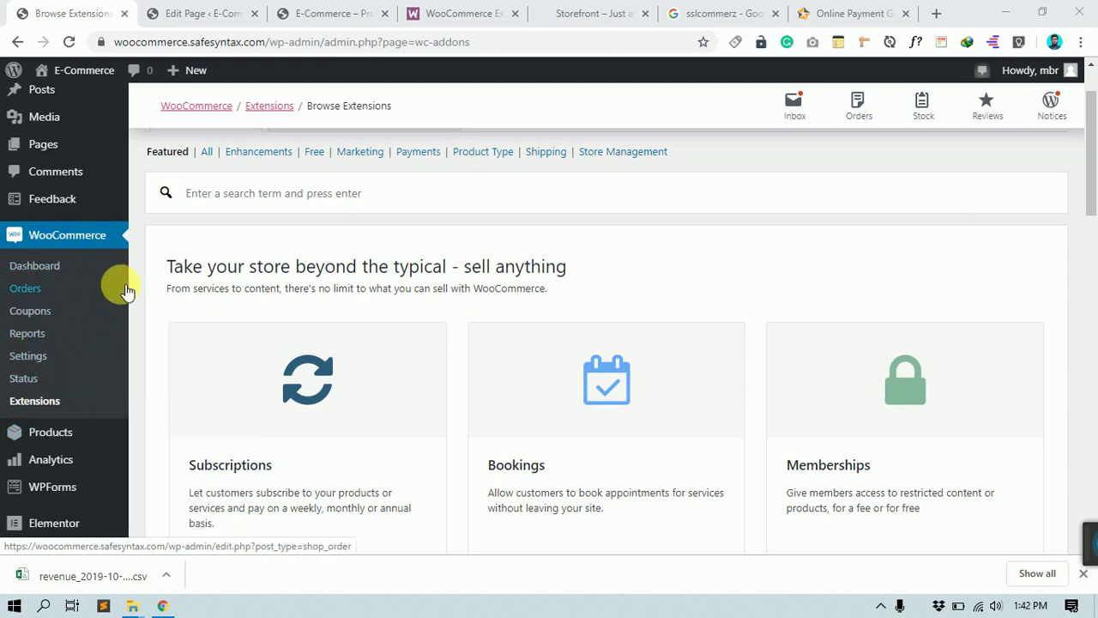
- Open the store's list of all products and look over the product creation and import options
scroll(83, 266, "down", 1)
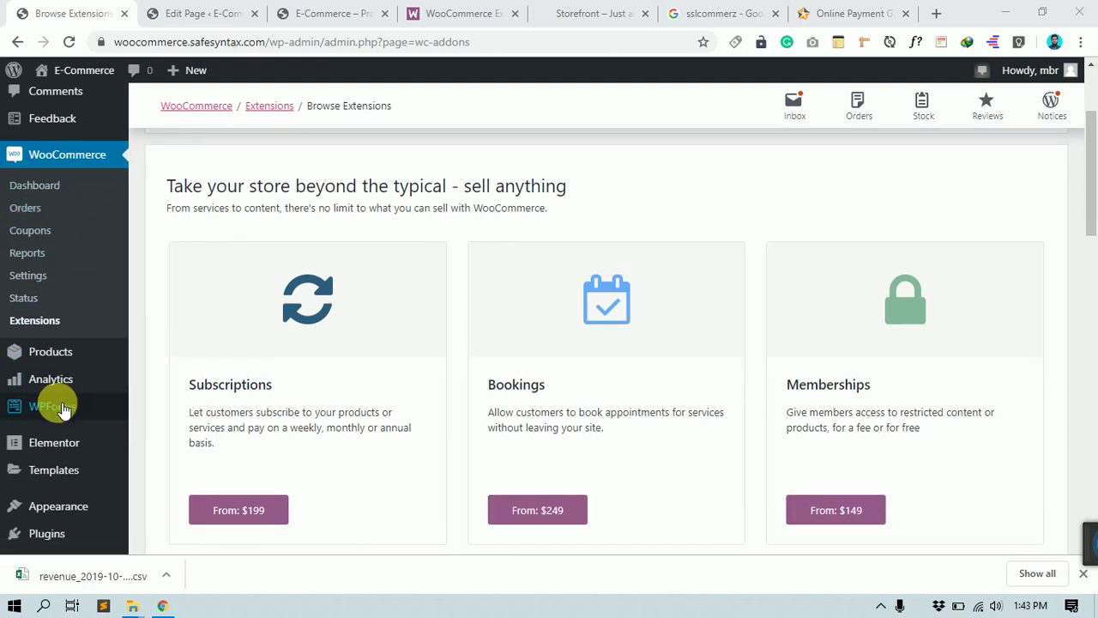
mouse_move(91, 352)
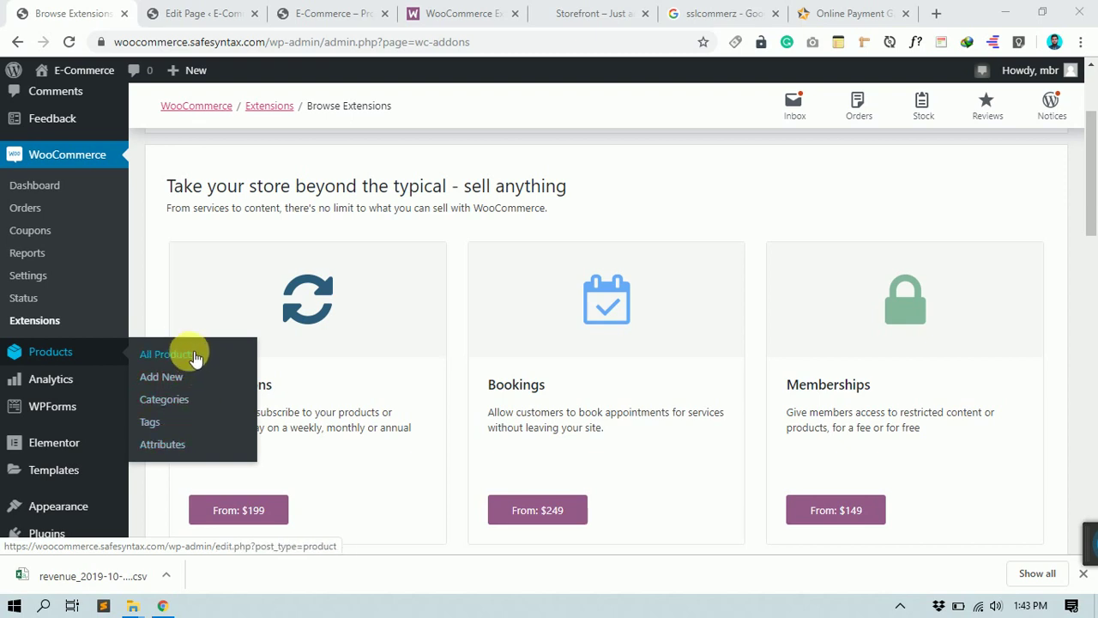
left_click(171, 361)
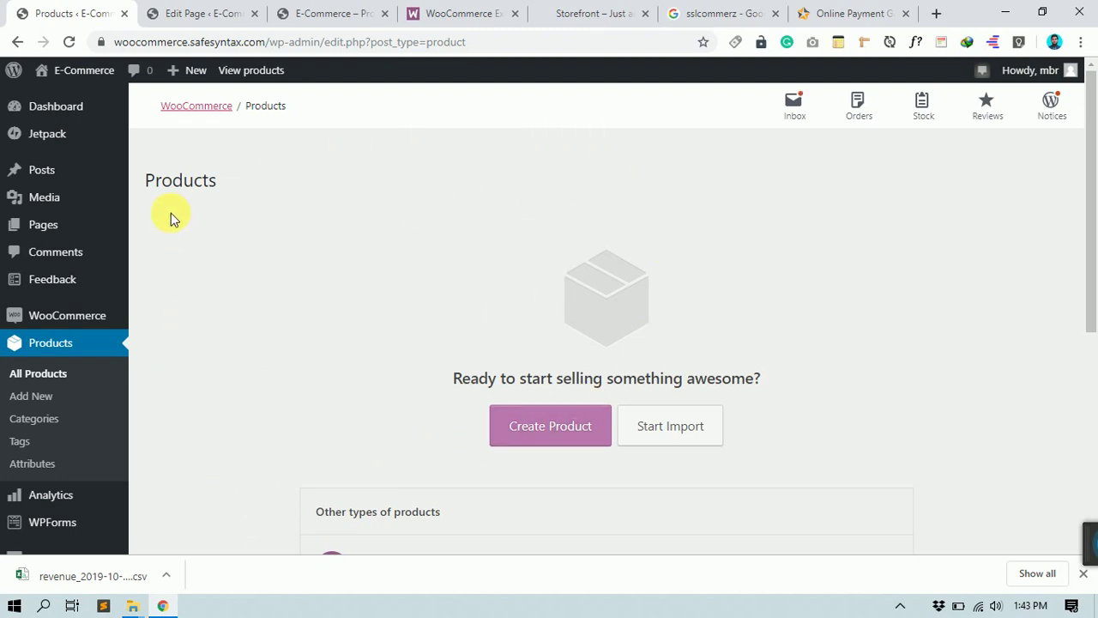
scroll(513, 380, "down", 1)
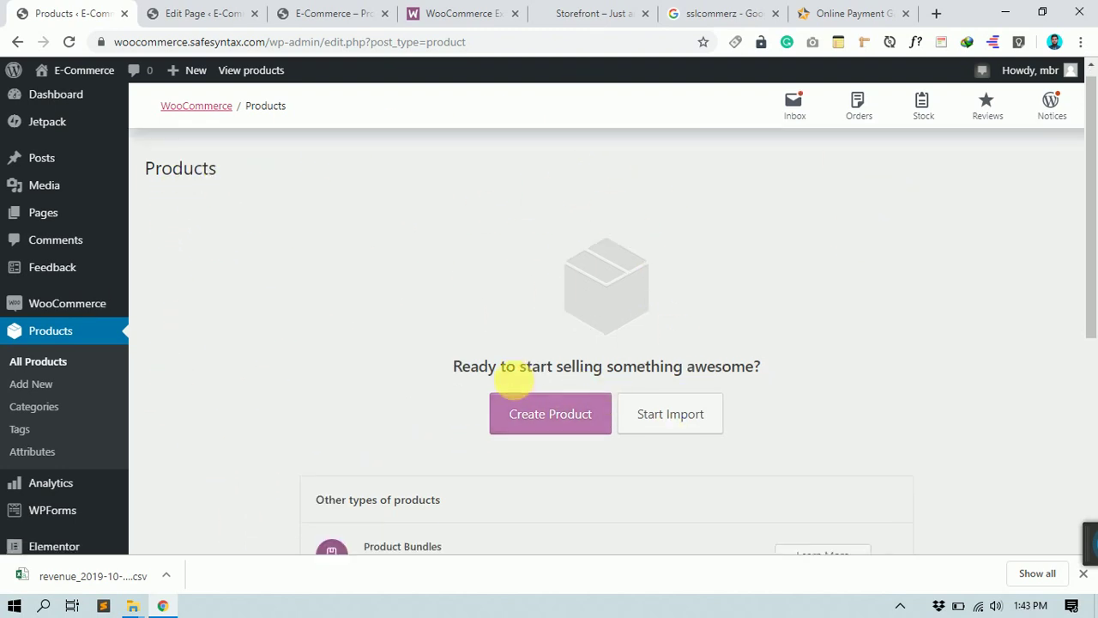
scroll(513, 379, "down", 3)
scroll(566, 233, "up", 2)
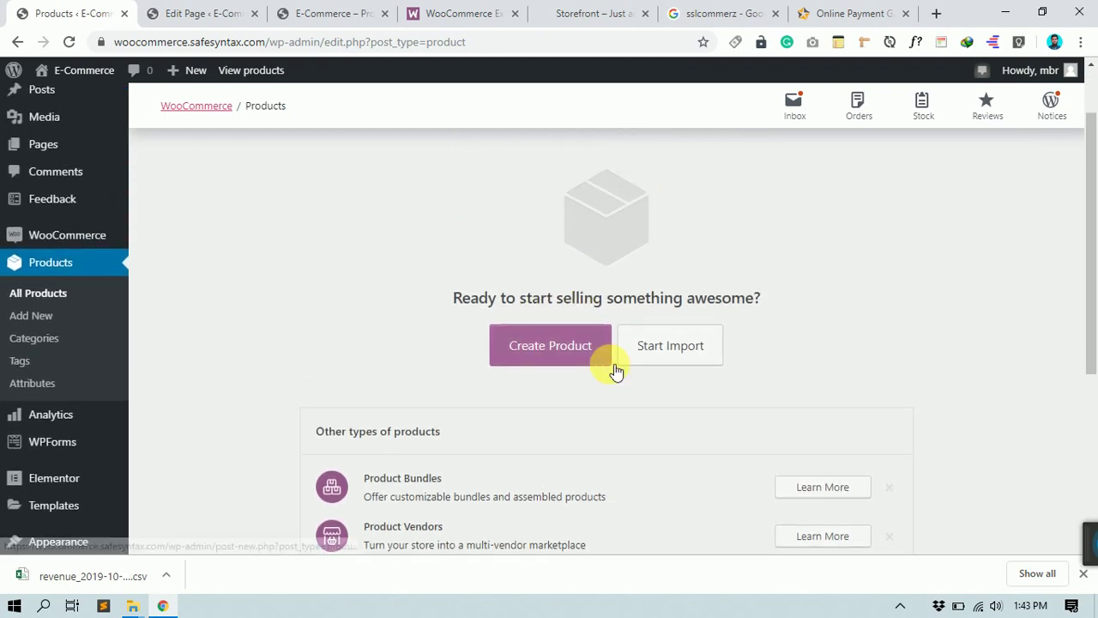
scroll(614, 370, "up", 2)
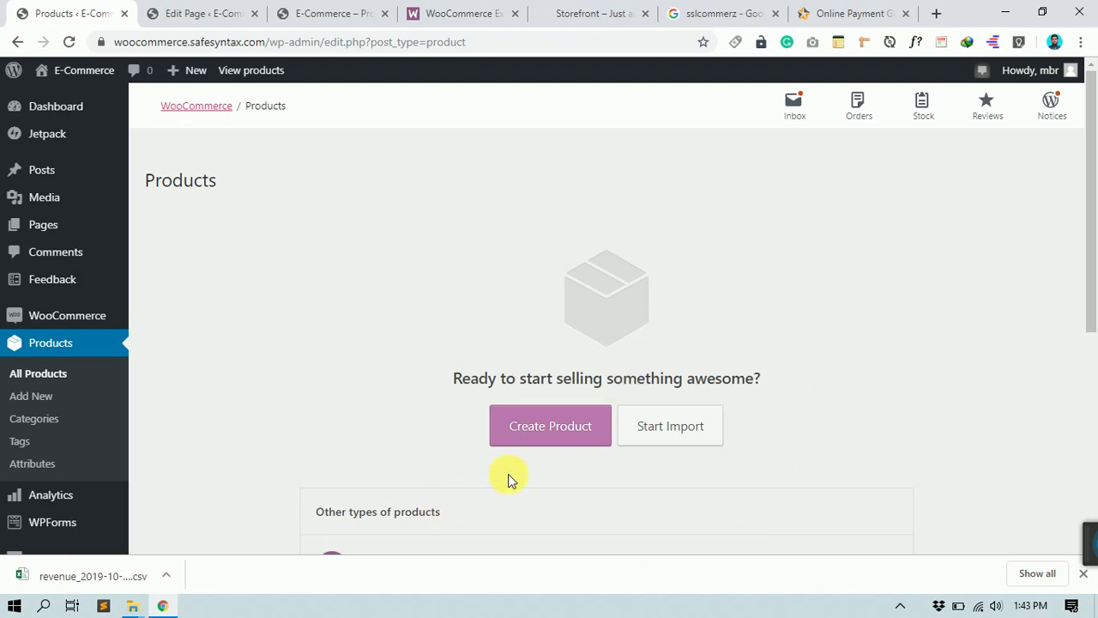
- View the form for adding a new product, followed by the product categories page
left_click(41, 400)
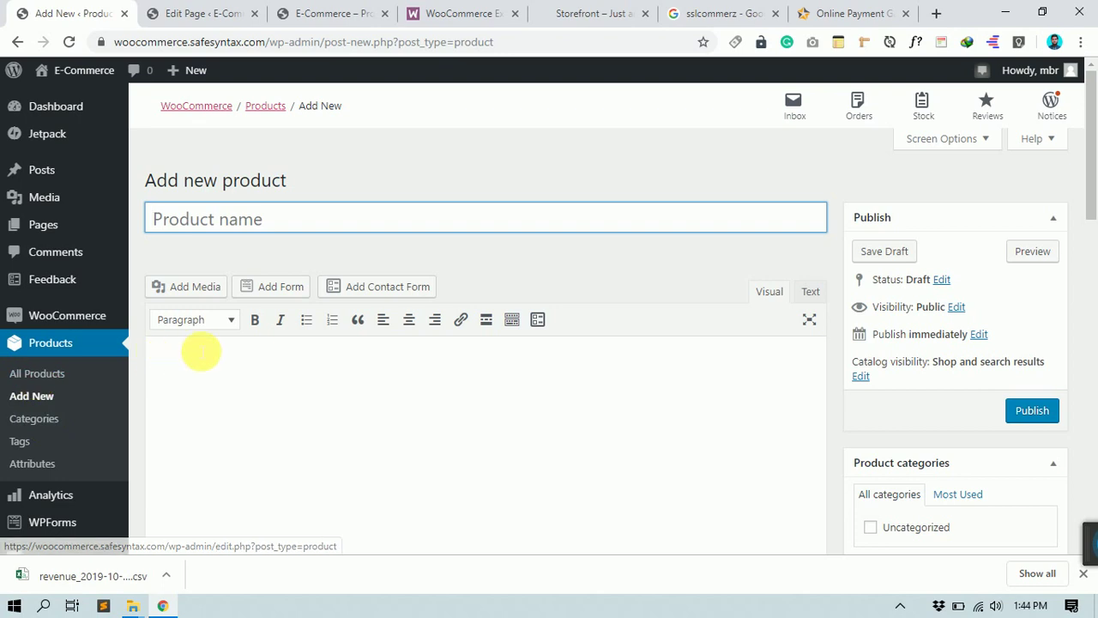
left_click(33, 419)
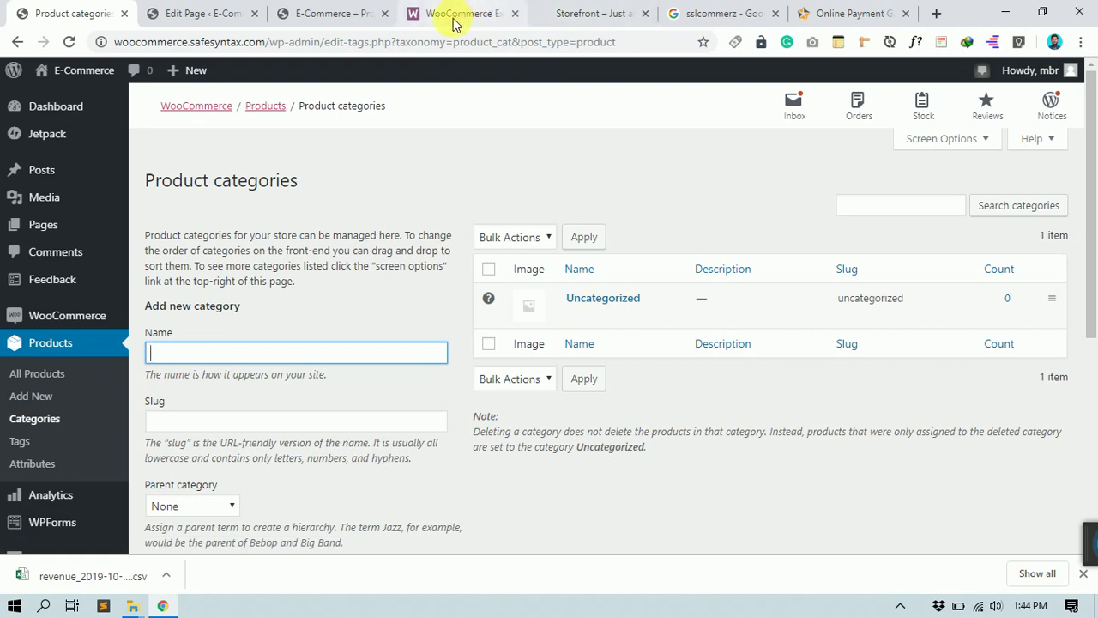
- Switch to the Storefront demo store and look through the products and product categories on its homepage
left_click(858, 14)
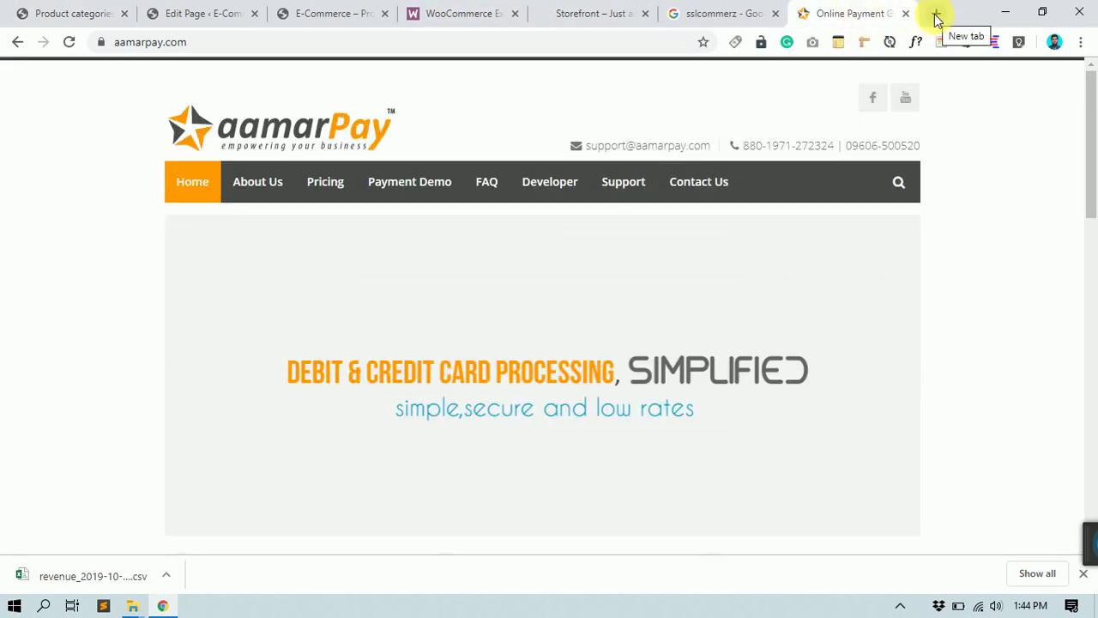
left_click(455, 15)
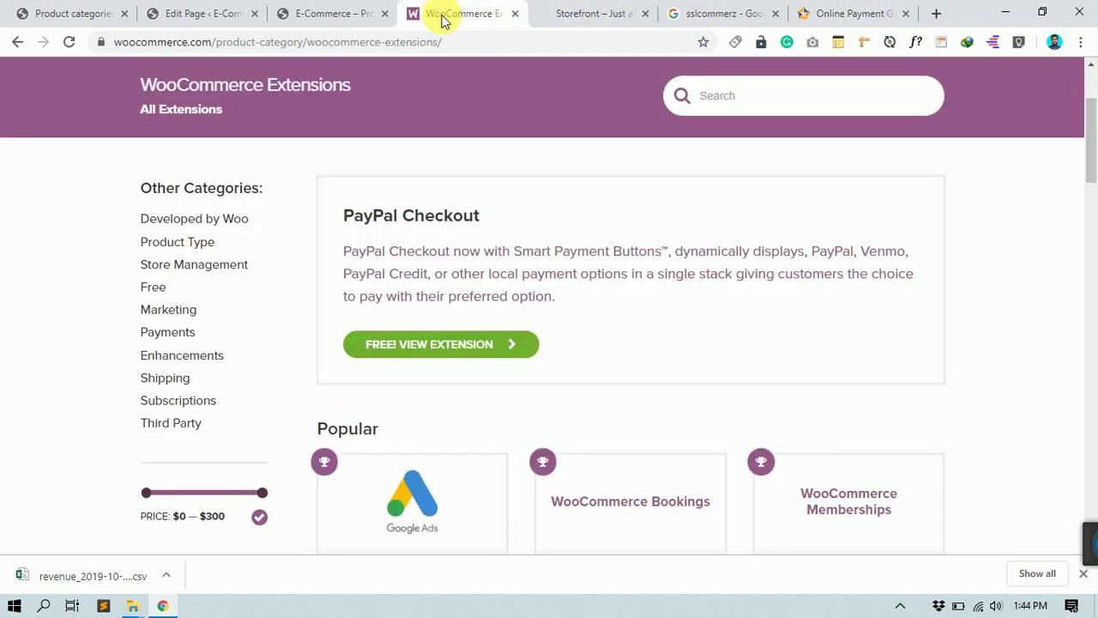
left_click(567, 10)
scroll(466, 257, "down", 3)
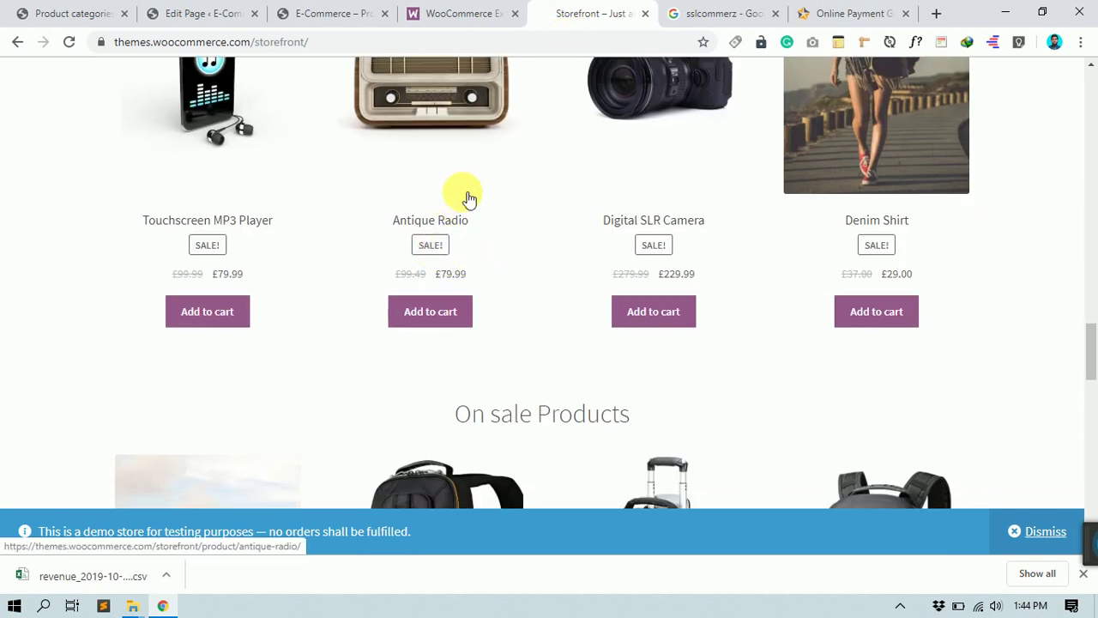
scroll(403, 275, "up", 15)
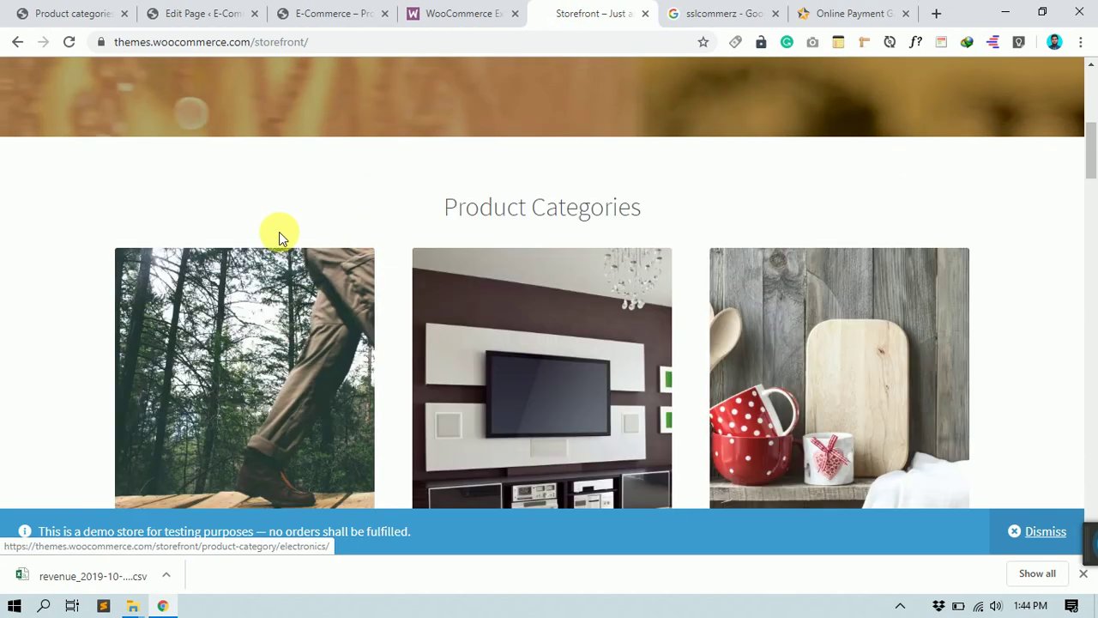
scroll(248, 206, "up", 5)
- Open the Blouses category under Clothing in the demo store and review the products it lists
mouse_move(195, 135)
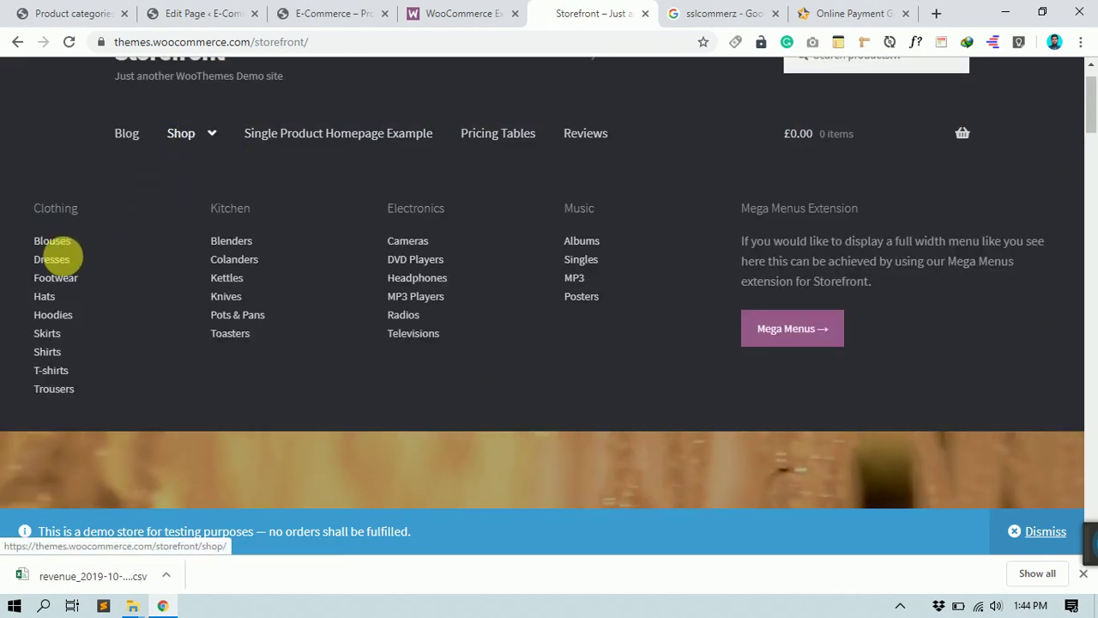
left_click(54, 244)
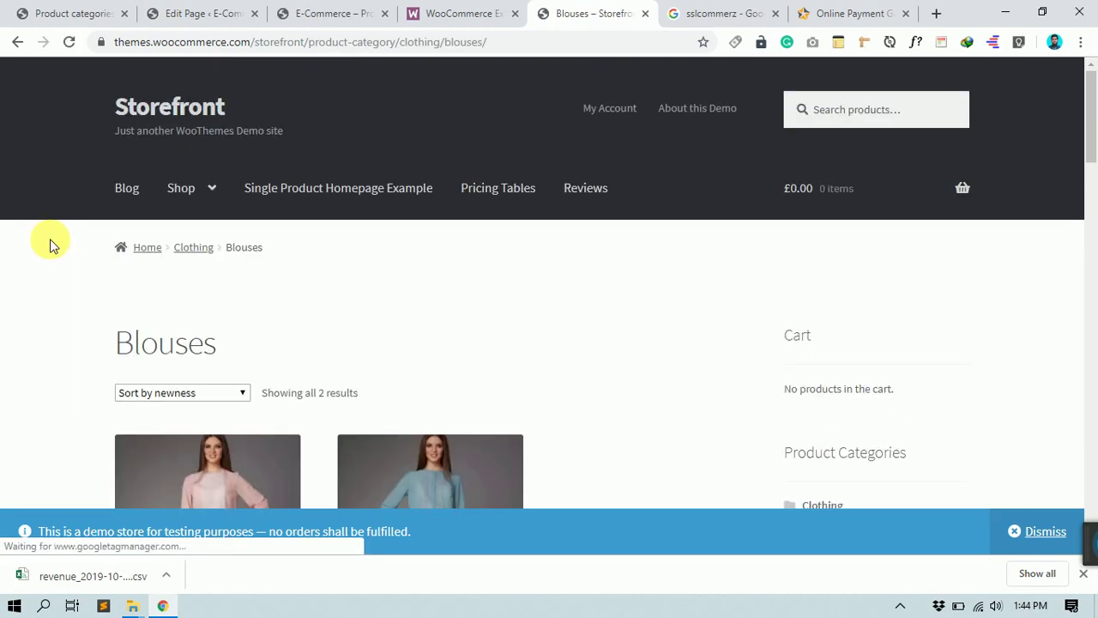
scroll(623, 320, "down", 3)
scroll(624, 320, "up", 3)
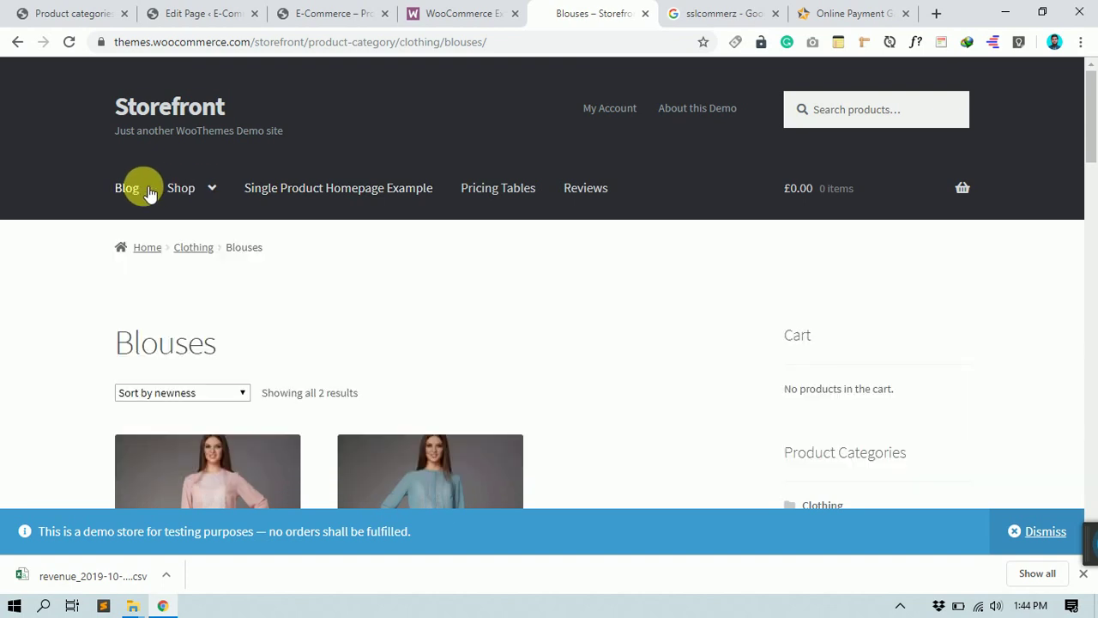
mouse_move(174, 230)
scroll(498, 373, "down", 4)
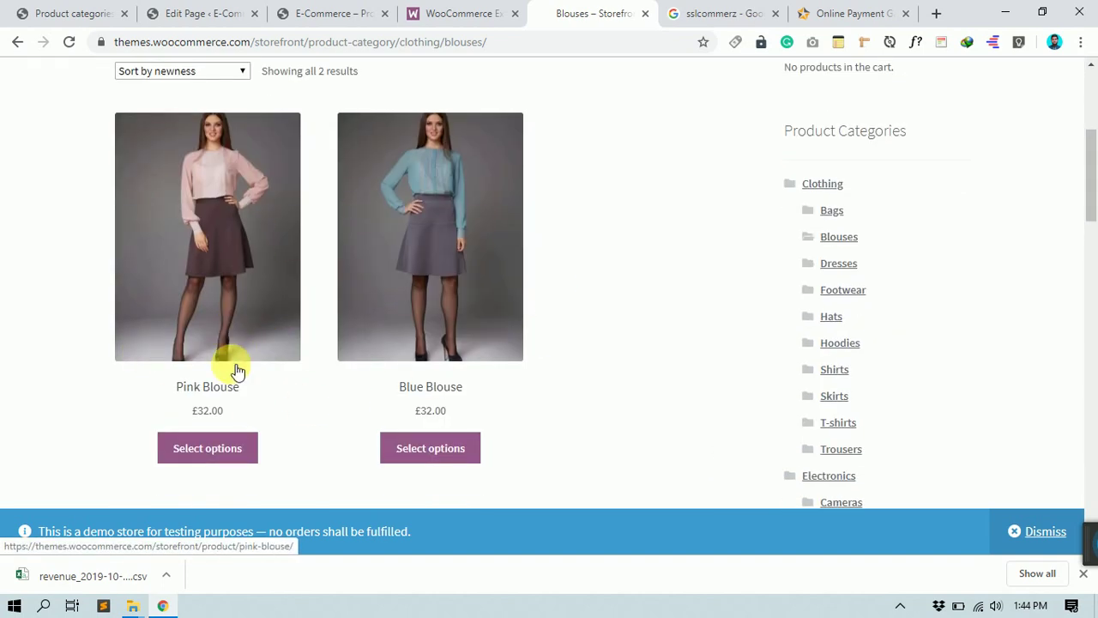
scroll(167, 307, "up", 1)
scroll(171, 306, "up", 2)
- Open the Shirts category under Clothing in the demo store and look through its products
mouse_move(191, 108)
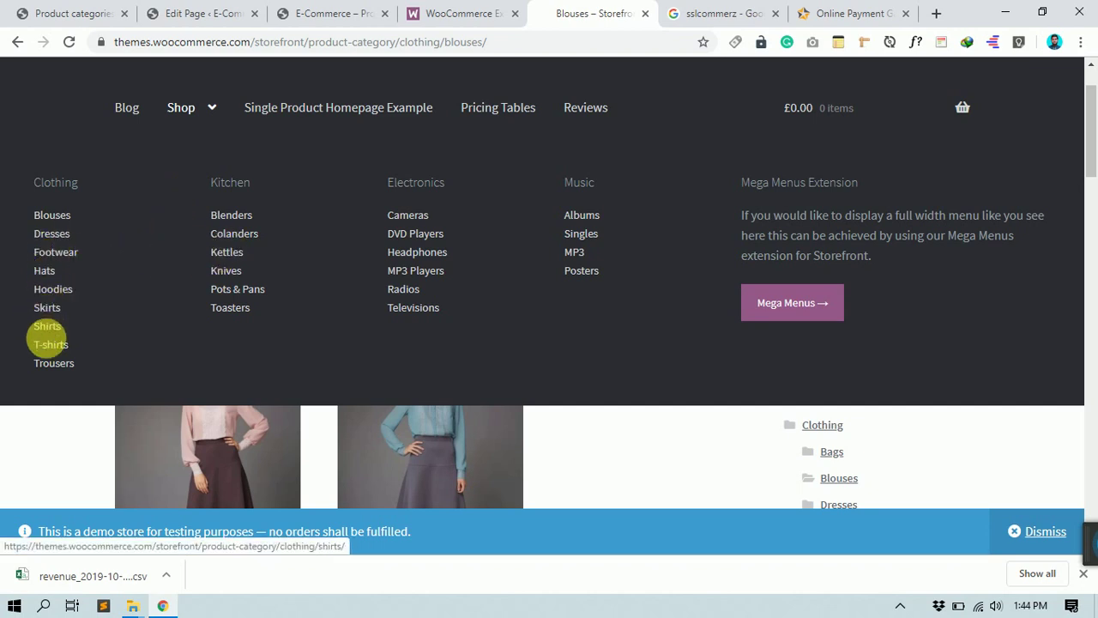
left_click(49, 327)
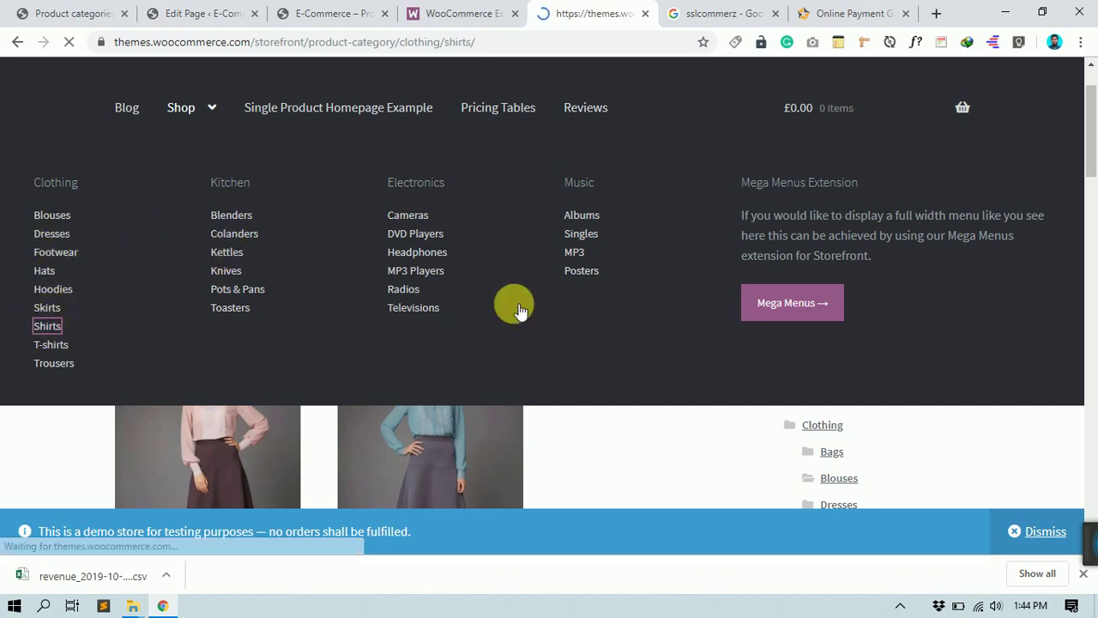
scroll(301, 287, "down", 3)
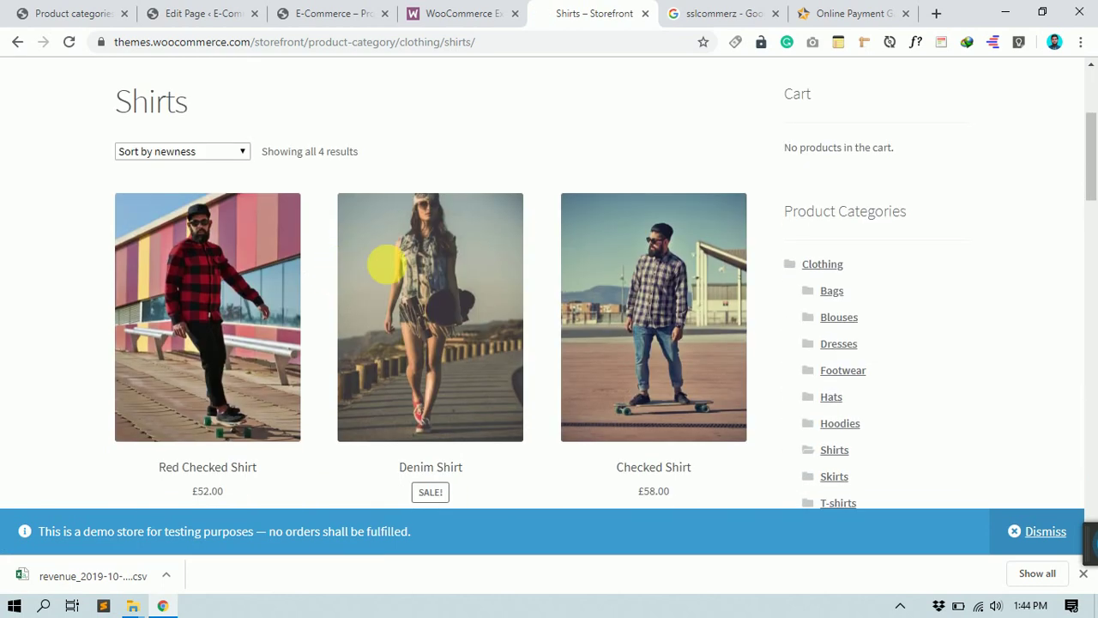
scroll(527, 291, "down", 5)
scroll(526, 288, "up", 8)
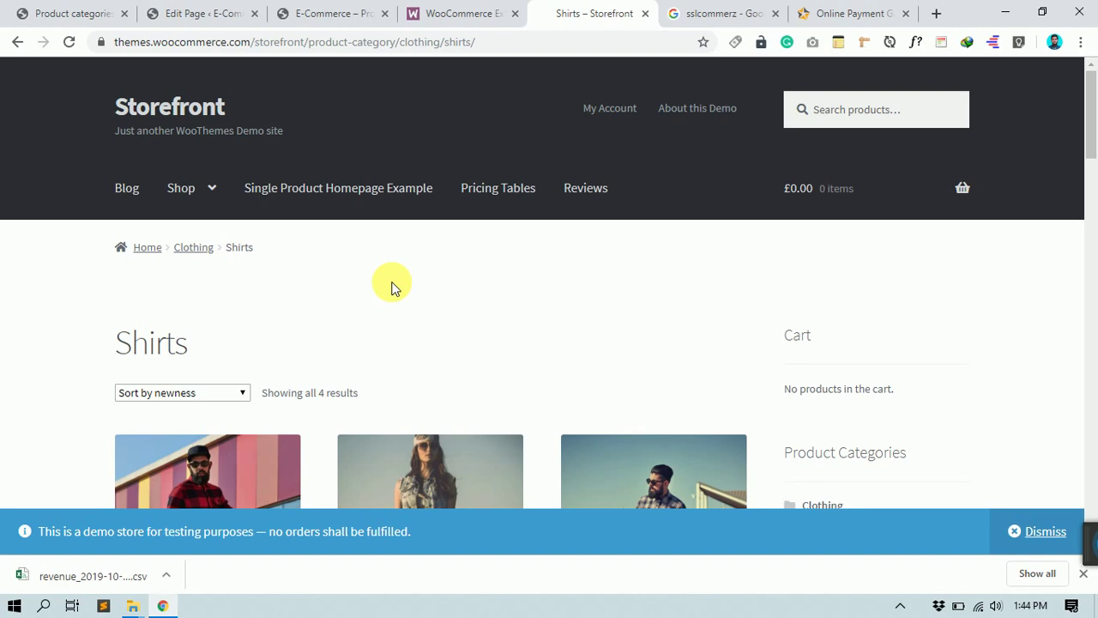
- Return to the store's admin site and open the product tags page
left_click(47, 10)
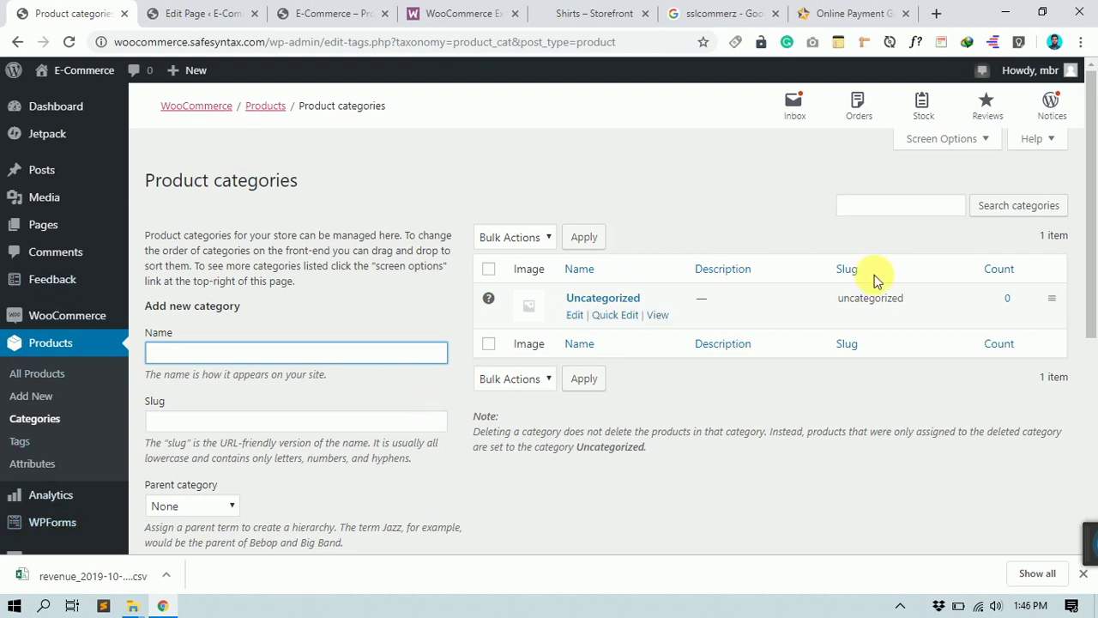
left_click(20, 448)
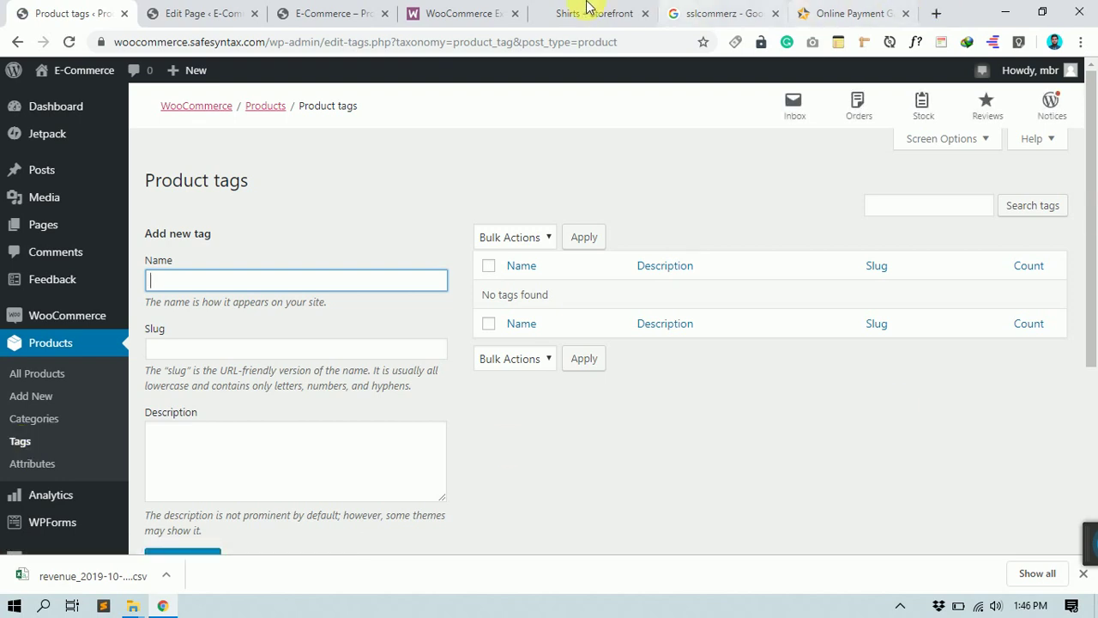
- Go back to the demo store's Shirts category page to view its products as an example for tags
left_click(498, 11)
scroll(374, 208, "up", 3)
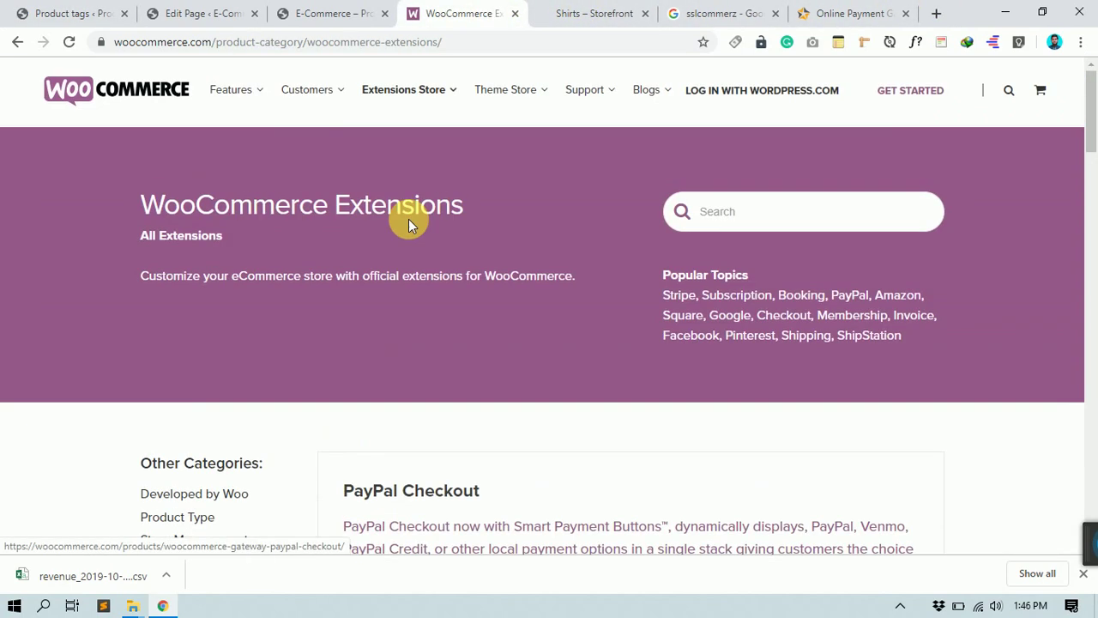
left_click(355, 10)
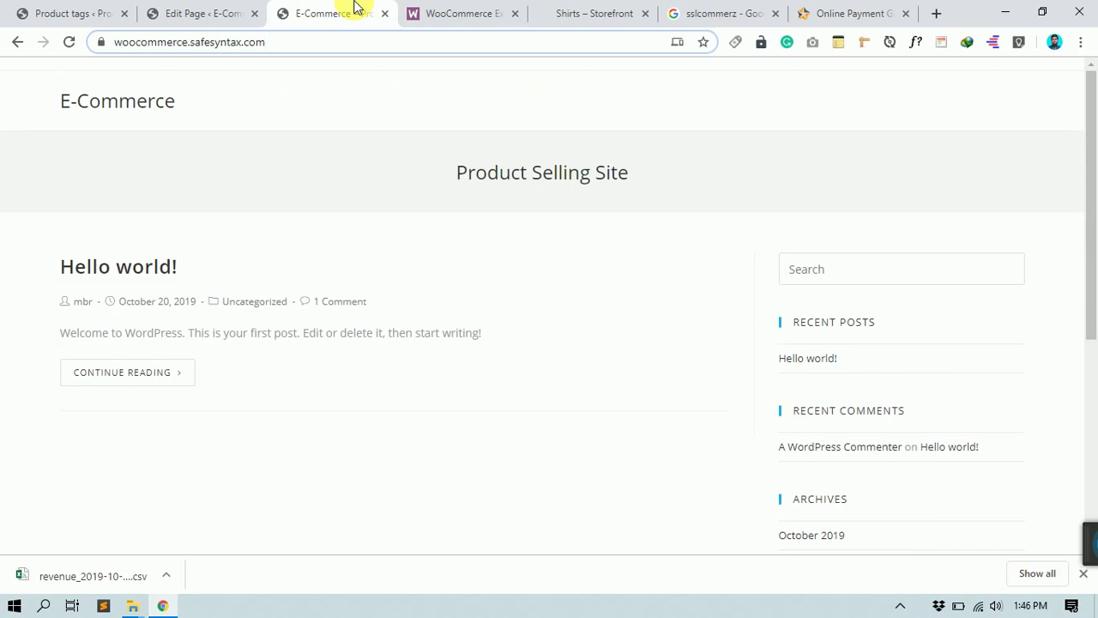
left_click(626, 11)
scroll(364, 392, "down", 2)
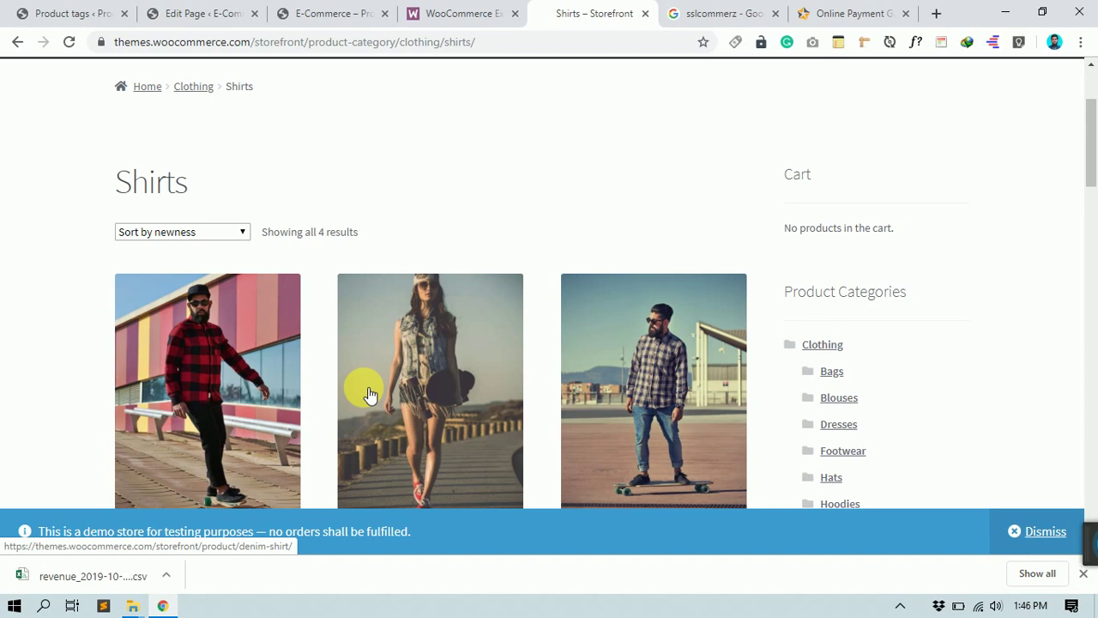
- Return to the store's admin site and open the product attributes page
left_click(31, 12)
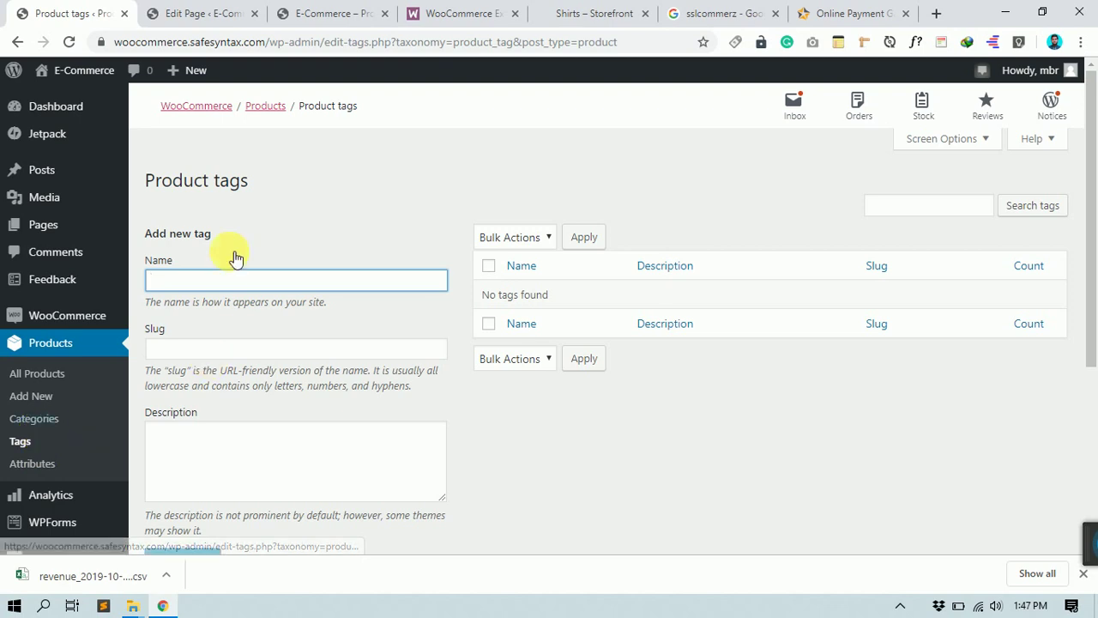
left_click(58, 471)
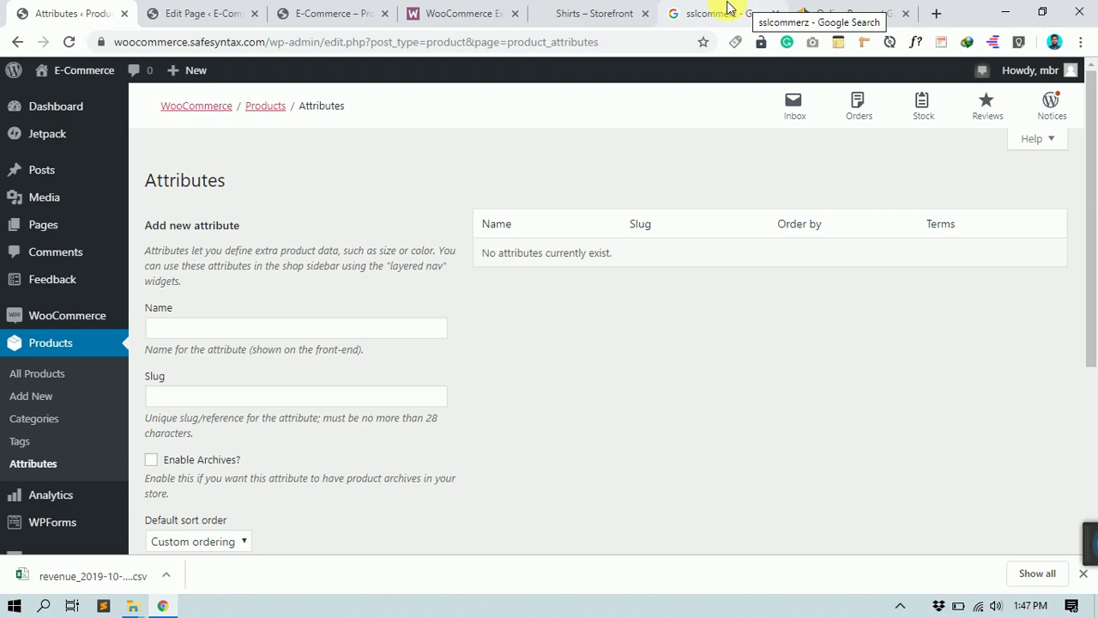
left_click(728, 8)
left_click(475, 8)
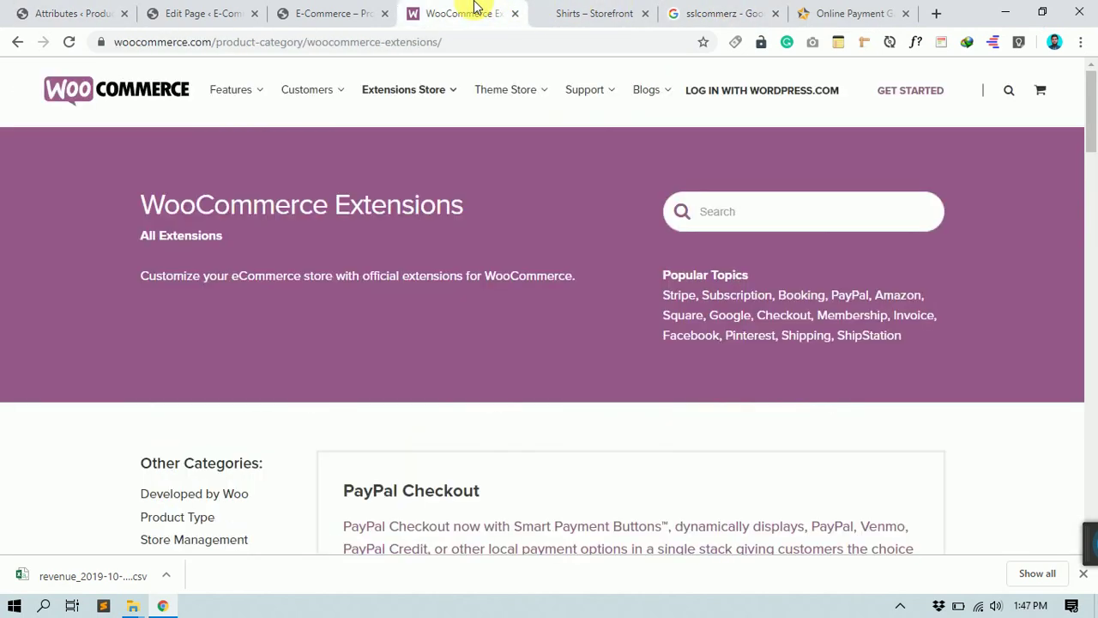
scroll(498, 176, "down", 8)
scroll(500, 180, "up", 10)
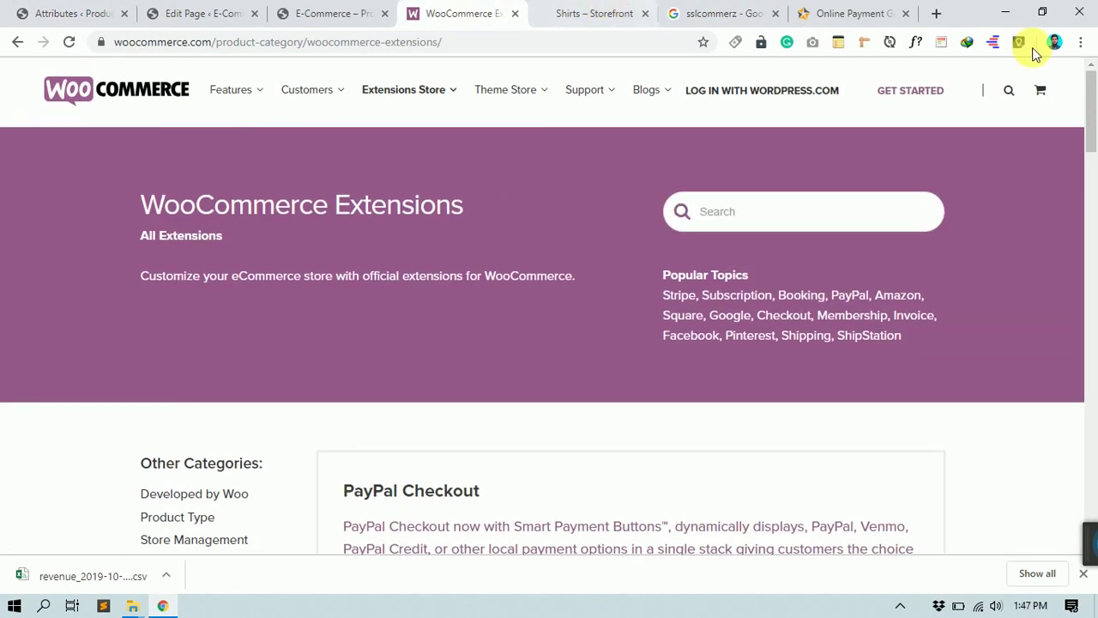
- Load the test store at woo.safesyntax.com in a new browser tab
left_click(935, 13)
type("woo.safesyntax.com")
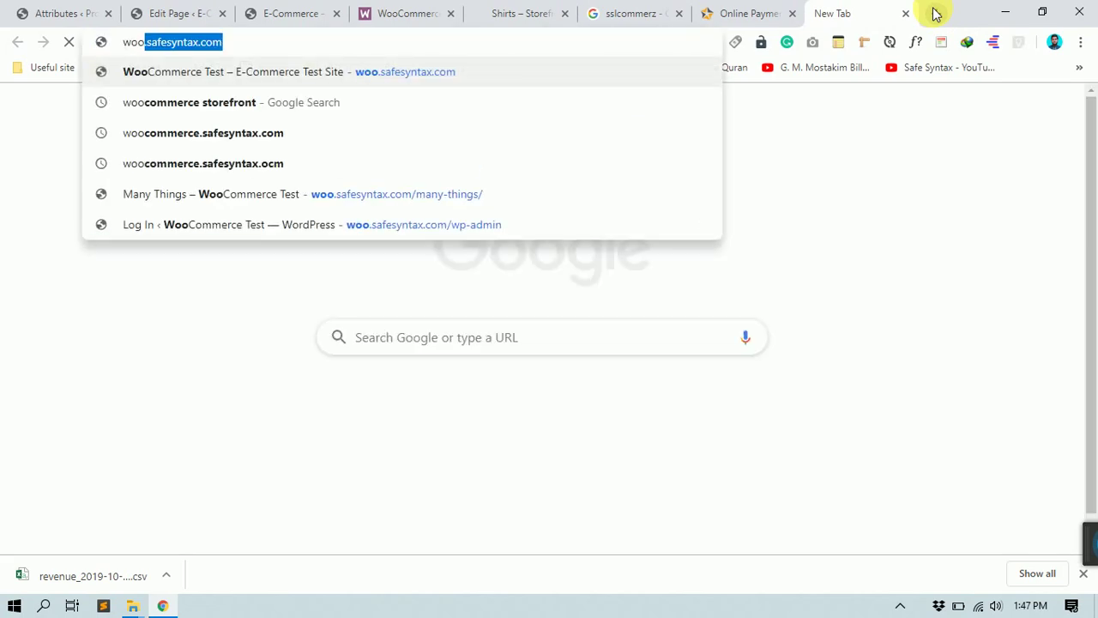
key("Return")
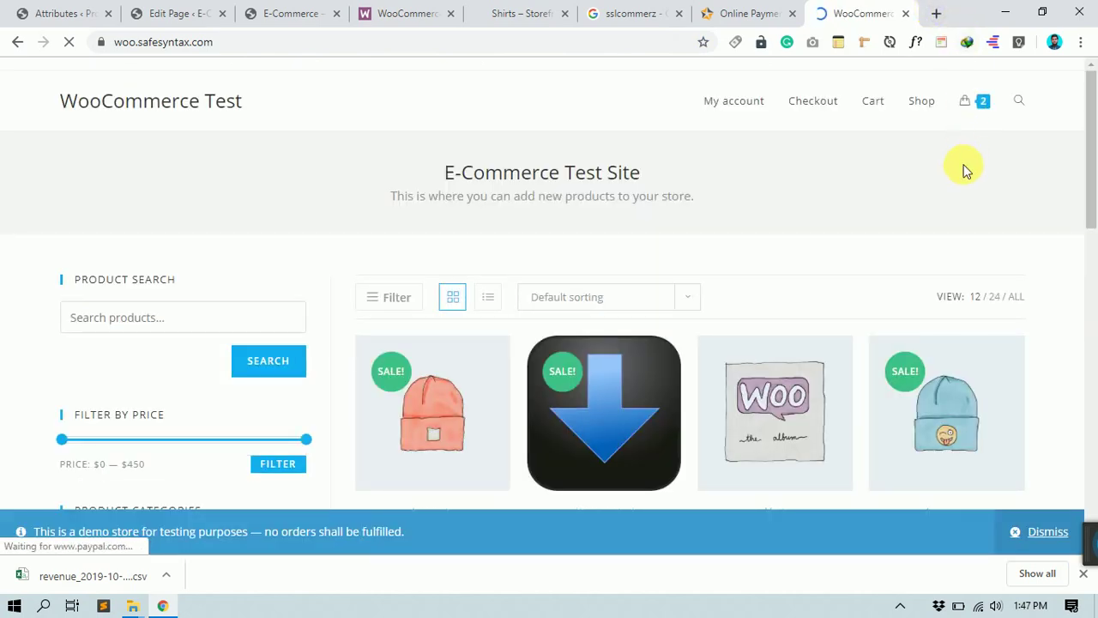
- Open the Hoodie product page in the test store and show the choices for its Color attribute
scroll(571, 184, "down", 10)
scroll(477, 309, "down", 3)
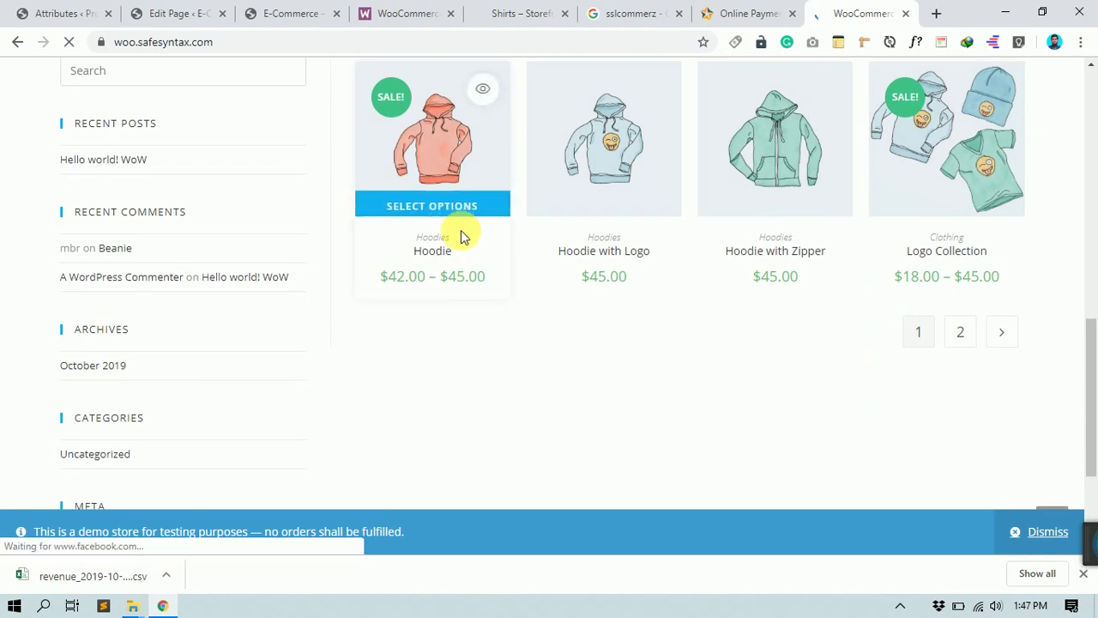
left_click(450, 88)
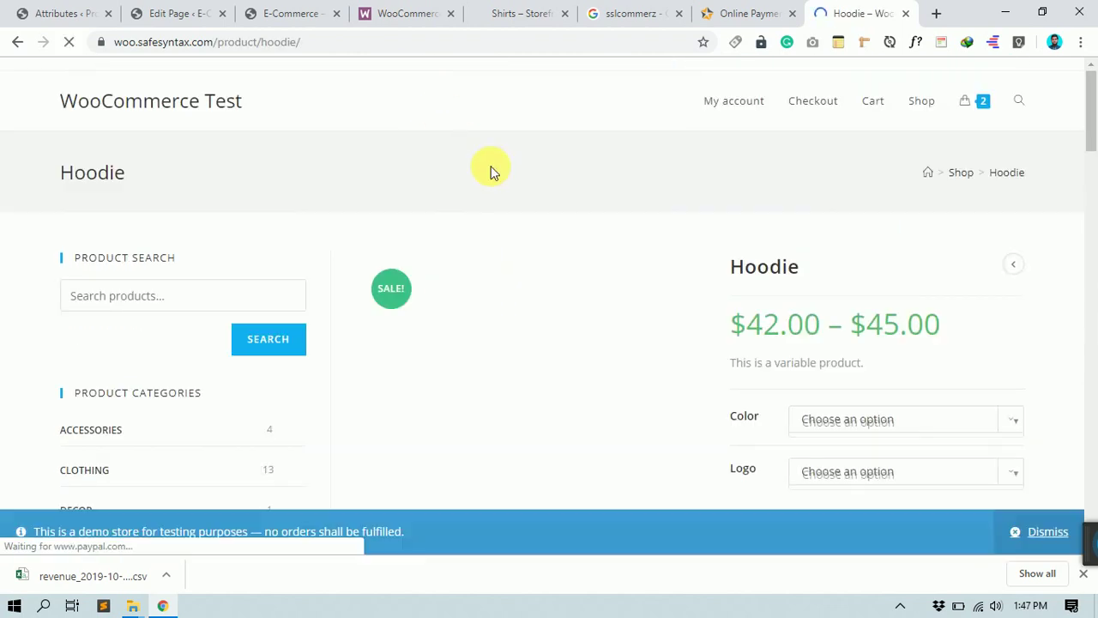
scroll(866, 434, "down", 2)
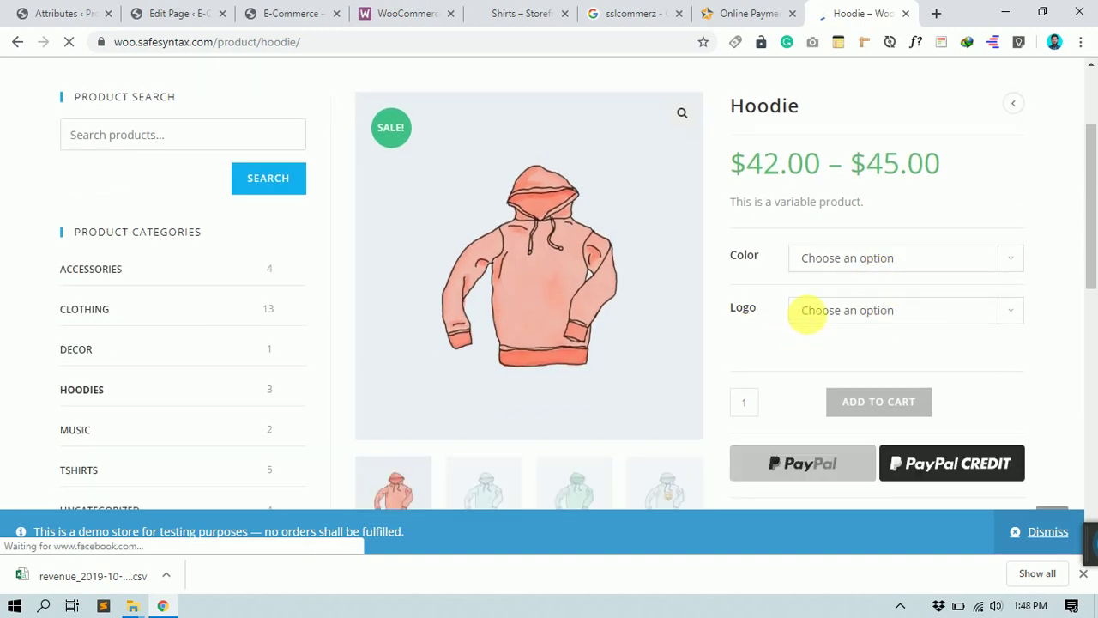
left_click(987, 262)
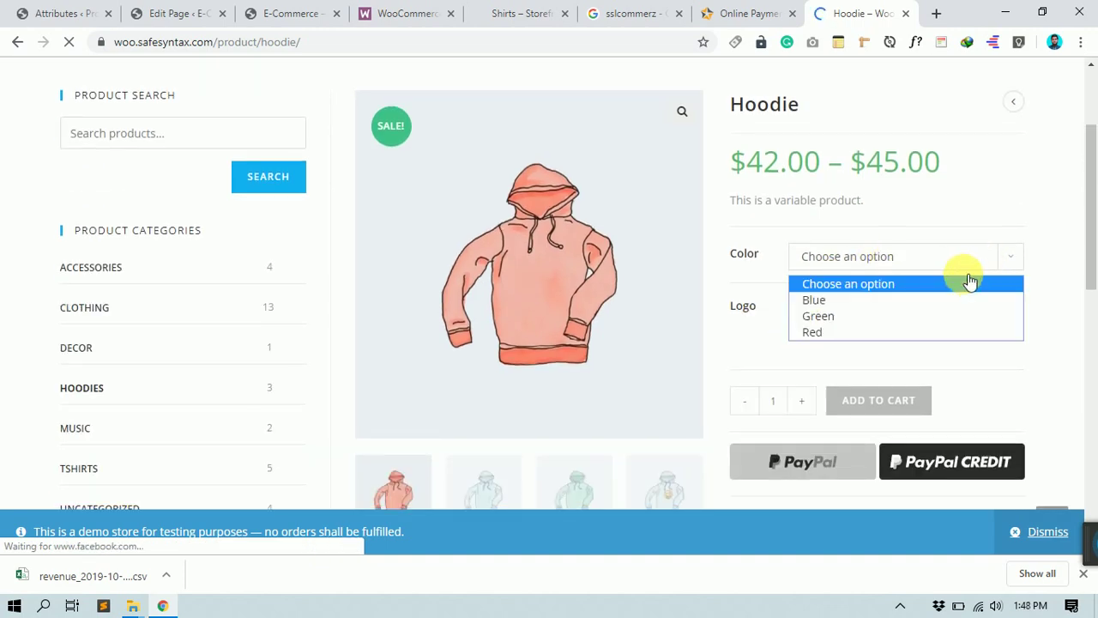
- Set the Hoodie's Color to Blue and show the choices for its Logo attribute
left_click(935, 302)
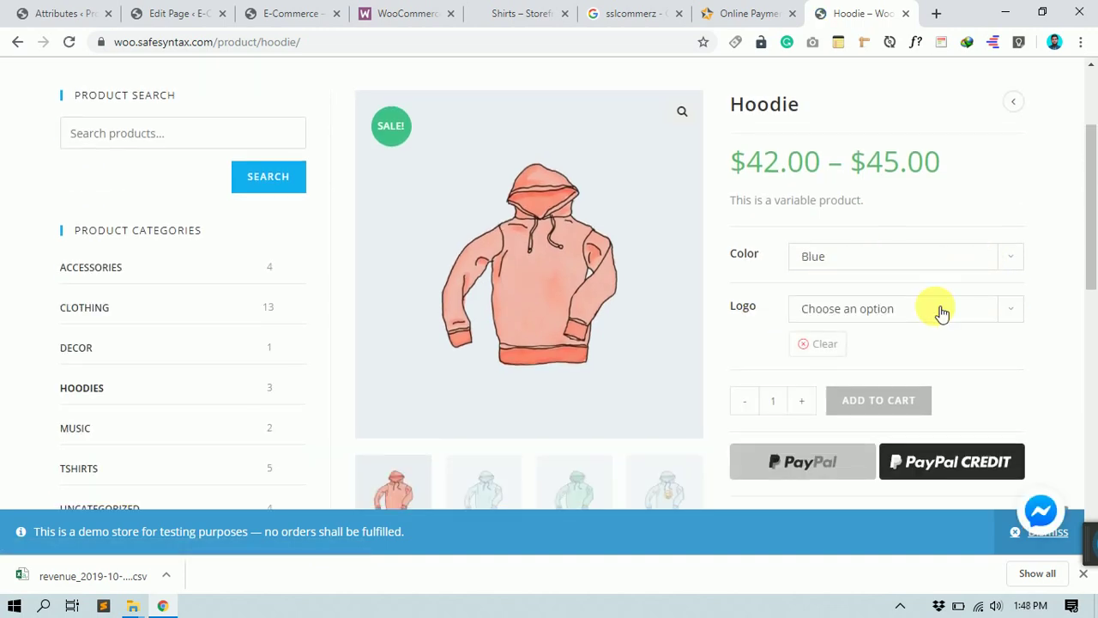
left_click(943, 313)
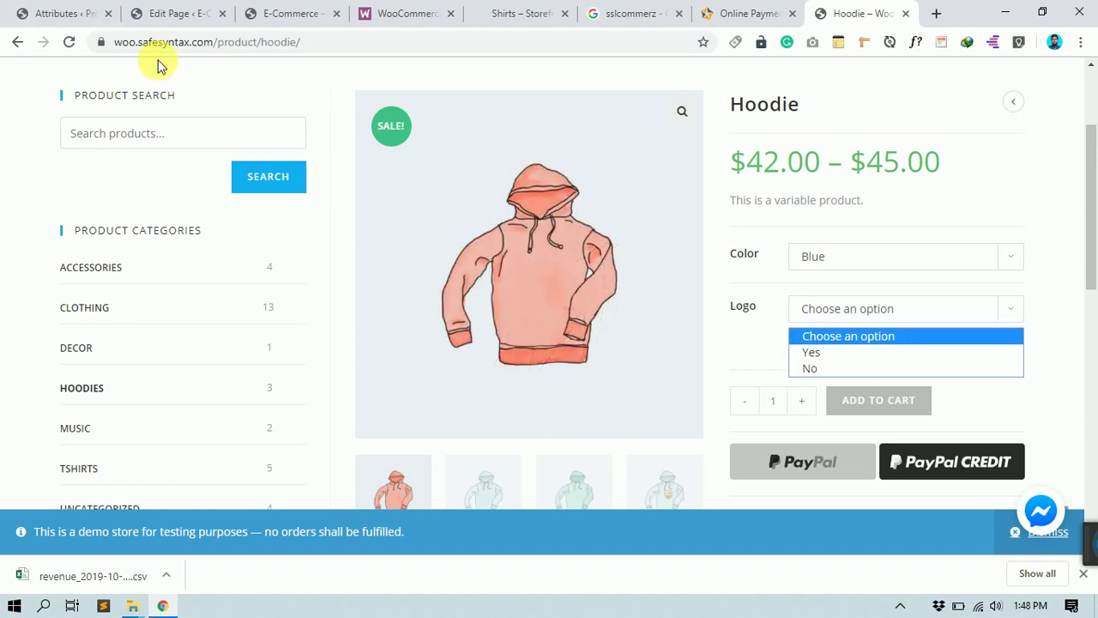
- Go back to the test store's product listing and open the Hoodie with Logo product
left_click(8, 46)
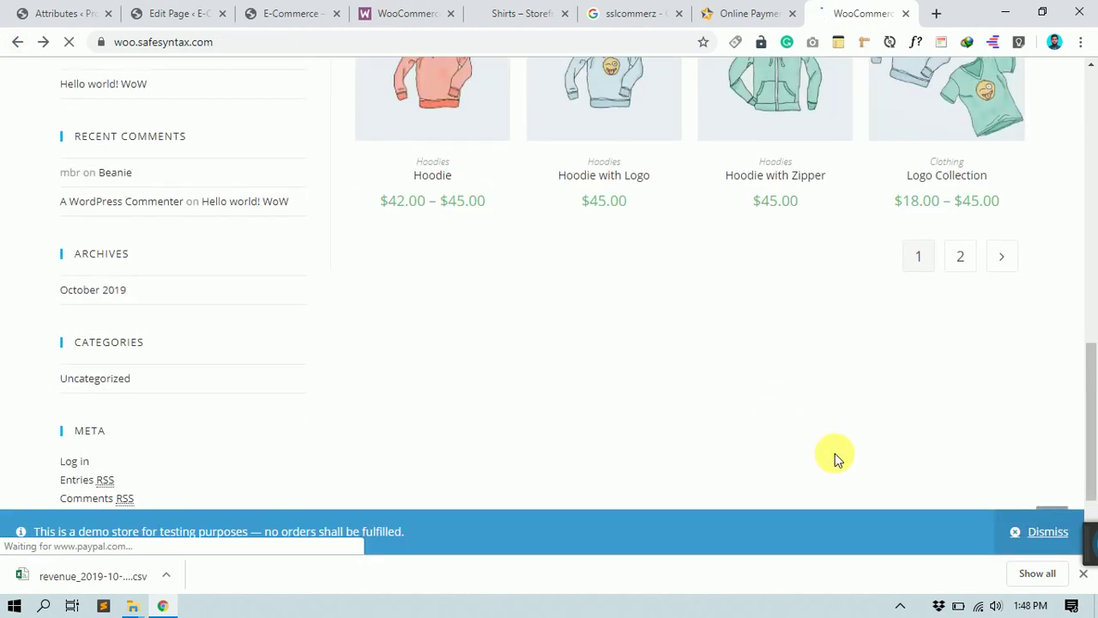
scroll(858, 429, "up", 3)
scroll(866, 420, "down", 3)
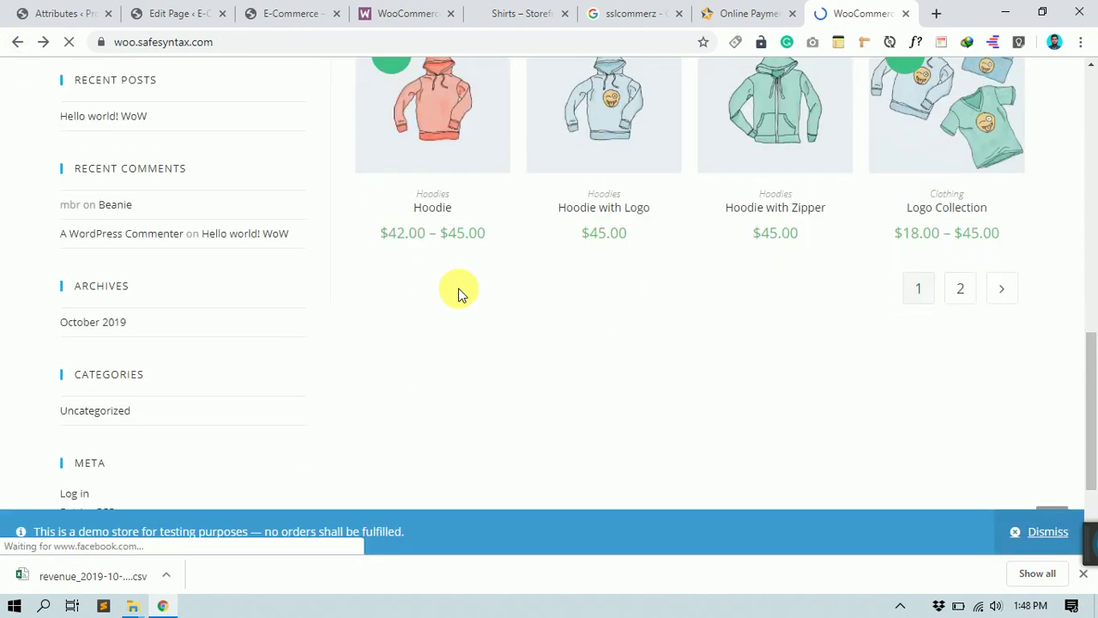
scroll(574, 360, "up", 5)
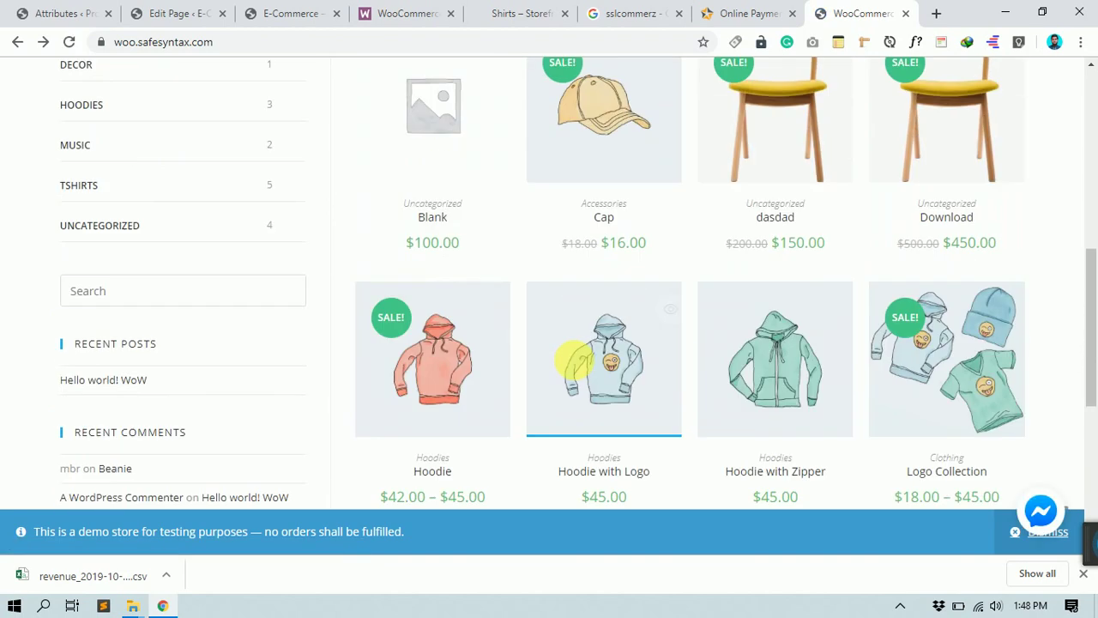
scroll(520, 363, "up", 7)
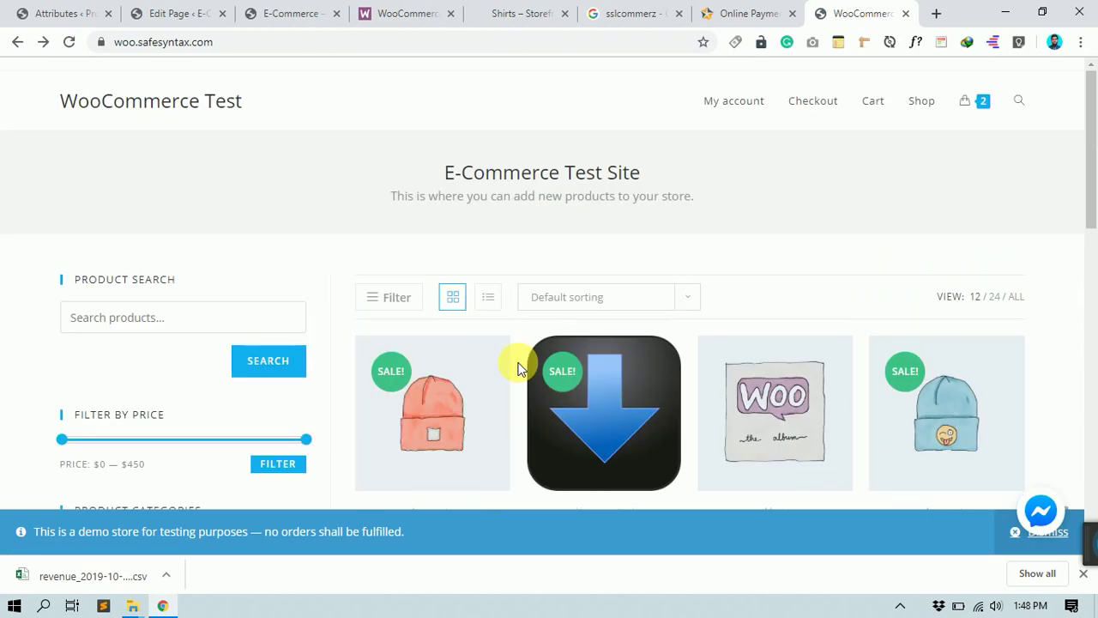
scroll(558, 344, "down", 10)
left_click(636, 187)
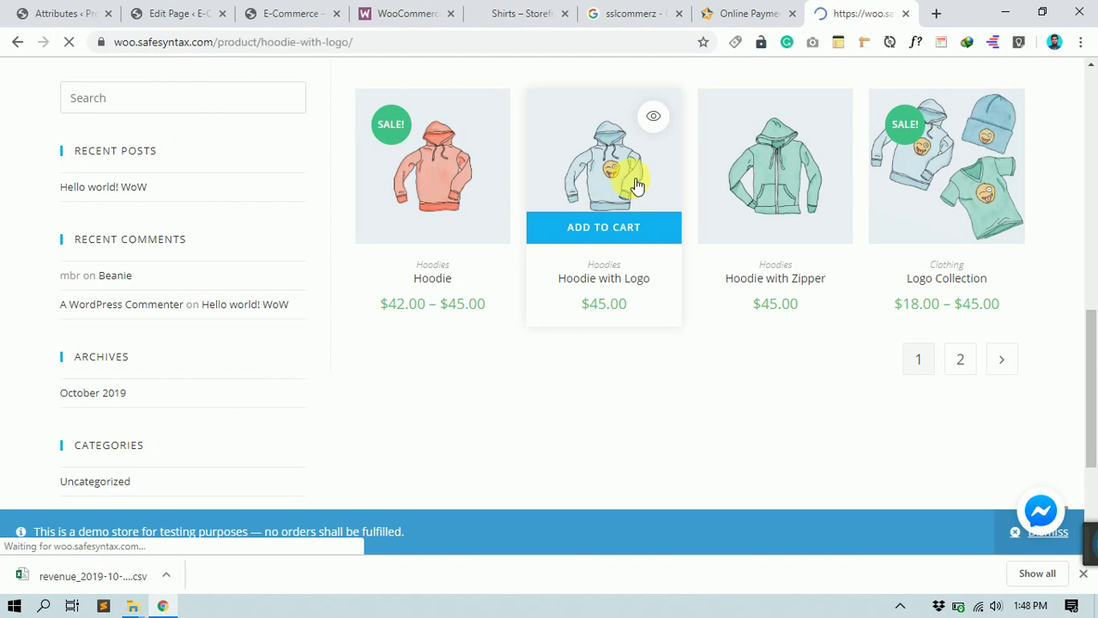
- Return from Hoodie with Logo to the listing and open the plain Hoodie product page again
left_click(17, 45)
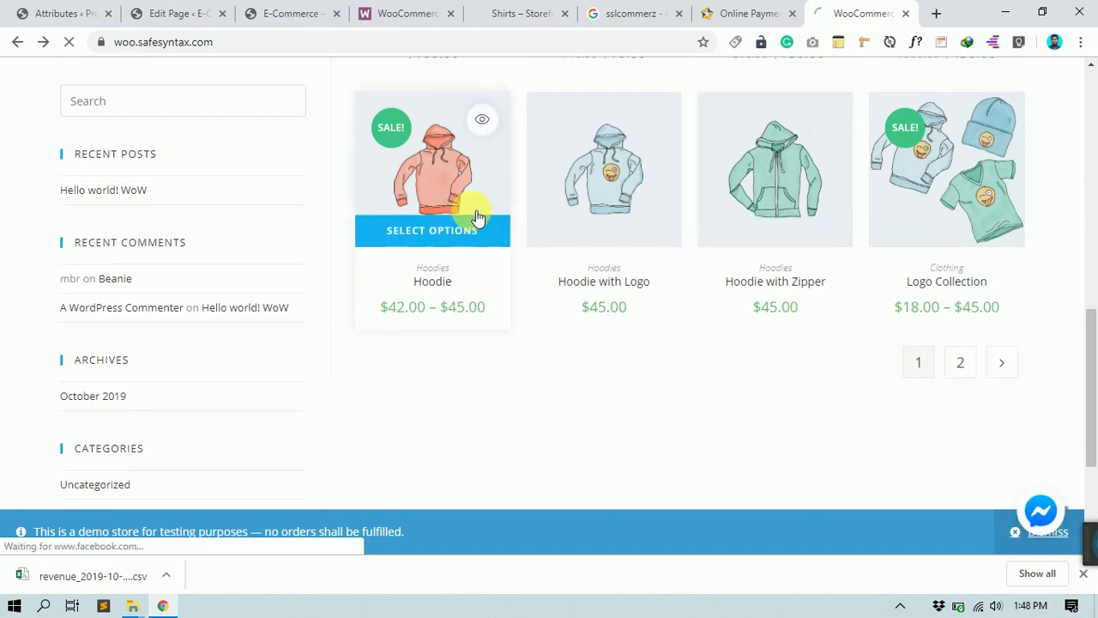
left_click(477, 217)
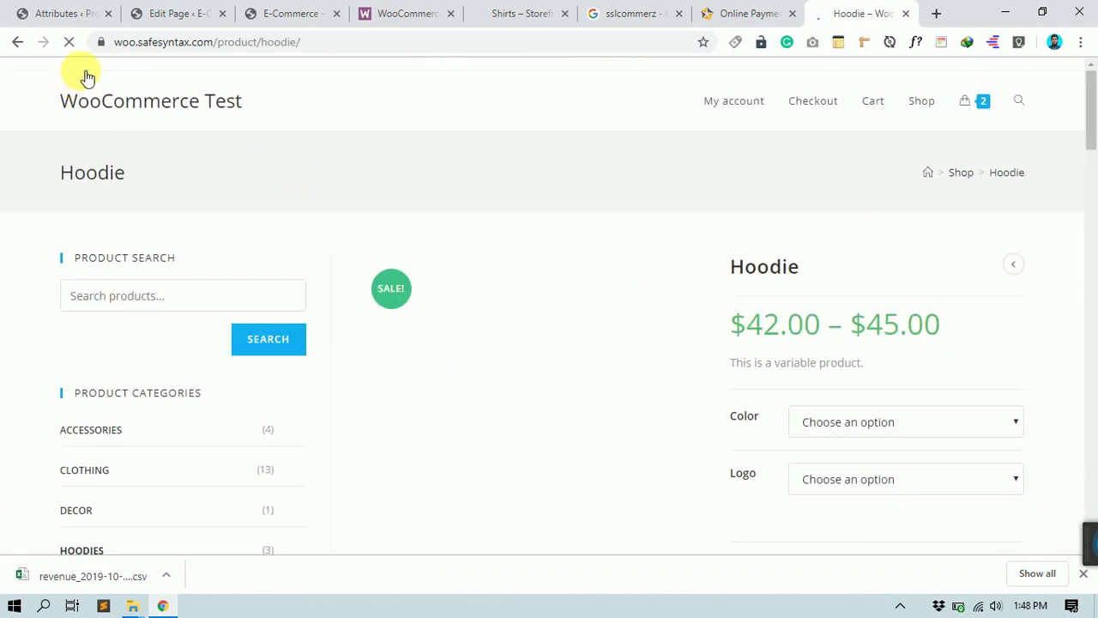
- Go back to the test store's home page and look through its product listing for another example
left_click(14, 47)
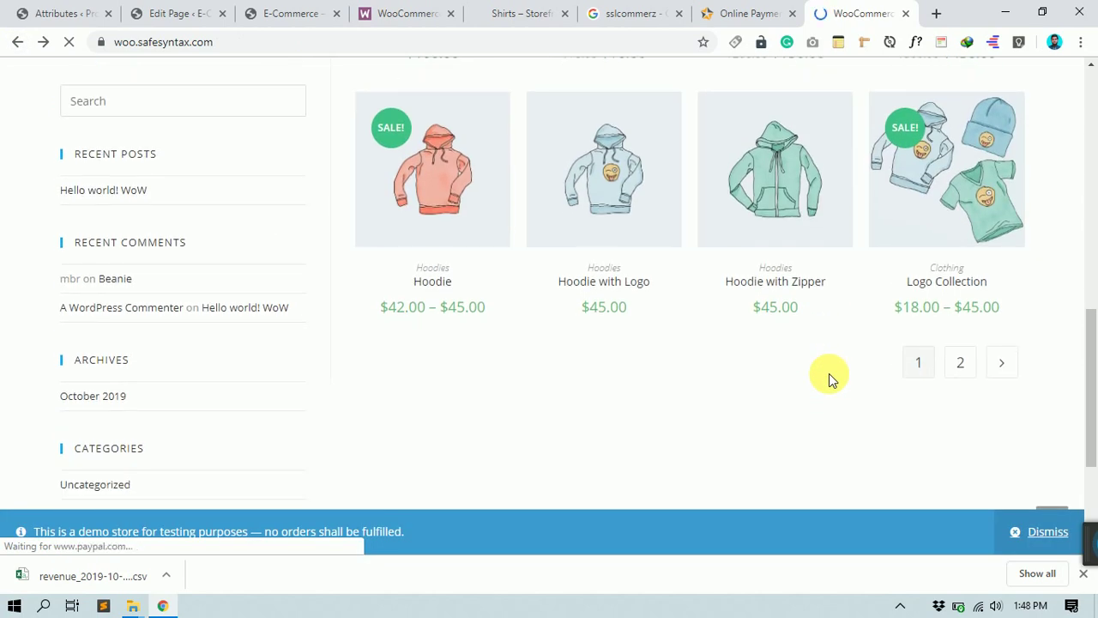
scroll(995, 308, "up", 5)
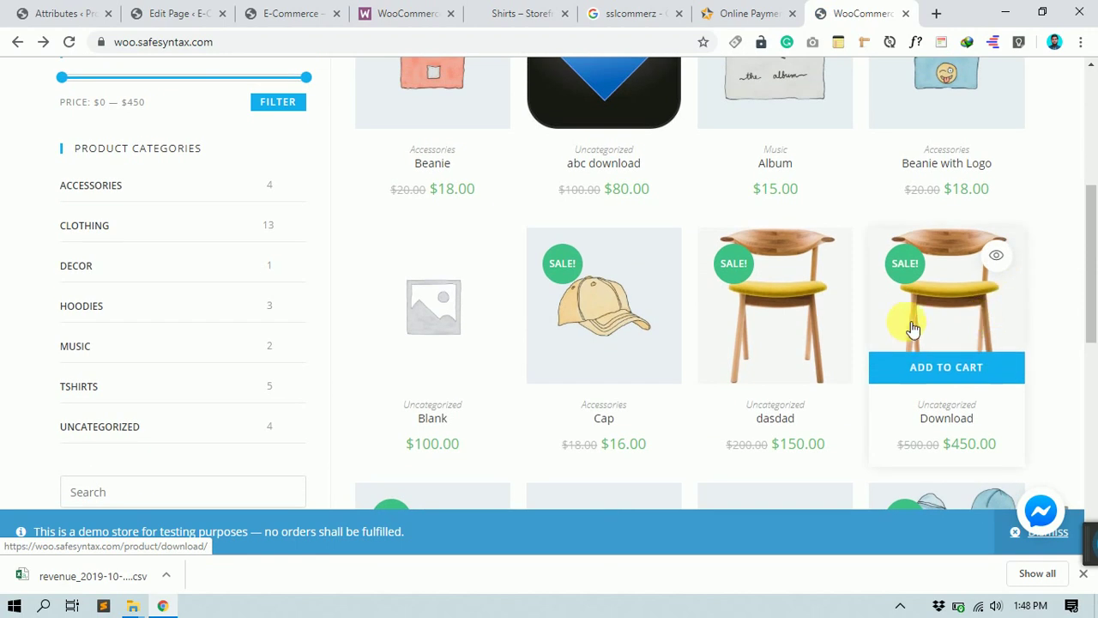
scroll(596, 322, "up", 5)
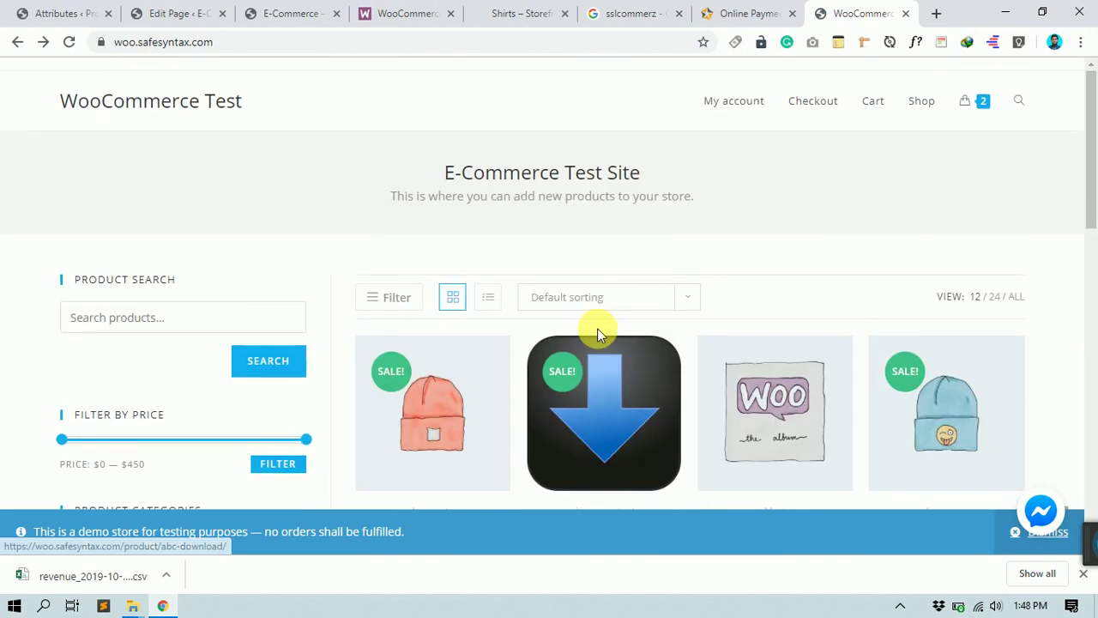
scroll(490, 344, "down", 2)
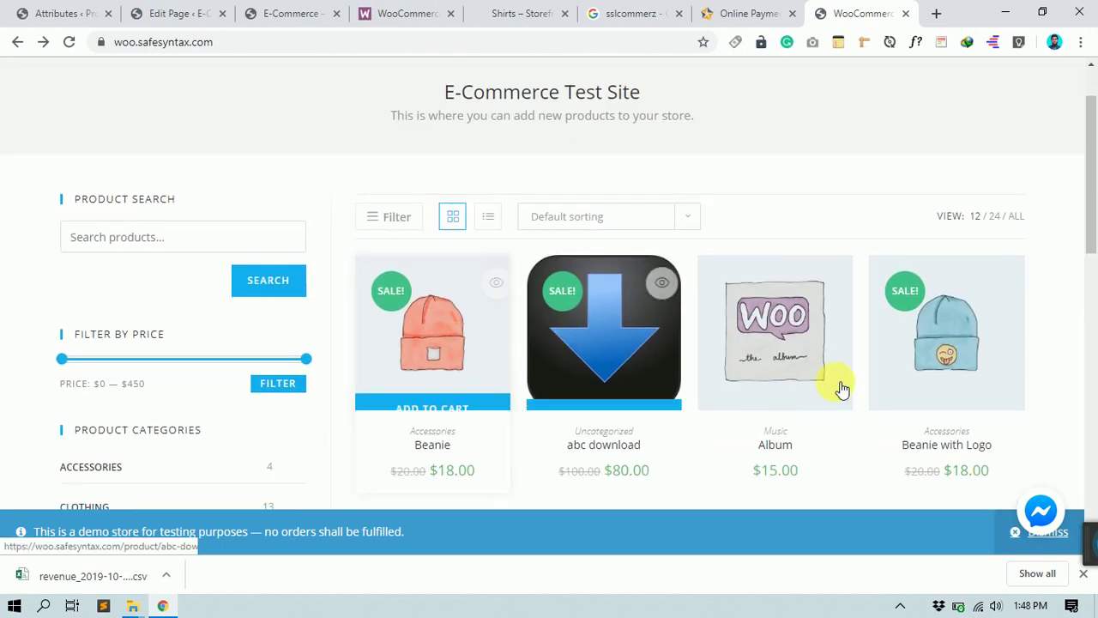
scroll(939, 358, "down", 10)
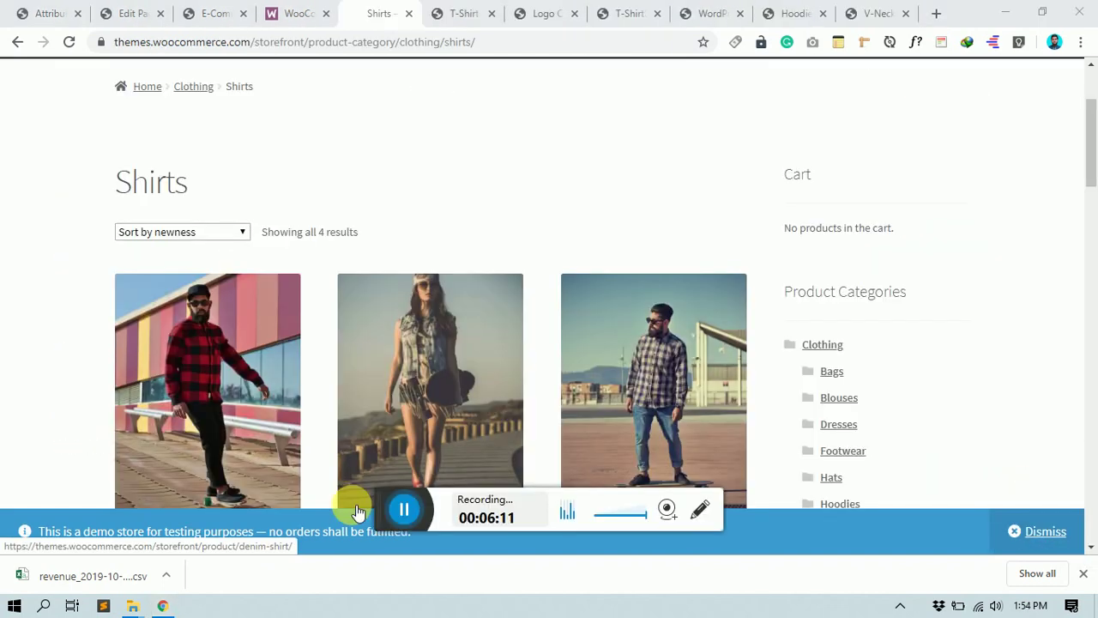
- Check the open attributes, Hoodie with Zipper and WordPress Pennant pages, and bring up the V-Neck T-Shirt product page
left_click_drag(393, 507, 1090, 525)
left_click(48, 13)
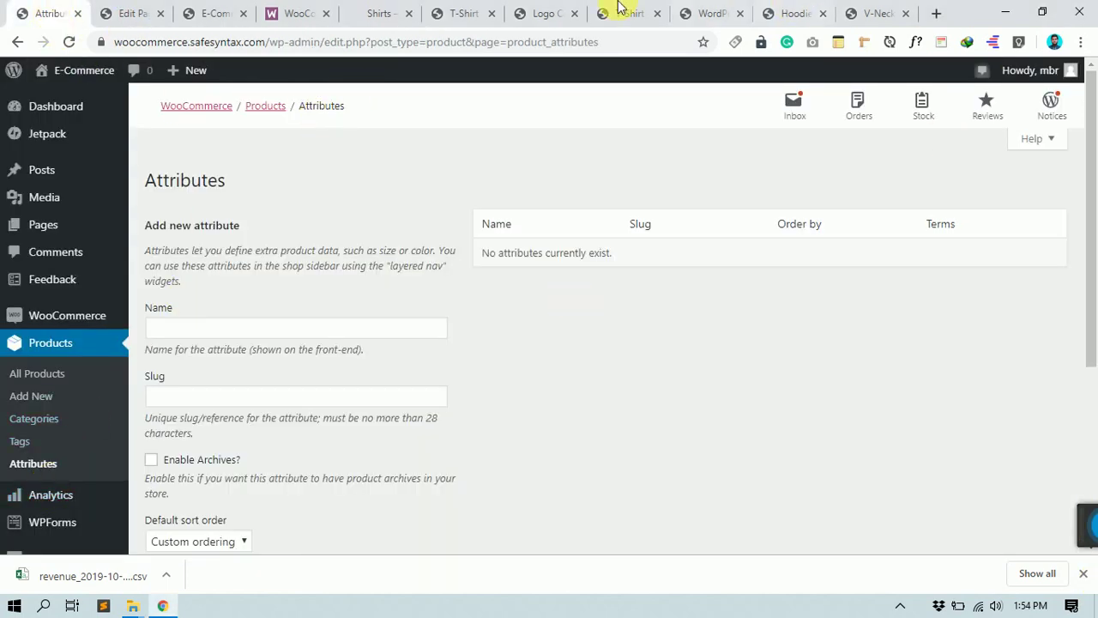
left_click(785, 13)
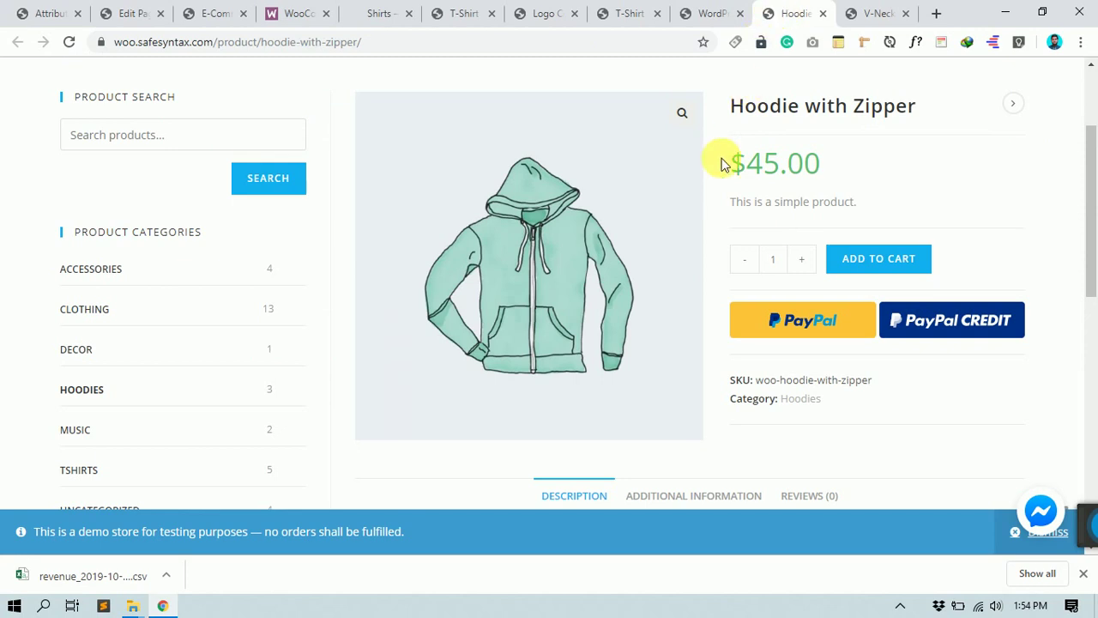
left_click(706, 14)
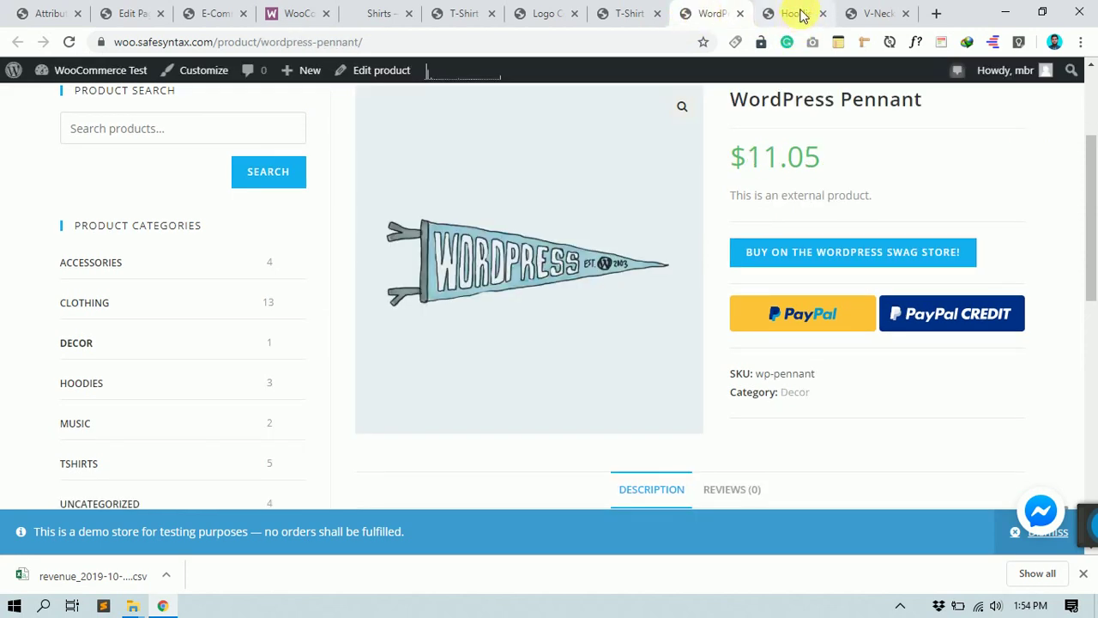
left_click(854, 13)
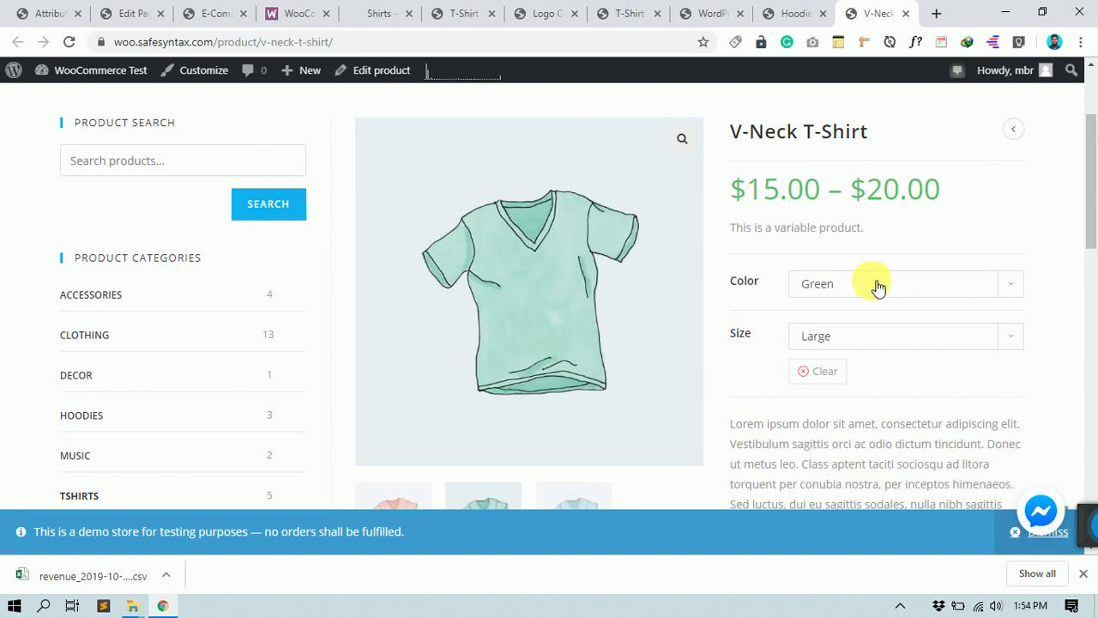
- Set the V-Neck T-Shirt's Size to Small and its Color to Blue
left_click(970, 336)
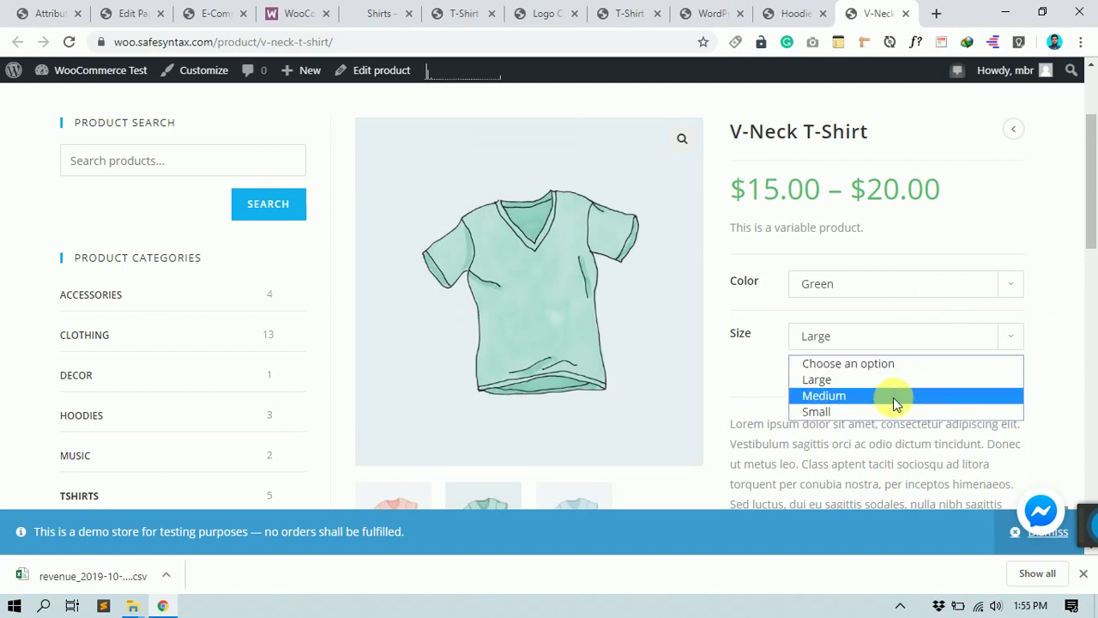
left_click(868, 414)
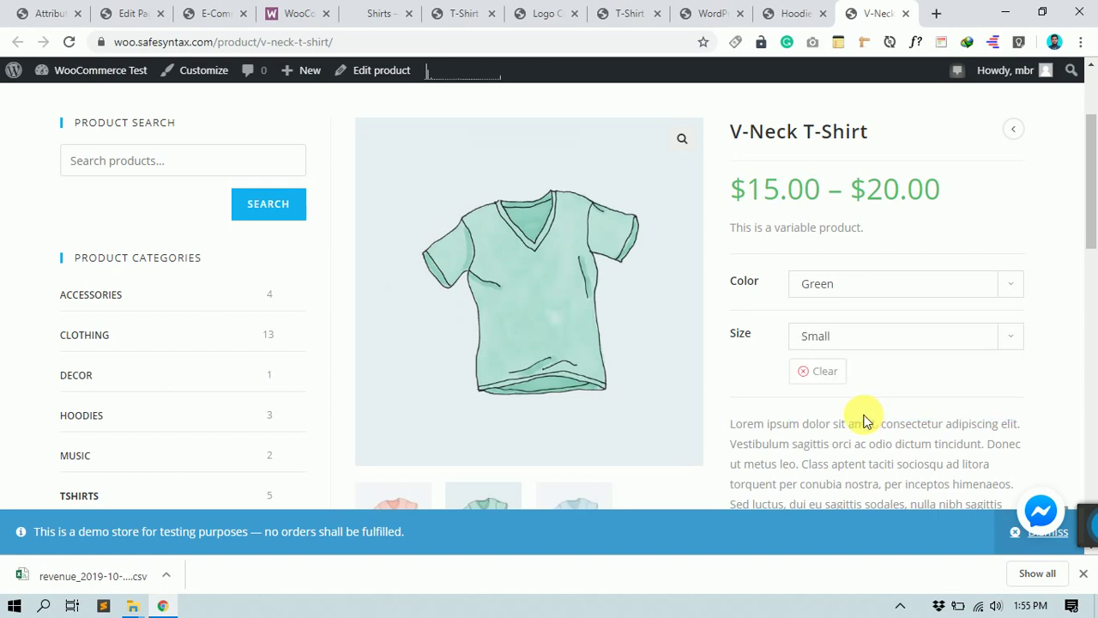
scroll(527, 274, "down", 2)
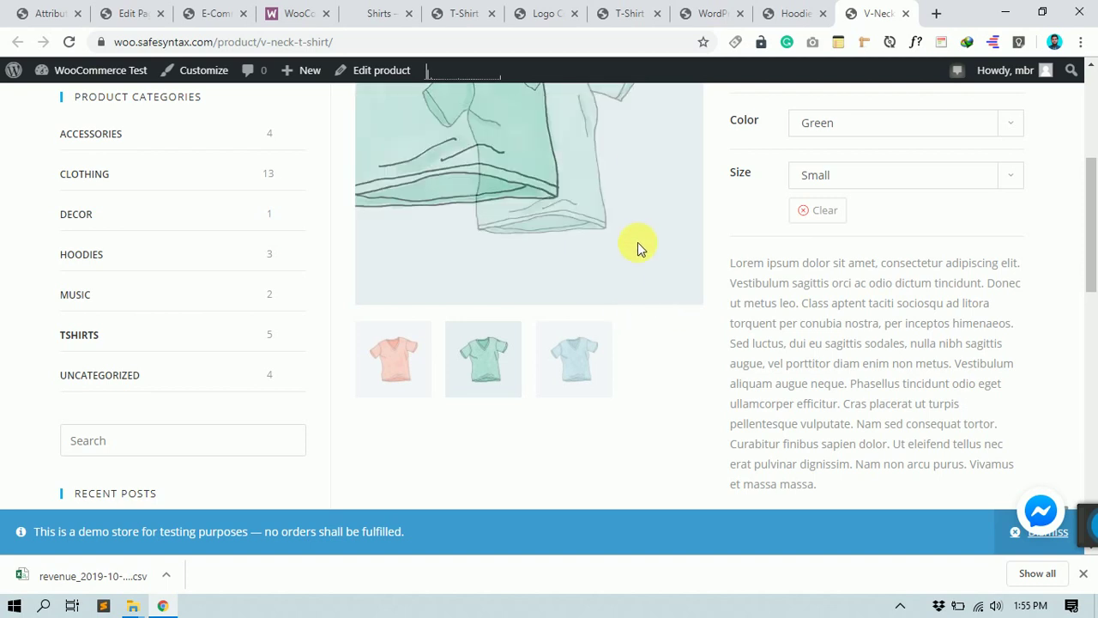
scroll(549, 238, "up", 2)
left_click(885, 288)
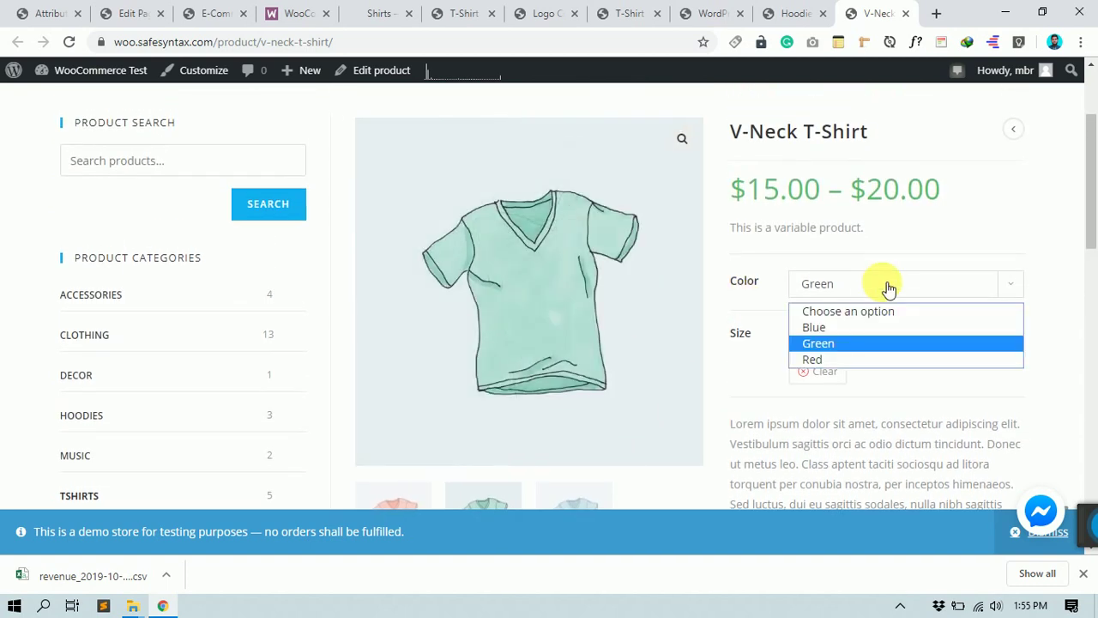
left_click(855, 329)
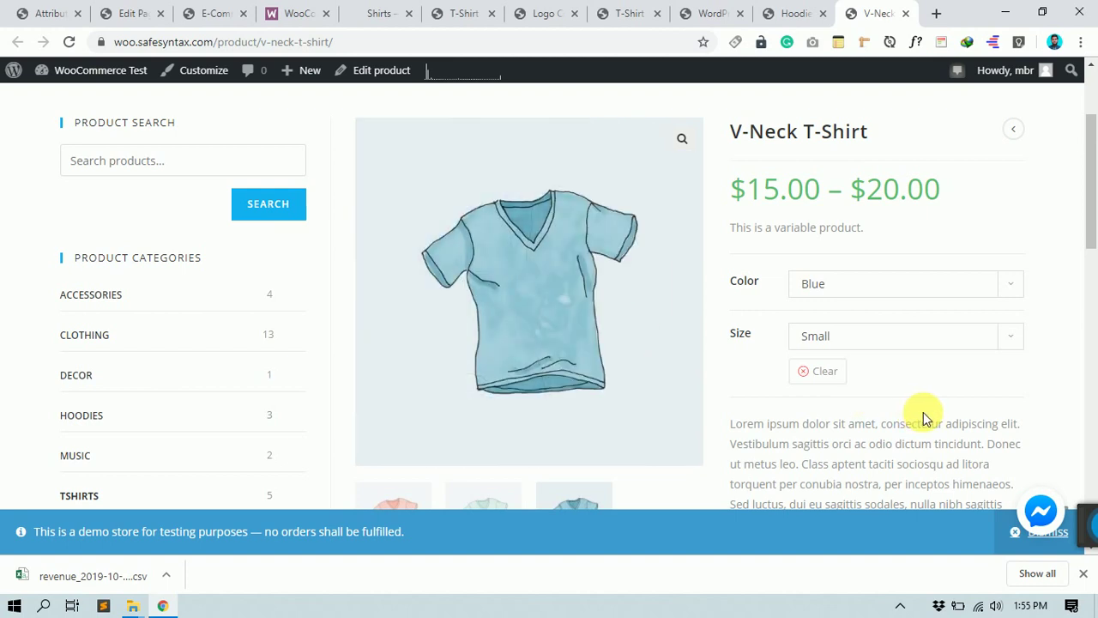
- Try the Large, Medium and Small sizes in turn for the blue V-Neck T-Shirt
left_click(907, 331)
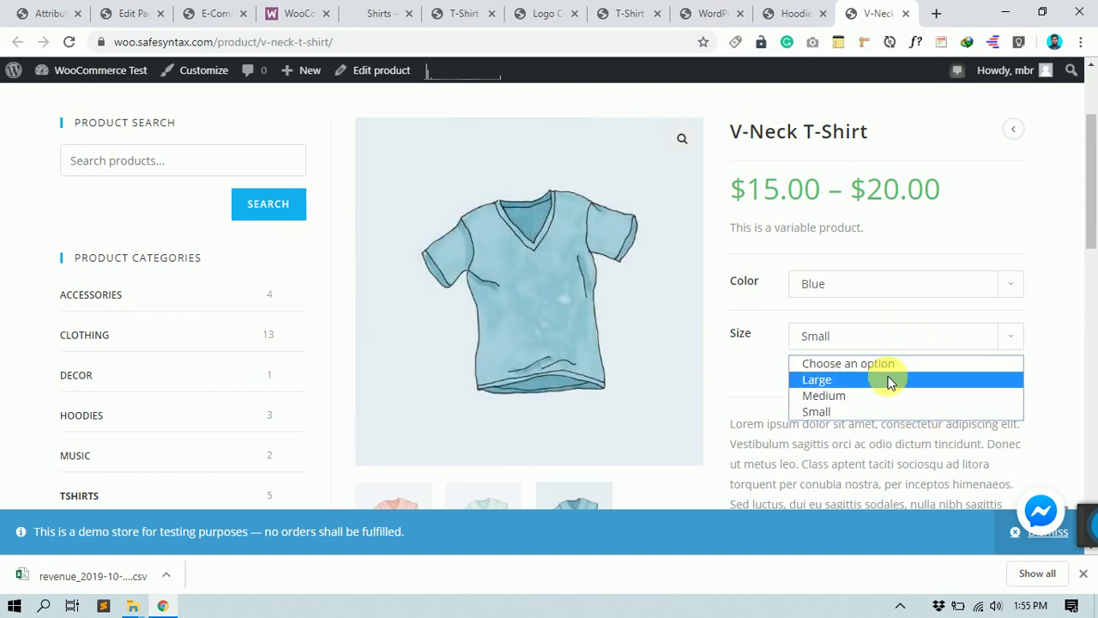
left_click(883, 383)
left_click(903, 341)
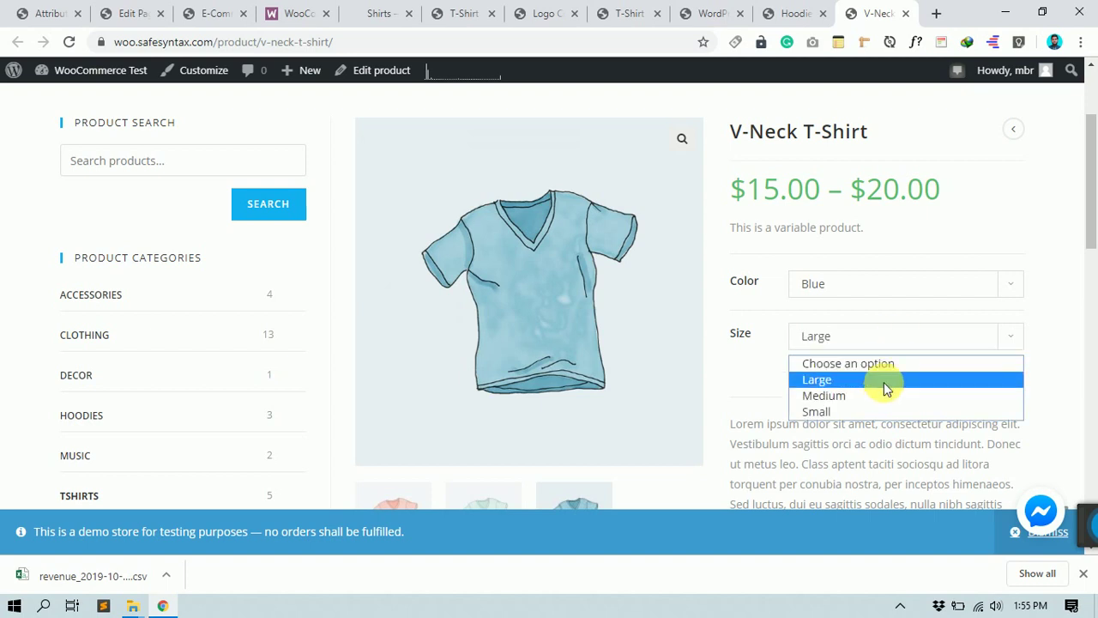
left_click(881, 390)
left_click(892, 330)
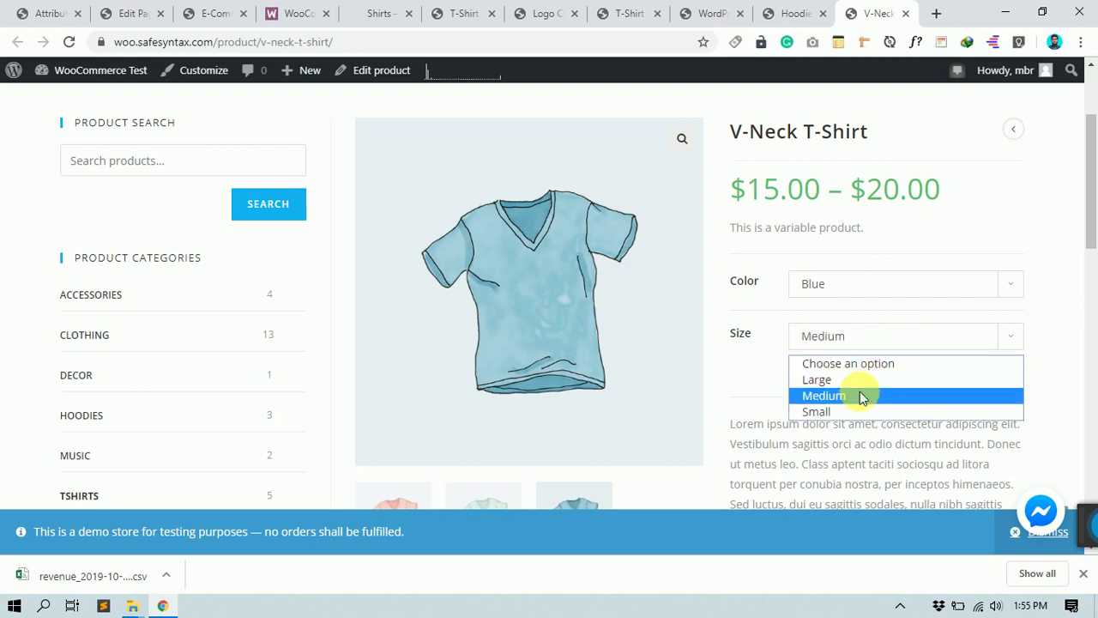
left_click(849, 412)
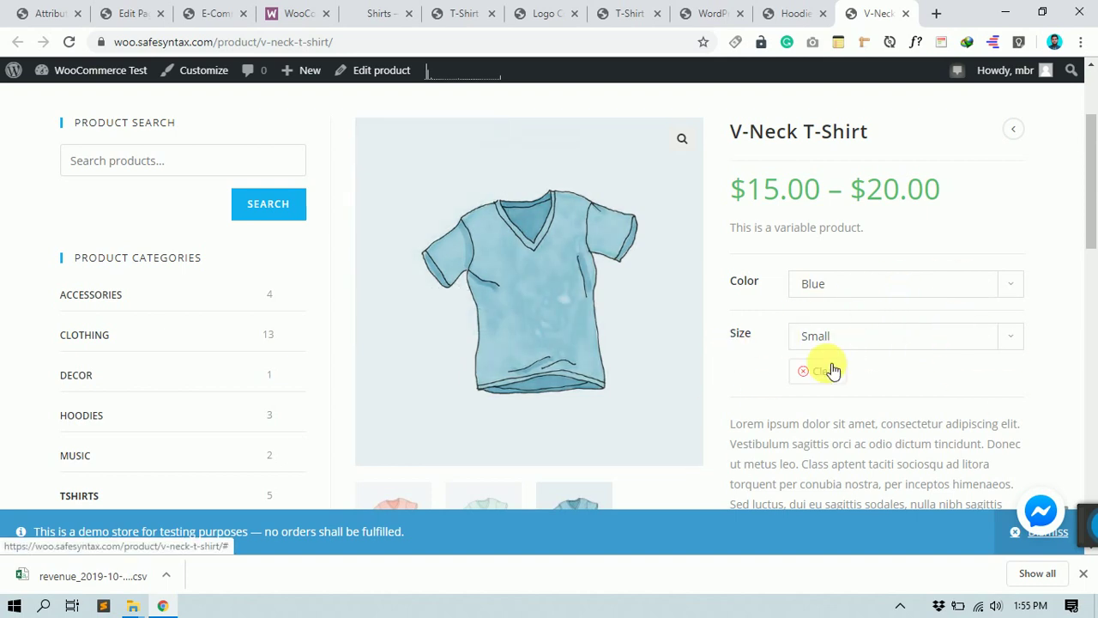
- Preview the V-Neck T-Shirt in Green before setting its Color to Blue and its Size to Large
left_click(897, 286)
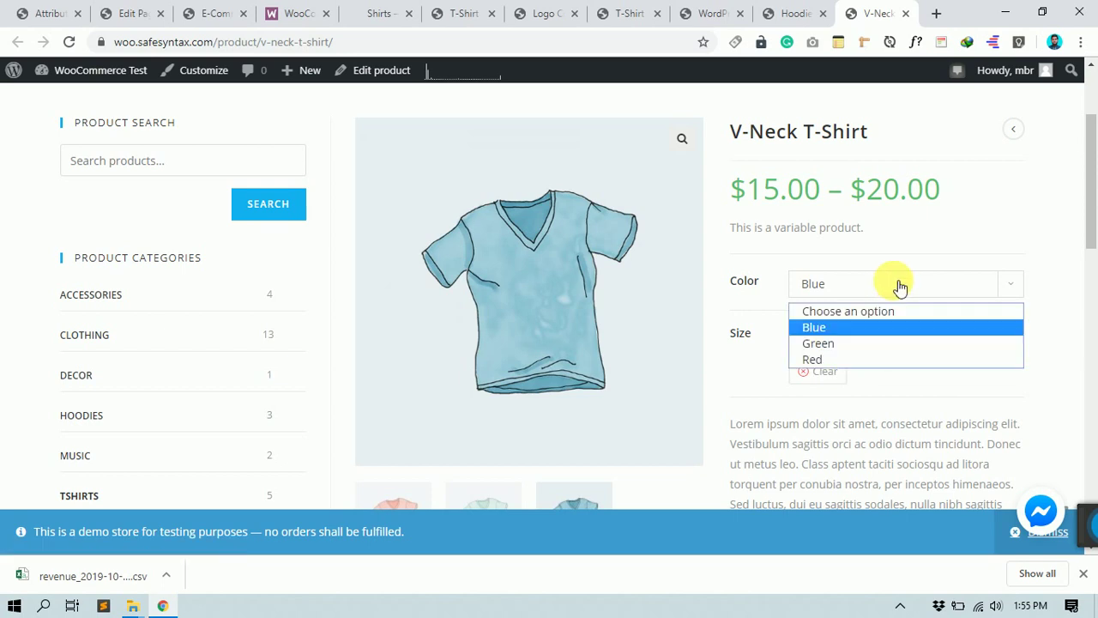
left_click(829, 345)
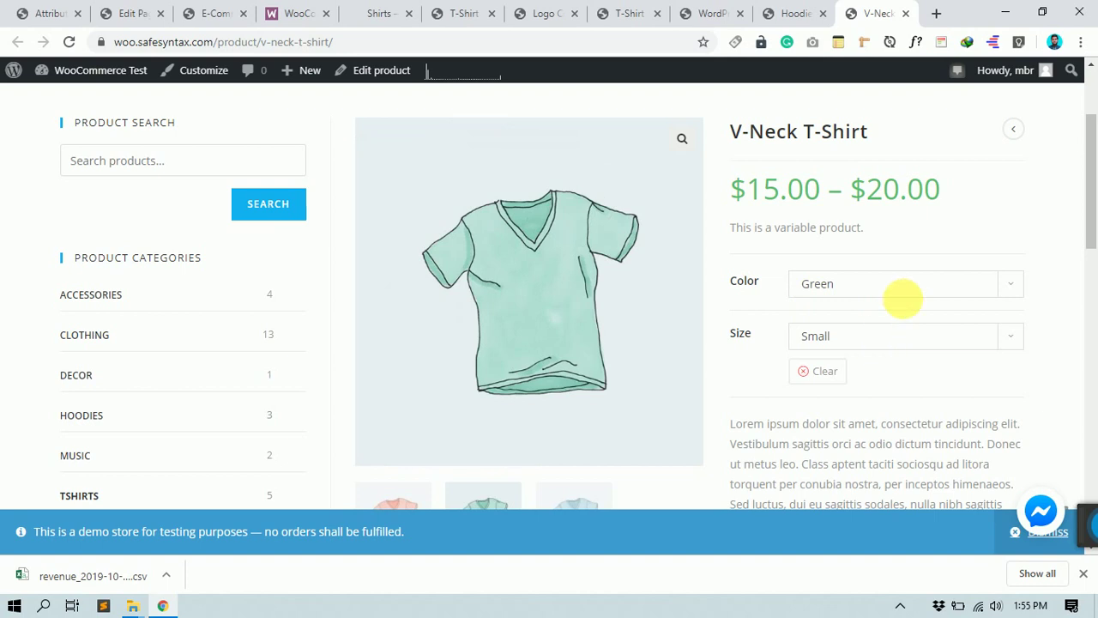
left_click(877, 287)
left_click(844, 326)
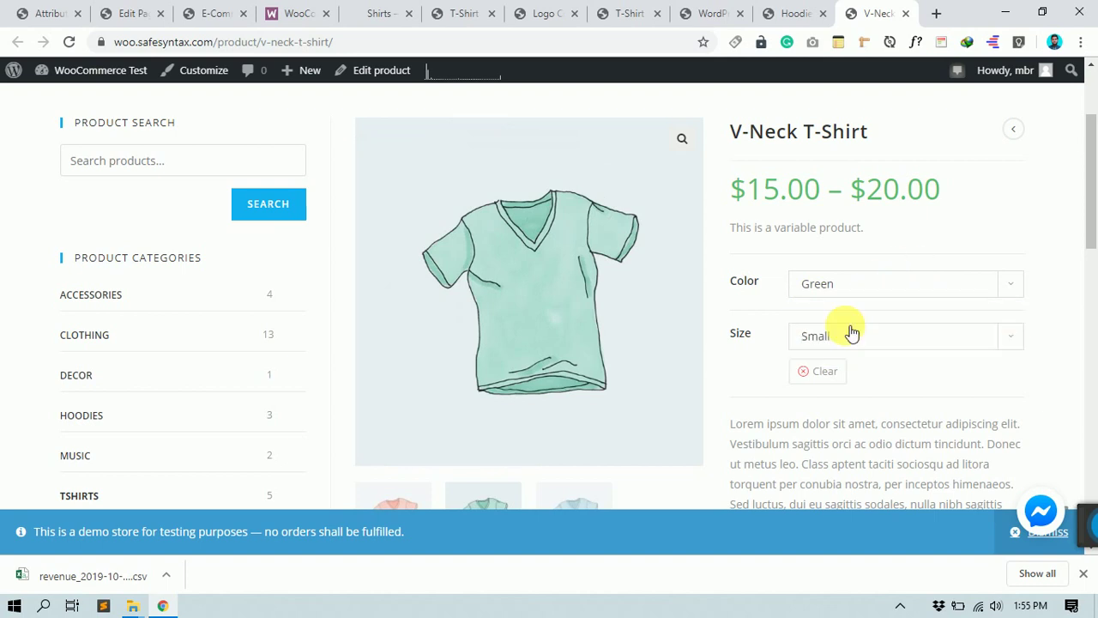
left_click(848, 333)
left_click(832, 377)
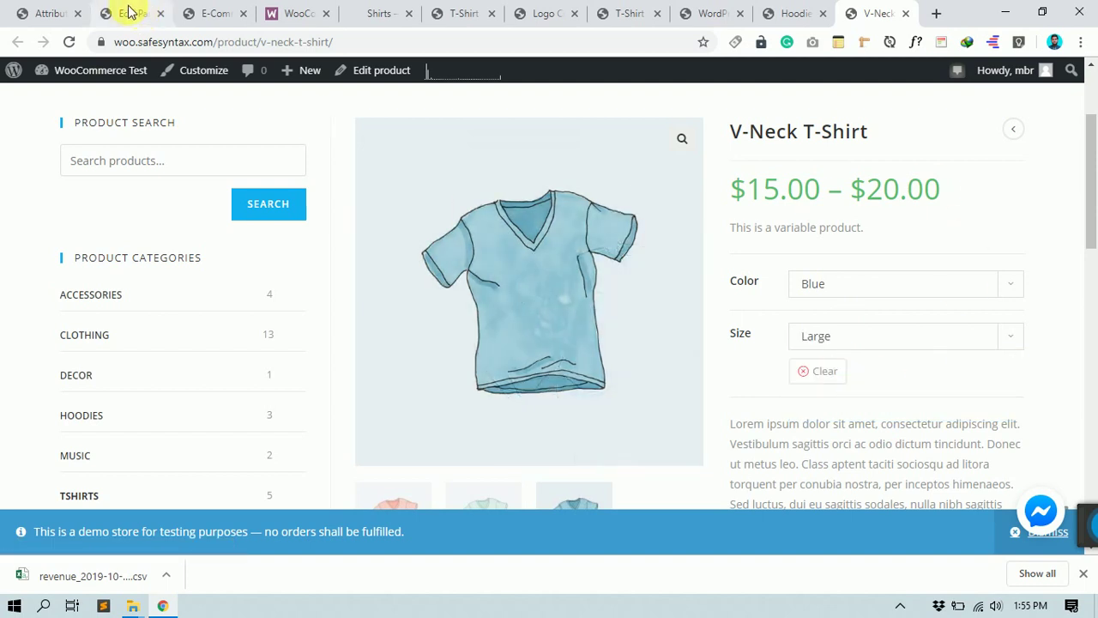
- Return to the store admin's product attributes page and look over the form for adding a new attribute
left_click(45, 13)
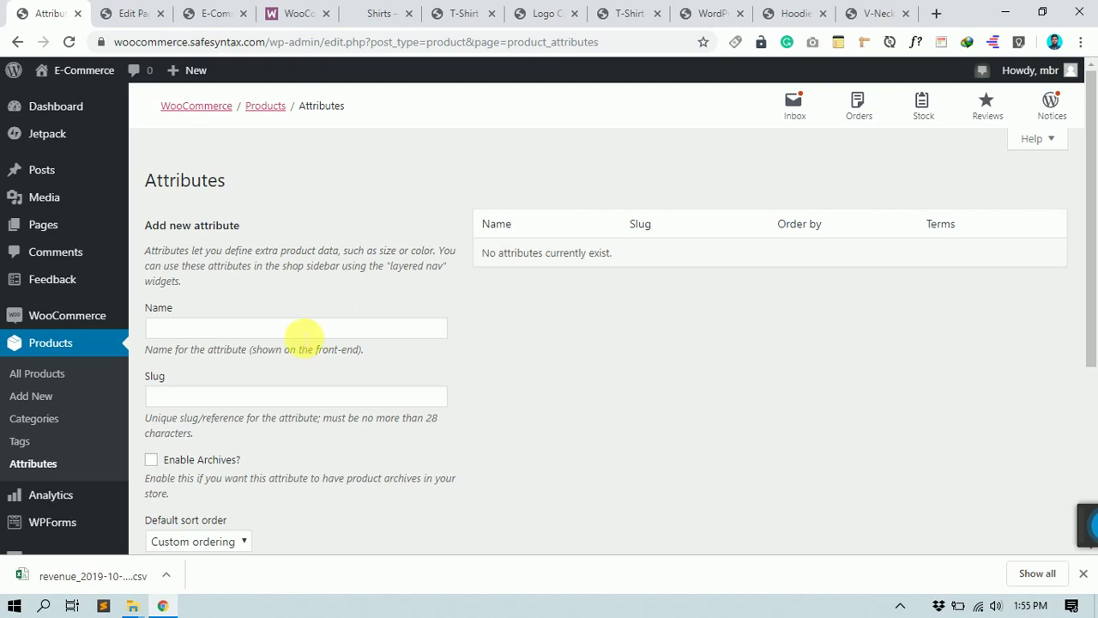
left_click(313, 329)
scroll(426, 312, "down", 1)
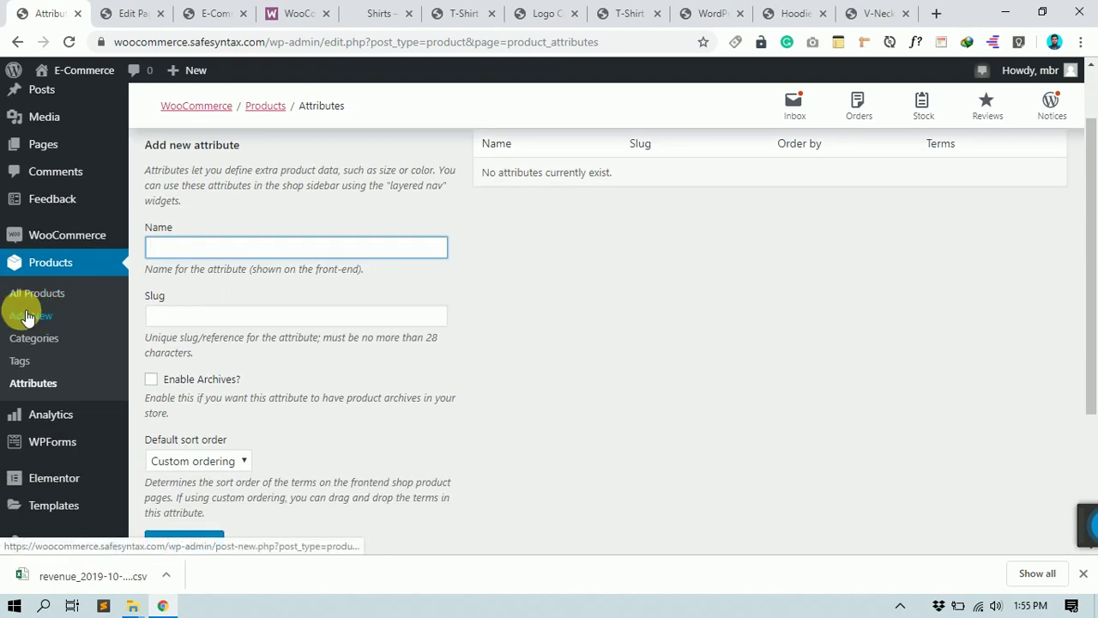
scroll(686, 197, "up", 1)
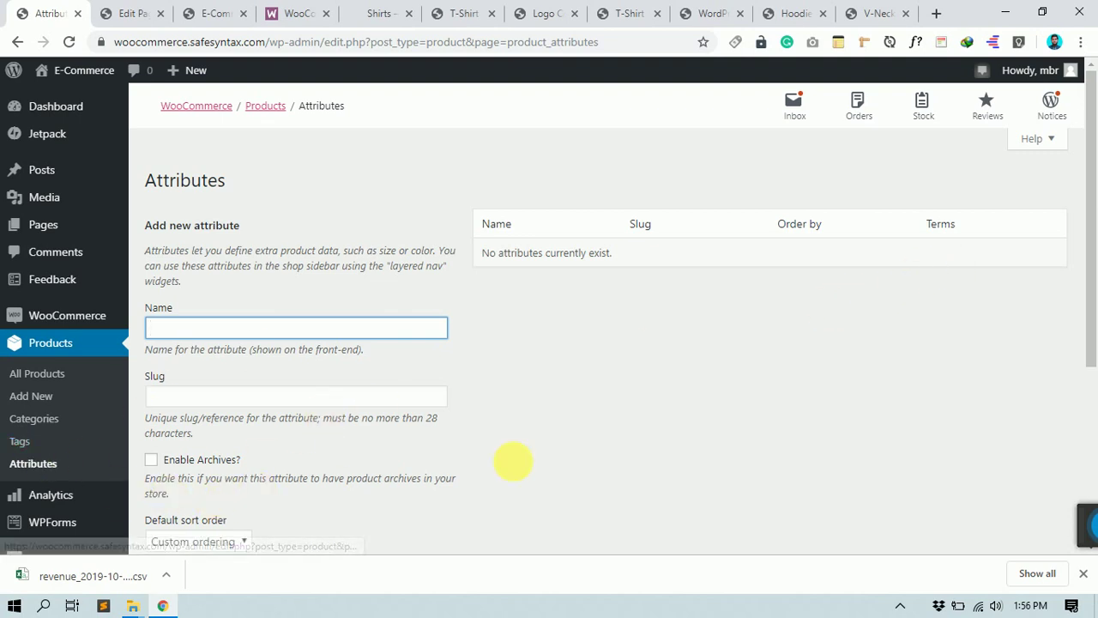
scroll(639, 357, "down", 2)
scroll(708, 363, "up", 1)
scroll(704, 363, "down", 1)
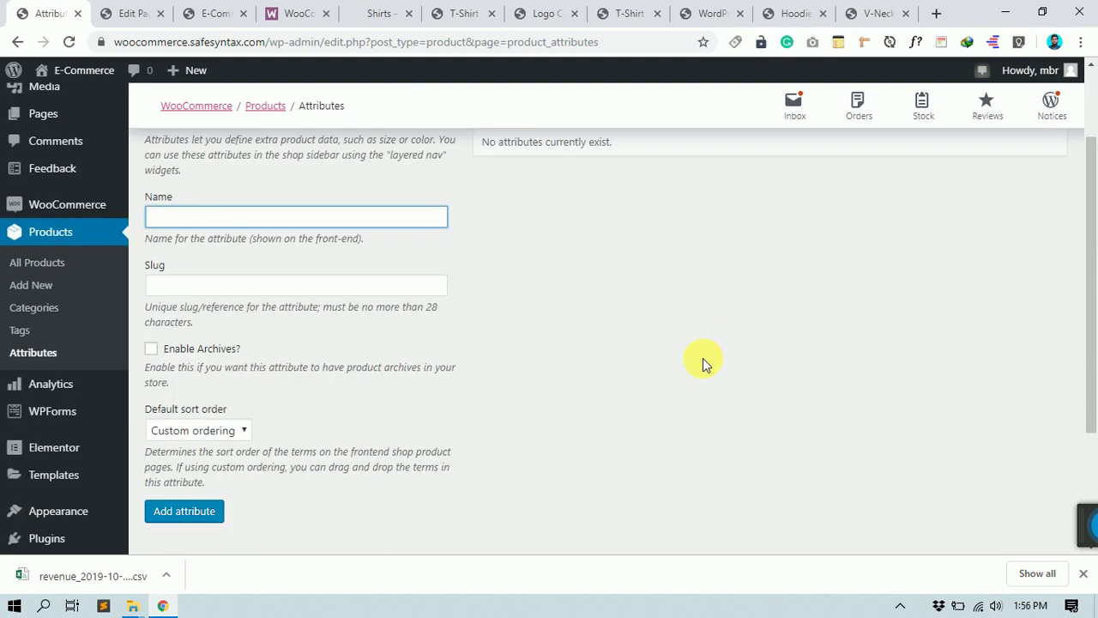
- Enter Color as the name of the new product attribute
scroll(561, 372, "up", 2)
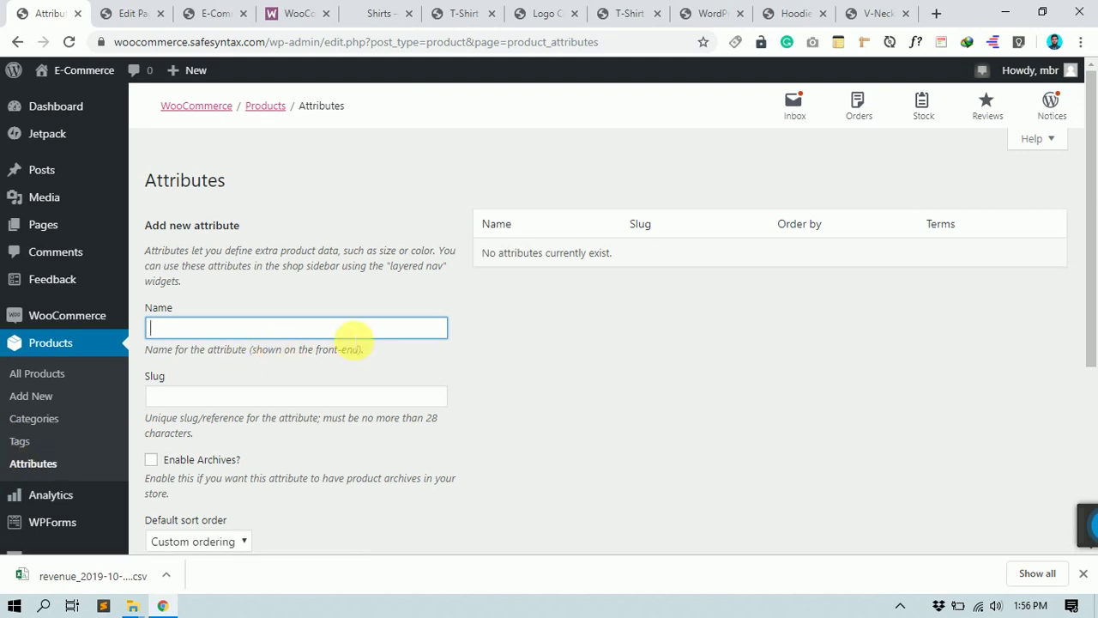
scroll(491, 389, "down", 1)
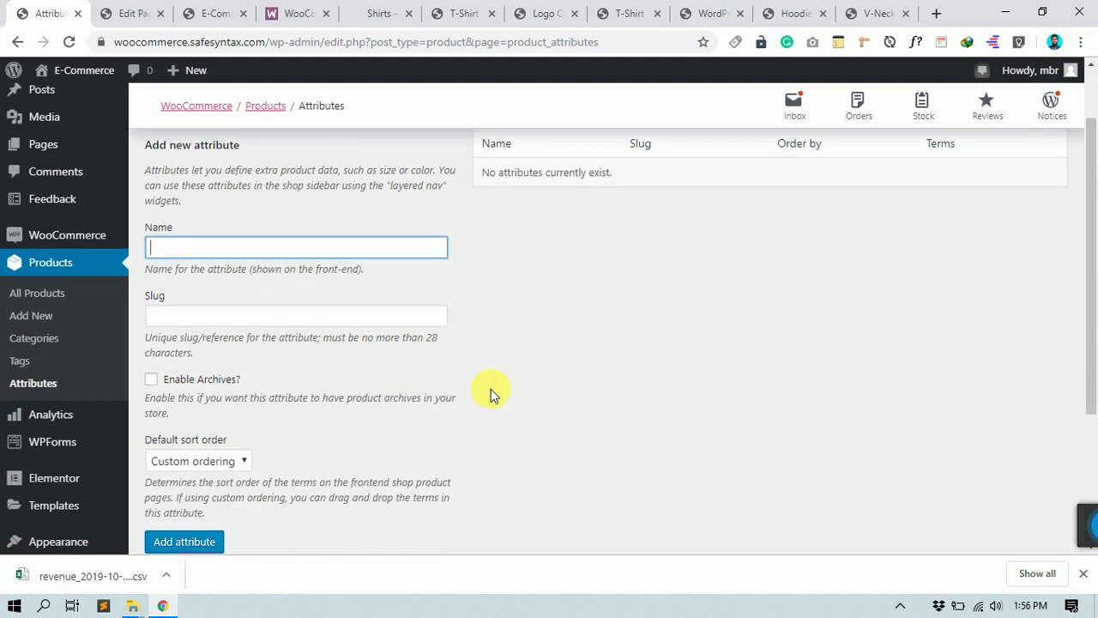
type("Color")
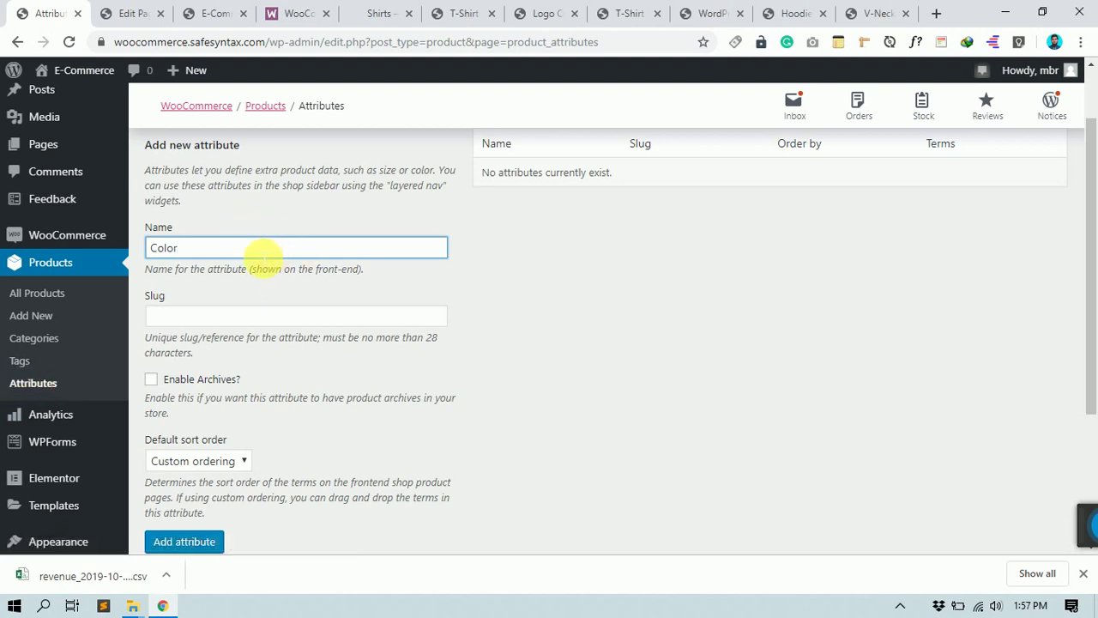
left_click_drag(246, 247, 123, 233)
mouse_move(123, 235)
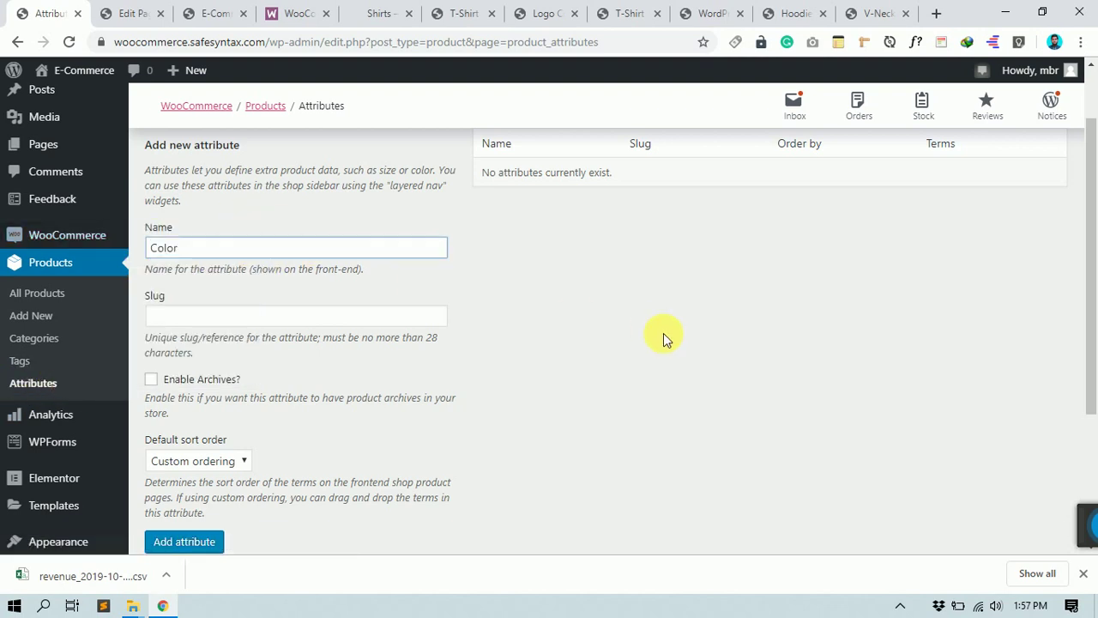
left_click(254, 251)
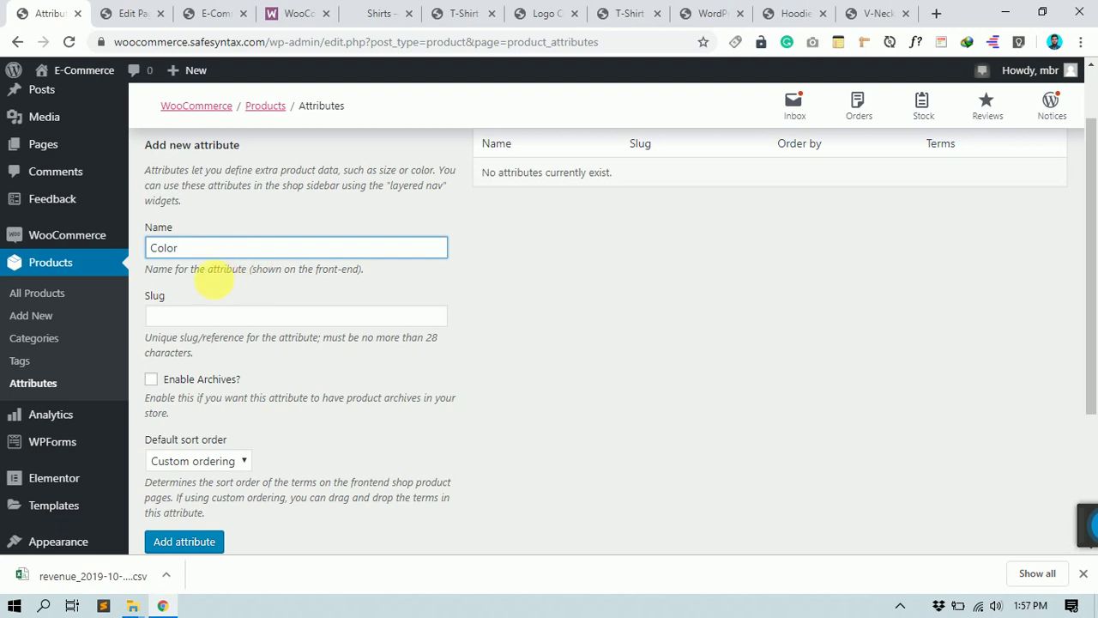
- Switch to the demo store's Shirts category page and examine the slug at the end of its web address
left_click(184, 318)
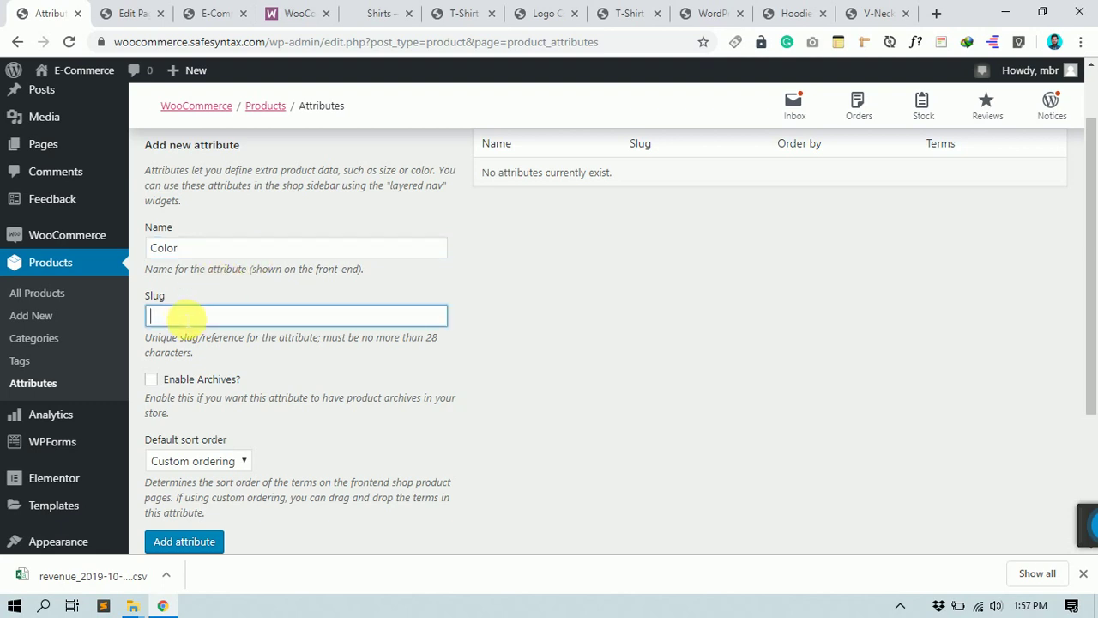
left_click(214, 14)
left_click(300, 17)
left_click(372, 16)
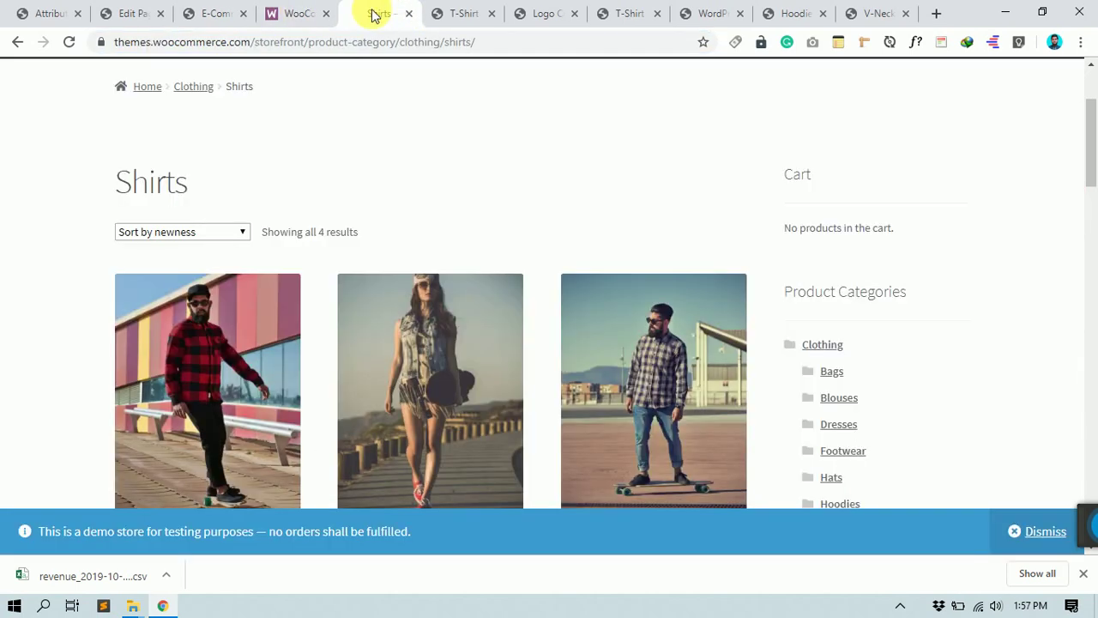
left_click_drag(447, 45, 535, 44)
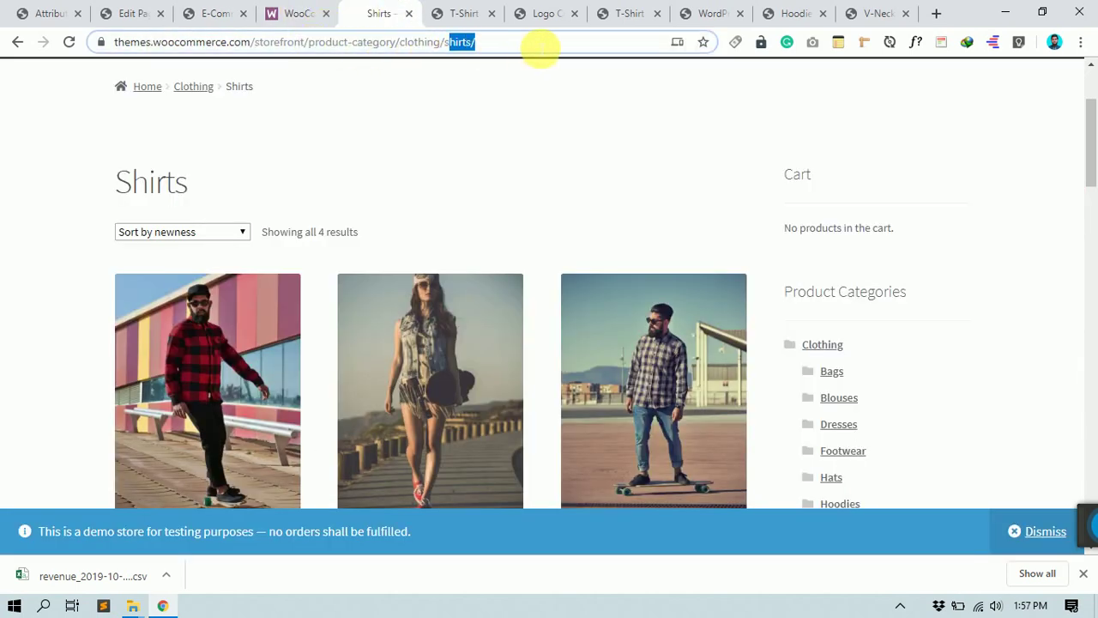
left_click_drag(438, 45, 483, 50)
left_click(490, 43)
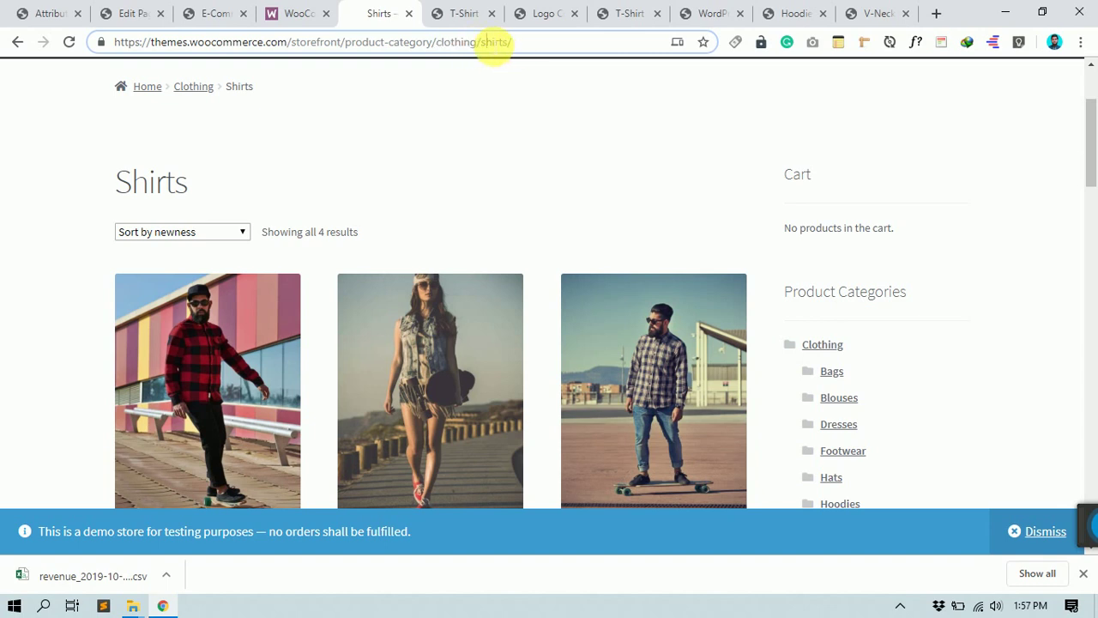
left_click_drag(156, 42, 498, 42)
double_click(496, 42)
- Return to the new attribute form in the store admin and review its Name and Slug fields
left_click(131, 12)
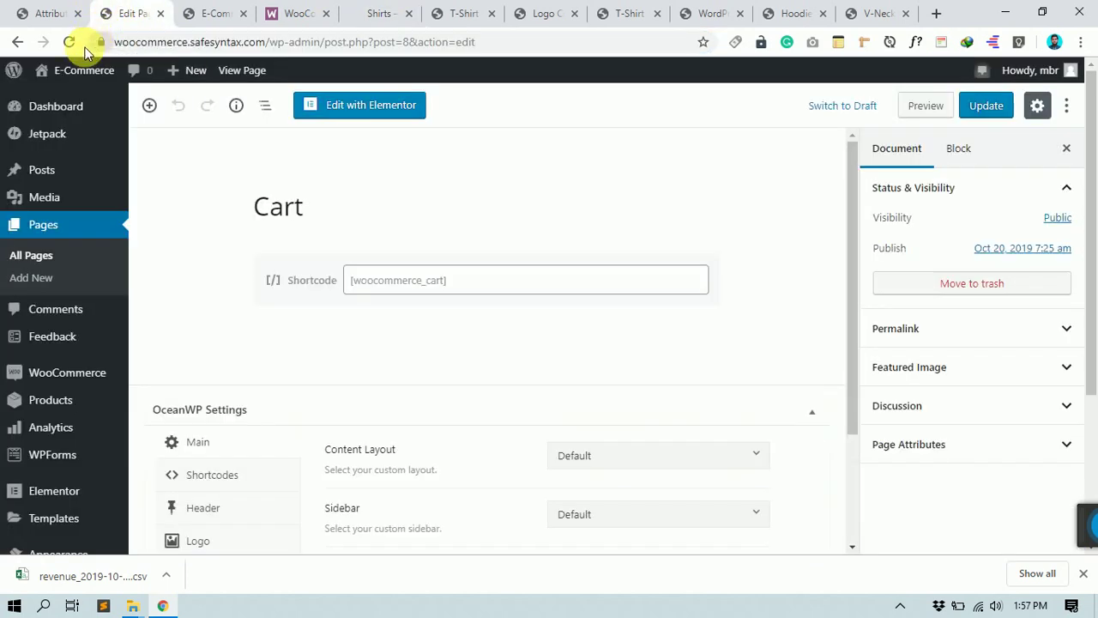
left_click(218, 13)
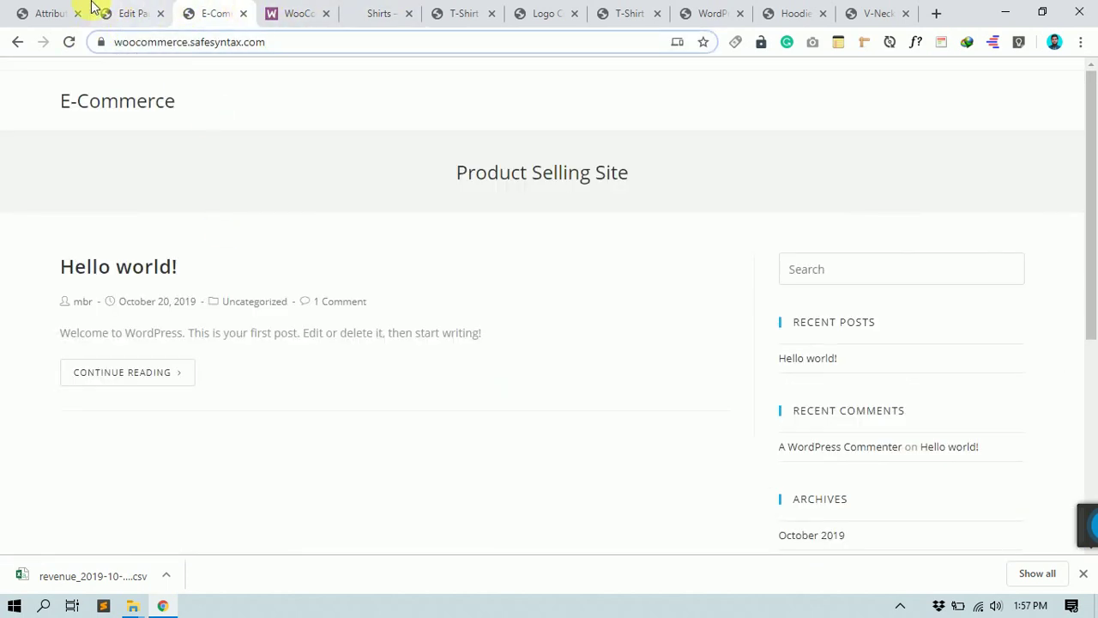
left_click(52, 13)
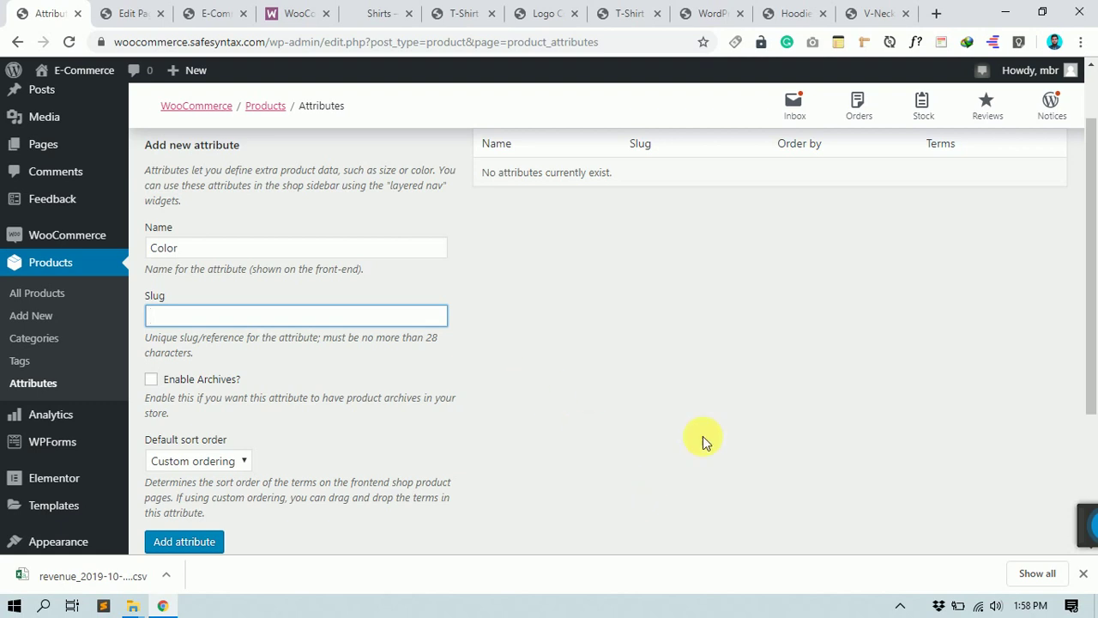
left_click(684, 343)
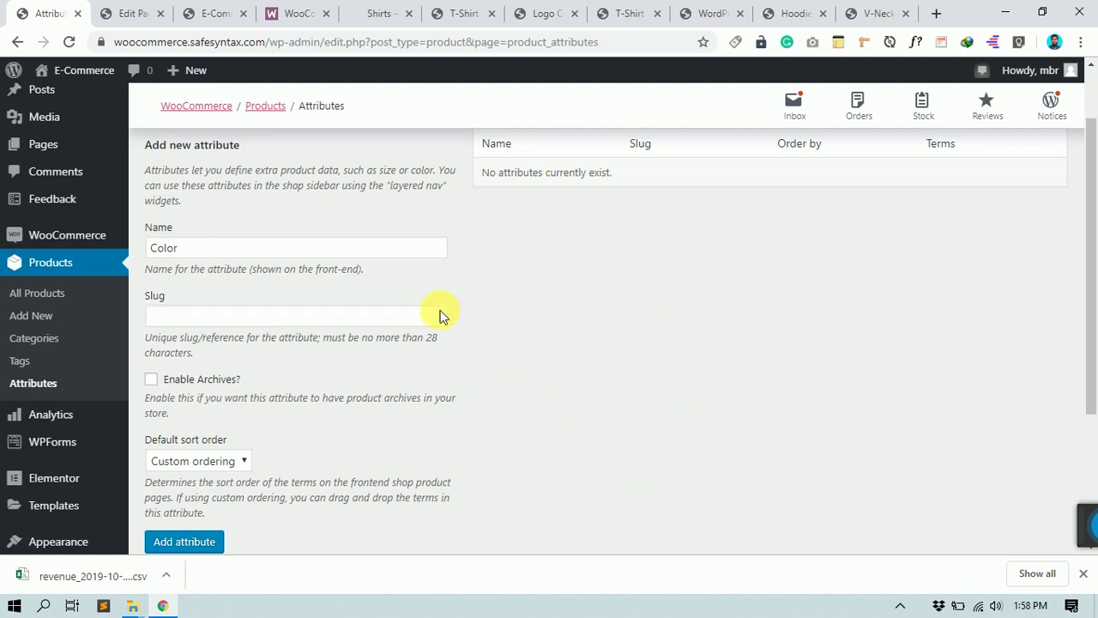
left_click(341, 325)
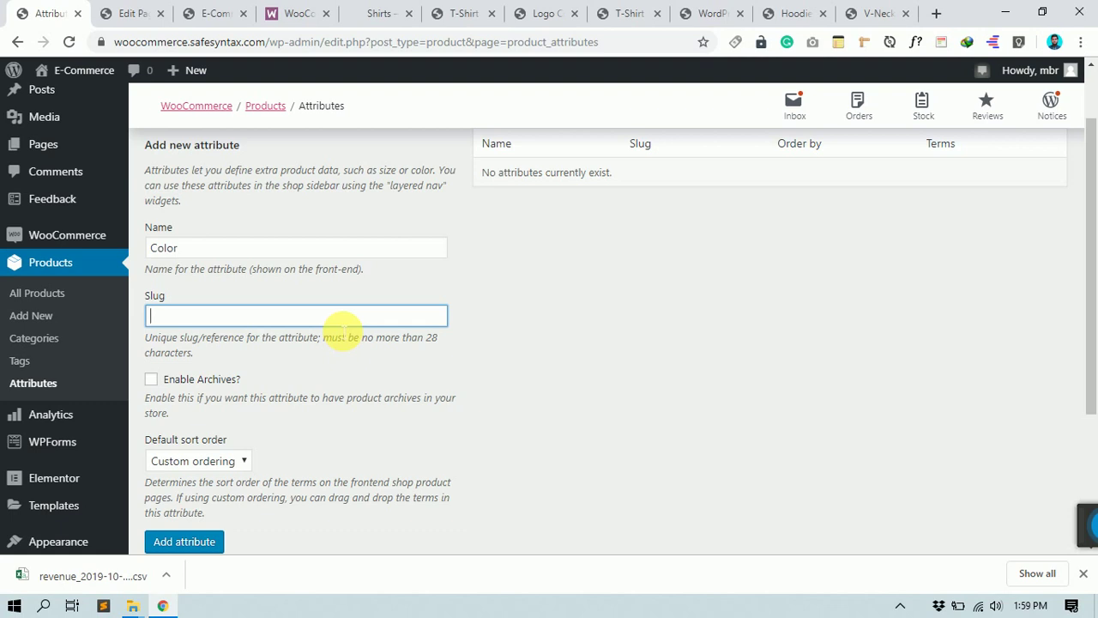
left_click(687, 400)
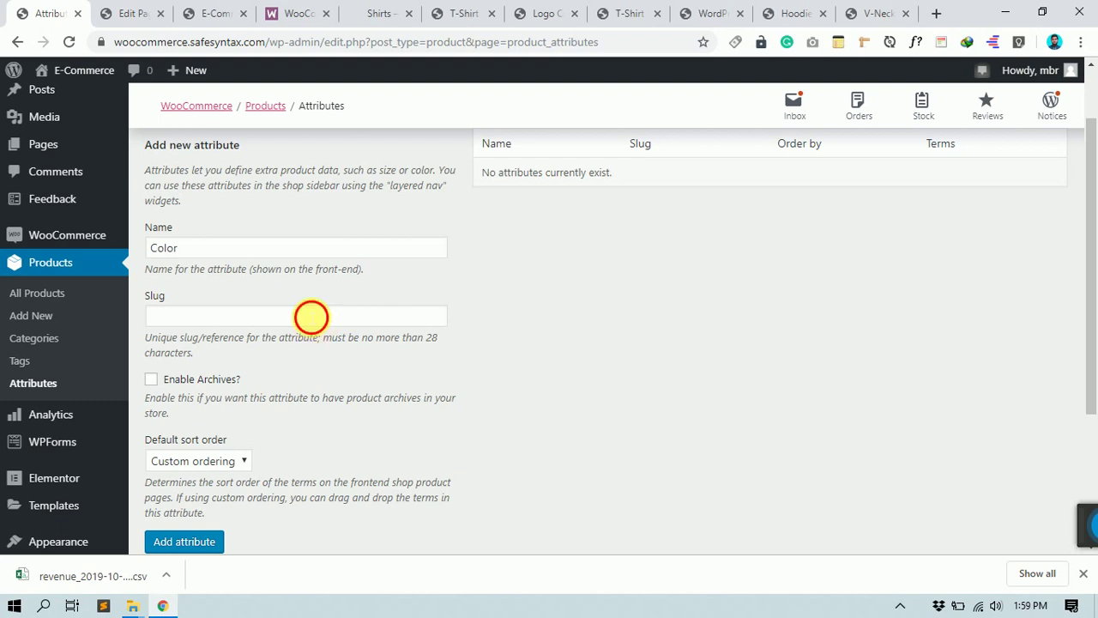
left_click(312, 318)
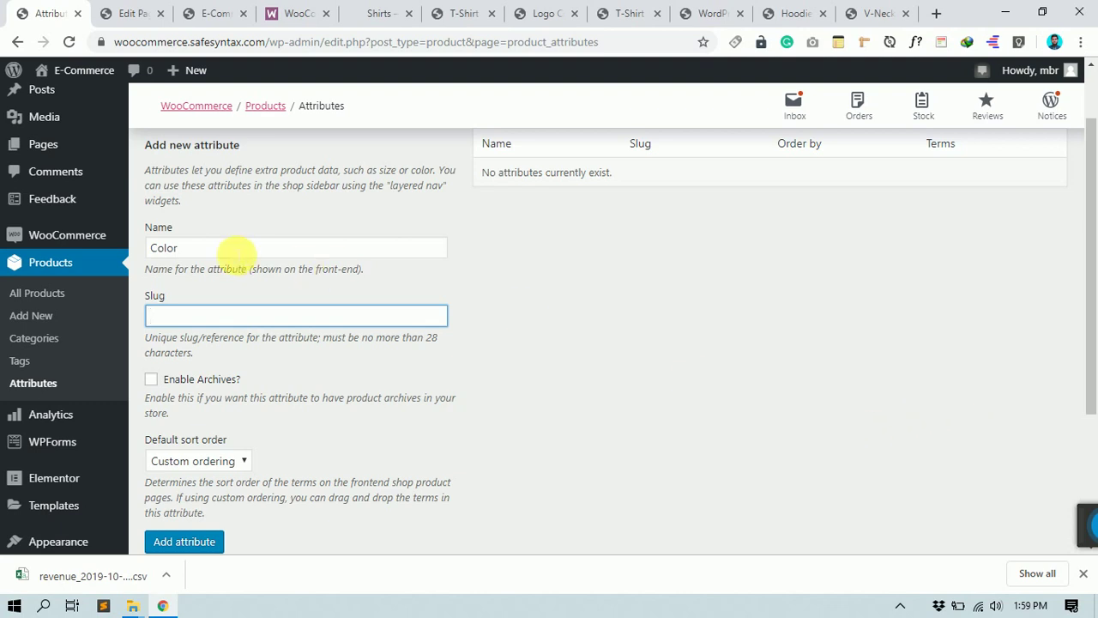
left_click(236, 250)
left_click_drag(178, 248, 143, 247)
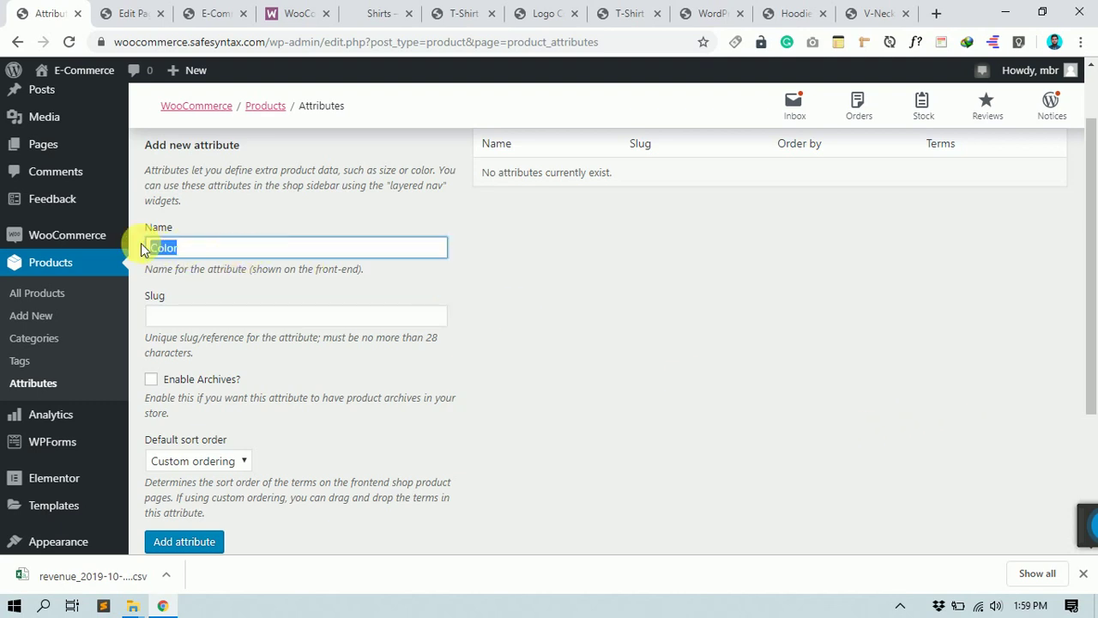
left_click(705, 399)
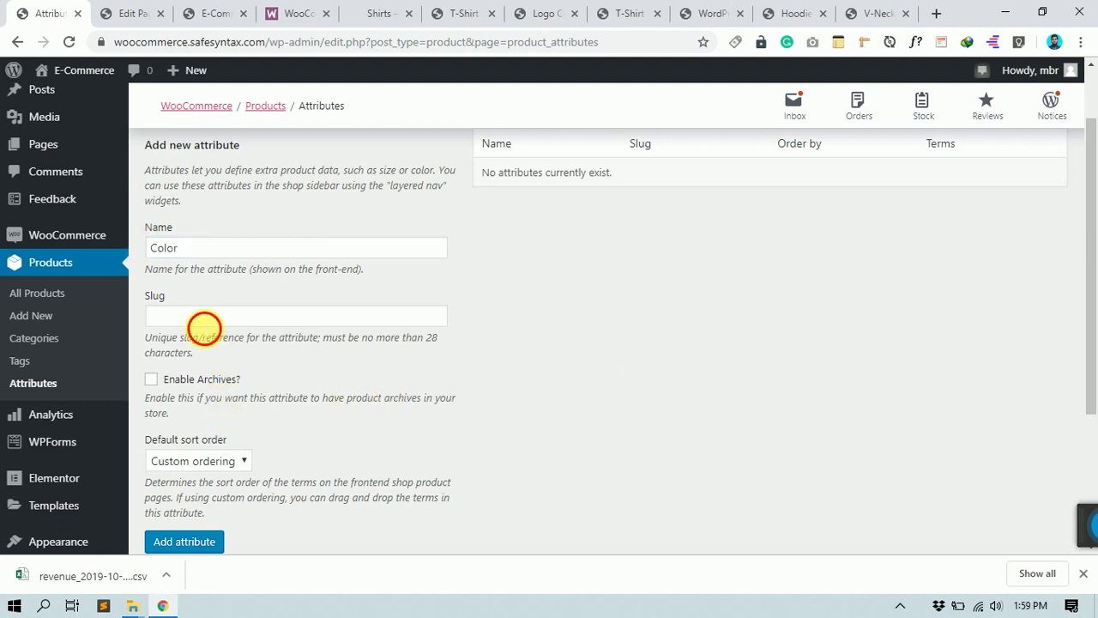
left_click(206, 323)
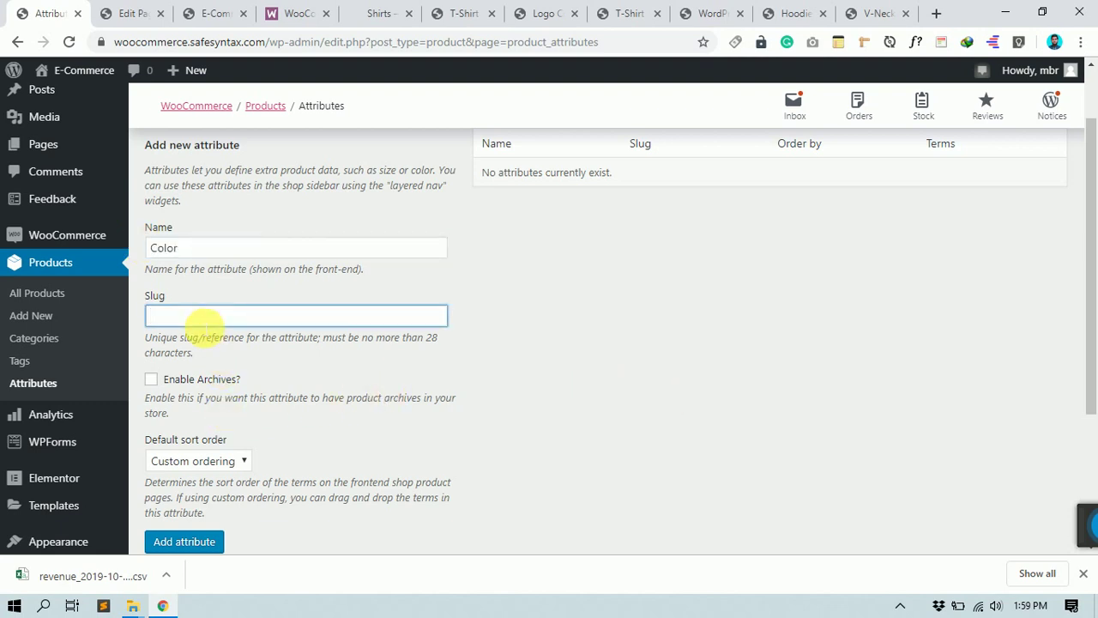
type("colo")
key("BackSpace")
key("BackSpace")
key("BackSpace")
key("BackSpace")
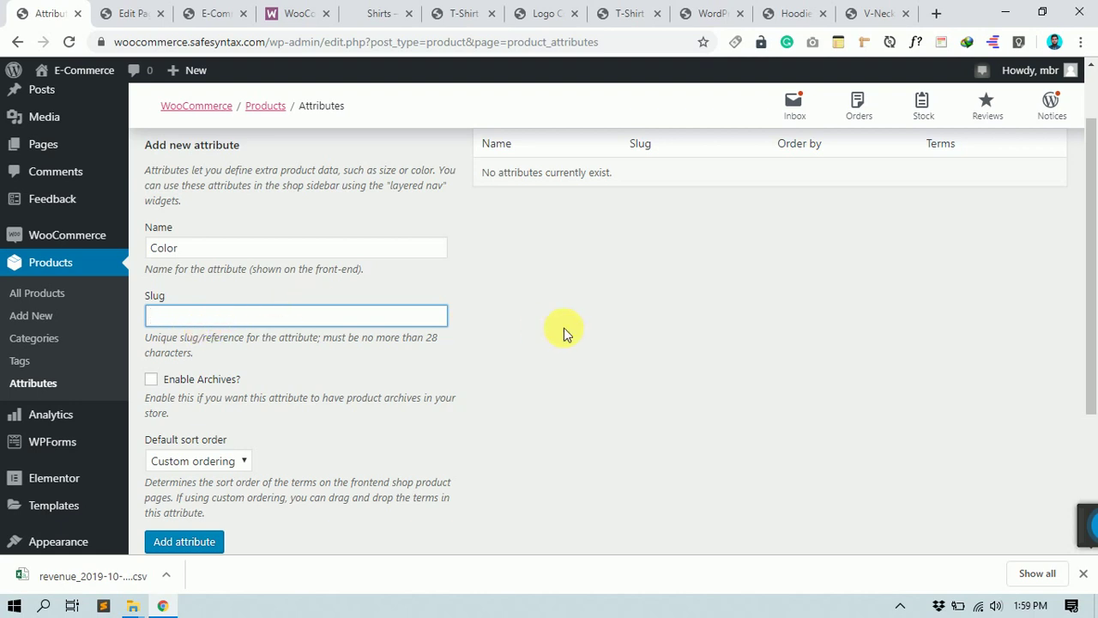
- Add the Color attribute with its slug left blank and custom ordering as the default sort order
left_click(837, 347)
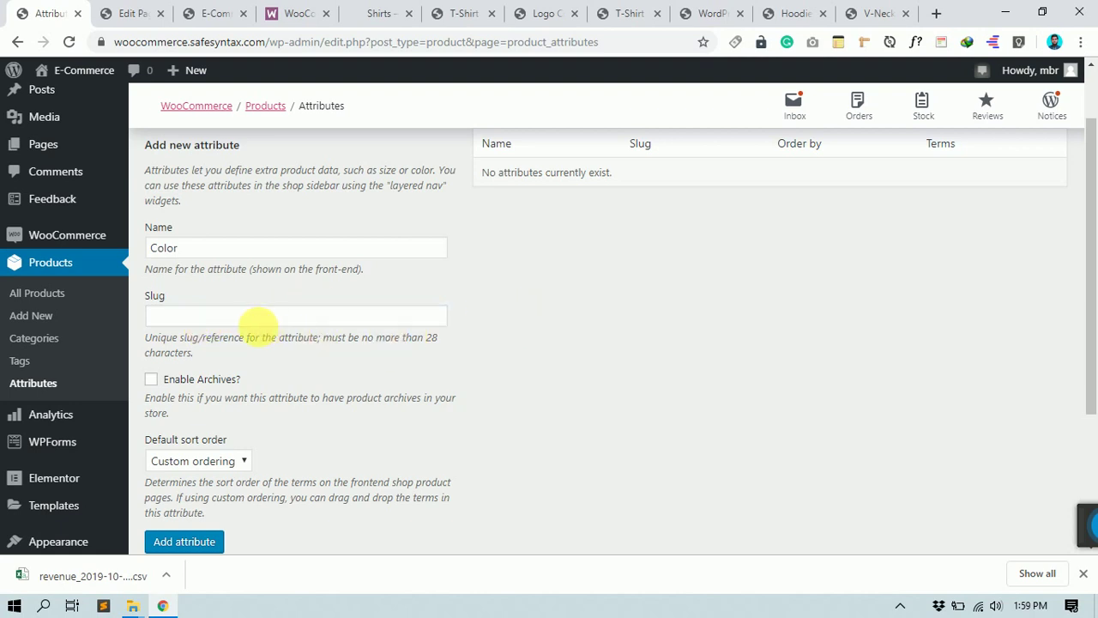
left_click(251, 317)
left_click(709, 316)
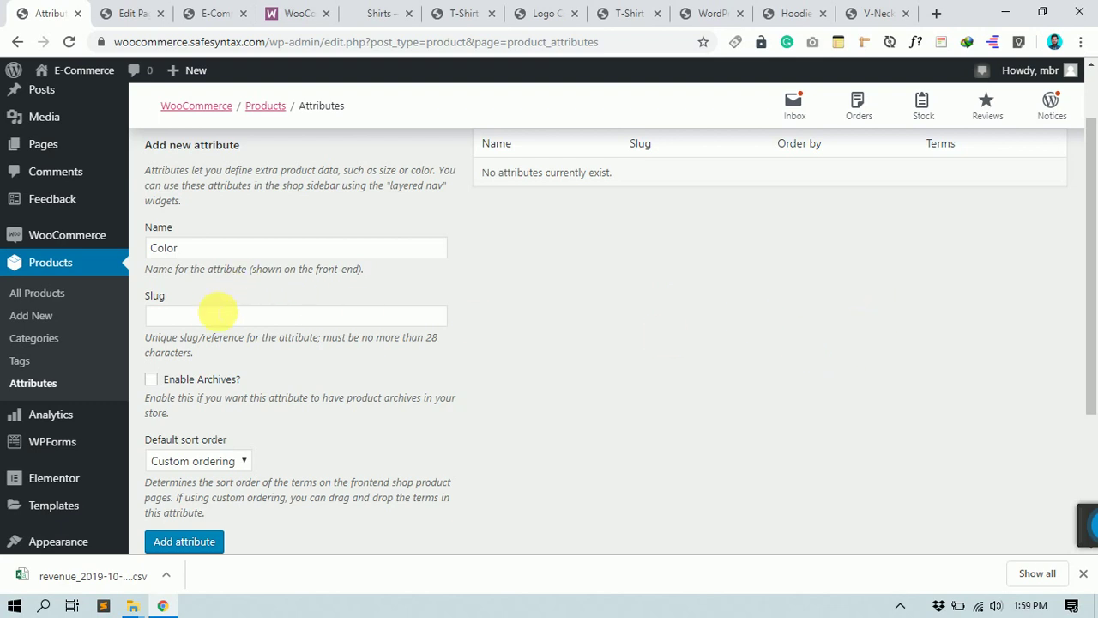
left_click(216, 314)
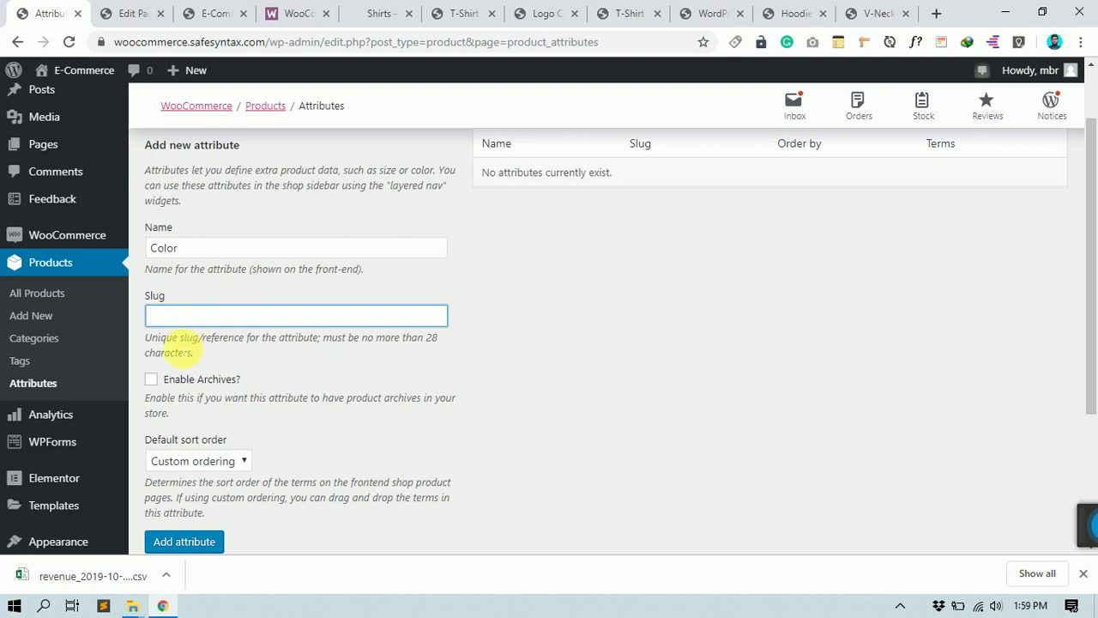
left_click(197, 544)
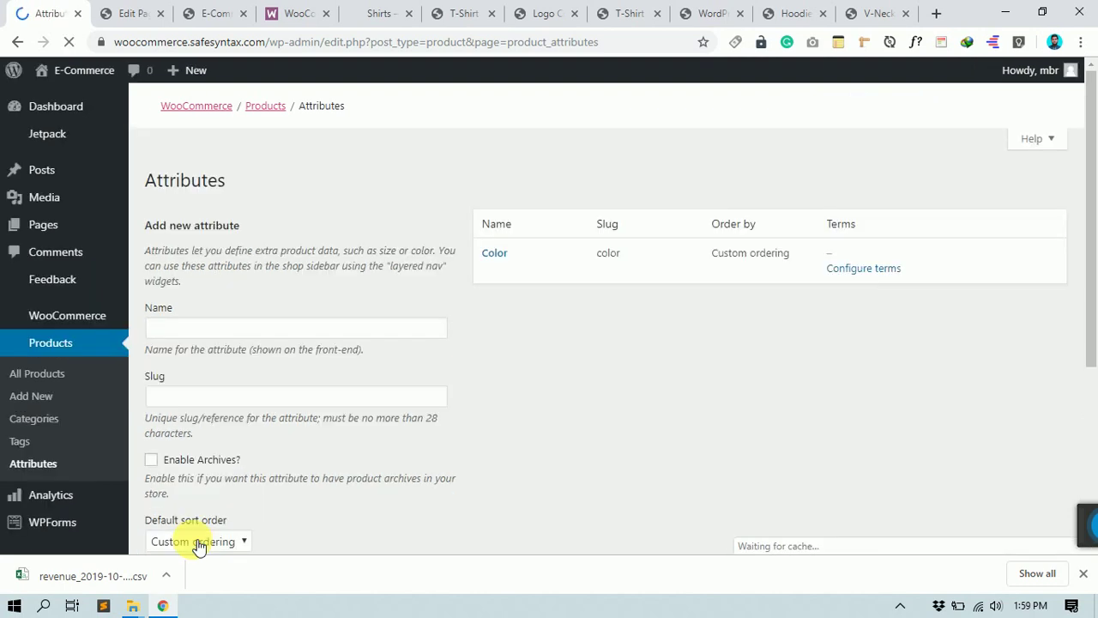
- Compare the new Color attribute with the V-Neck T-Shirt product page, ending back on the attributes list
mouse_move(528, 248)
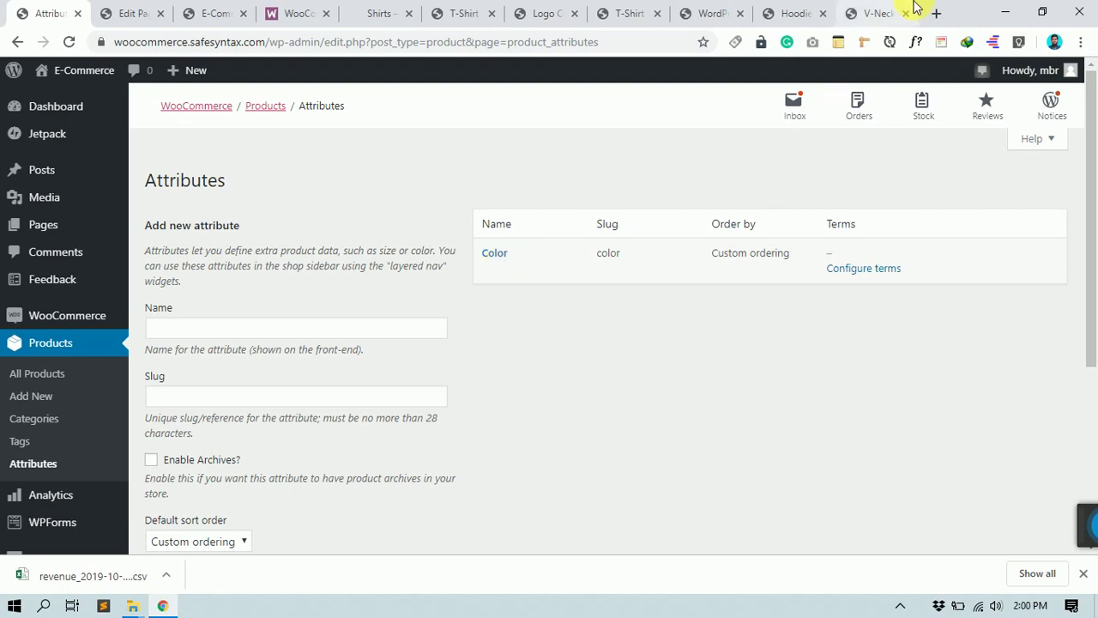
left_click(873, 10)
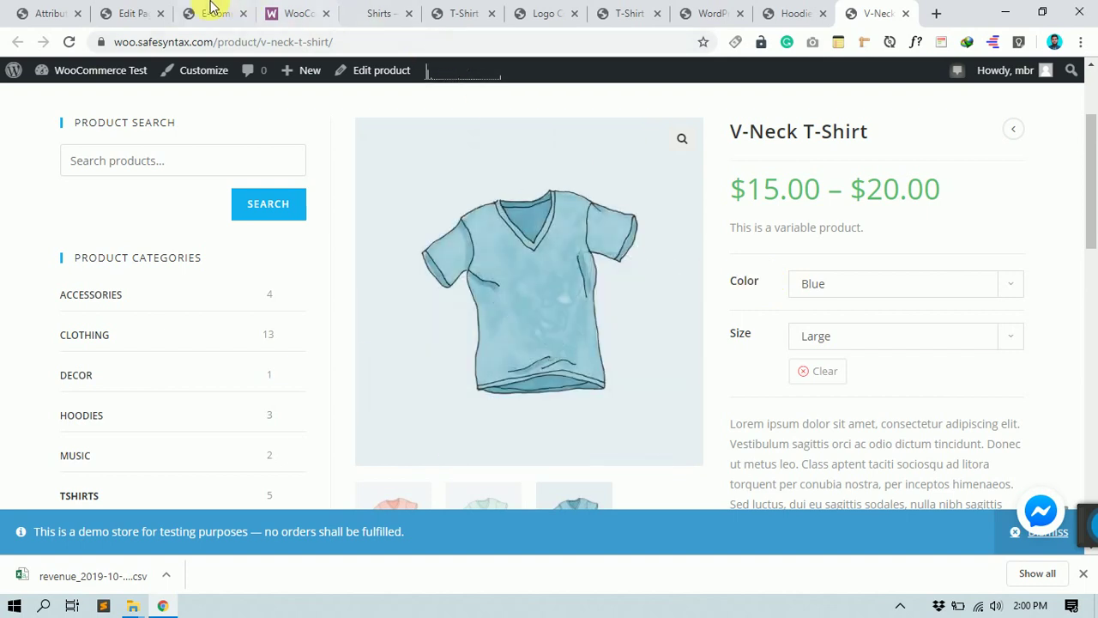
left_click(116, 10)
left_click(40, 10)
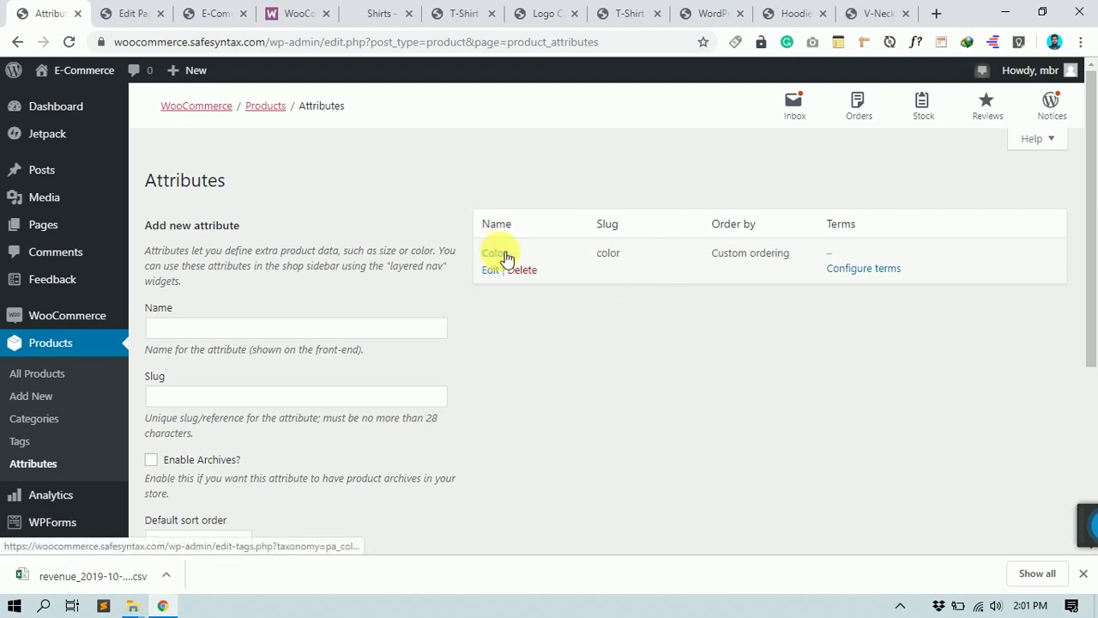
- Examine the Color and Size attributes on the V-Neck T-Shirt product page and view the available color options
left_click(886, 9)
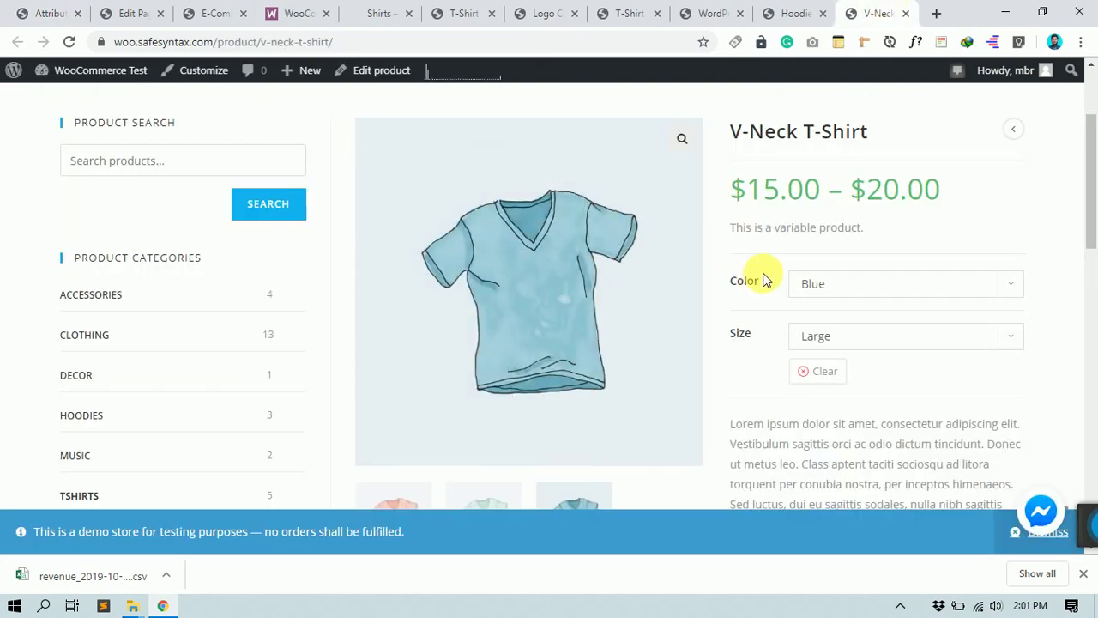
double_click(735, 283)
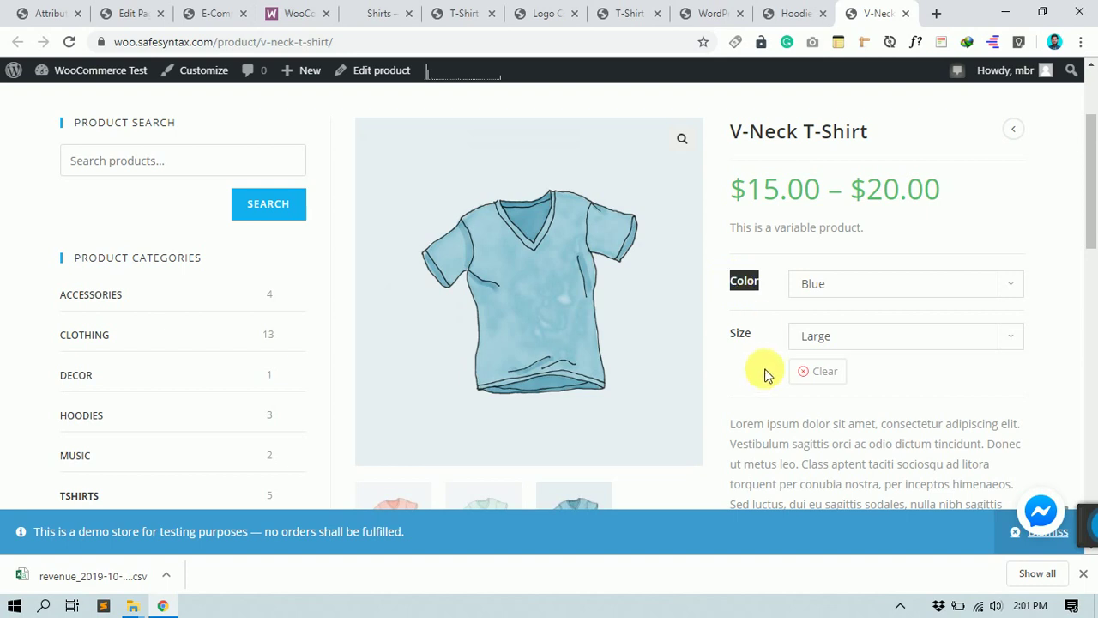
left_click_drag(766, 360, 711, 335)
left_click(721, 334)
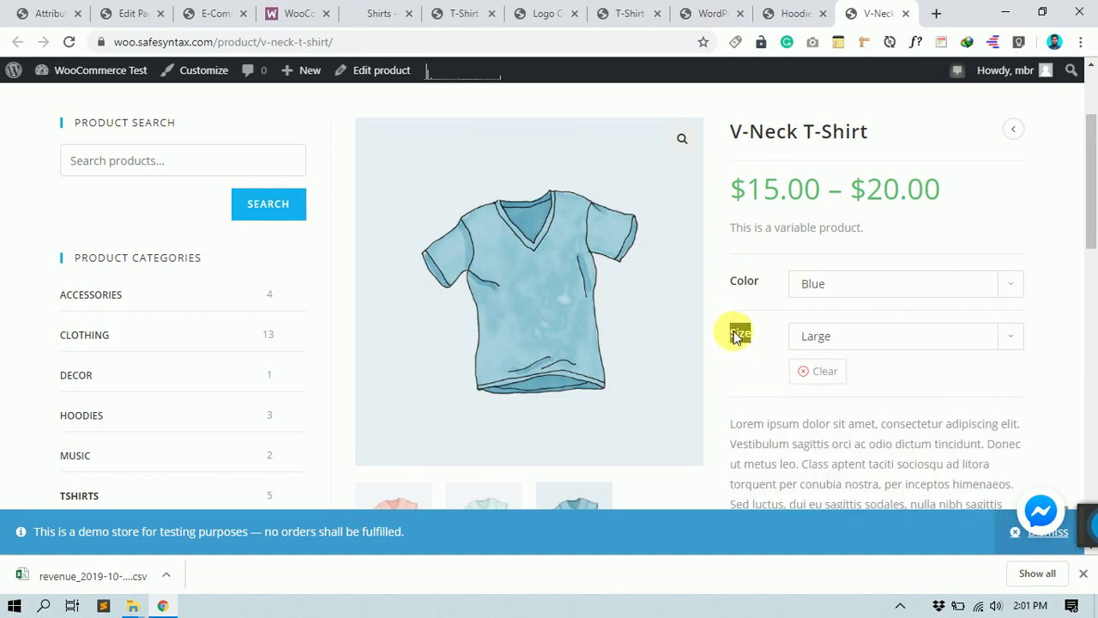
double_click(735, 335)
left_click(752, 433)
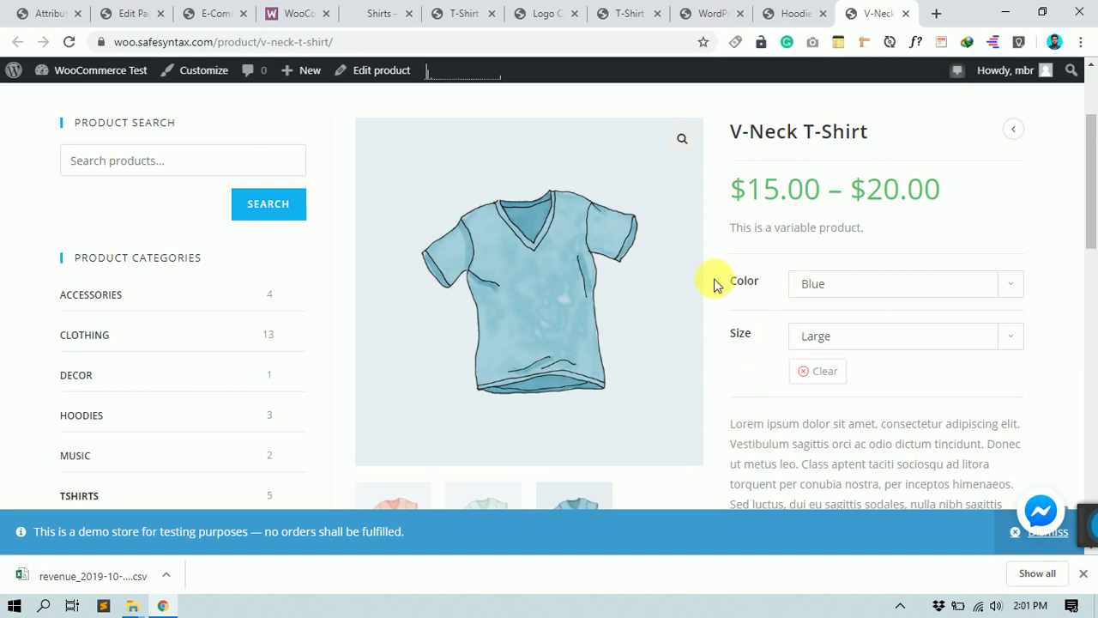
left_click(887, 284)
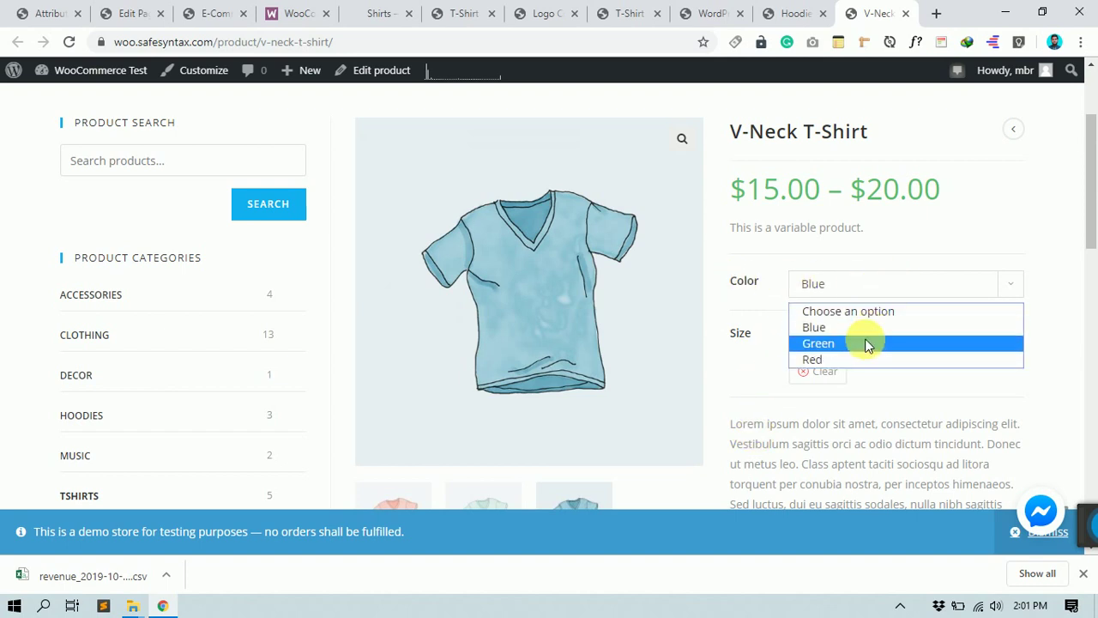
- Go back to the store admin's attributes page and locate the option for configuring the Color attribute's terms
left_click(127, 7)
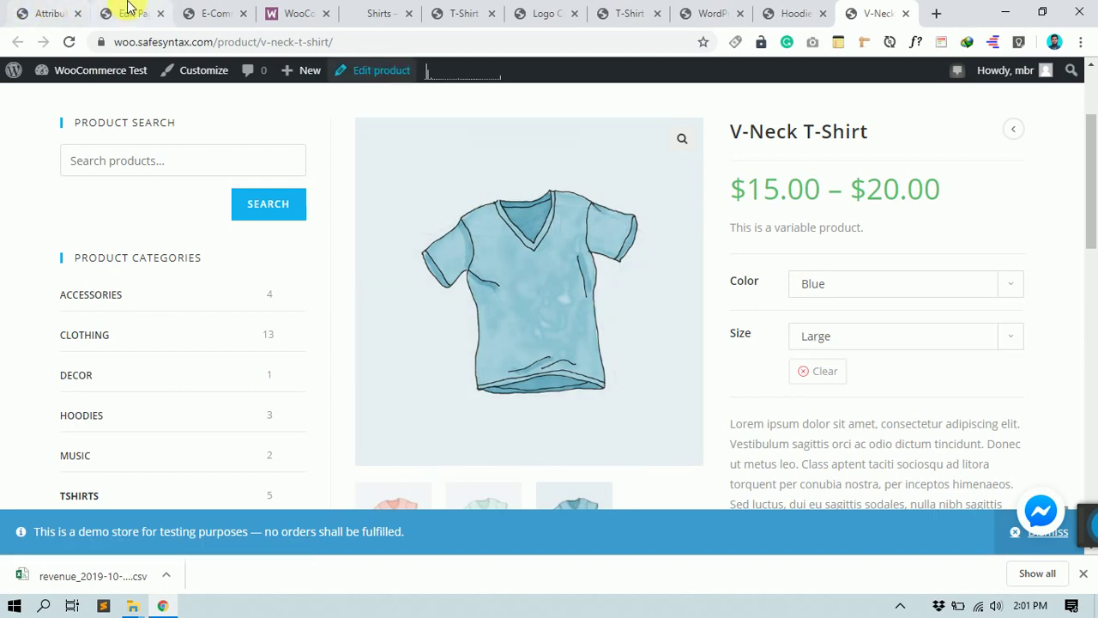
left_click(215, 13)
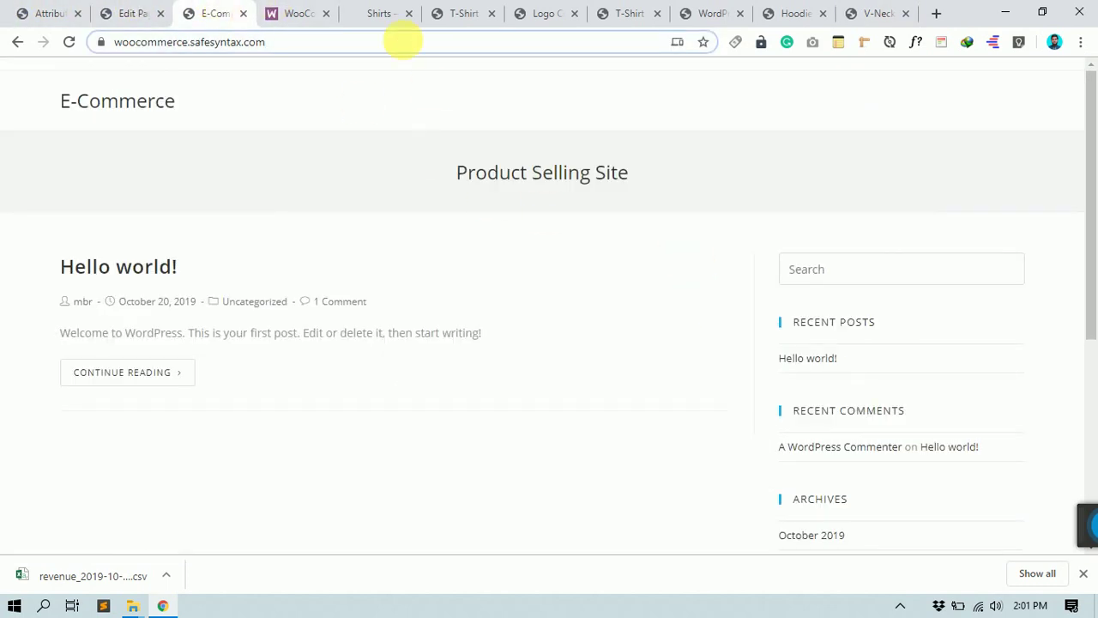
left_click(294, 10)
left_click(53, 9)
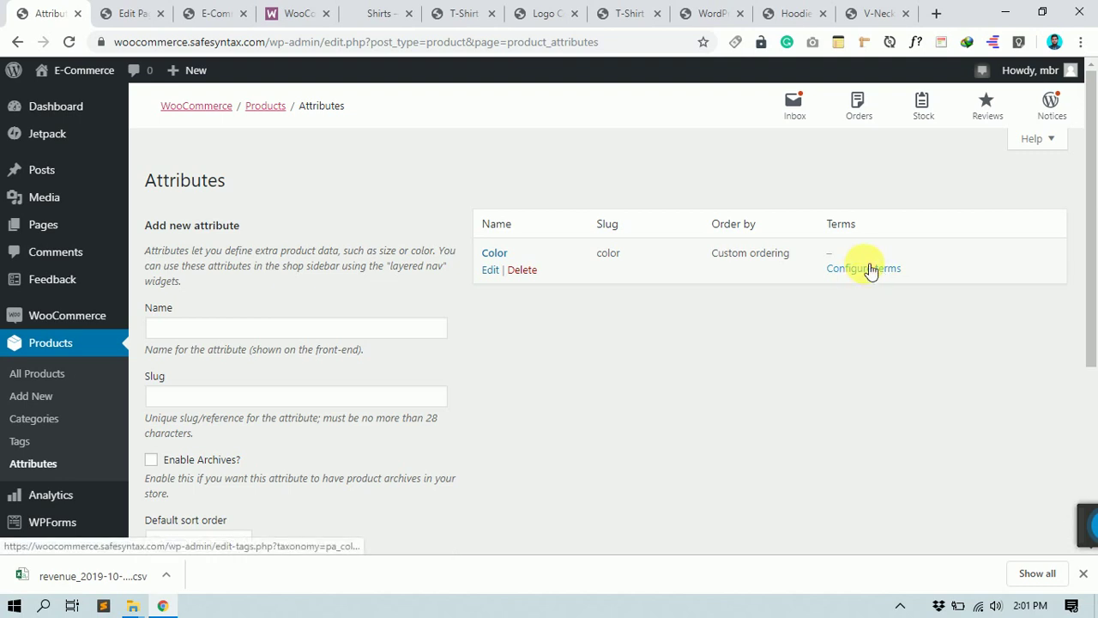
- View the color options on the V-Neck T-Shirt product page, ending back on the store admin's attributes list
left_click_drag(992, 520, 1091, 536)
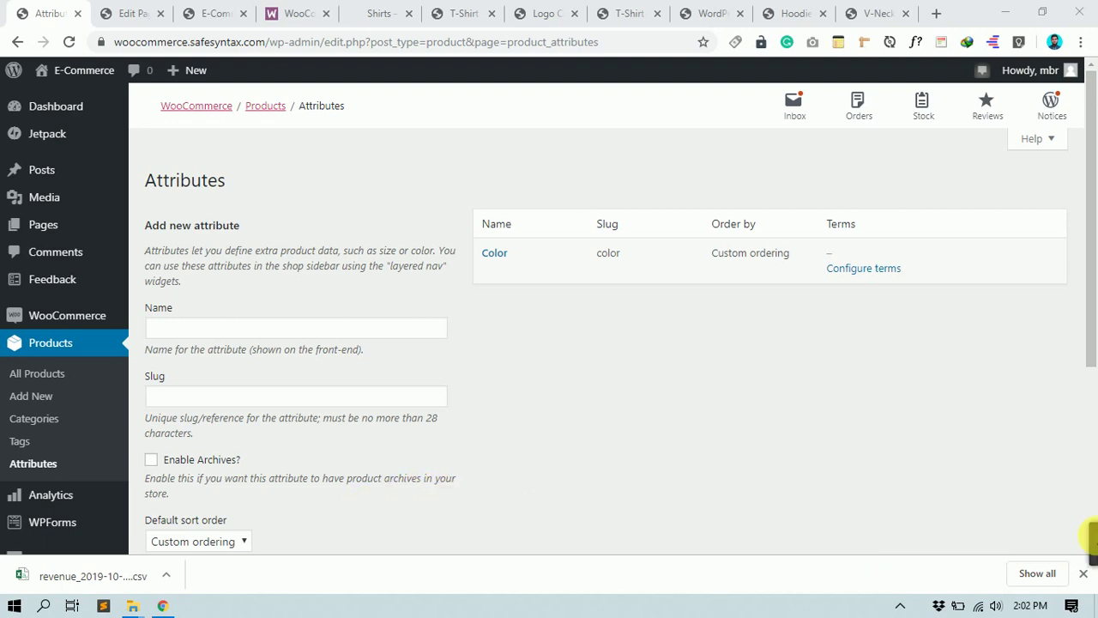
mouse_move(520, 265)
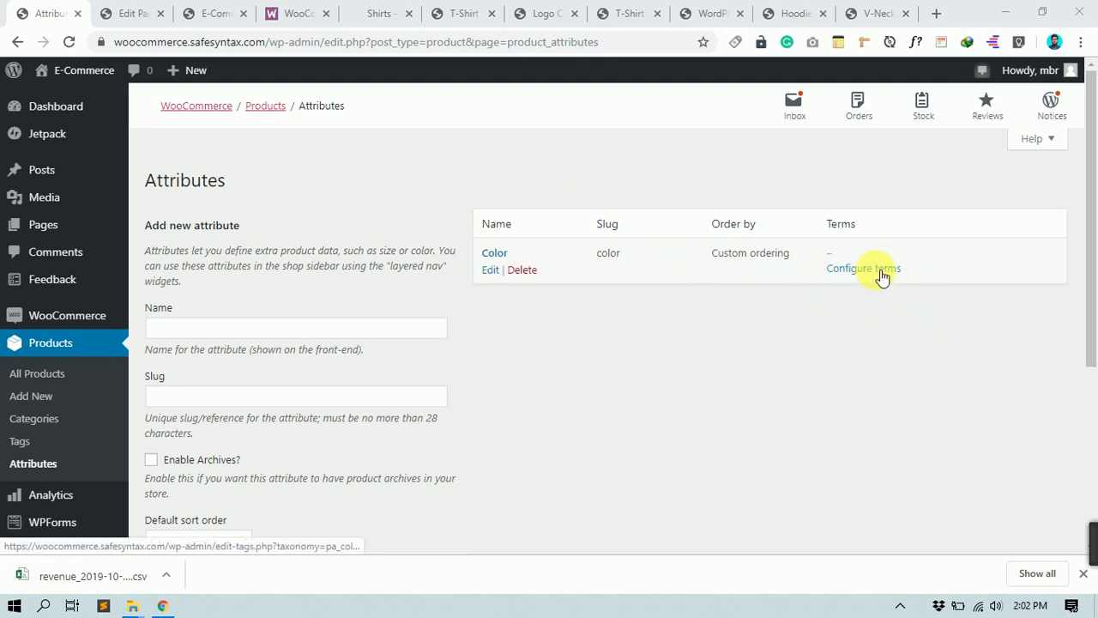
left_click(877, 13)
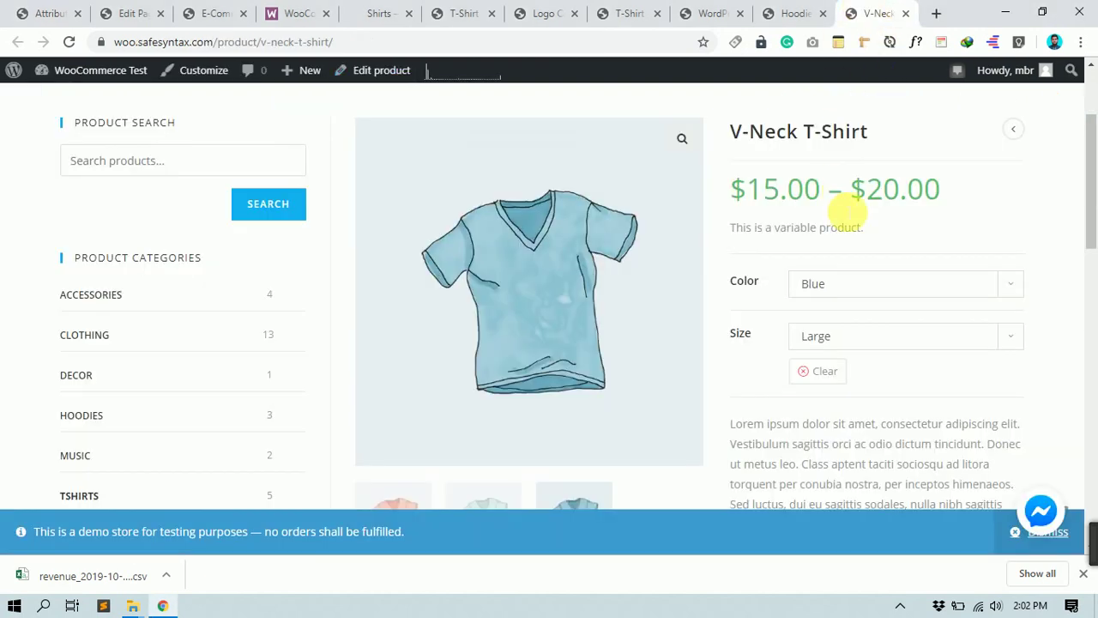
left_click(878, 283)
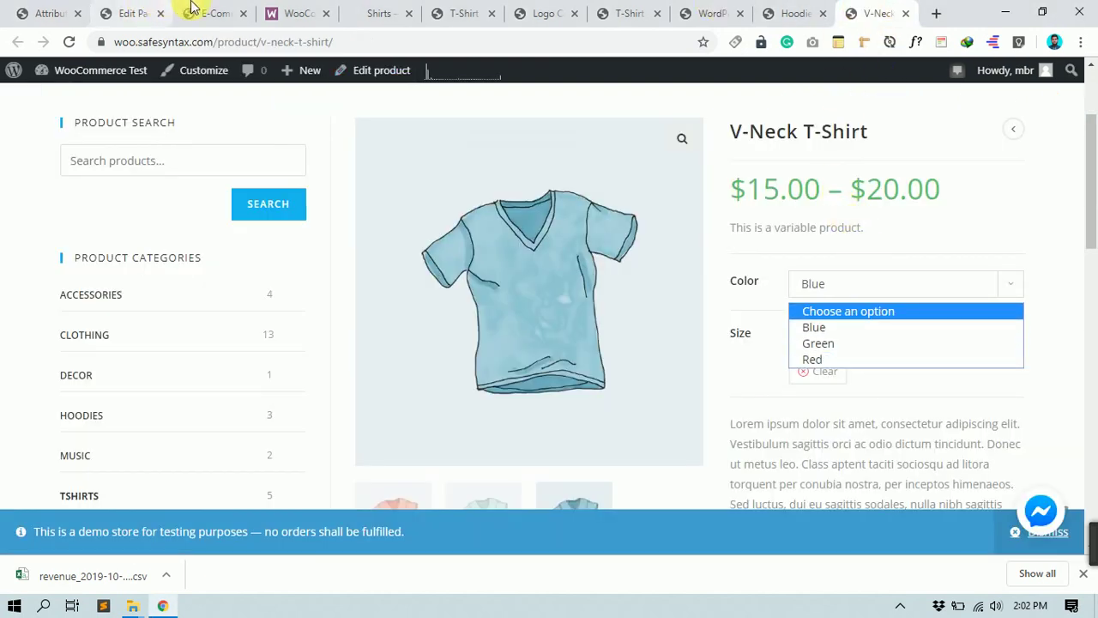
left_click(154, 7)
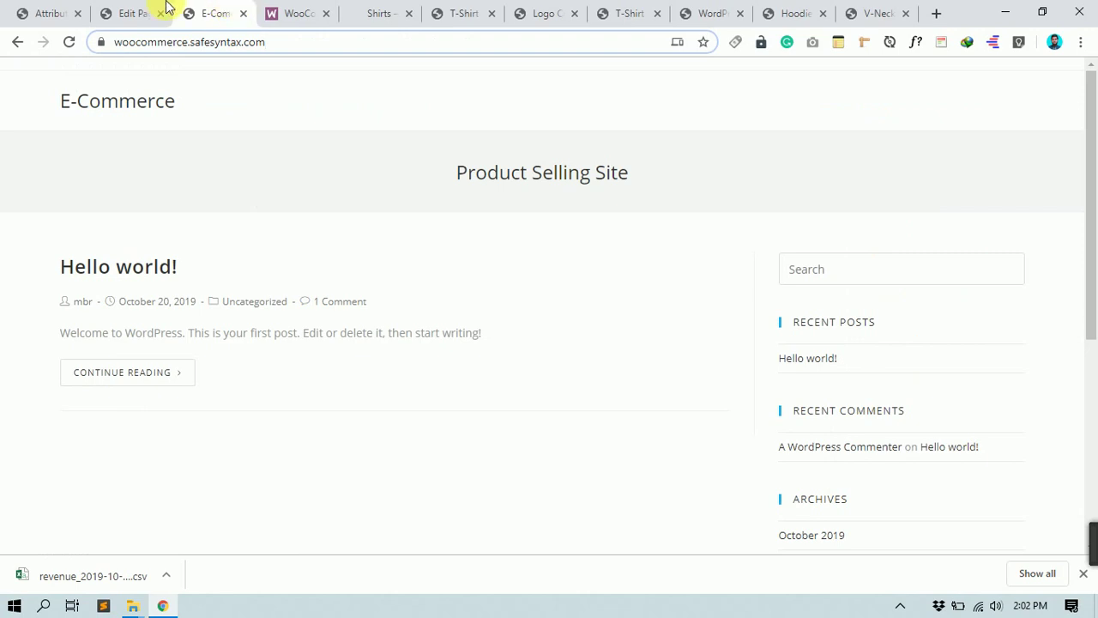
left_click(36, 12)
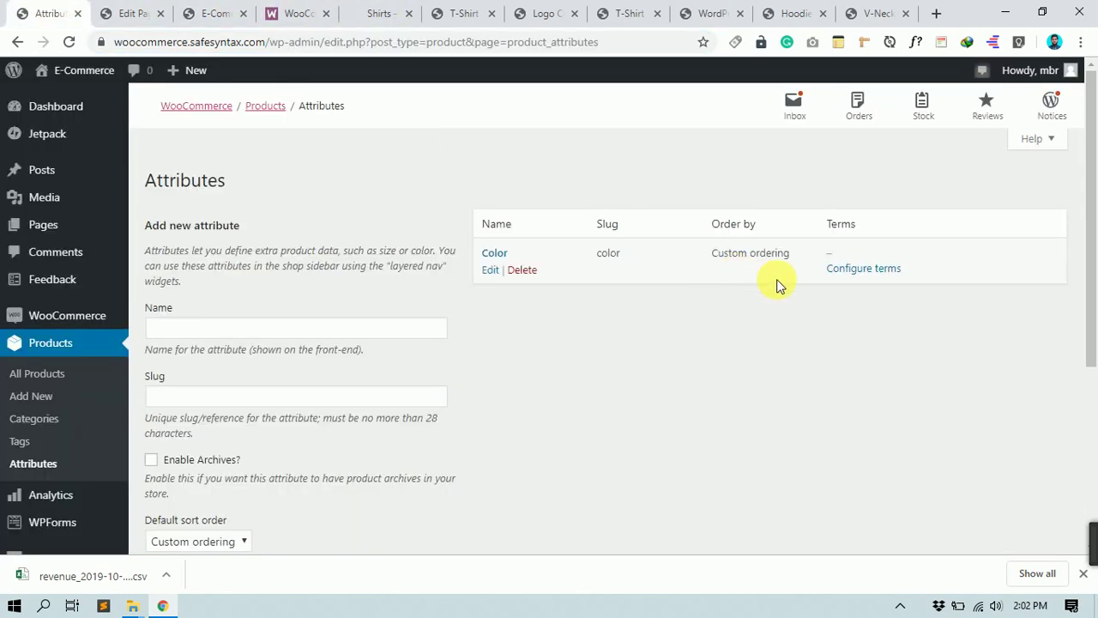
- Open the terms of the Color attribute and add Green as a term, leaving its slug and description blank
left_click(863, 269)
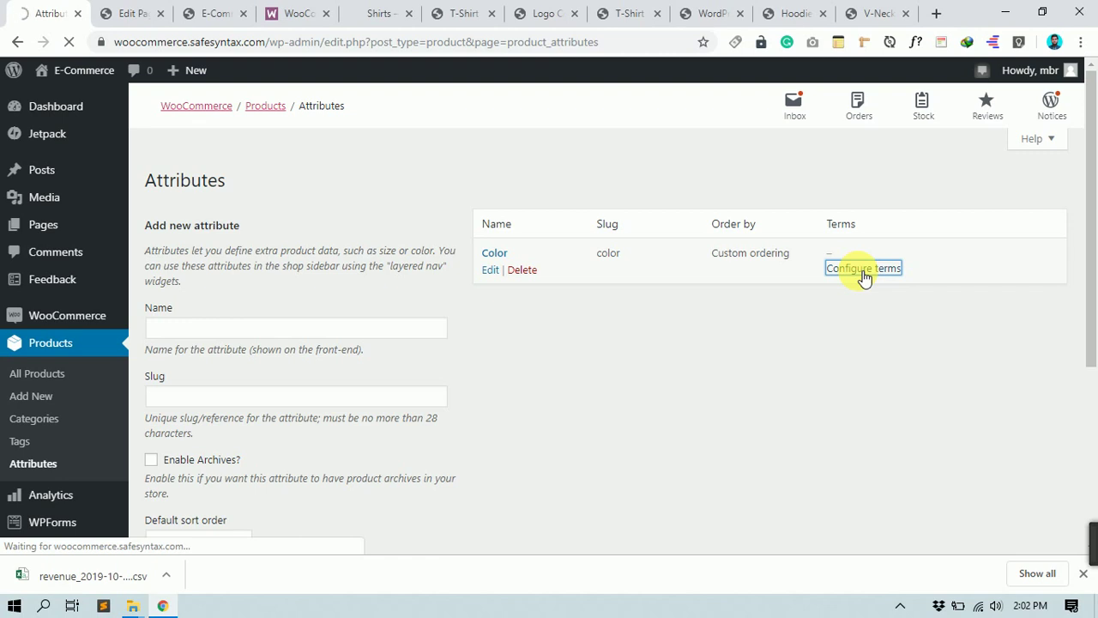
key("ctrl+9")
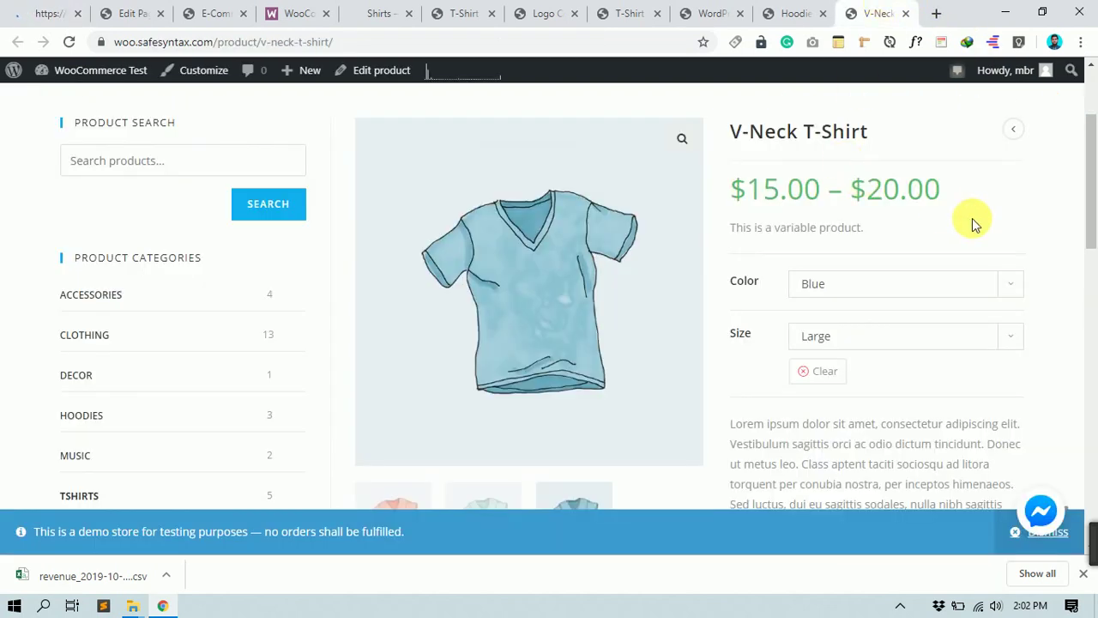
left_click(47, 13)
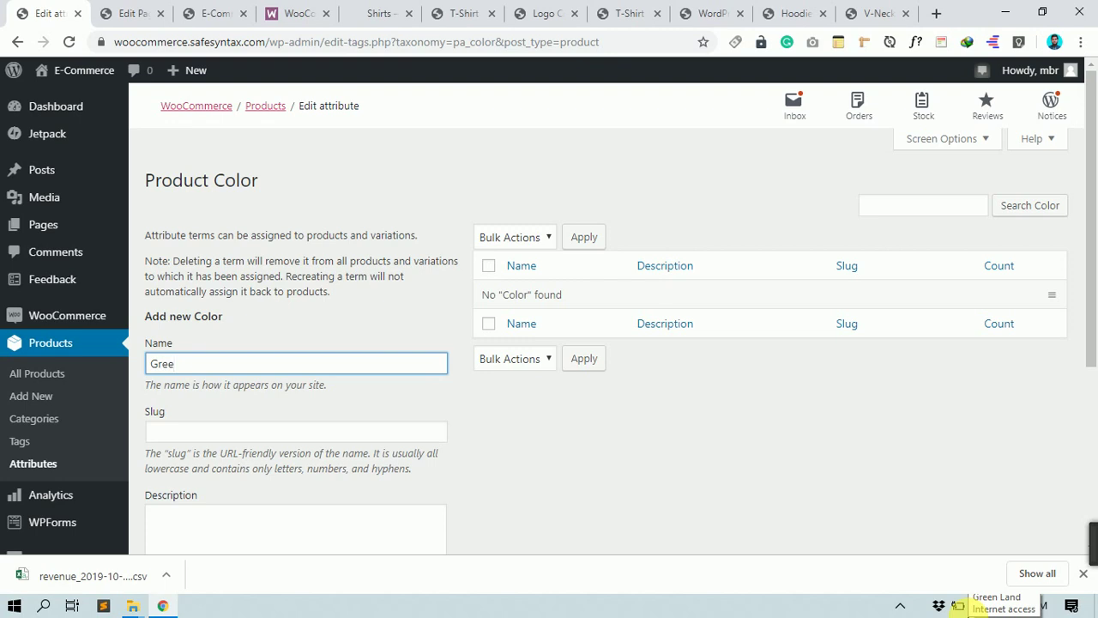
scroll(208, 314, "down", 3)
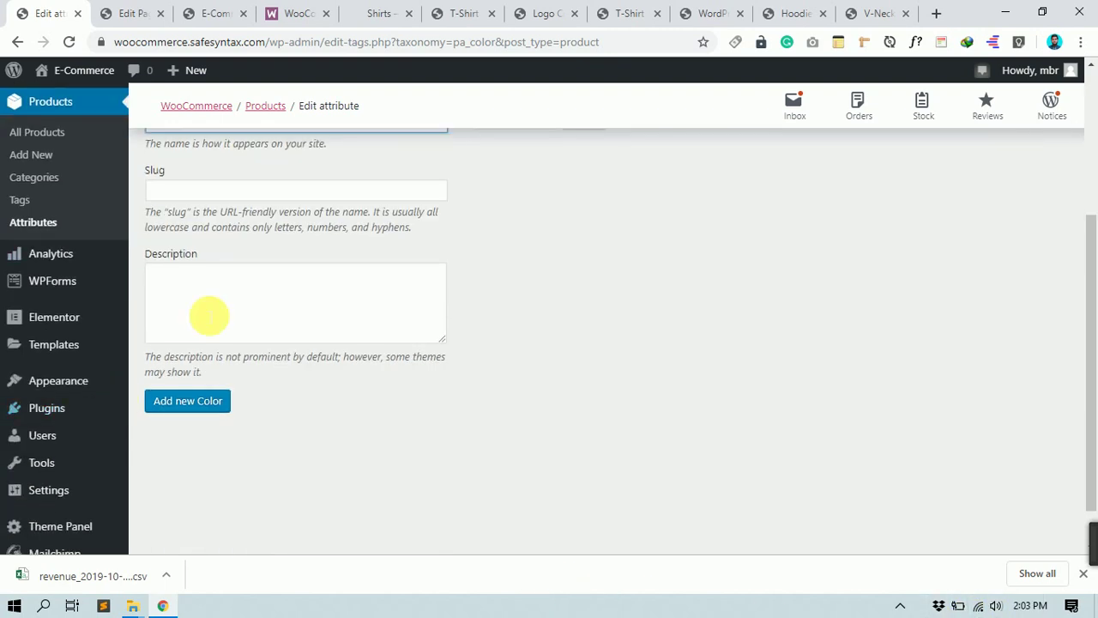
scroll(206, 304, "up", 3)
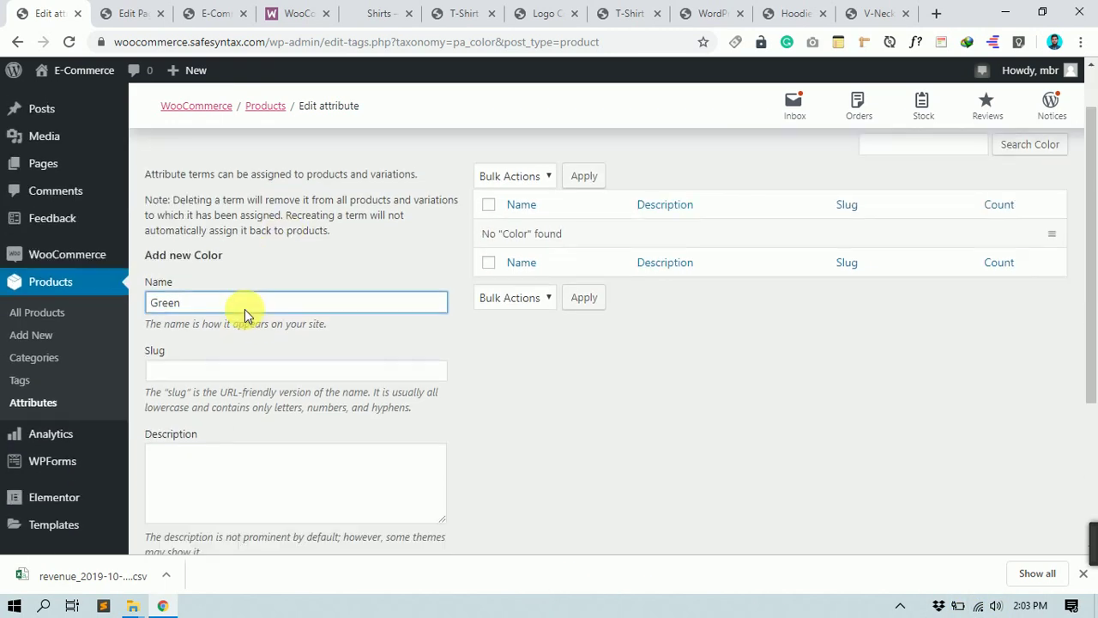
scroll(245, 311, "down", 3)
left_click(206, 401)
scroll(453, 482, "up", 3)
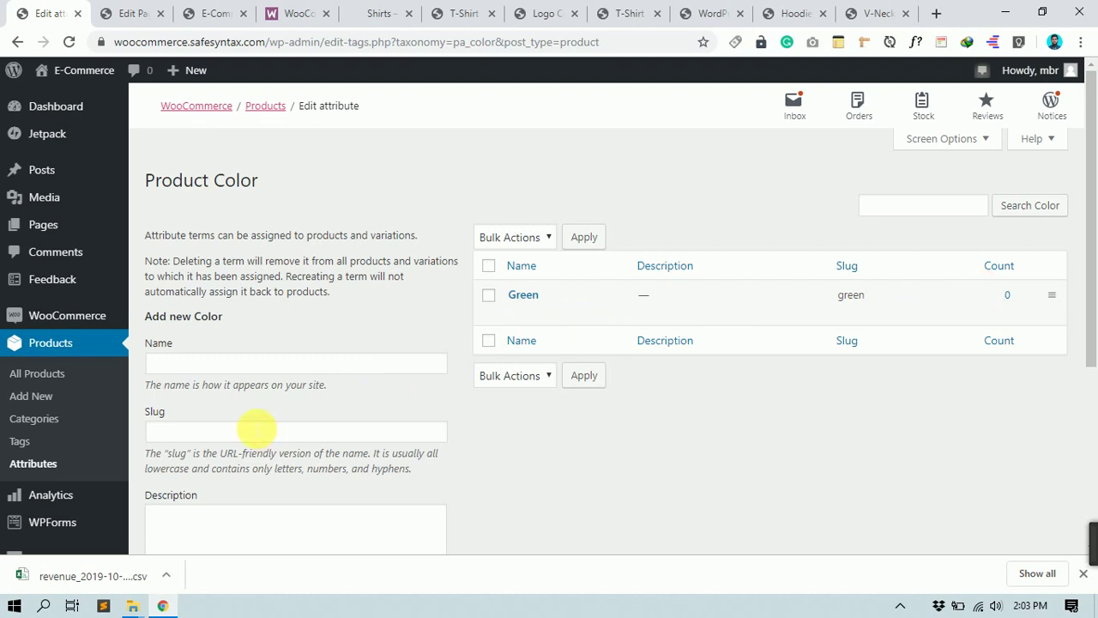
- Add Red and Blue as further terms of the Color attribute, with blank slugs and descriptions
left_click(231, 365)
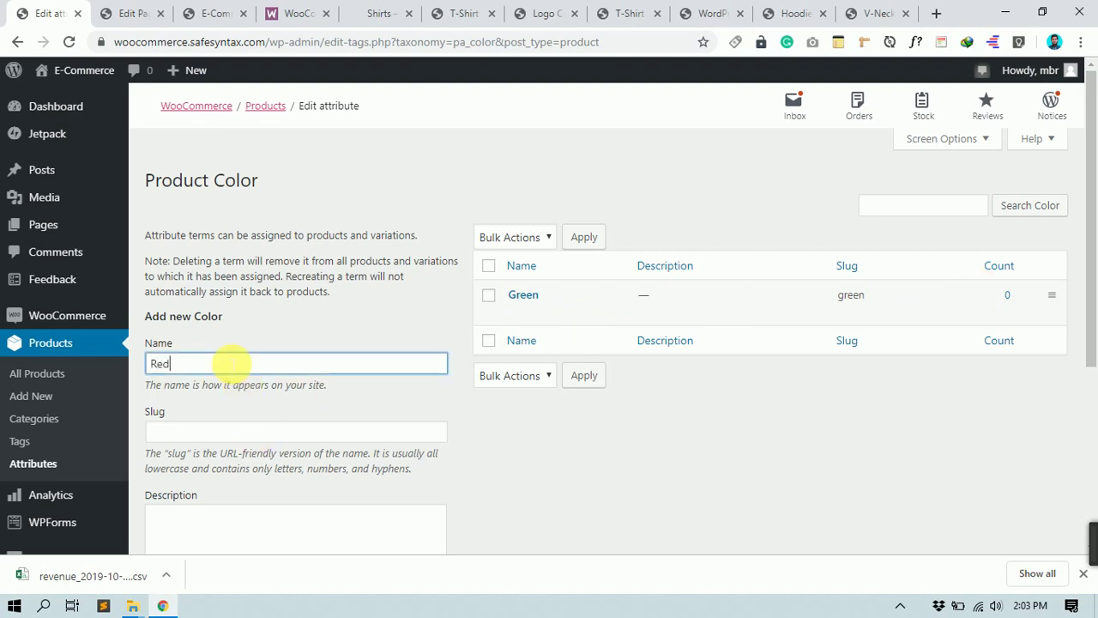
scroll(232, 364, "down", 3)
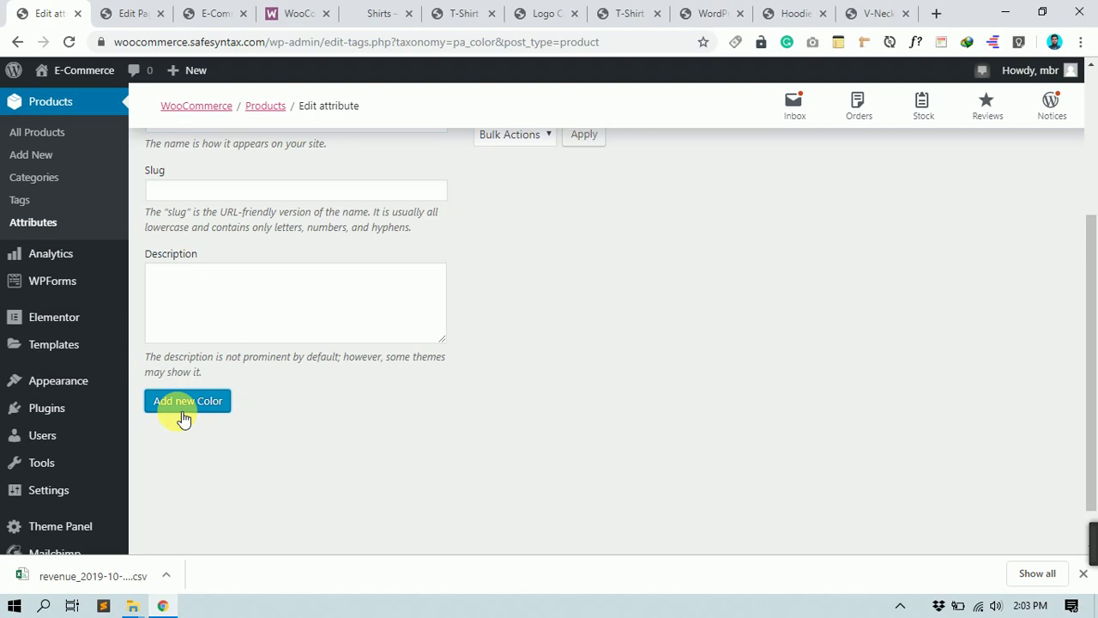
scroll(183, 418, "up", 2)
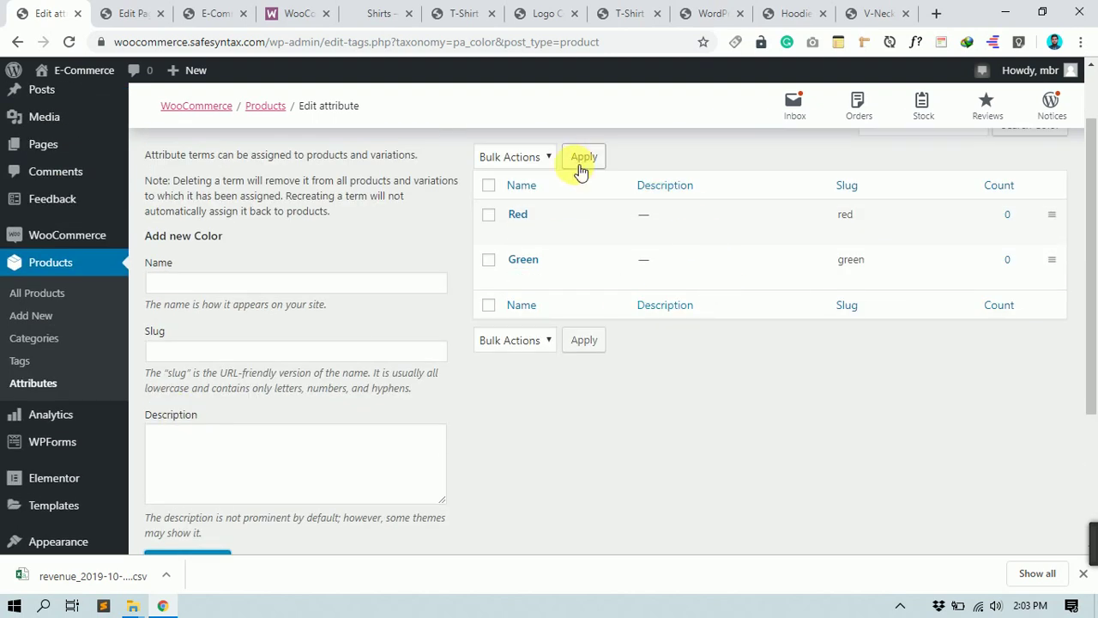
left_click(265, 282)
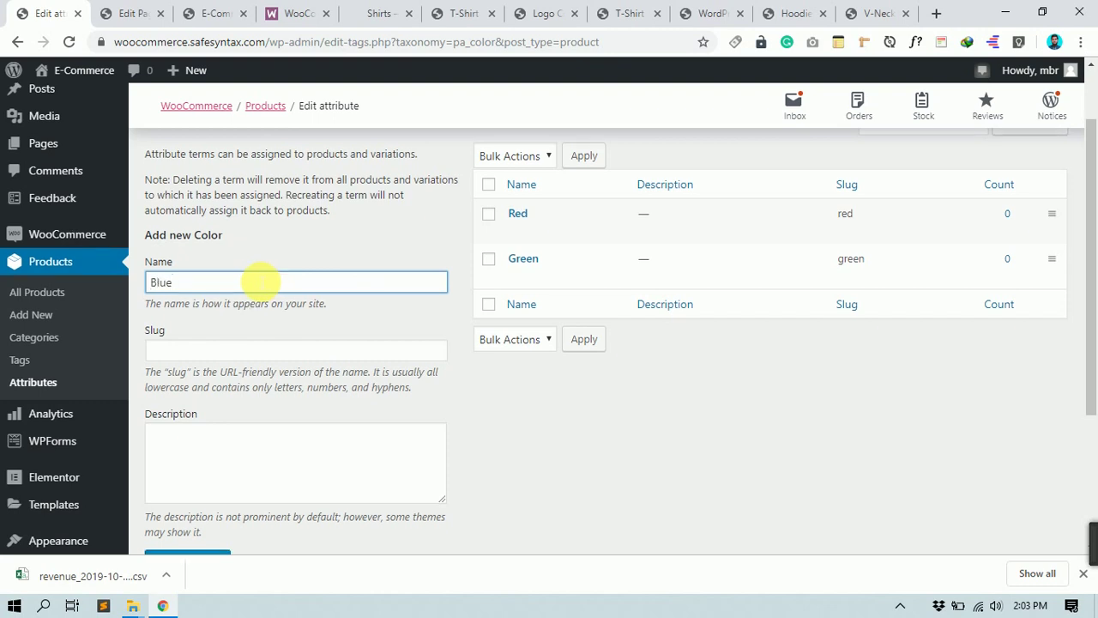
scroll(226, 344, "down", 3)
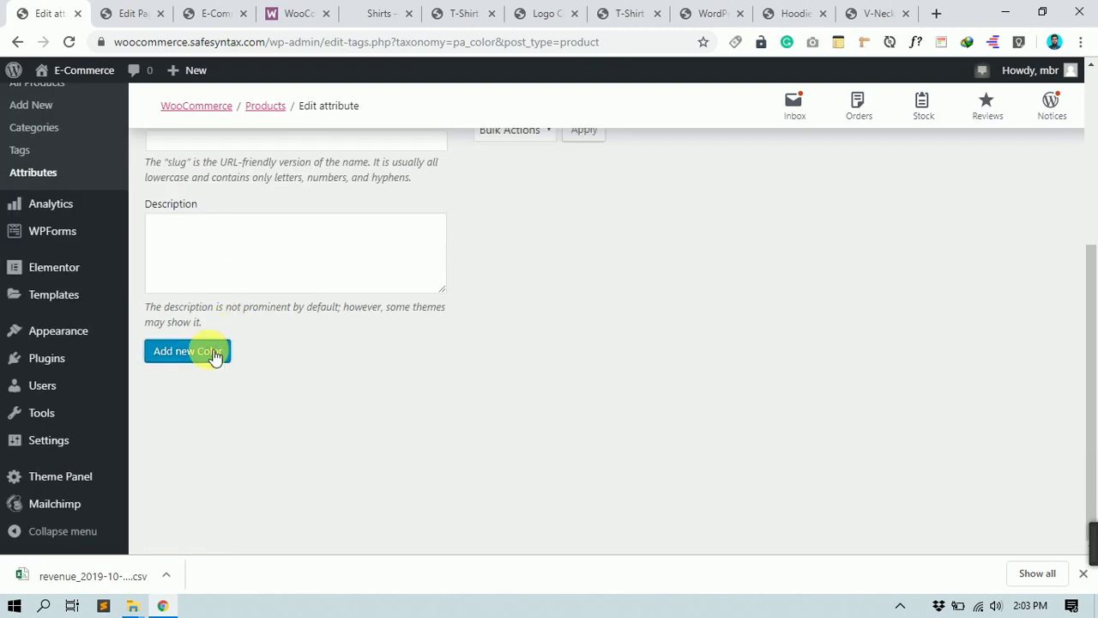
left_click(214, 353)
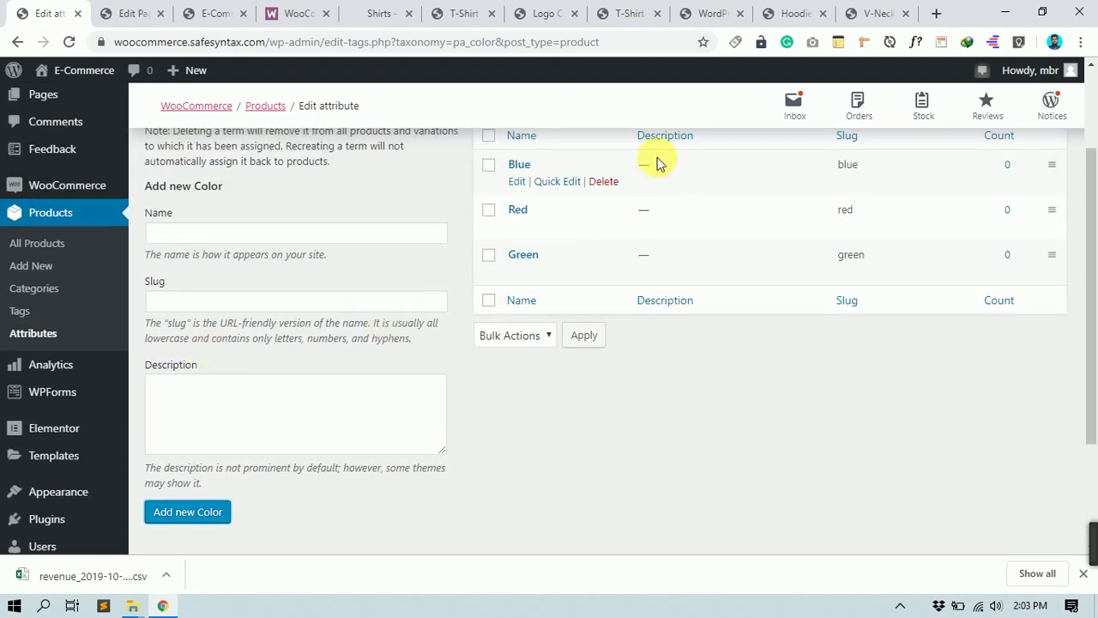
scroll(563, 184, "up", 1)
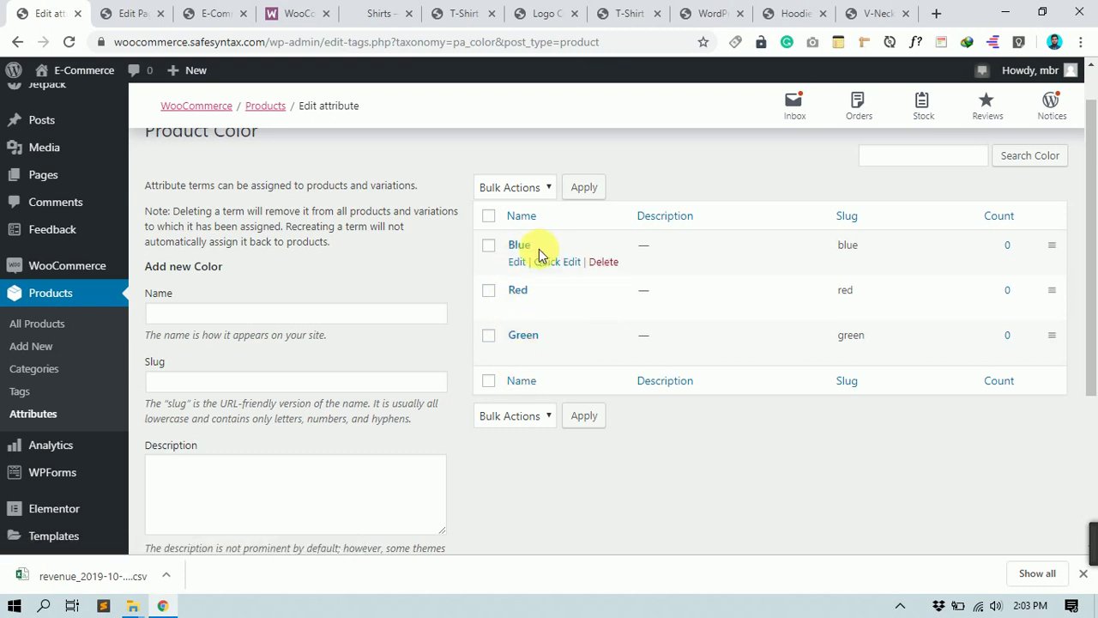
- Check the Color terms in the attributes list, reopen their configuration and add Yellow as a term
left_click(45, 415)
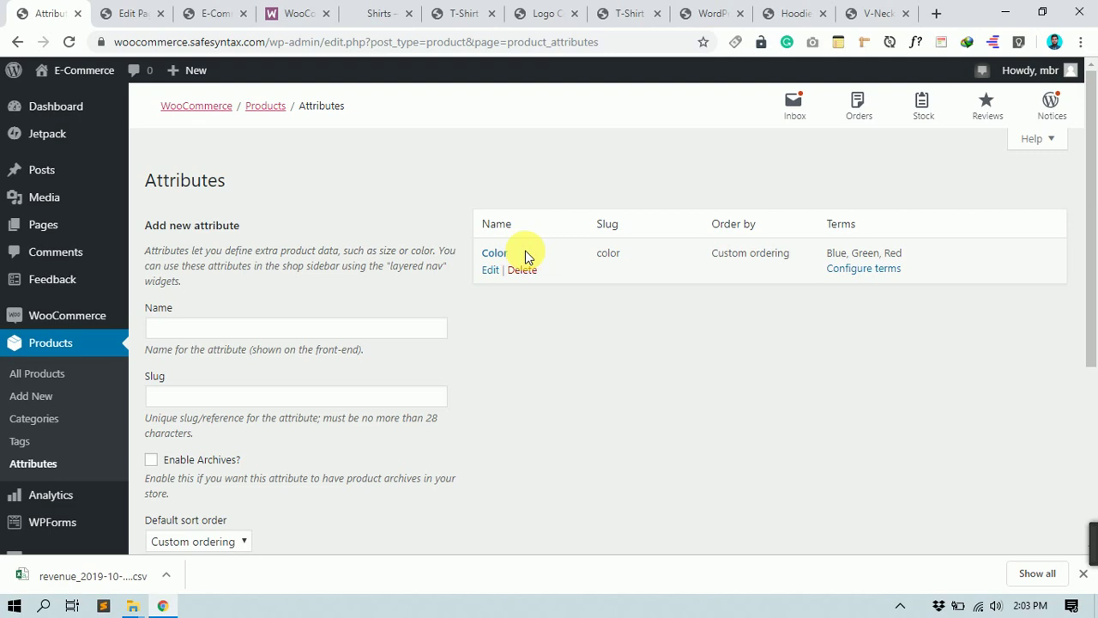
left_click(870, 269)
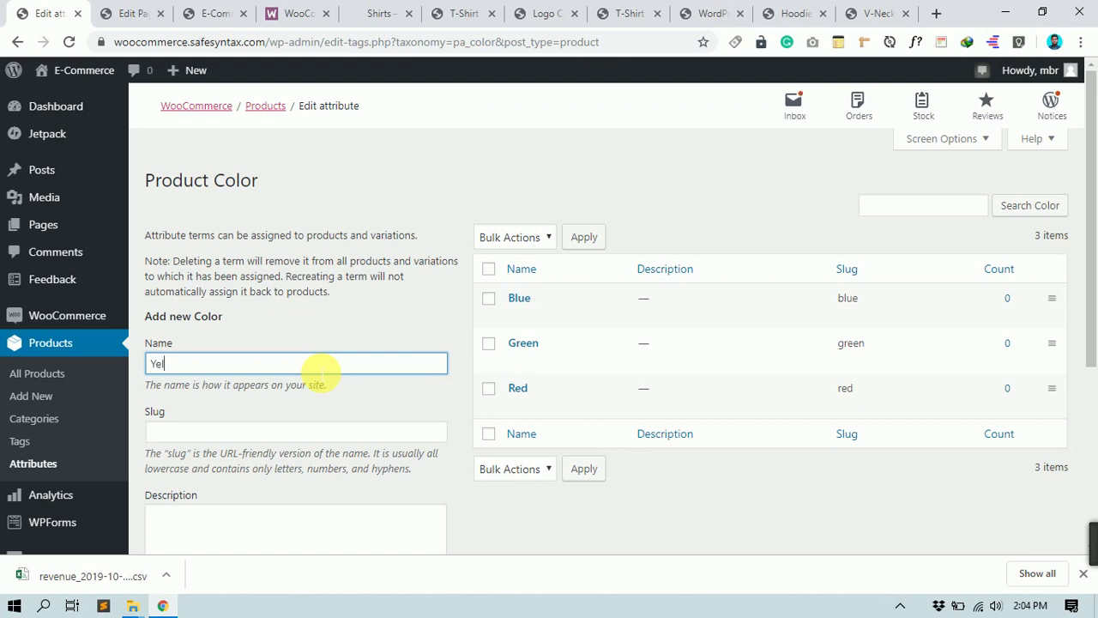
scroll(317, 372, "down", 3)
left_click(215, 355)
scroll(417, 372, "up", 3)
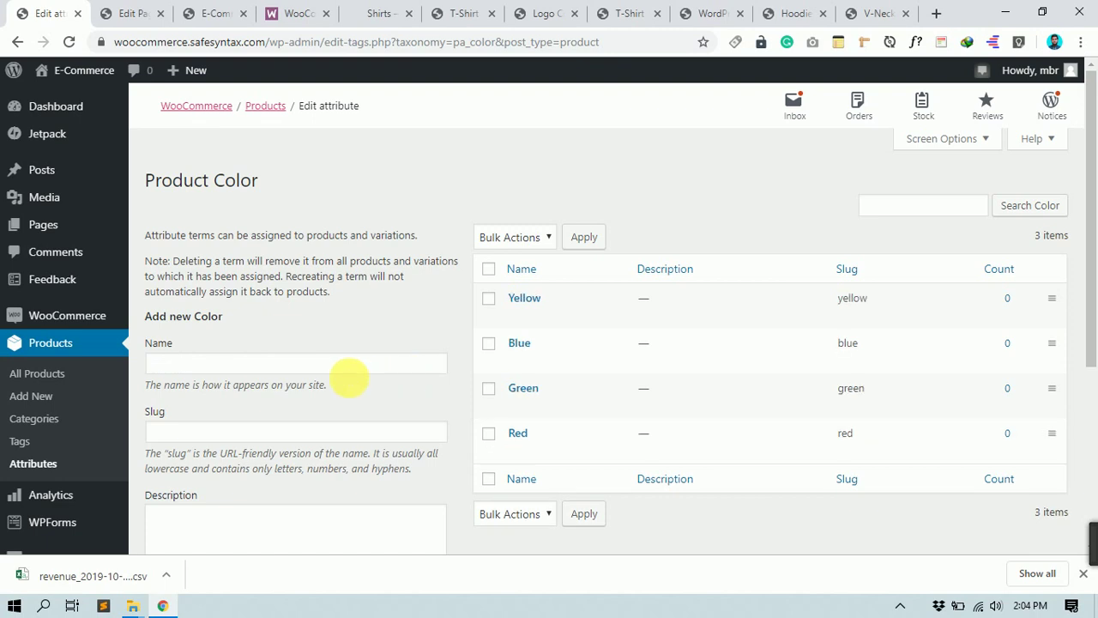
- Add Pink as a term of the Color attribute, leaving its slug and description blank
left_click(318, 364)
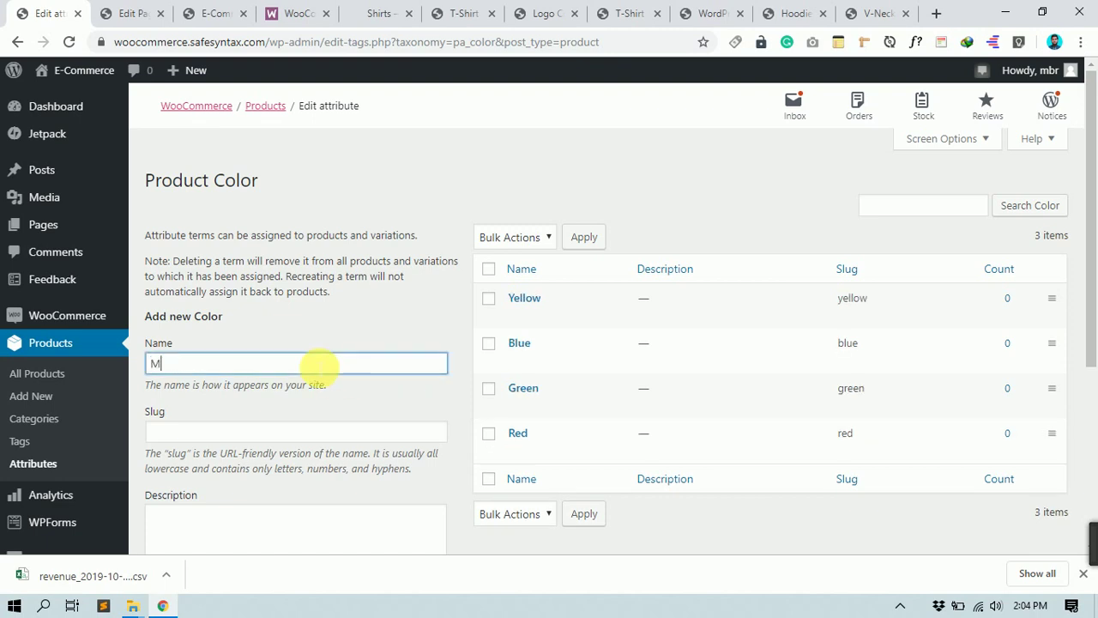
type("Pink")
scroll(318, 368, "down", 3)
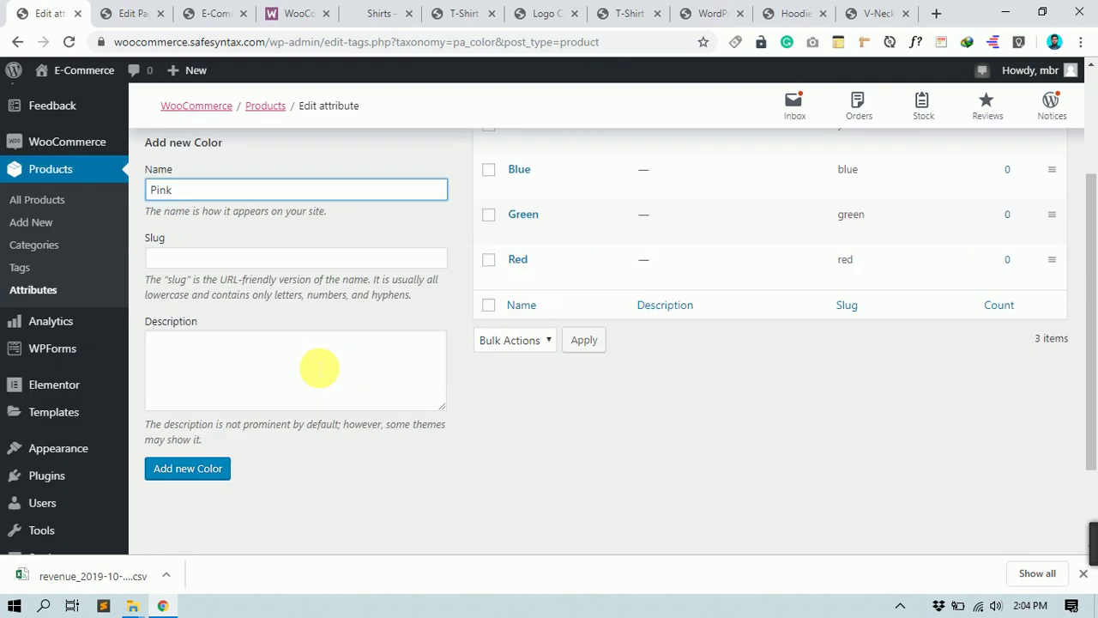
left_click(192, 353)
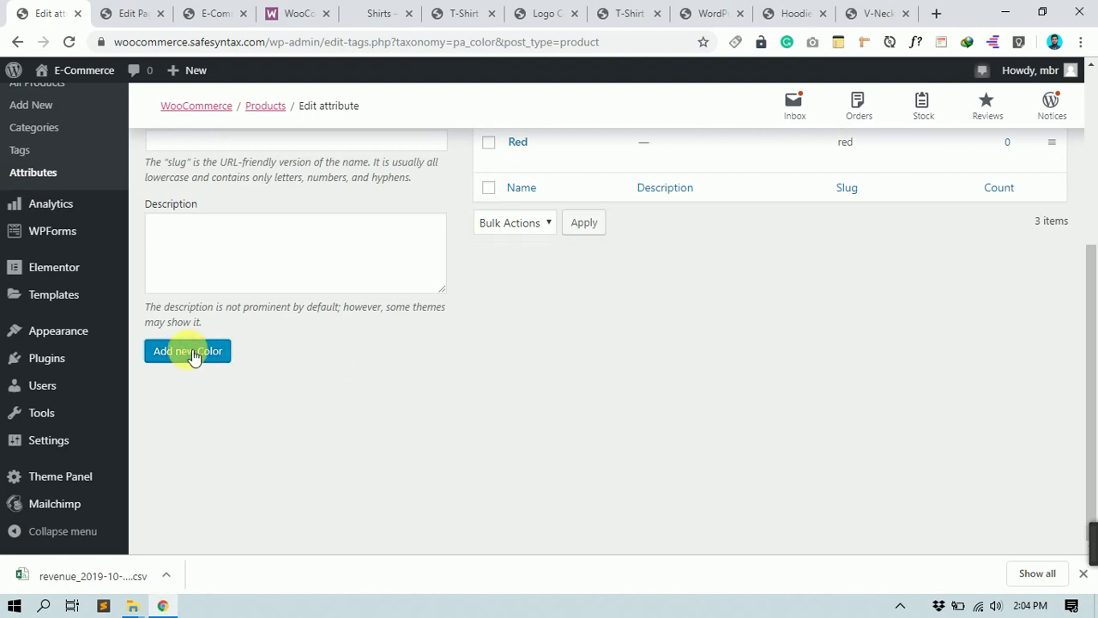
scroll(191, 355, "up", 3)
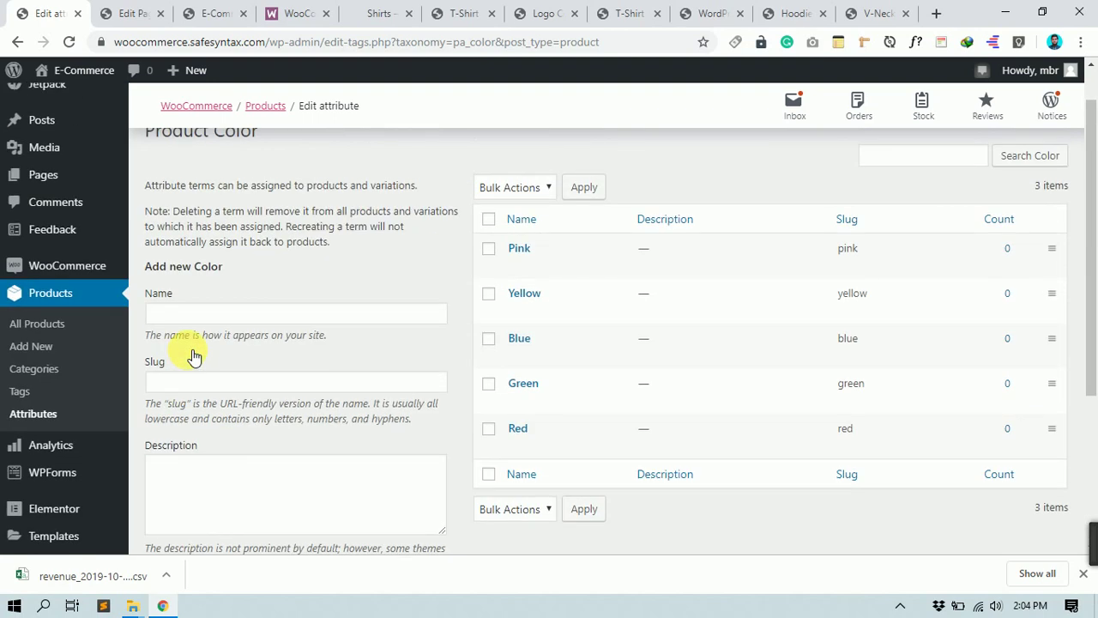
- View the color and size options on the V-Neck T-Shirt product page, ending back on the store admin's attributes list
left_click(877, 10)
left_click(871, 293)
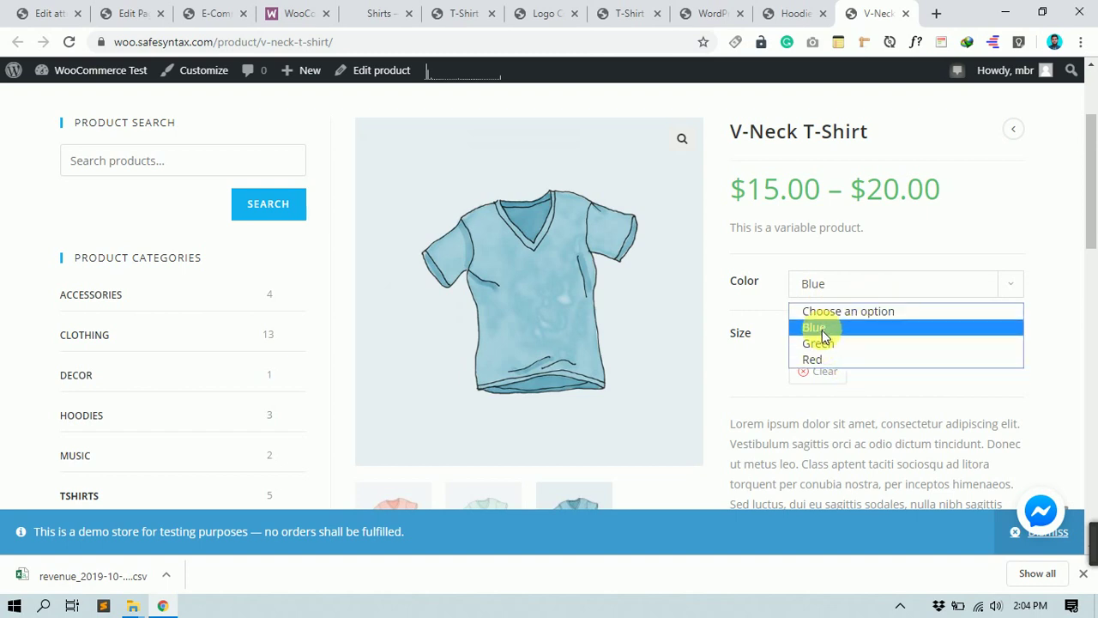
left_click(864, 380)
left_click(866, 344)
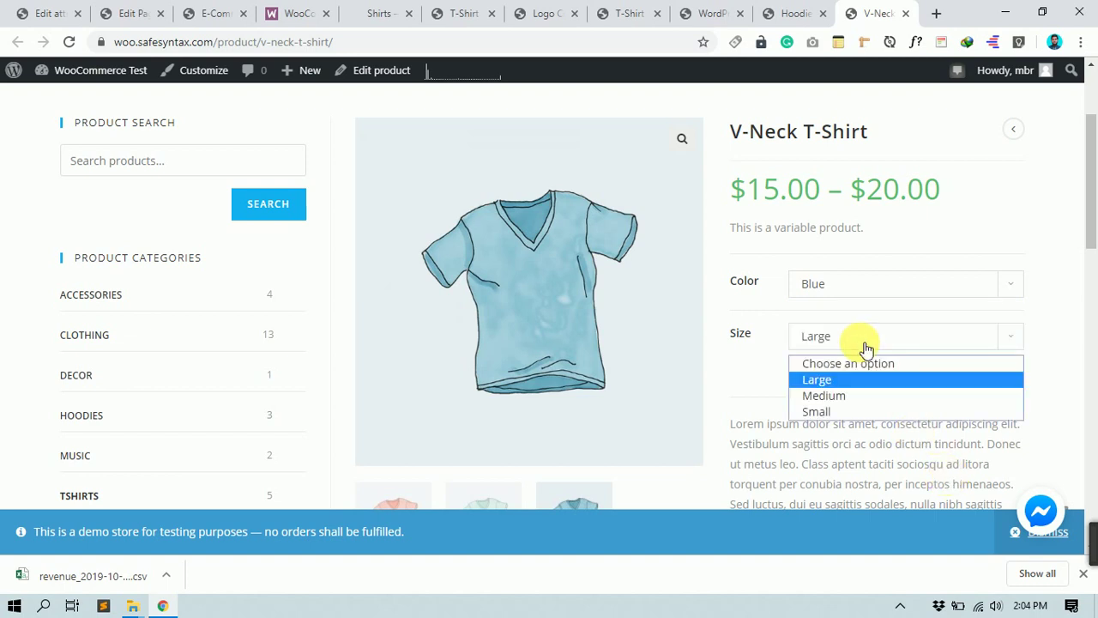
left_click(866, 348)
left_click(140, 10)
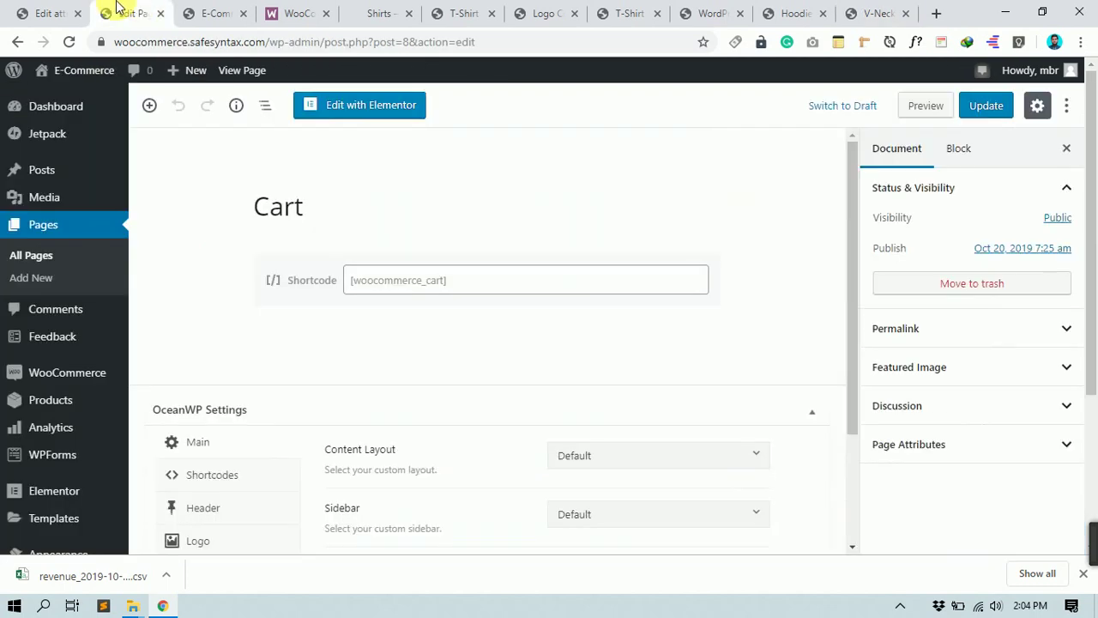
left_click(50, 13)
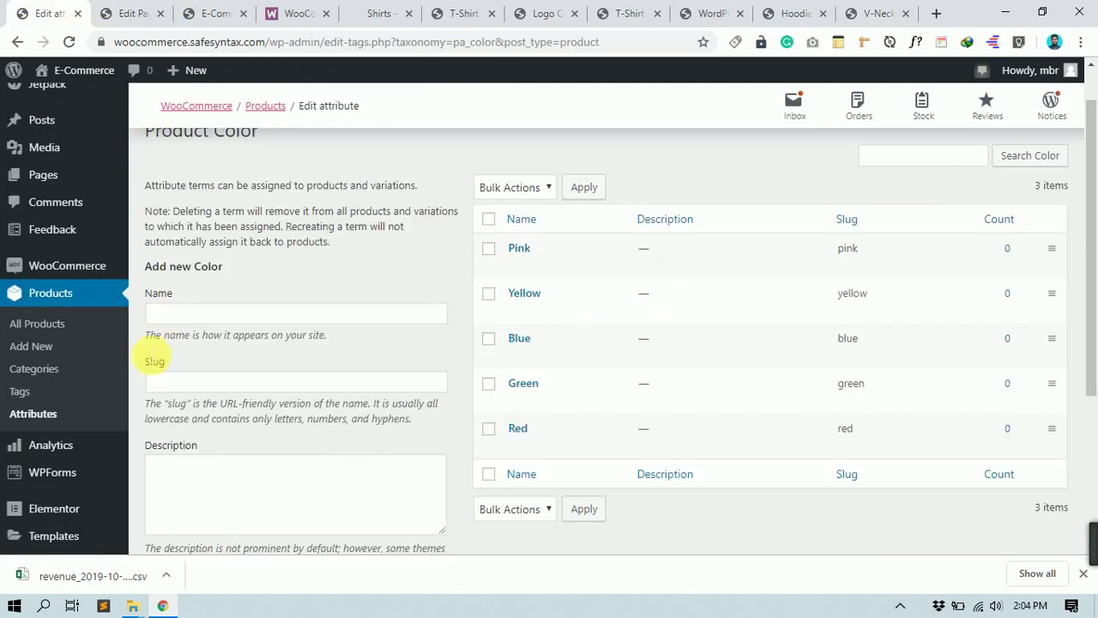
left_click(59, 414)
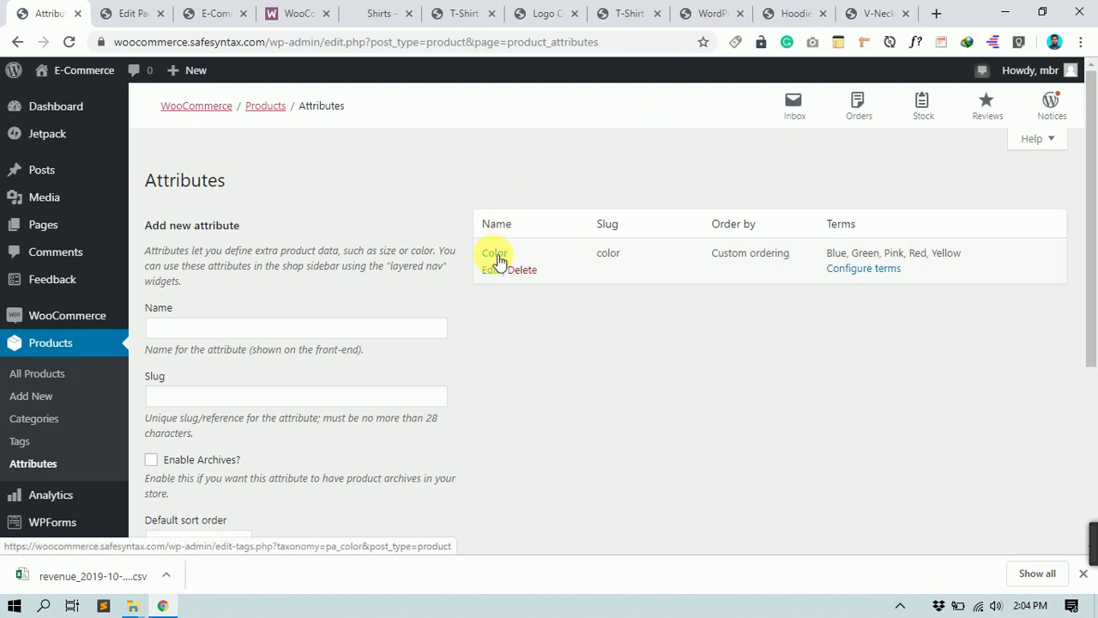
- Preview the V-Neck T-Shirt in Green on its product page and display its color options again
left_click(892, 12)
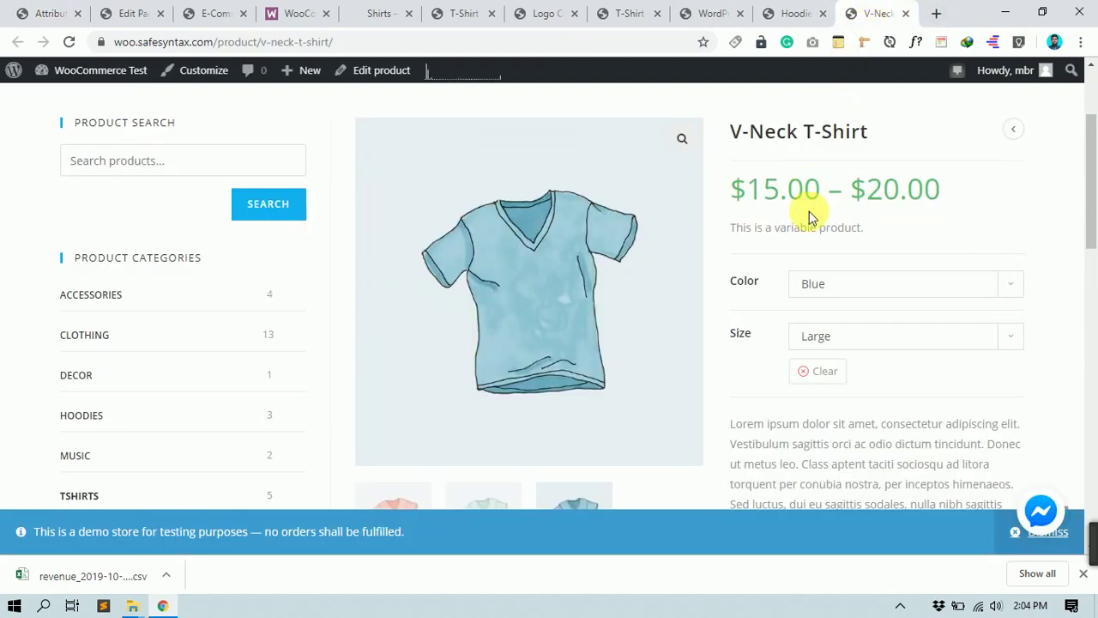
left_click(828, 280)
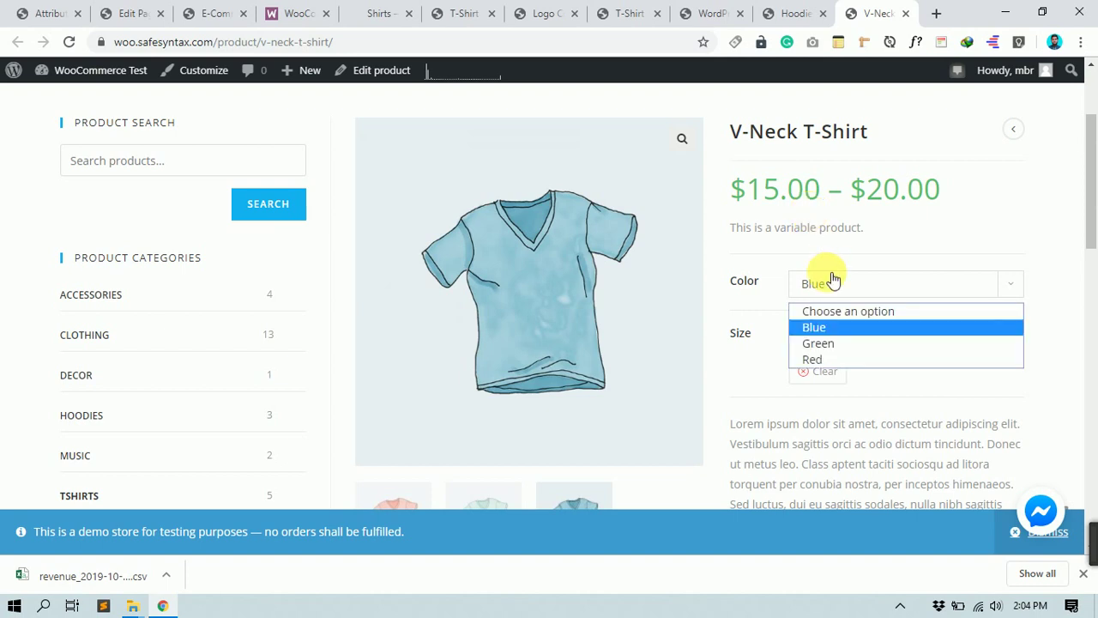
left_click(839, 350)
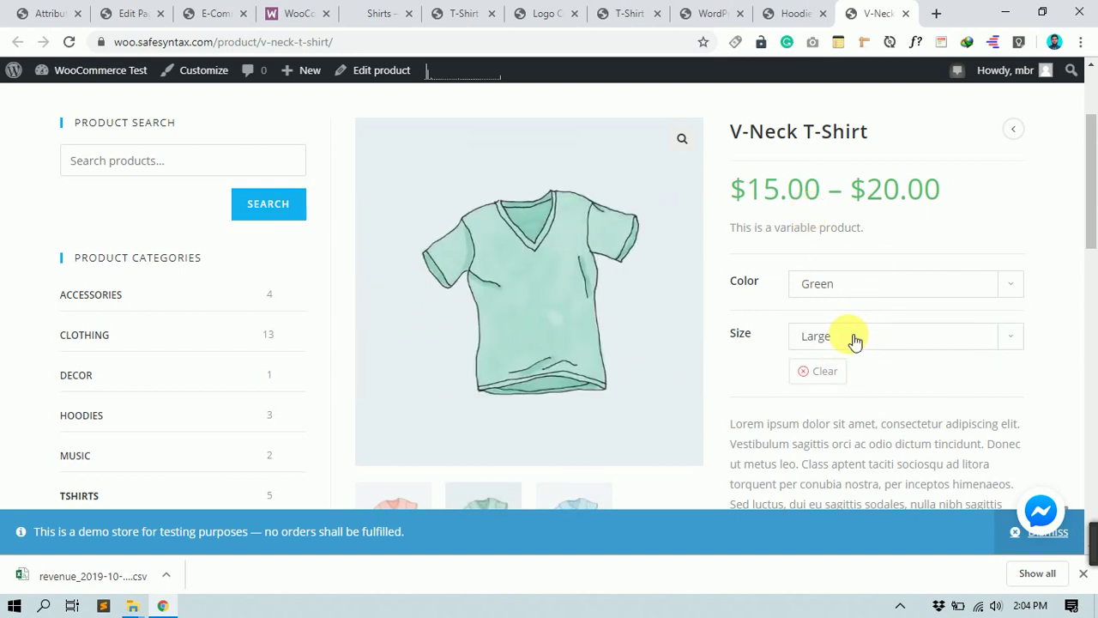
left_click(902, 288)
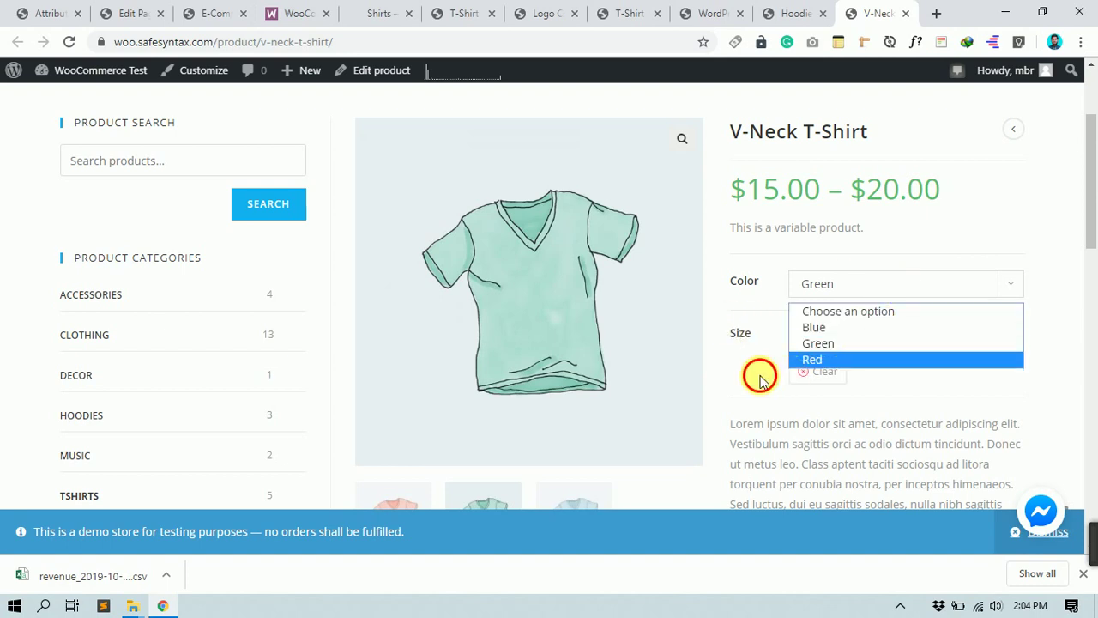
- Choose Green as the color and Medium as the size on the V-Neck T-Shirt product page
left_click(829, 342)
left_click(829, 342)
left_click(822, 398)
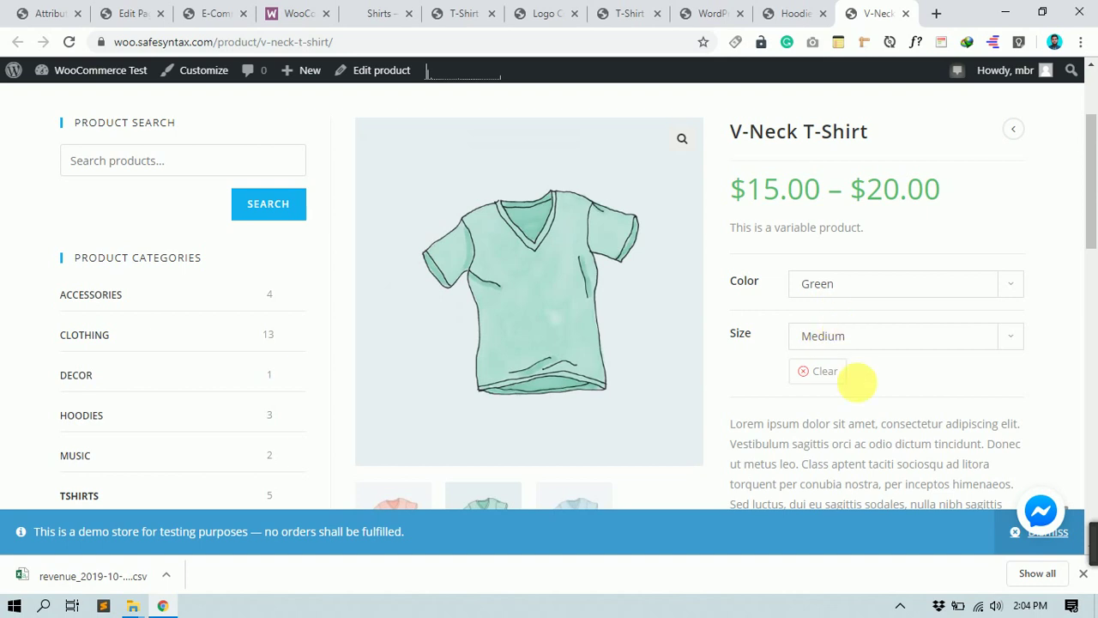
- Return to the store admin's attributes list and add a new attribute named Size, leaving the slug blank
left_click(57, 11)
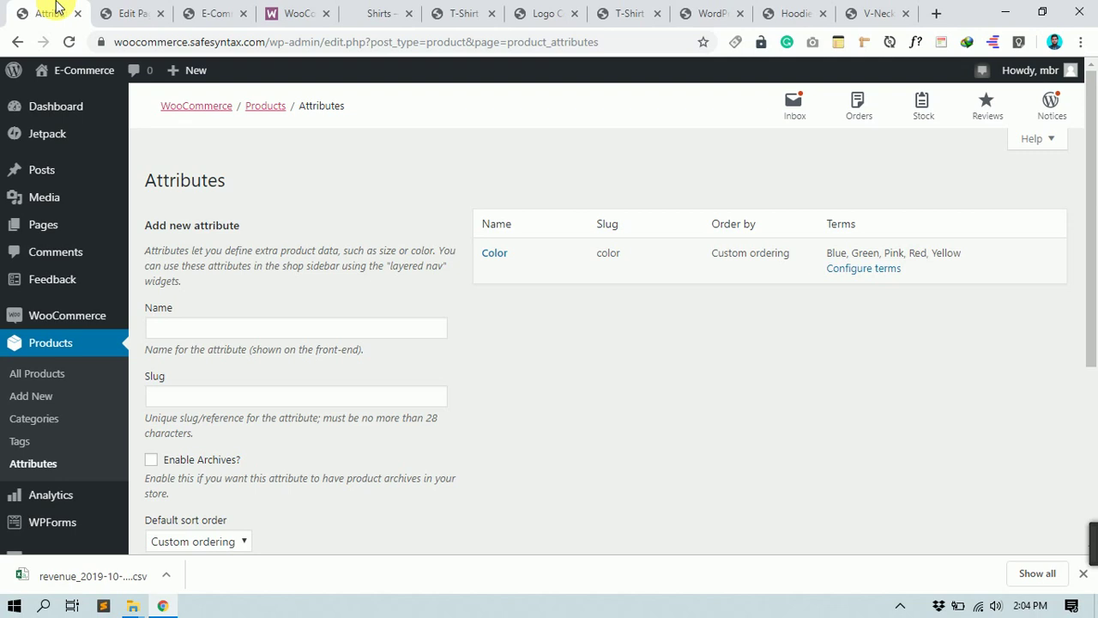
mouse_move(477, 260)
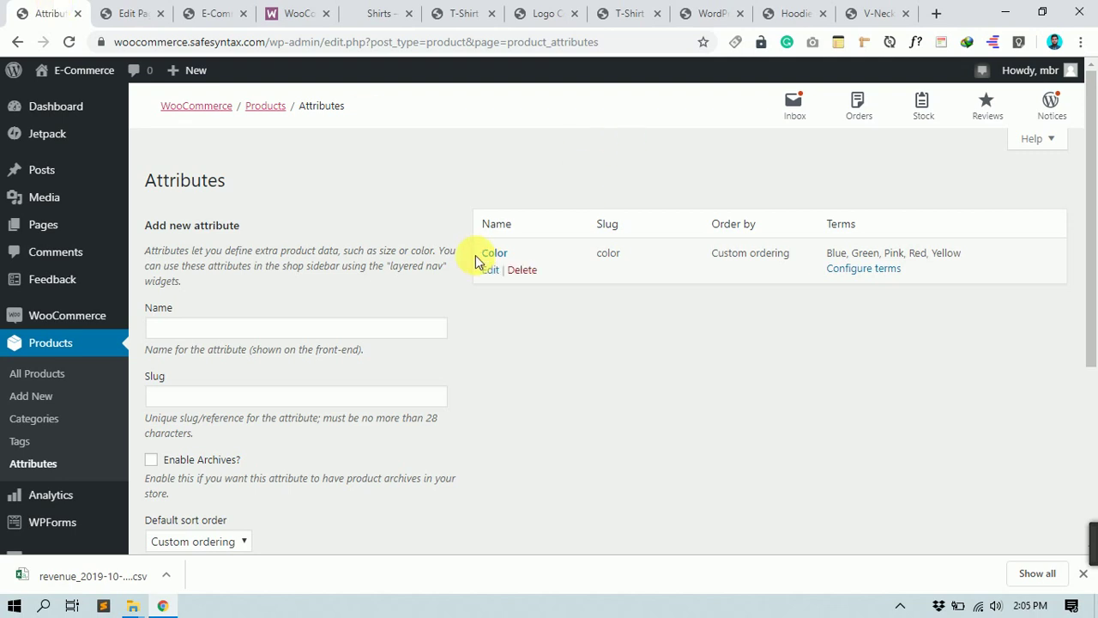
left_click(259, 324)
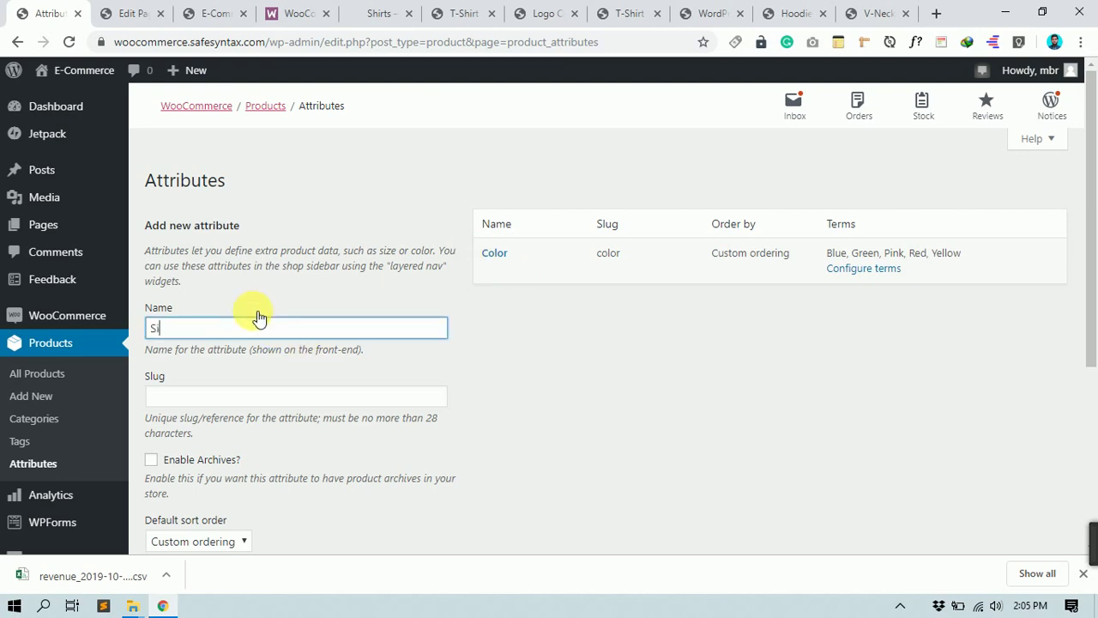
scroll(257, 317, "down", 3)
left_click(185, 380)
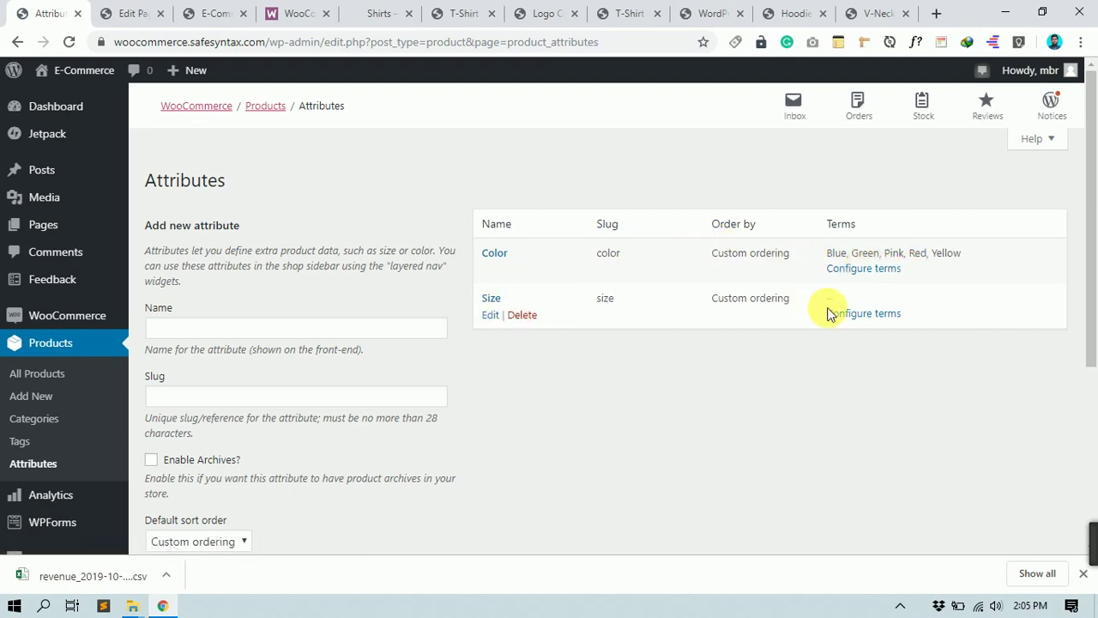
- Open the term configuration of the Size attribute and add Large as a term
left_click(873, 316)
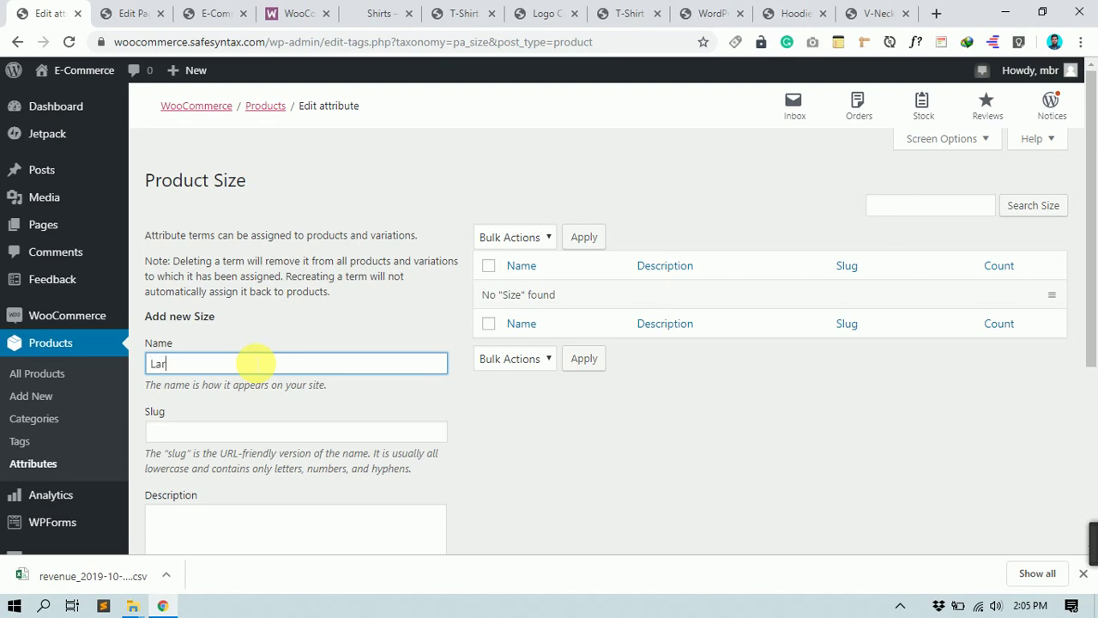
scroll(520, 518, "down", 2)
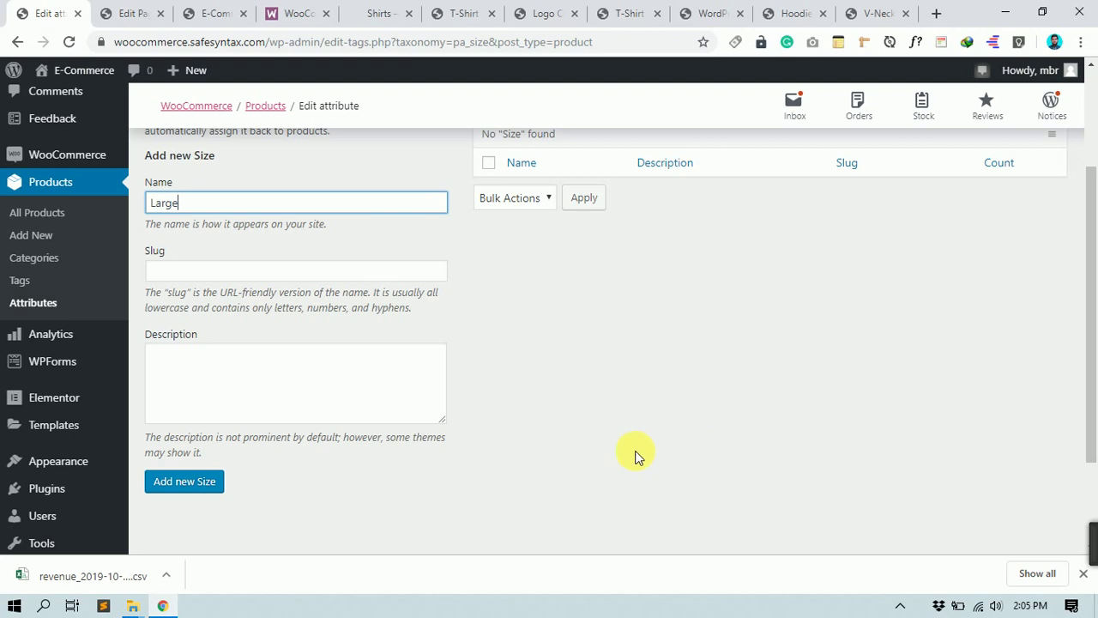
left_click(219, 488)
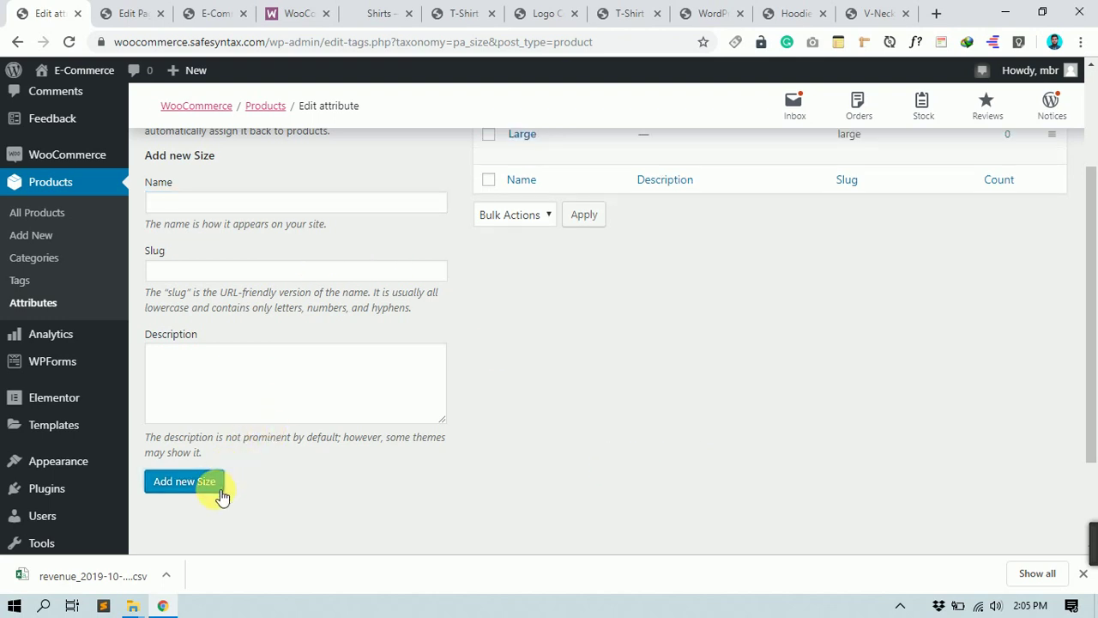
- Add Medium as a term of the Size attribute, correcting the misspelled name before adding it
left_click(239, 202)
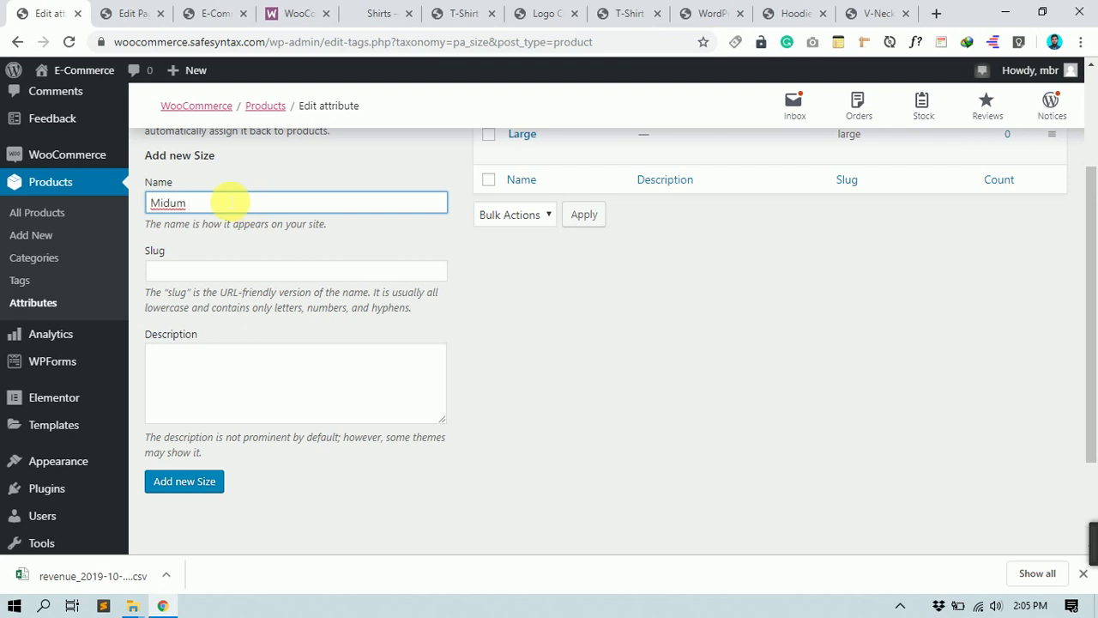
right_click(177, 199)
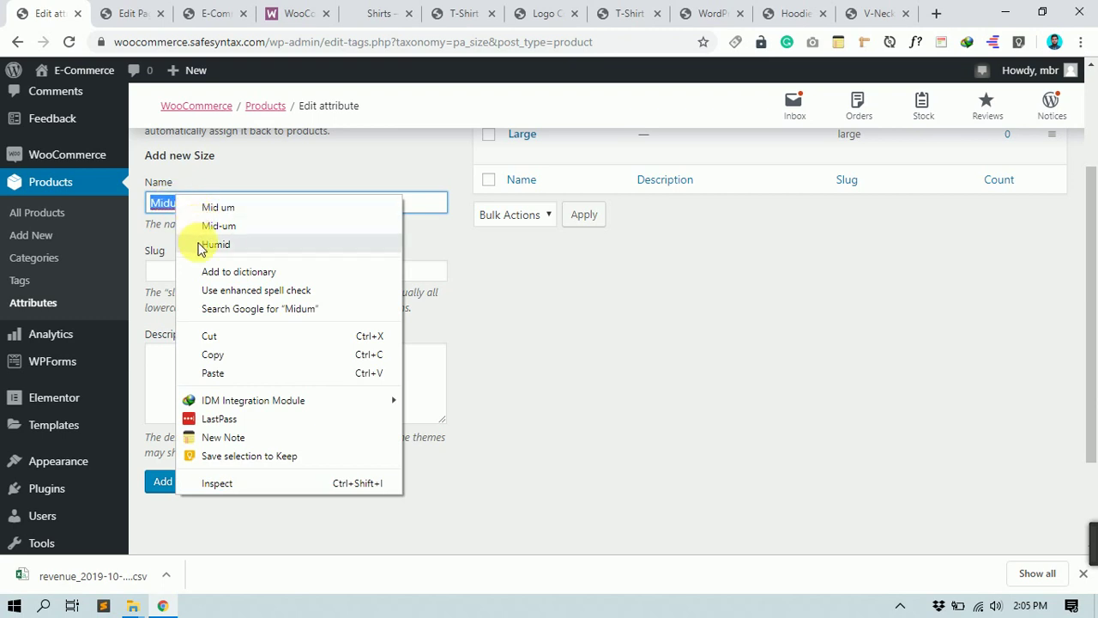
key("Escape")
type("M")
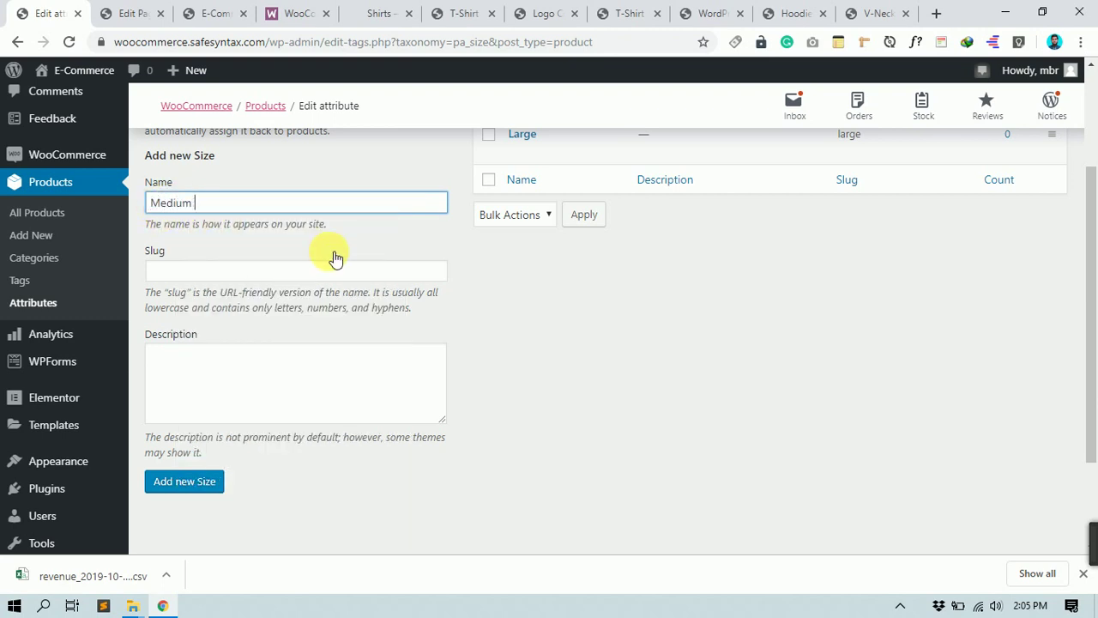
left_click(196, 480)
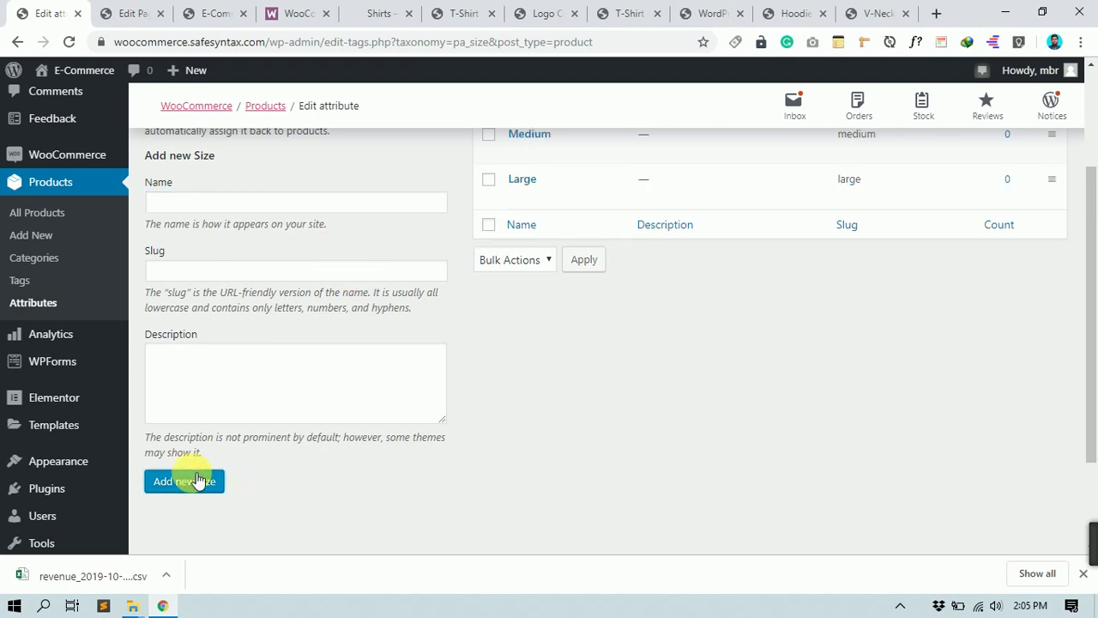
- Add Small as a term of the Size attribute, leaving its slug and description blank
left_click(219, 203)
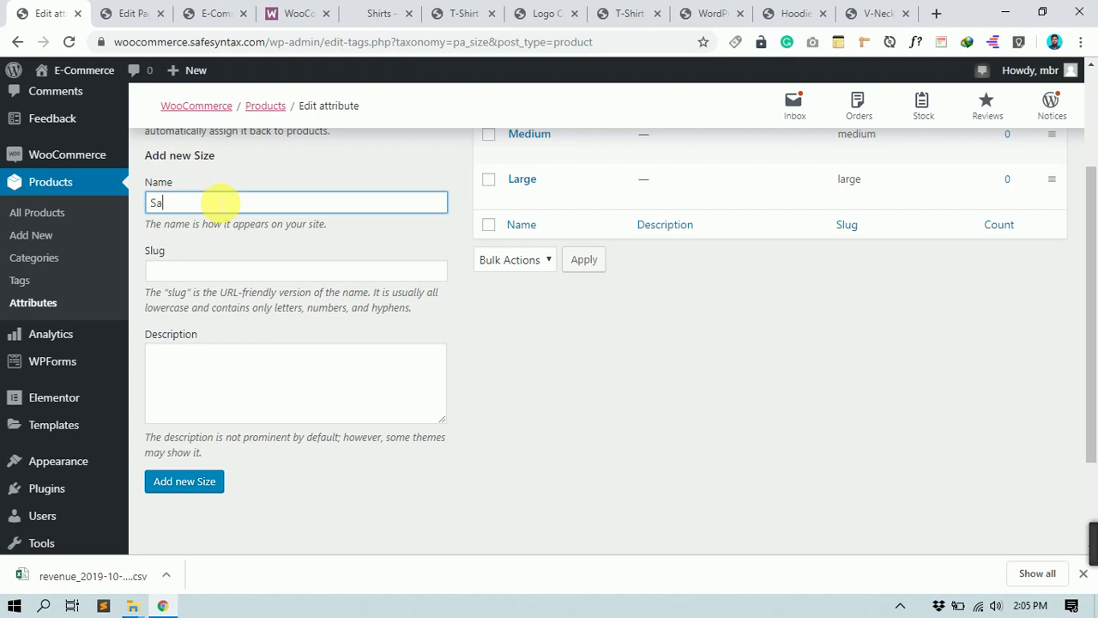
type("Small")
left_click(184, 482)
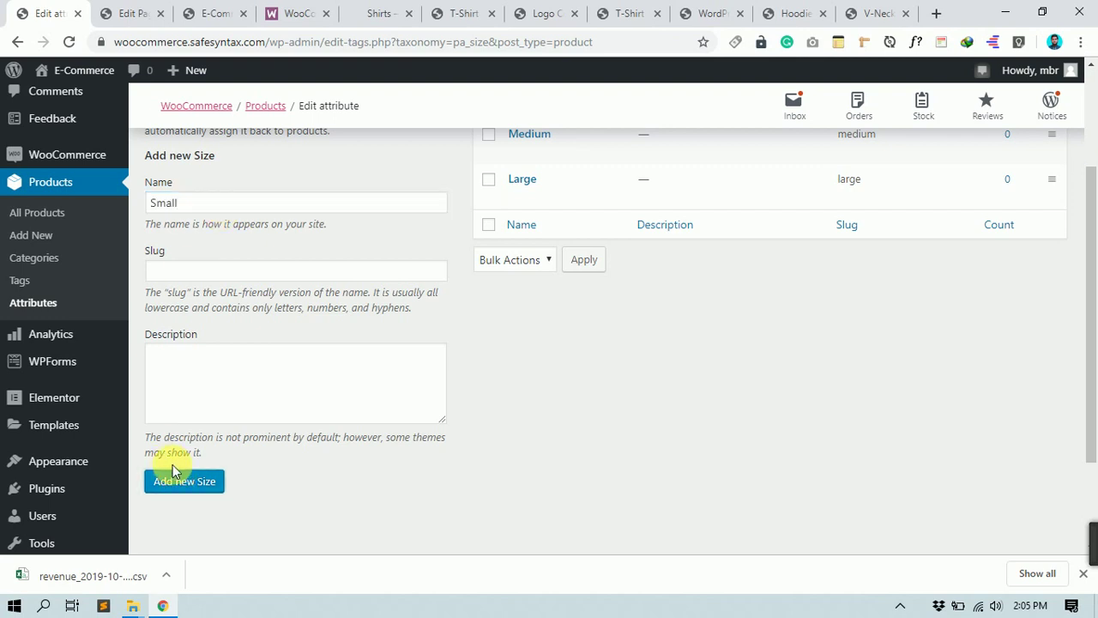
- Review the Size terms, then check the Color and Size terms in the attributes list
scroll(508, 367, "up", 3)
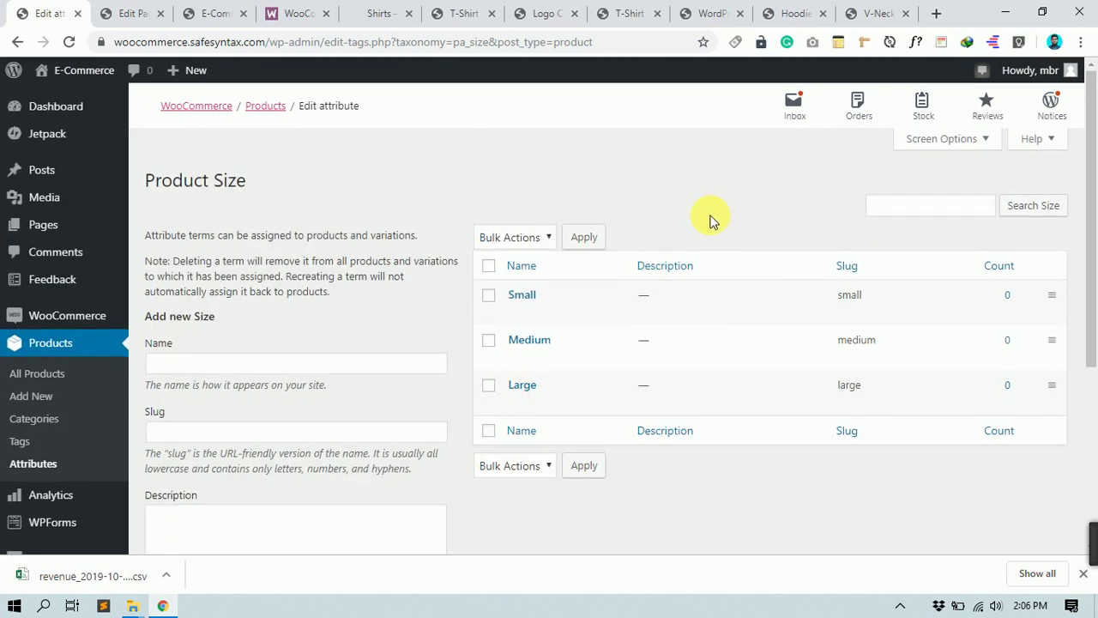
left_click(34, 463)
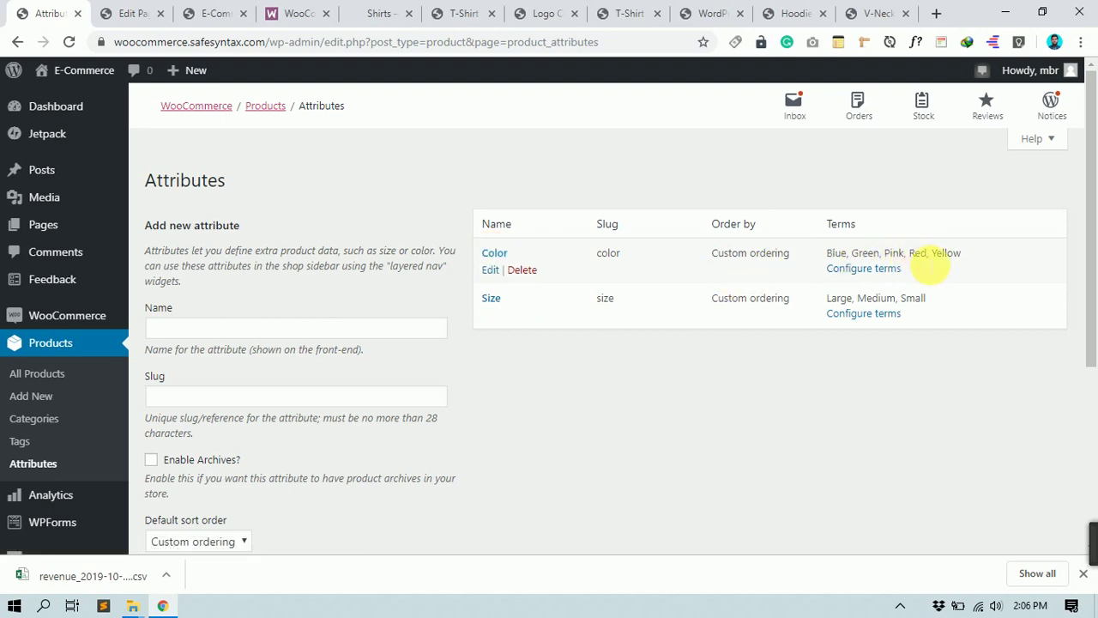
left_click_drag(1008, 258, 826, 251)
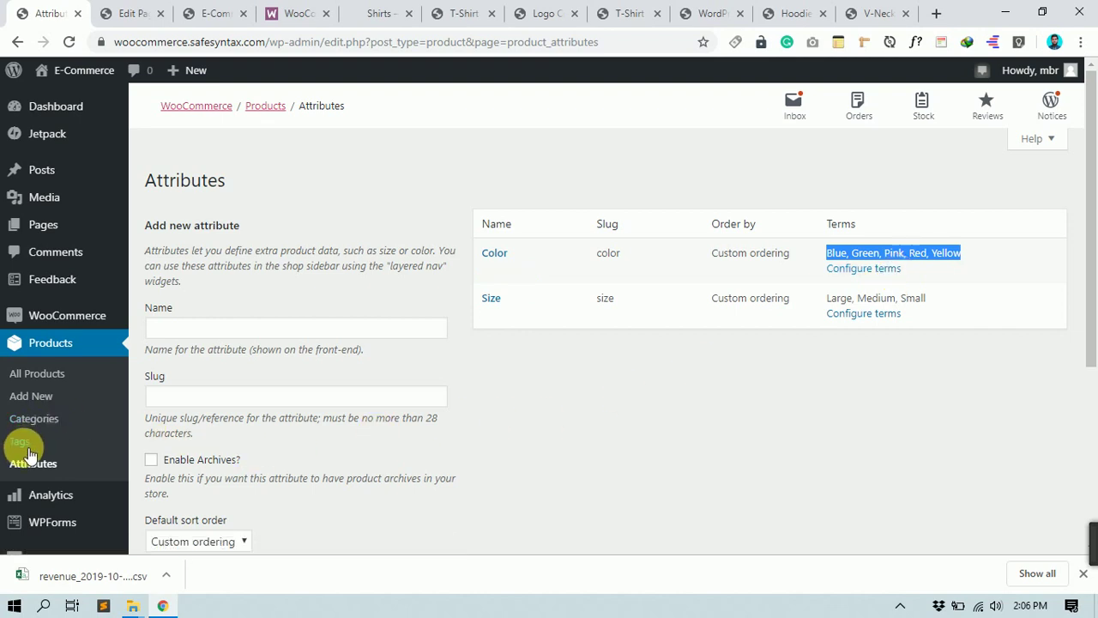
- Open the product categories page and enter Men as the name of a new category
left_click(47, 425)
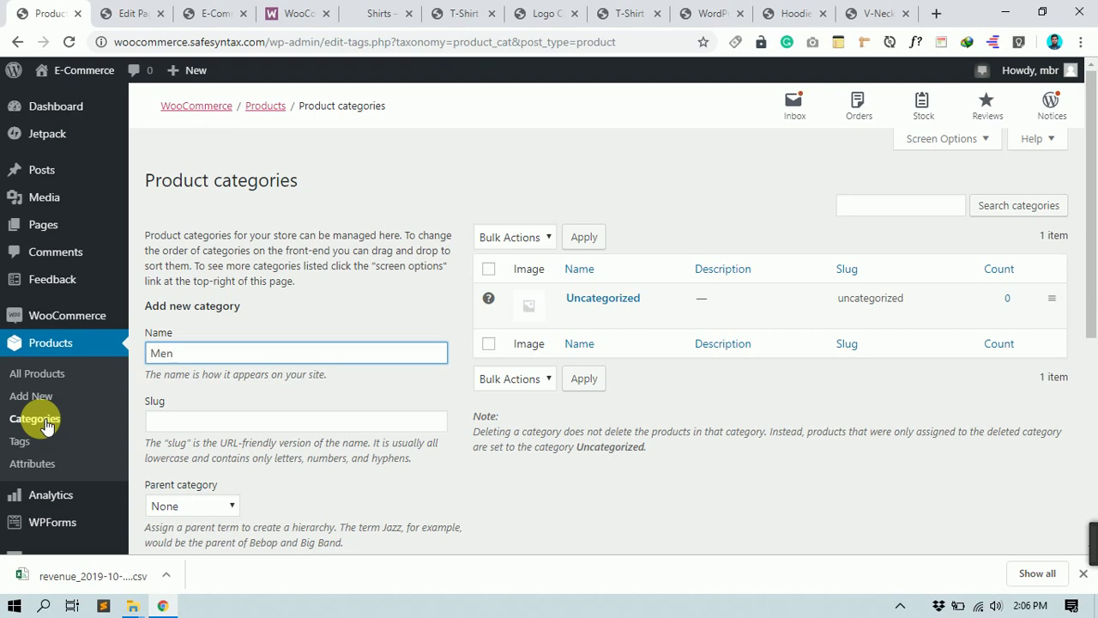
scroll(255, 500, "down", 4)
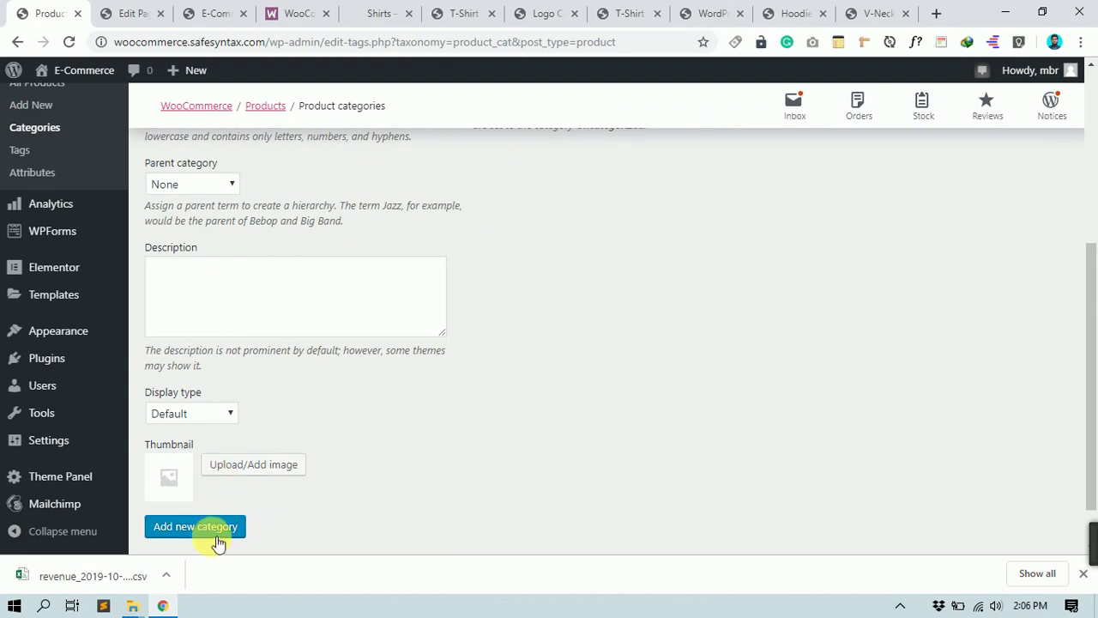
scroll(224, 508, "up", 5)
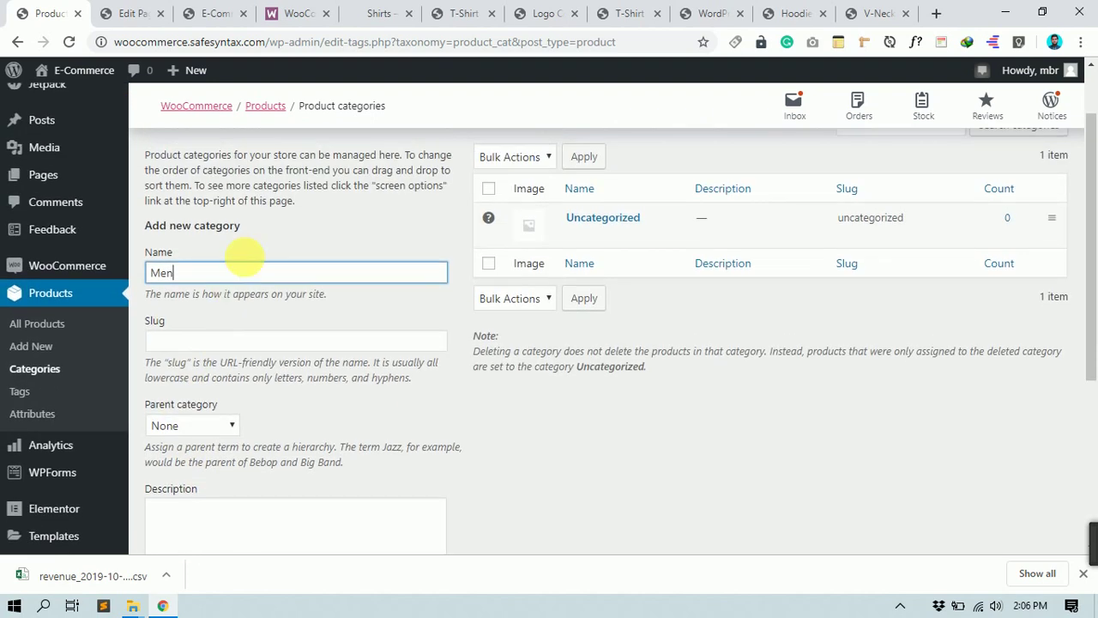
scroll(201, 246, "down", 5)
scroll(198, 480, "down", 1)
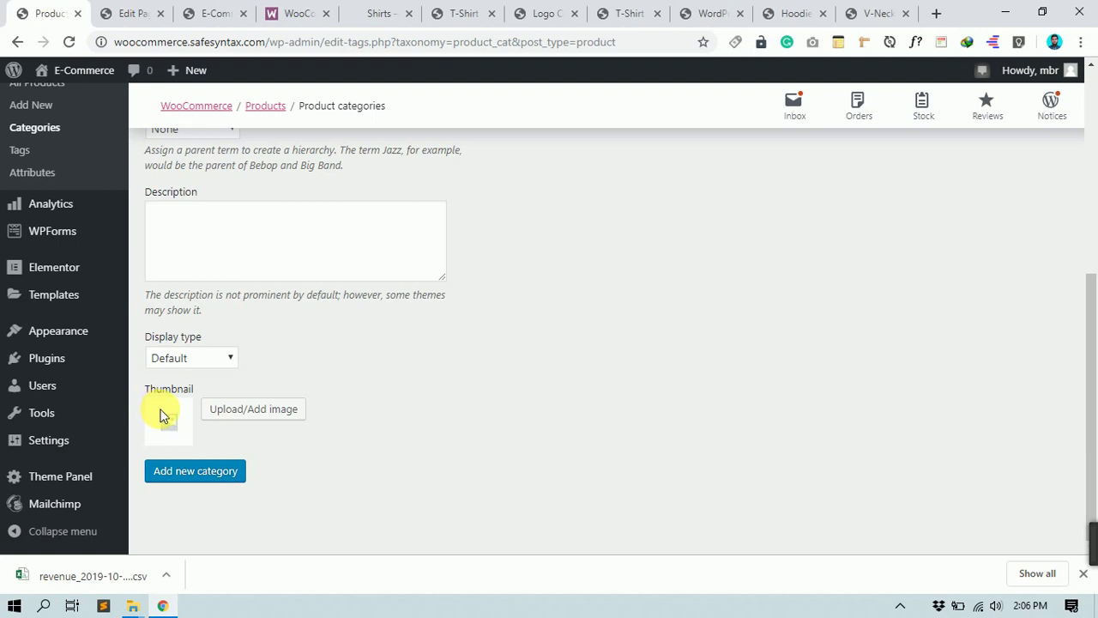
- Open the file chooser to upload a thumbnail image for the Men category
left_click(247, 416)
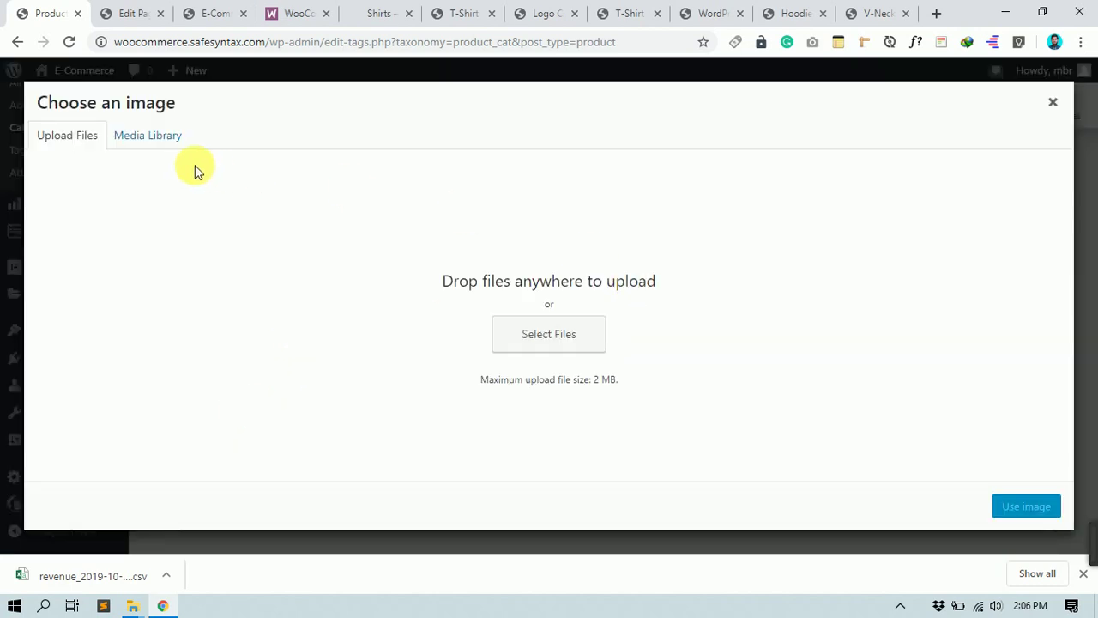
left_click(157, 139)
left_click(75, 141)
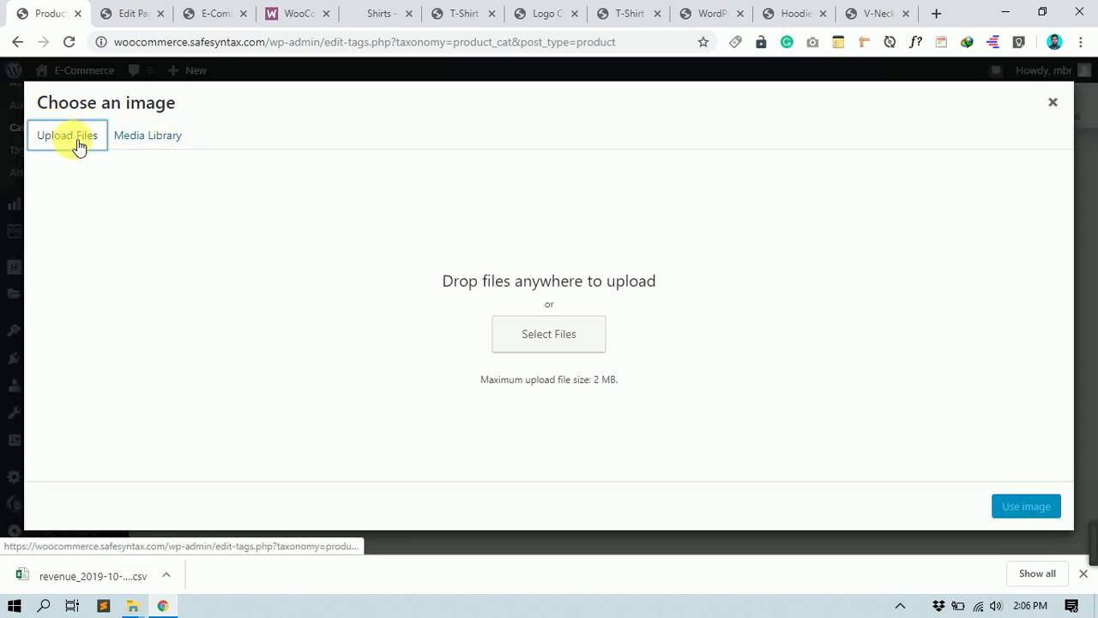
left_click(548, 341)
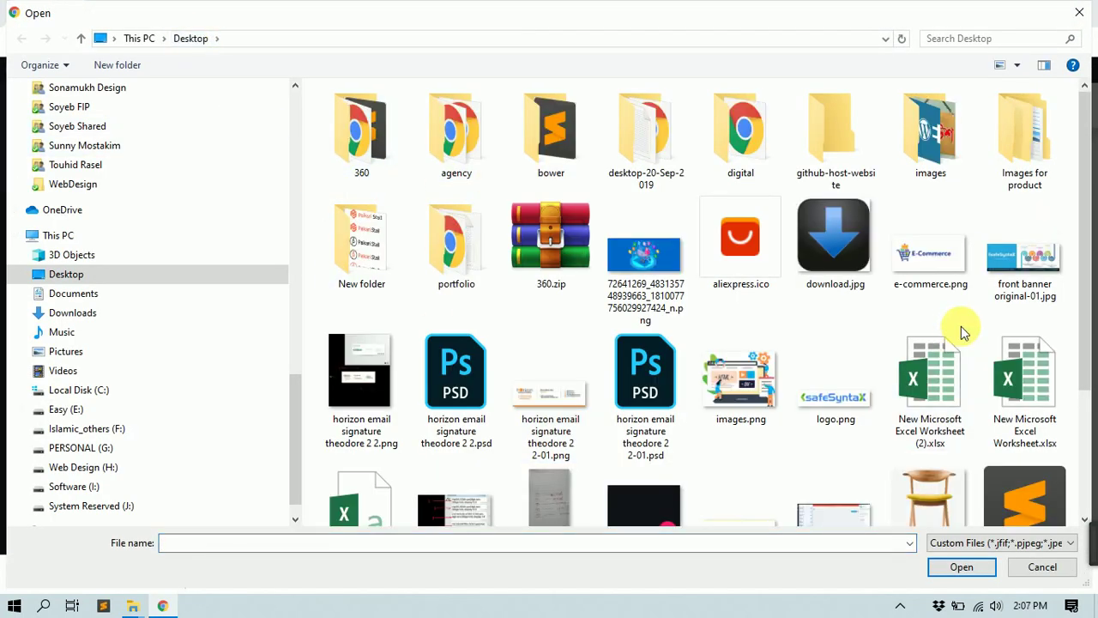
key("i")
key("Return")
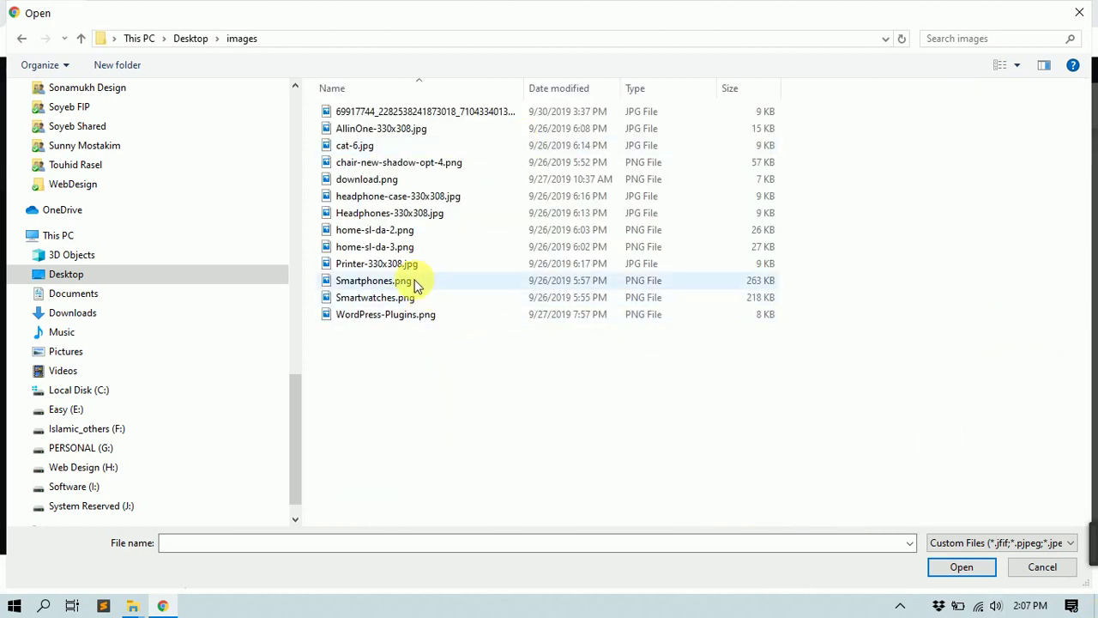
left_click(178, 40)
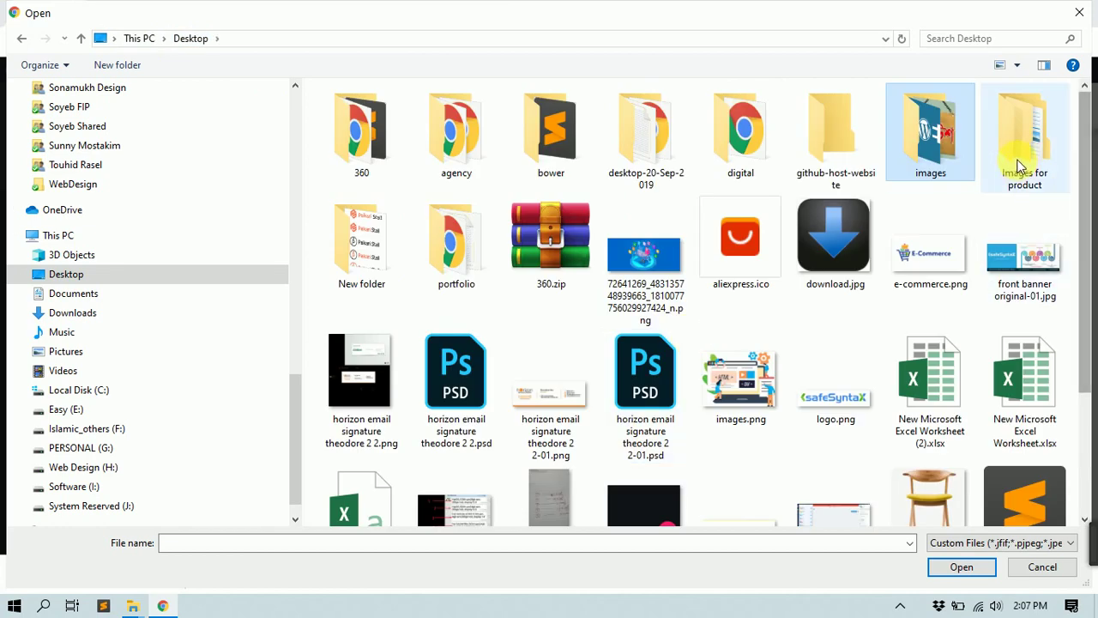
- Upload m-03-min.jpg from the simple folder within Images for product and use it as the Men category's thumbnail
double_click(1018, 154)
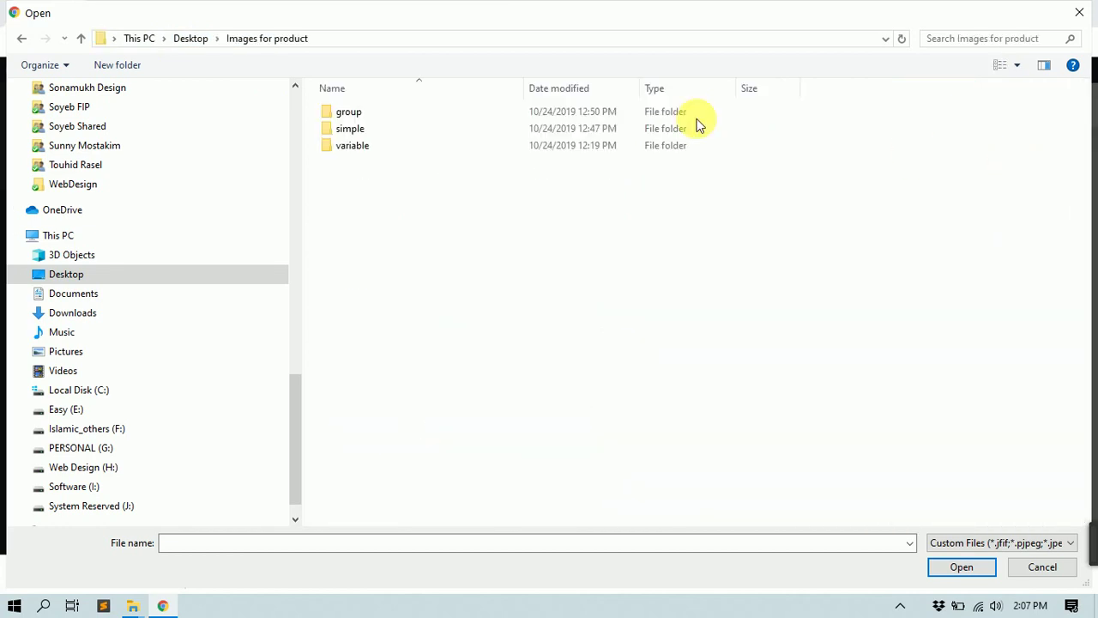
double_click(351, 114)
left_click(275, 38)
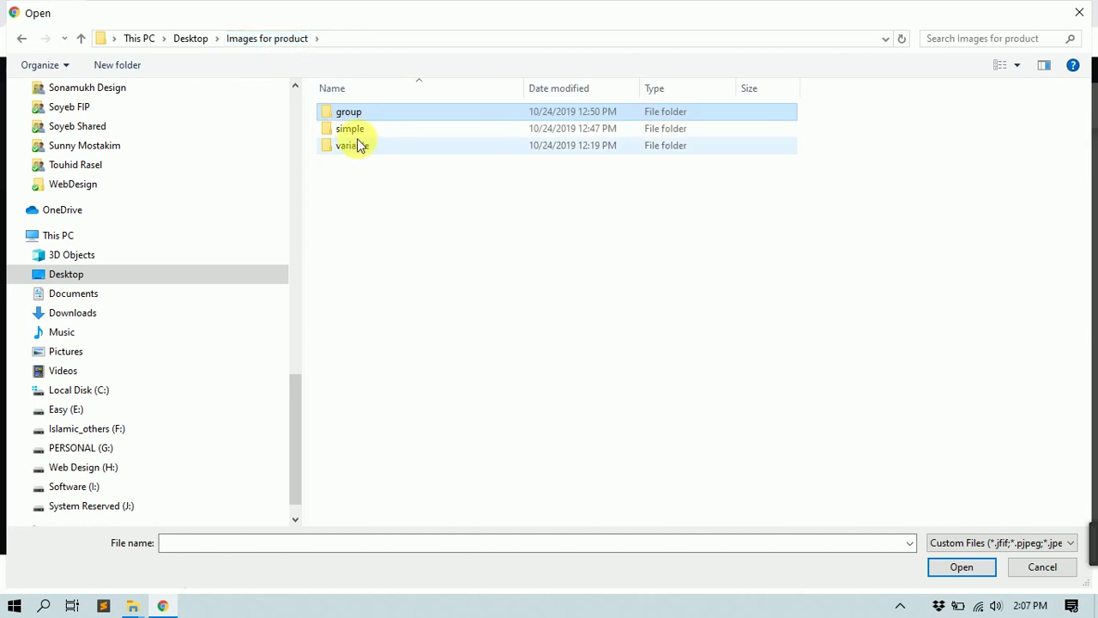
left_click(350, 133)
double_click(354, 129)
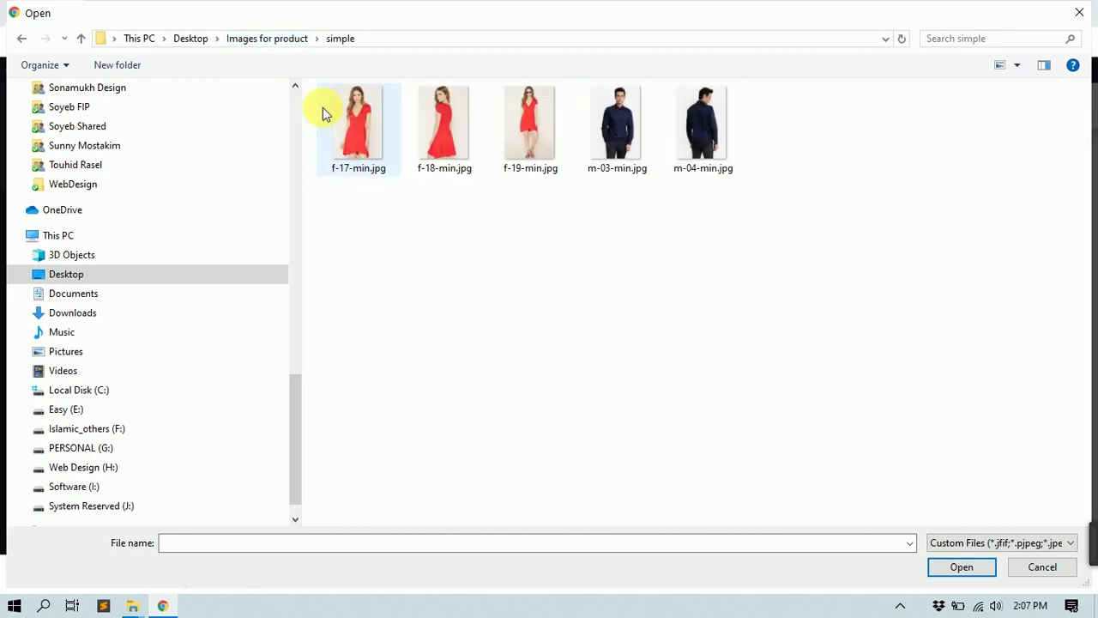
left_click(617, 125)
left_click(952, 568)
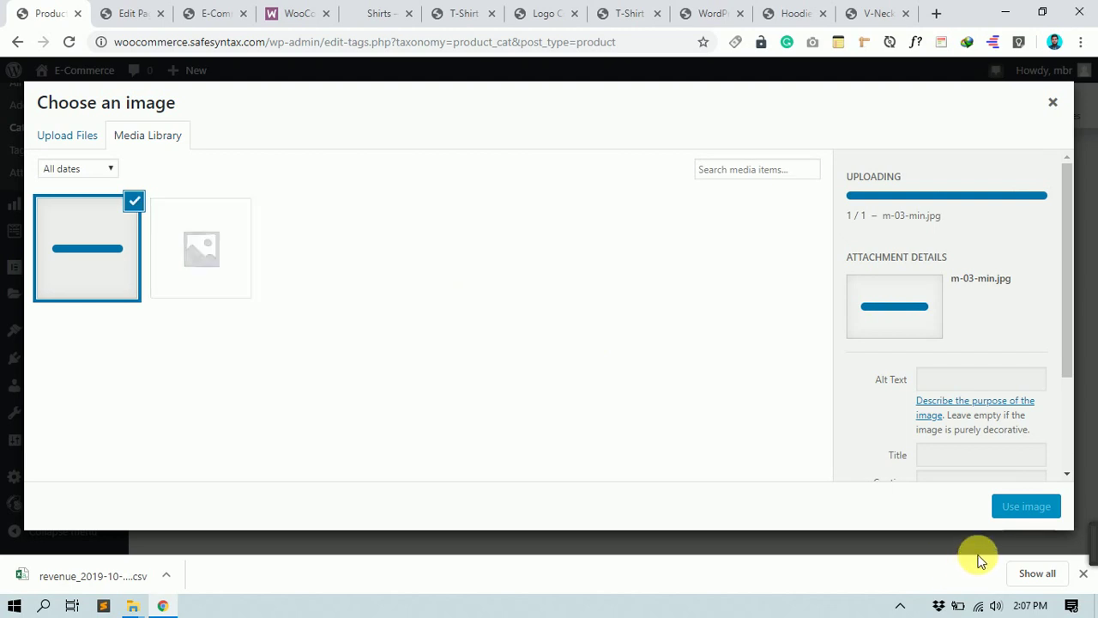
left_click(1030, 510)
- Review the category form and add the Men category with a blank slug, no parent and the Default display type
scroll(121, 399, "up", 1)
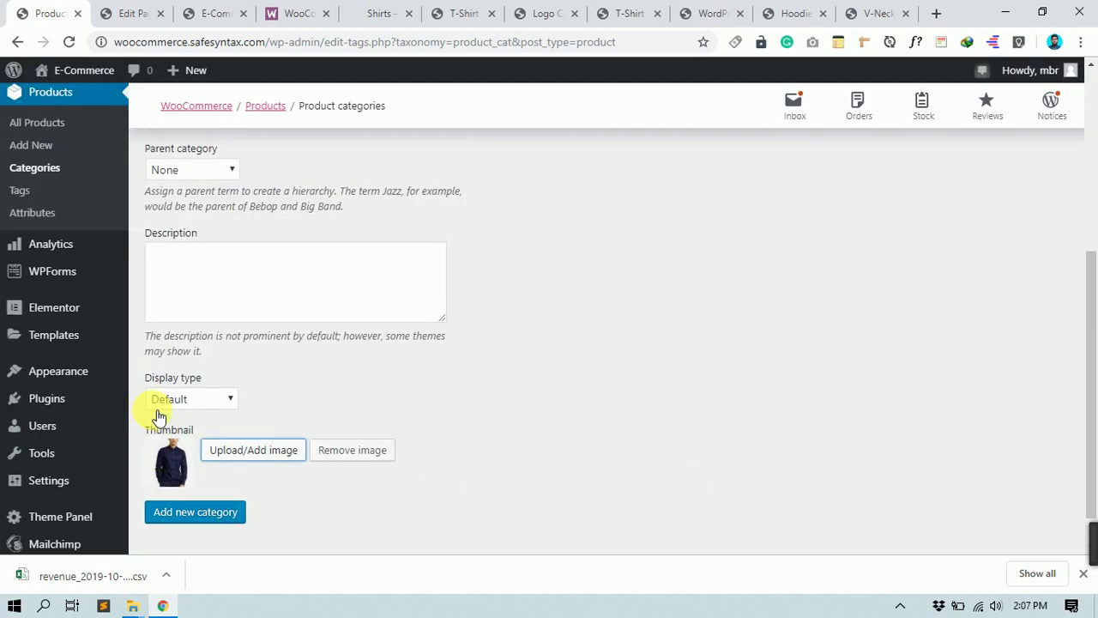
scroll(163, 416, "up", 4)
scroll(312, 429, "down", 4)
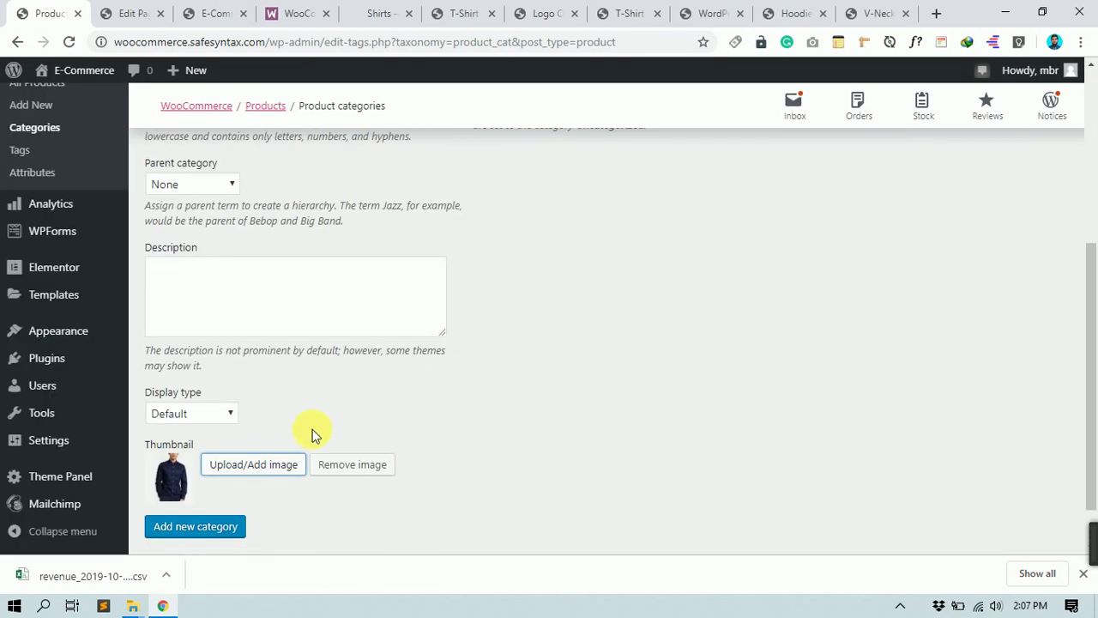
scroll(204, 536, "up", 4)
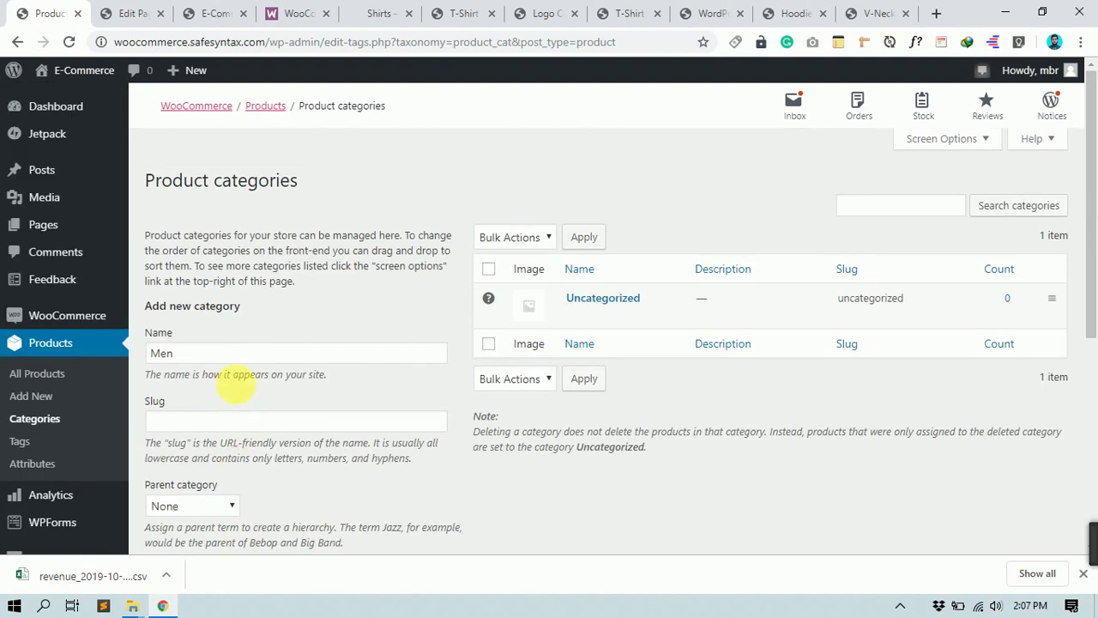
scroll(138, 472, "down", 3)
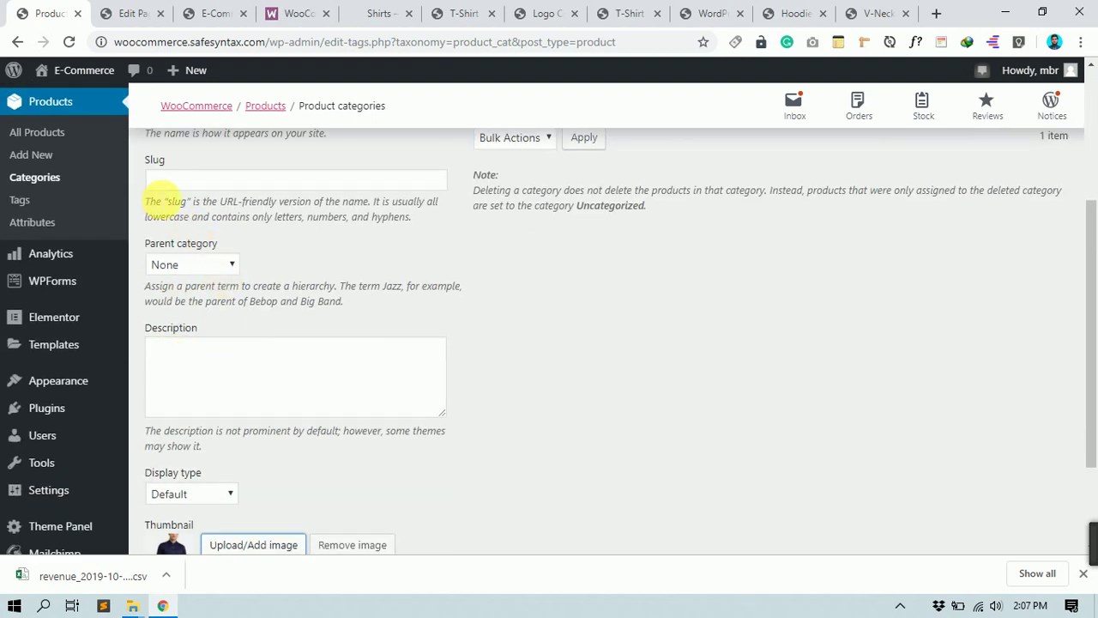
left_click(176, 181)
scroll(189, 343, "down", 2)
left_click(199, 473)
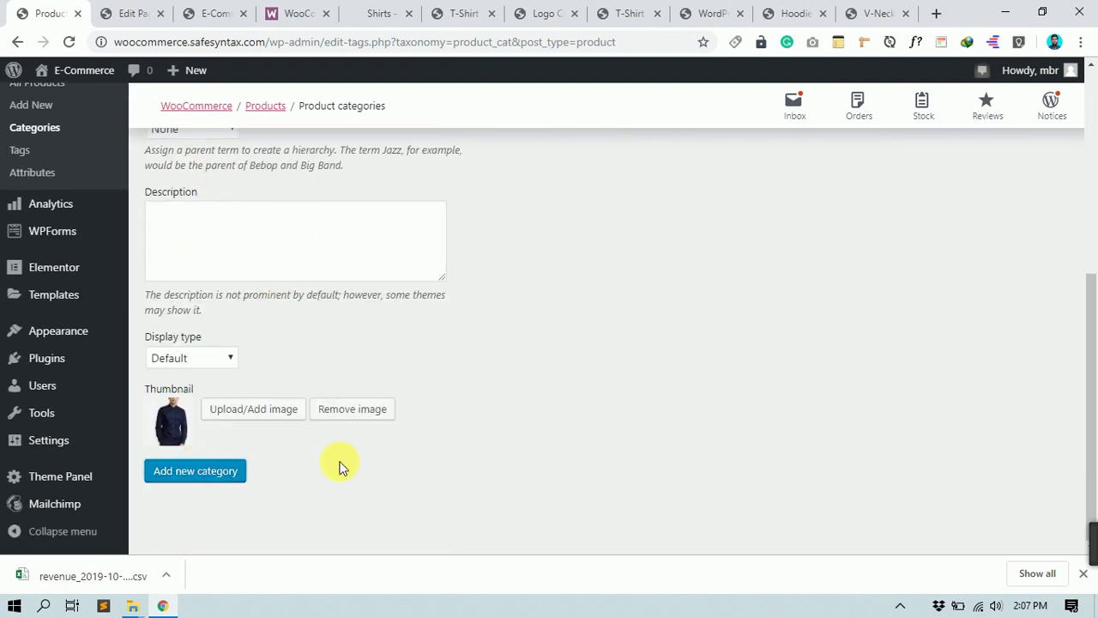
- Enter Woomen as the name of a new product category
scroll(404, 464, "up", 4)
scroll(405, 452, "up", 1)
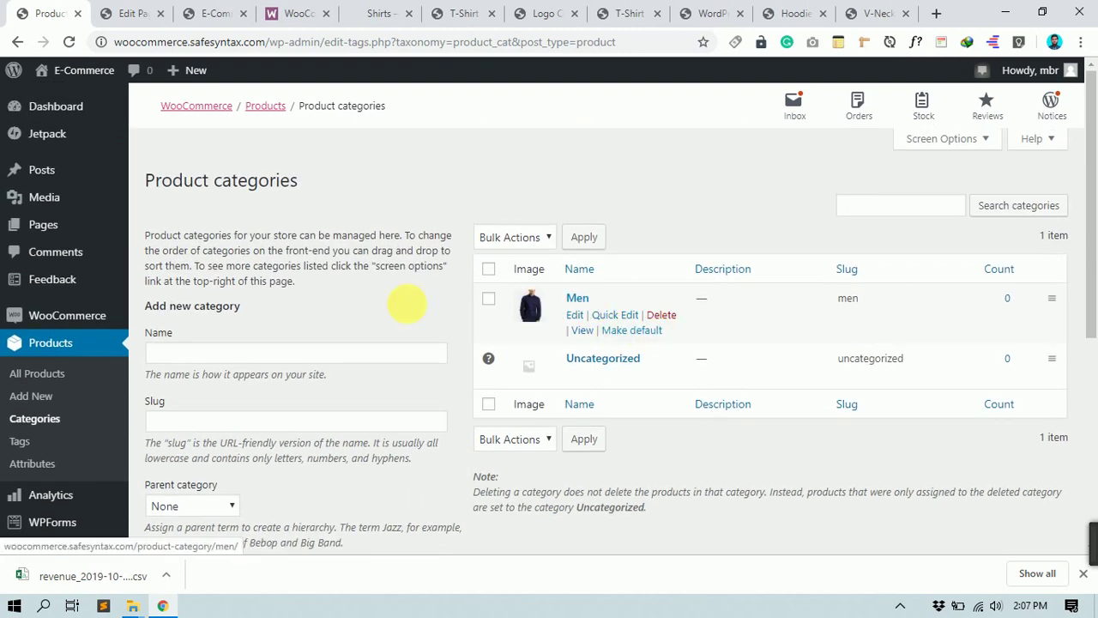
left_click(208, 352)
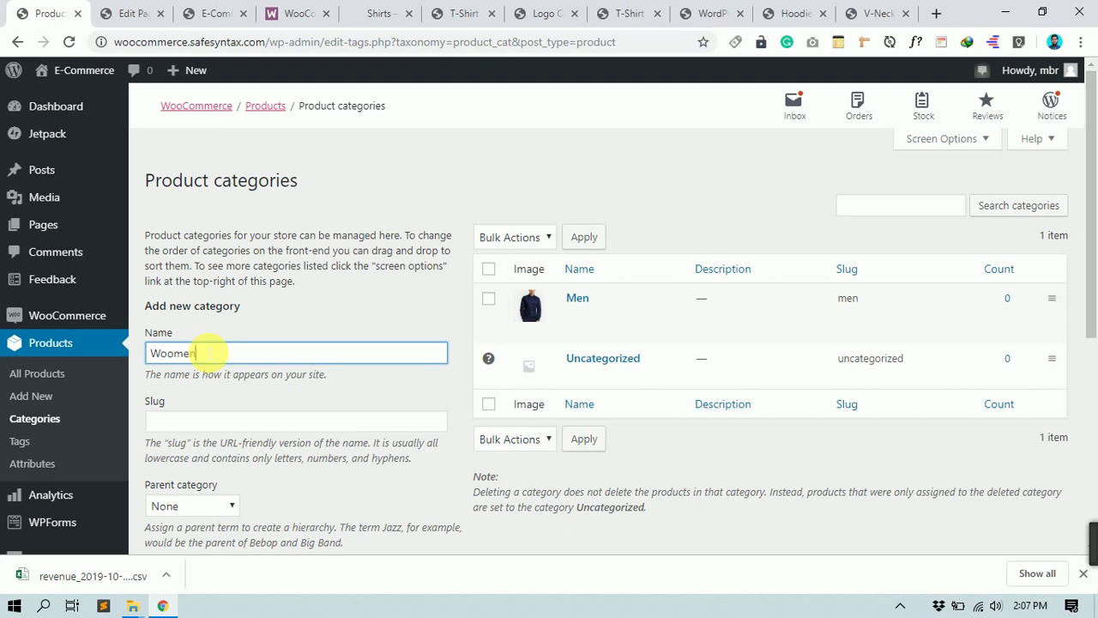
- Upload f-17-min.jpg from the simple folder within Images for product and use it as the Woomen category's thumbnail
scroll(208, 352, "down", 5)
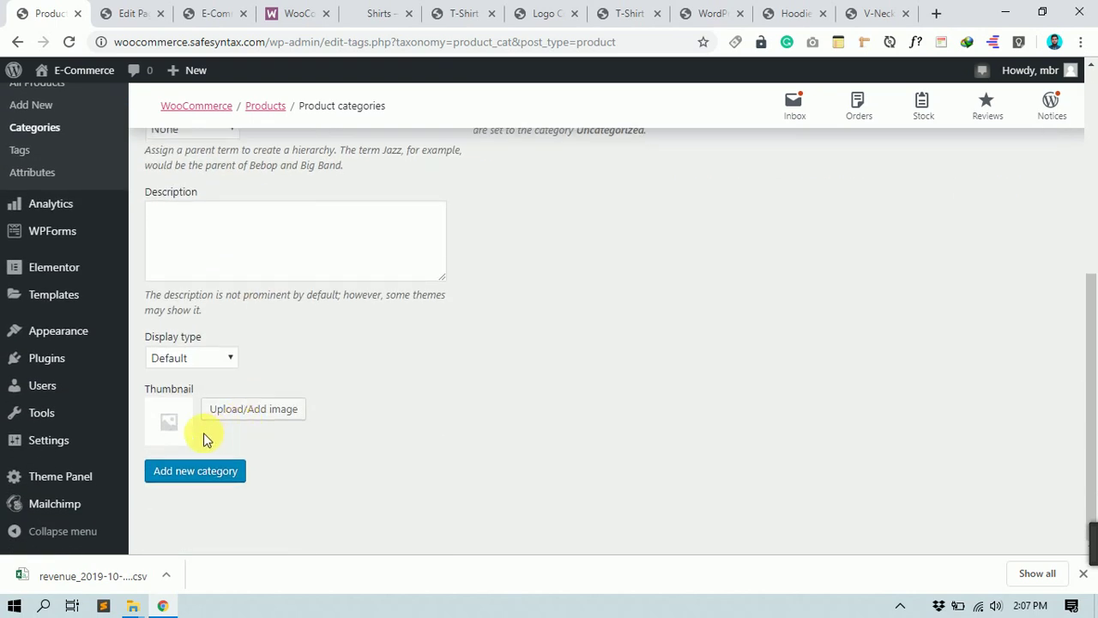
left_click(265, 409)
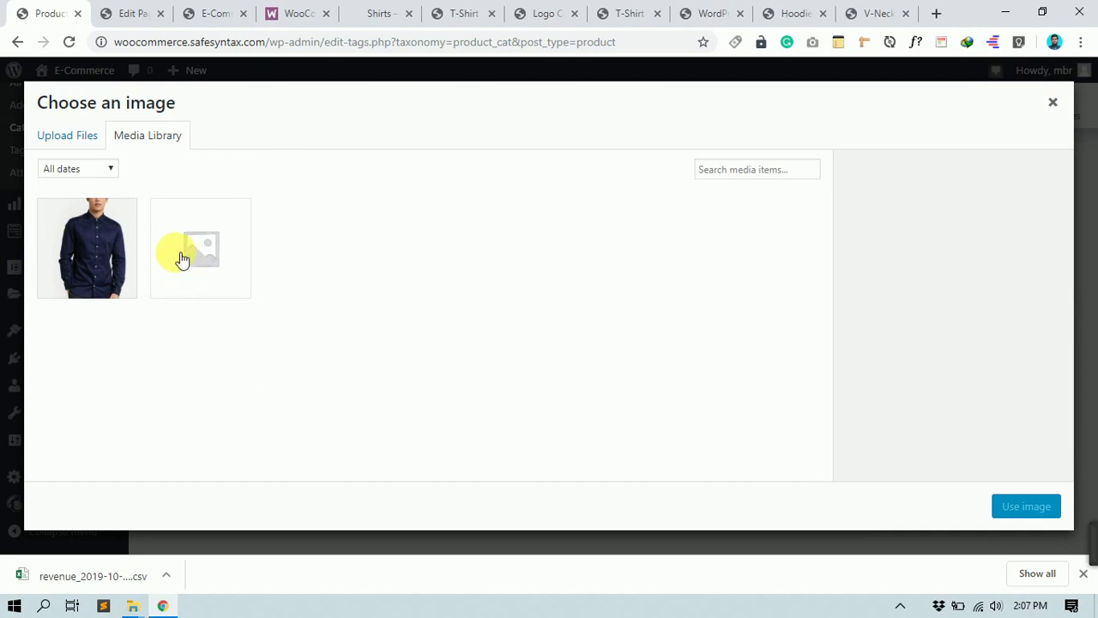
left_click(101, 137)
left_click(535, 336)
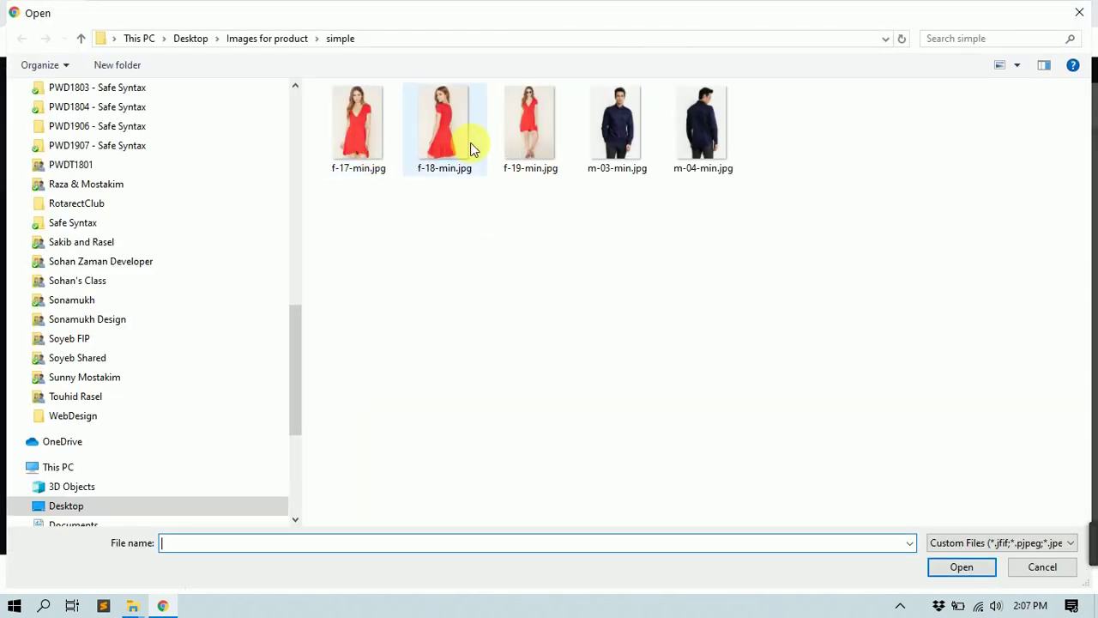
left_click(380, 135)
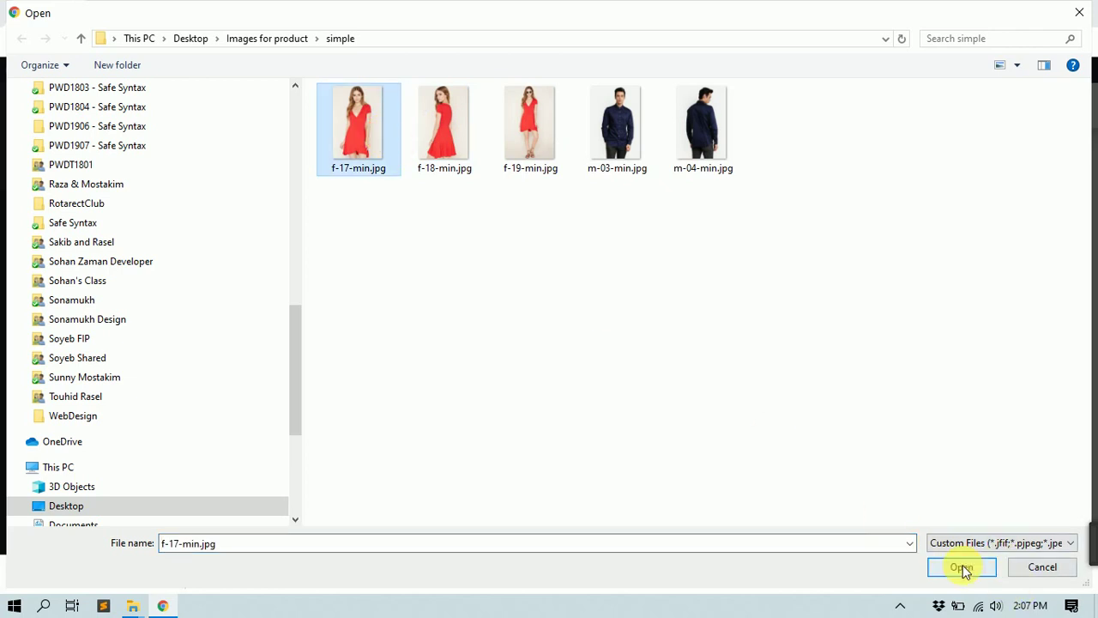
left_click(962, 567)
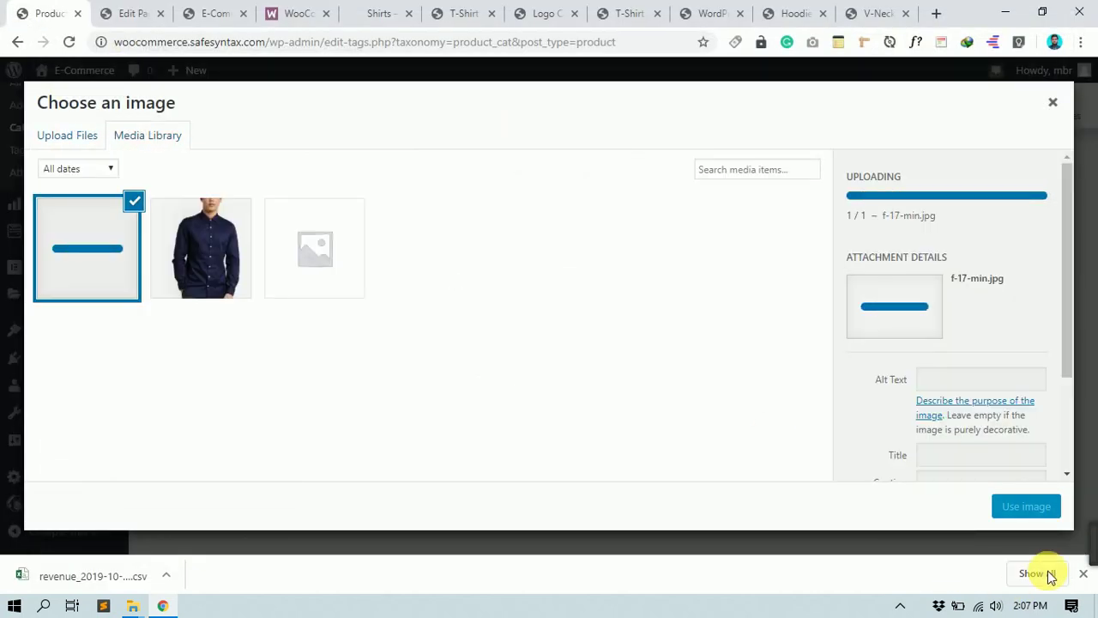
left_click(1004, 510)
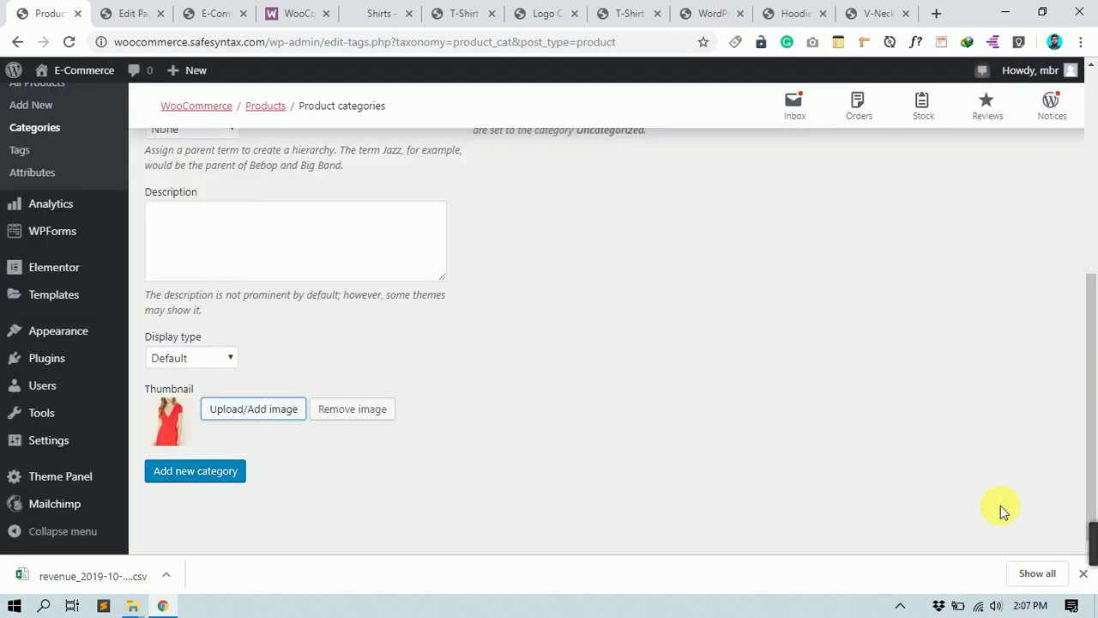
- Add the Woomen category with a blank slug, no parent and the Default display type
scroll(639, 395, "up", 2)
scroll(639, 394, "down", 2)
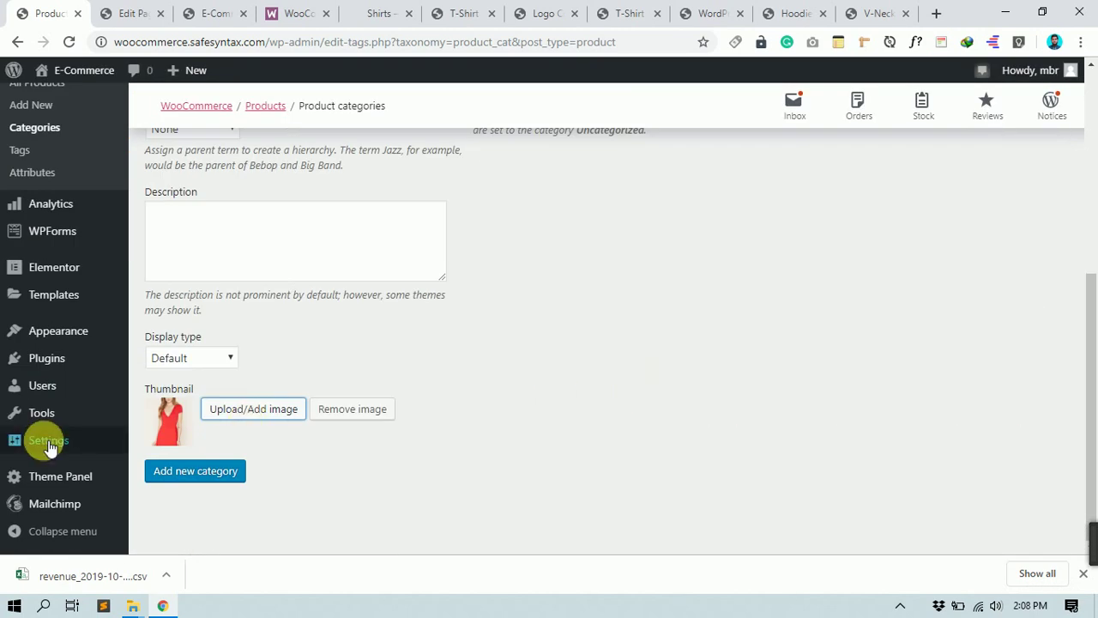
left_click(165, 477)
scroll(167, 483, "up", 3)
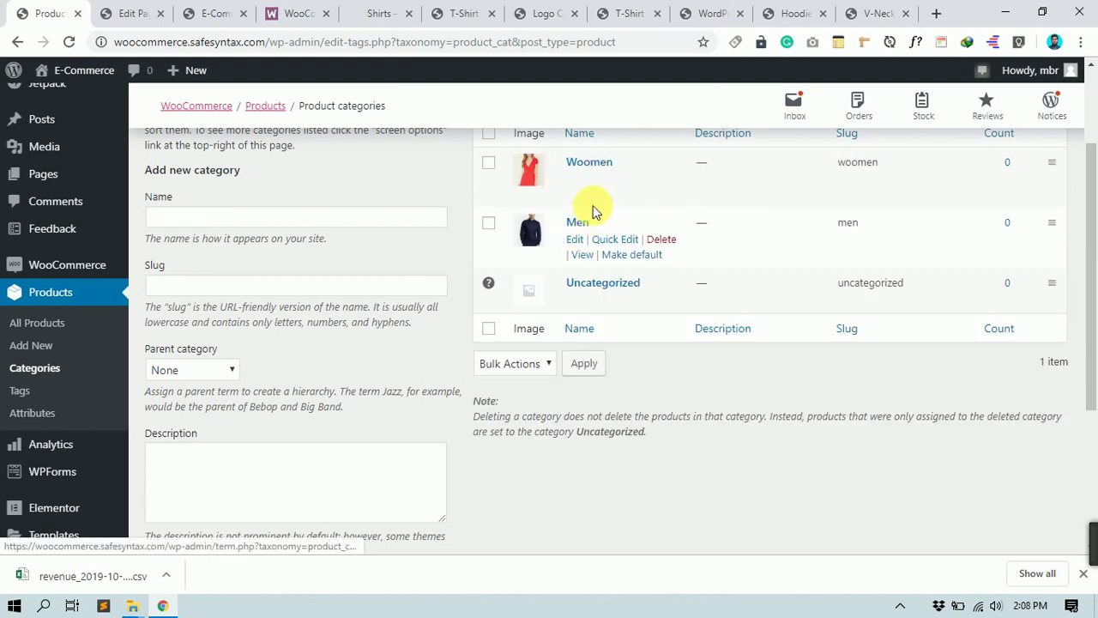
scroll(858, 202, "up", 1)
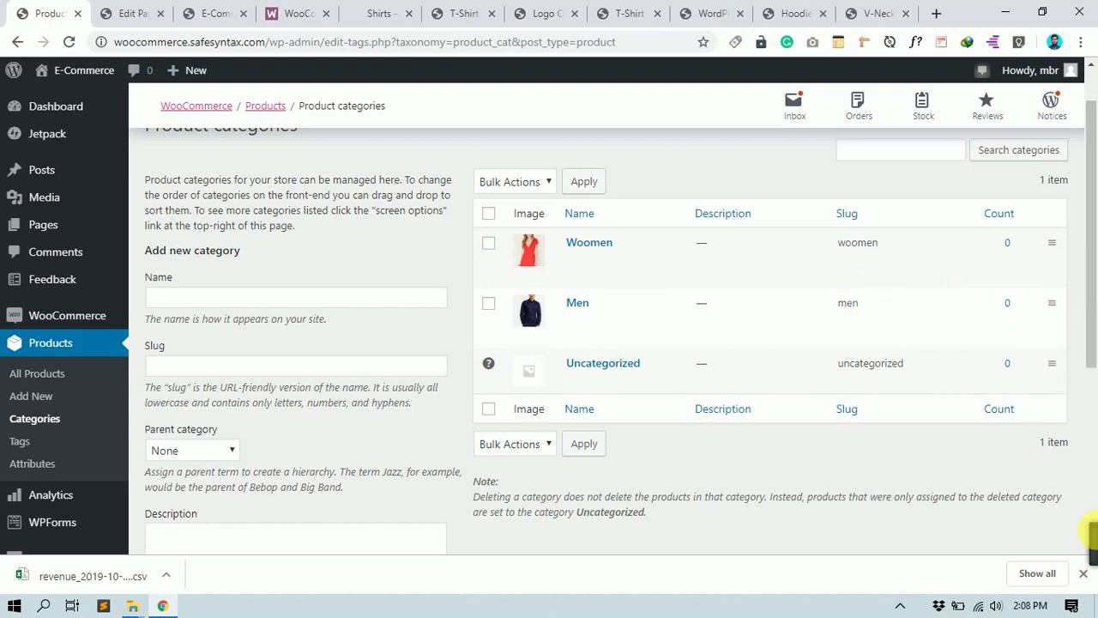
- Open the product tags page and add a tag named Shirt with the slug and description left blank
left_click(23, 444)
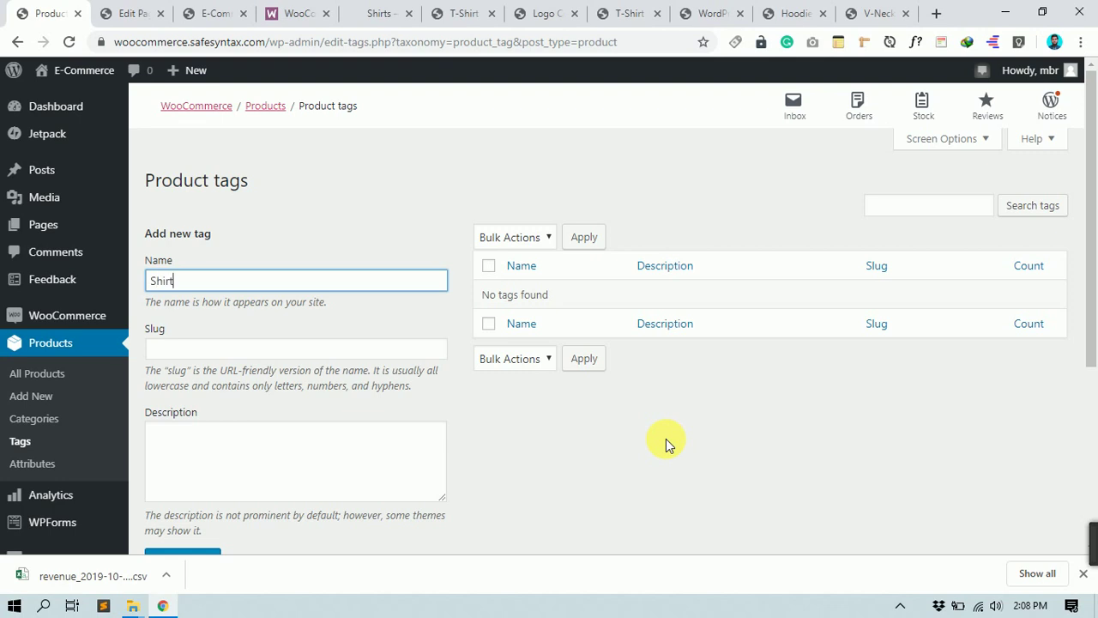
scroll(392, 451, "down", 2)
left_click(187, 405)
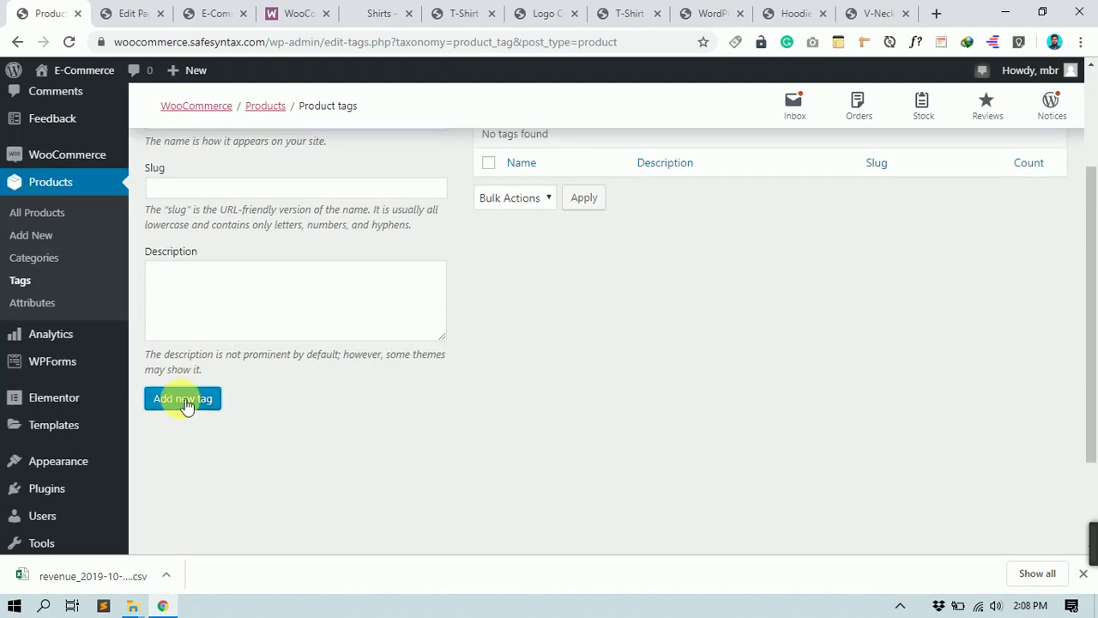
scroll(185, 405, "up", 1)
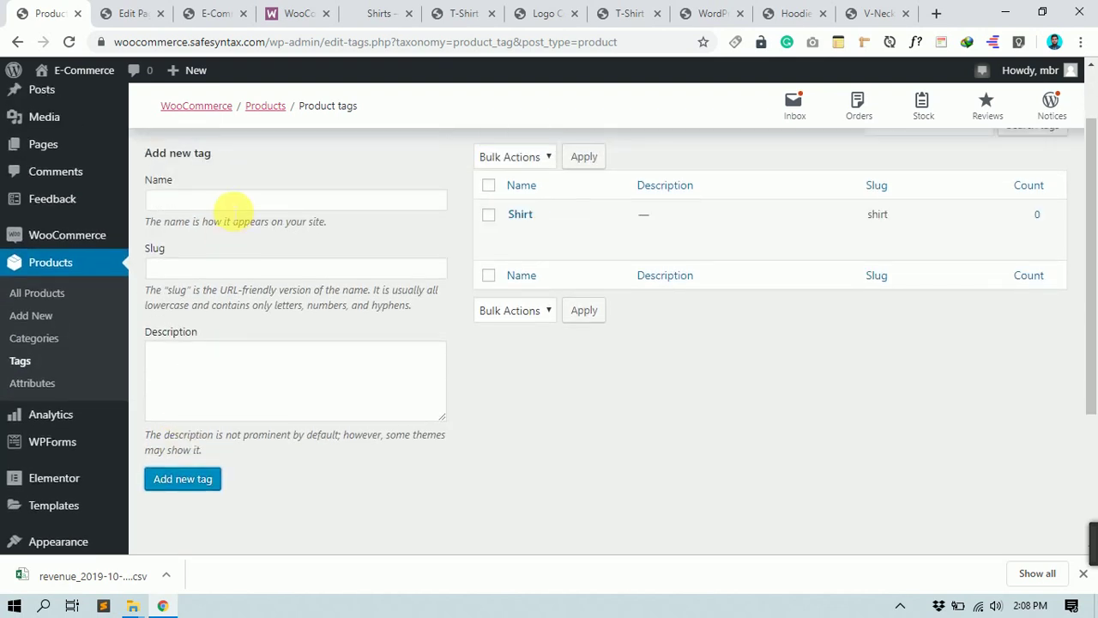
- Add two more product tags named T-shirt and Cap, leaving their slugs and descriptions blank
left_click(234, 206)
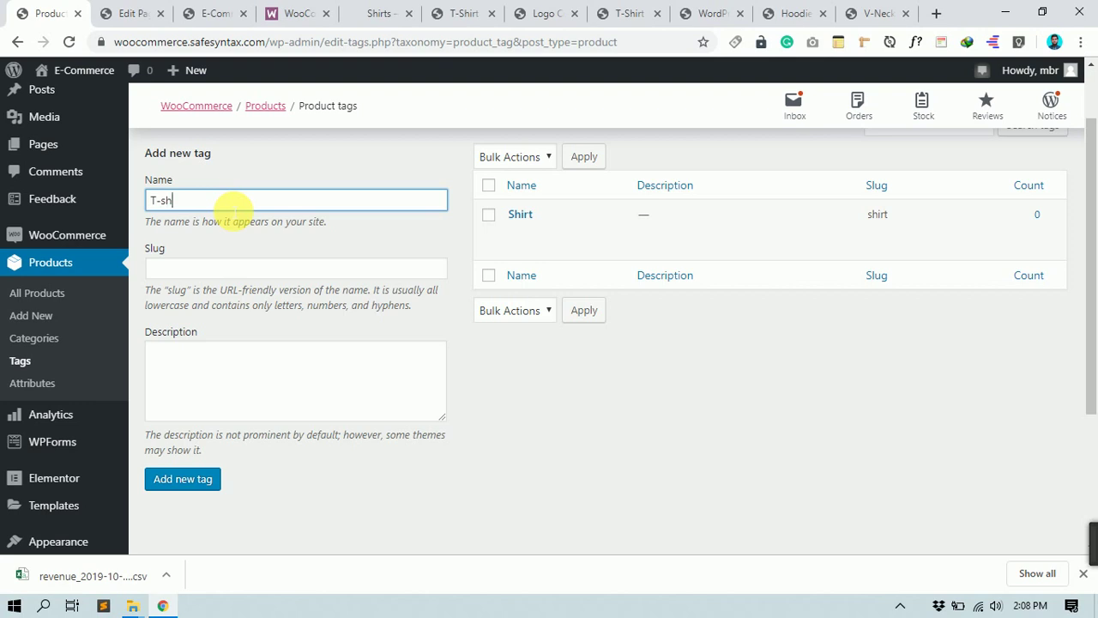
type("T-shirt")
left_click(191, 479)
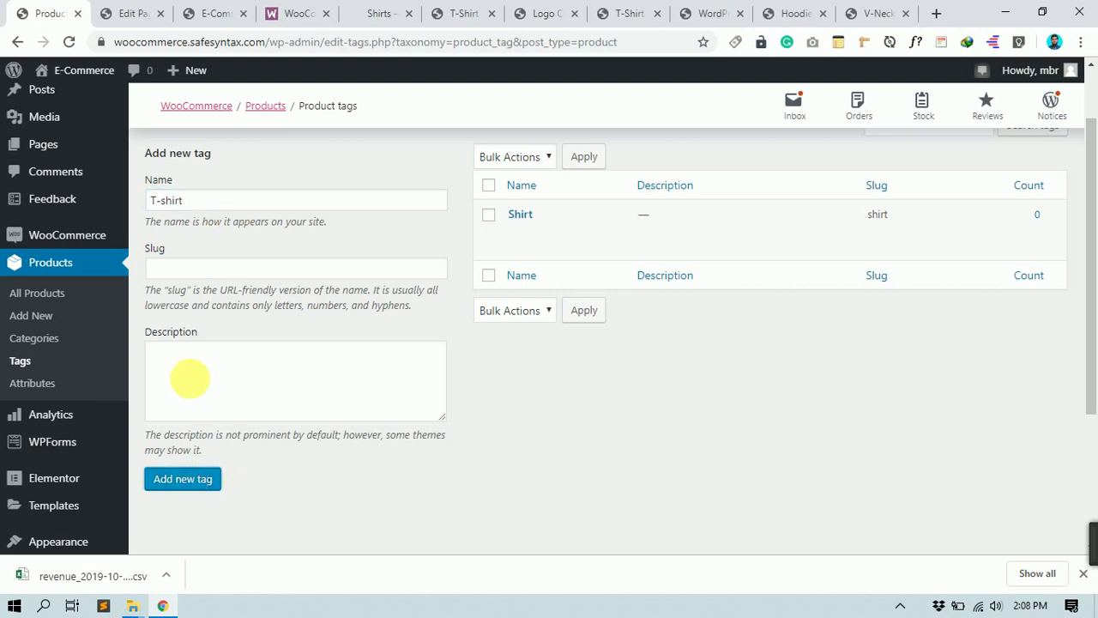
left_click(206, 206)
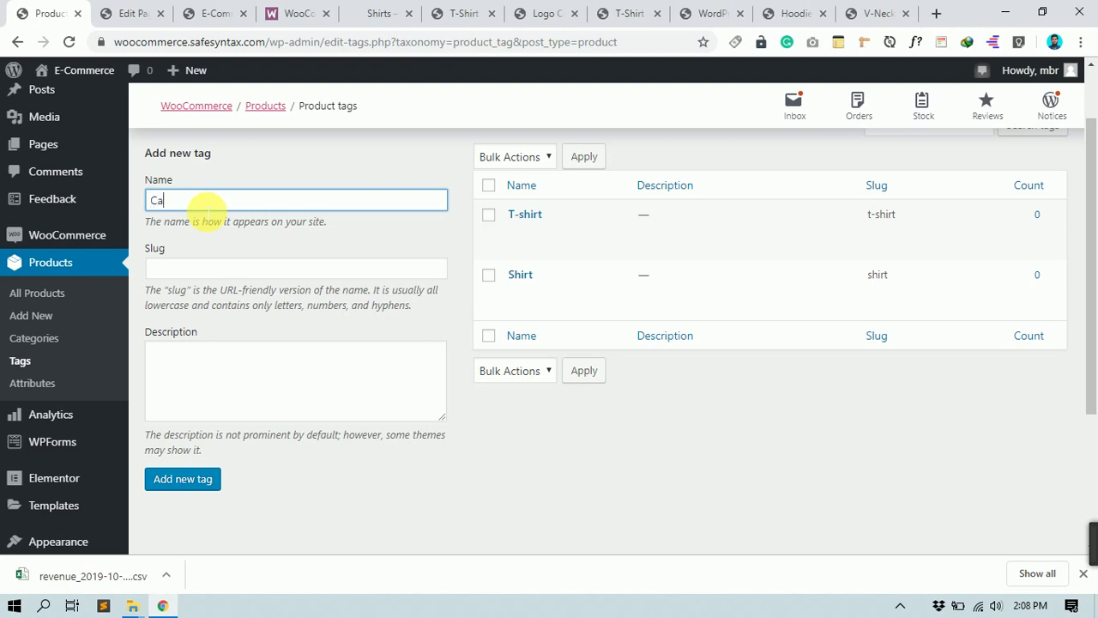
left_click(194, 484)
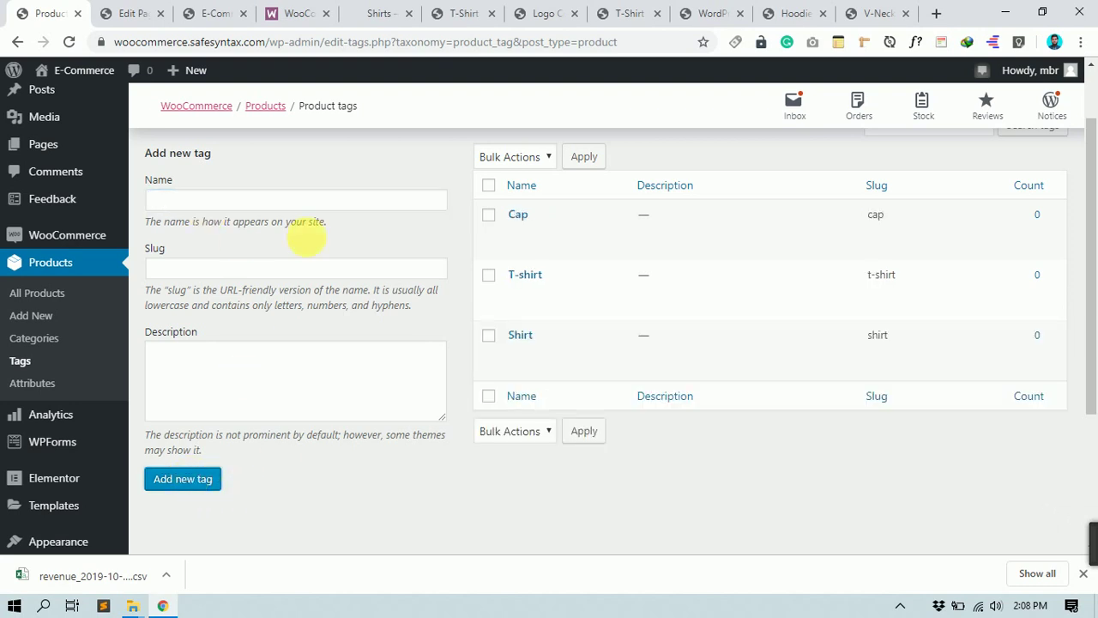
- Open the form for adding a new product, ready for entering the product name
left_click(214, 200)
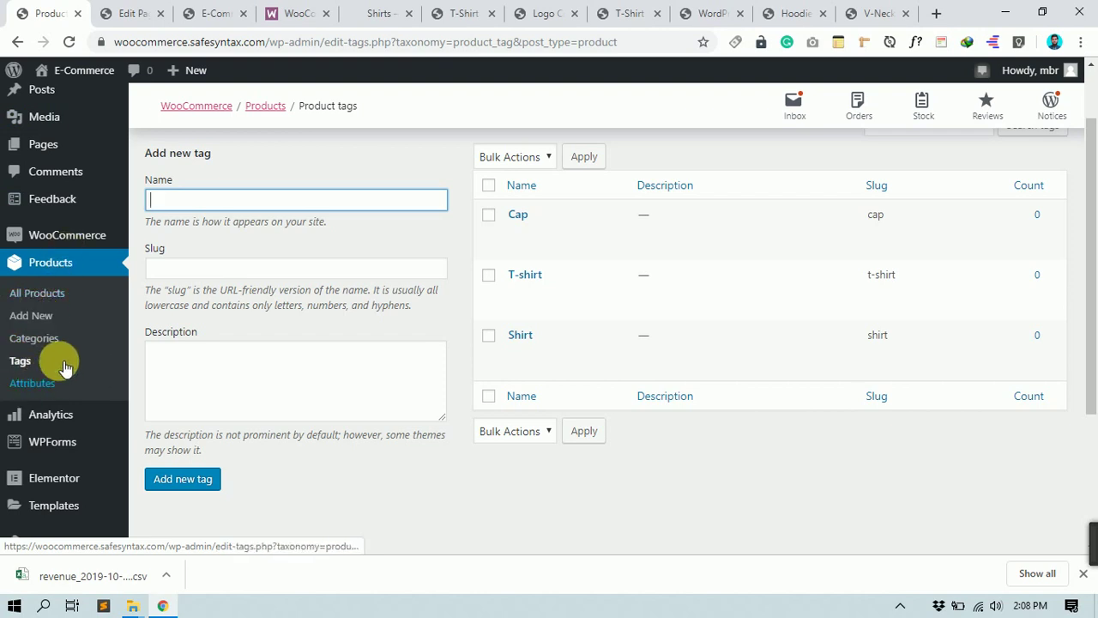
left_click(34, 319)
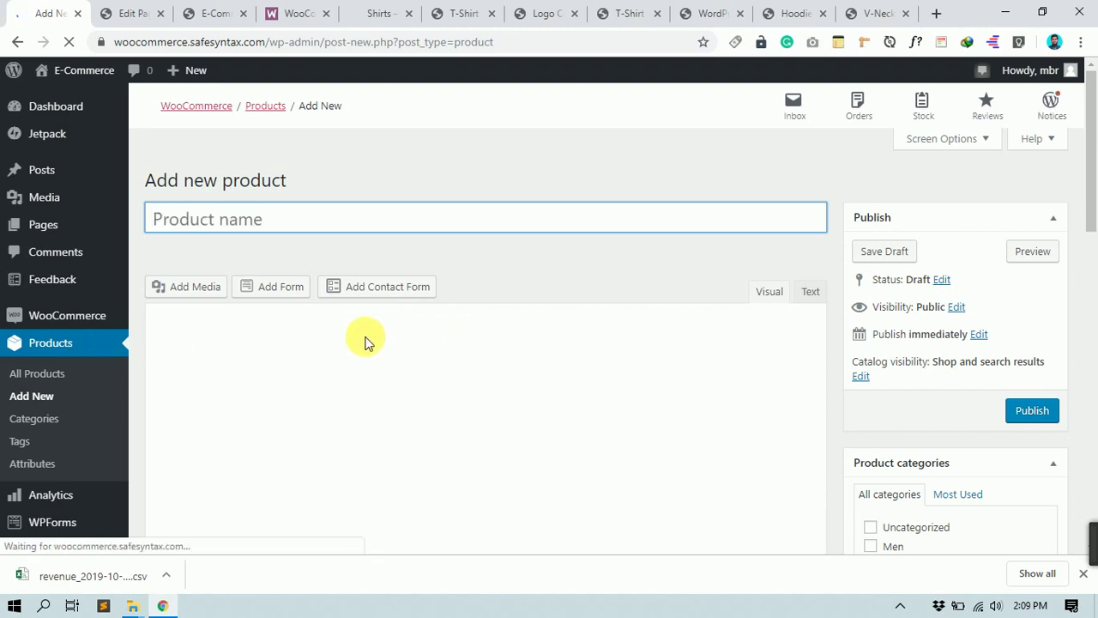
left_click(232, 218)
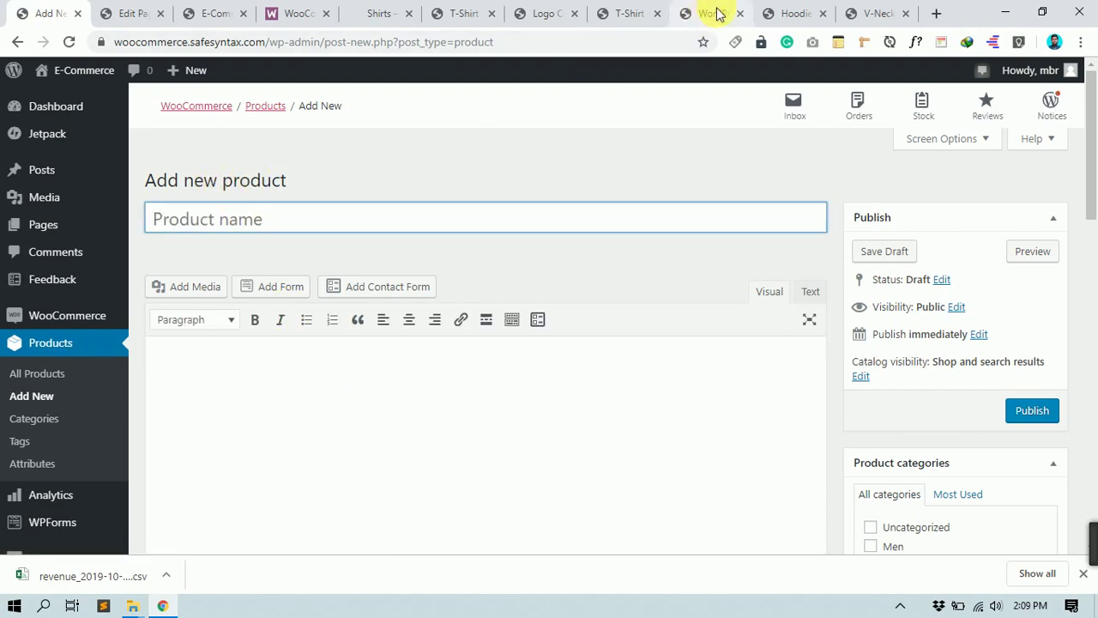
- Examine the product title on the demo store's Hoodie with Zipper page
left_click(777, 13)
scroll(734, 220, "up", 2)
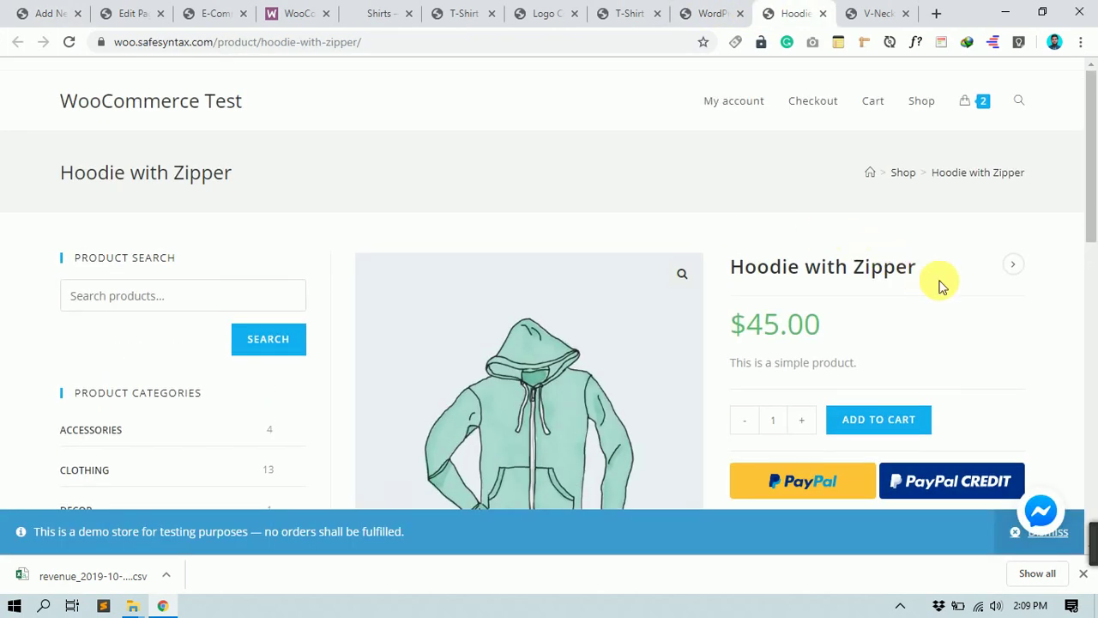
left_click_drag(939, 284, 731, 262)
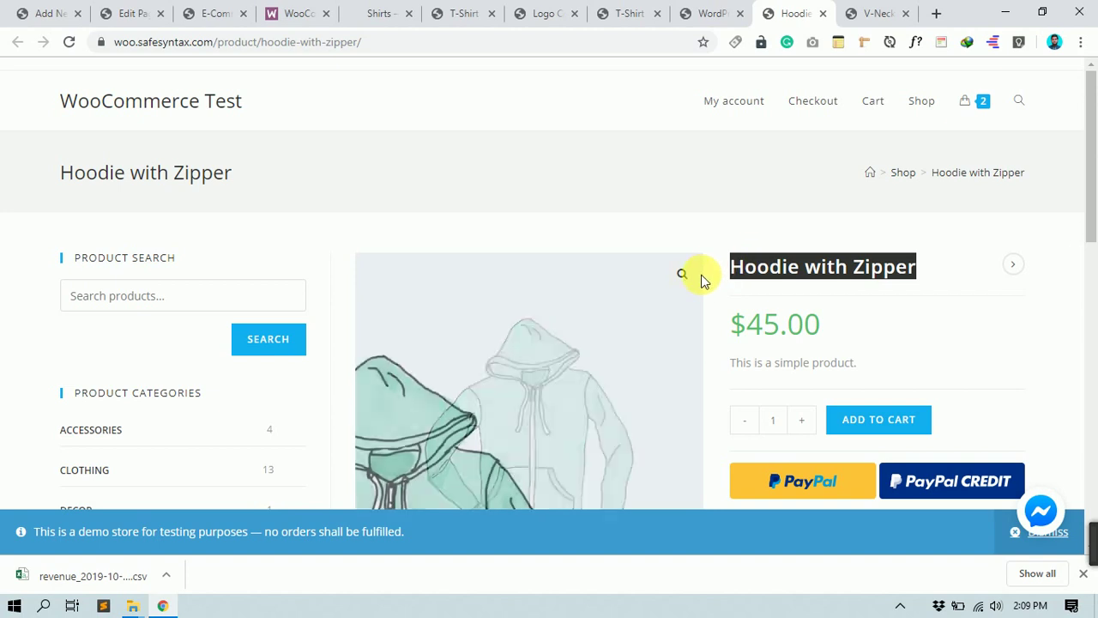
left_click(823, 289)
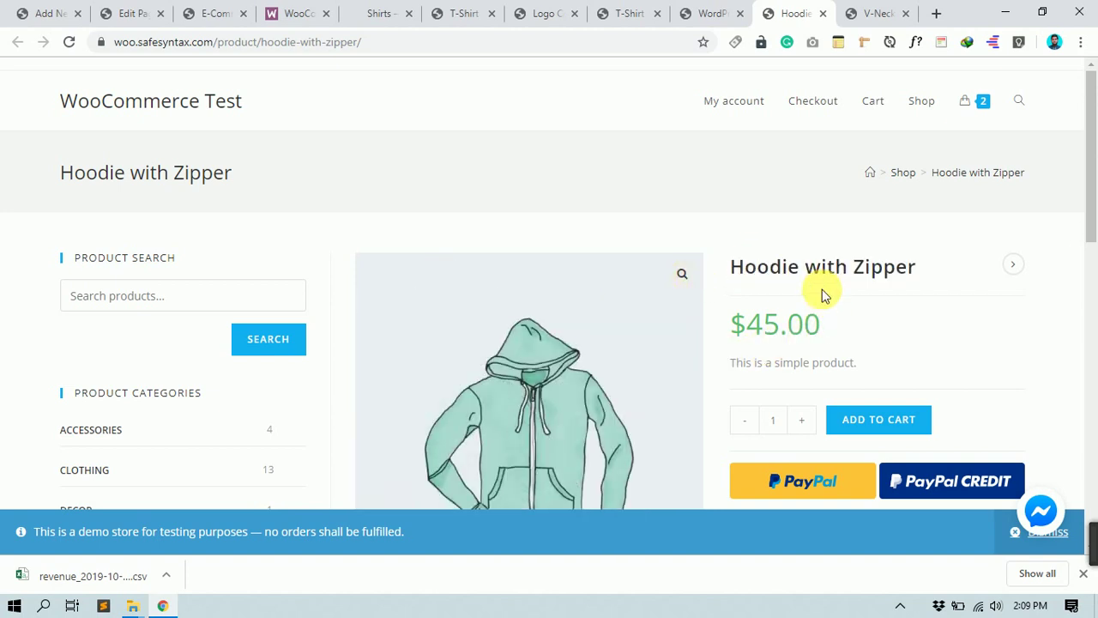
triple_click(832, 284)
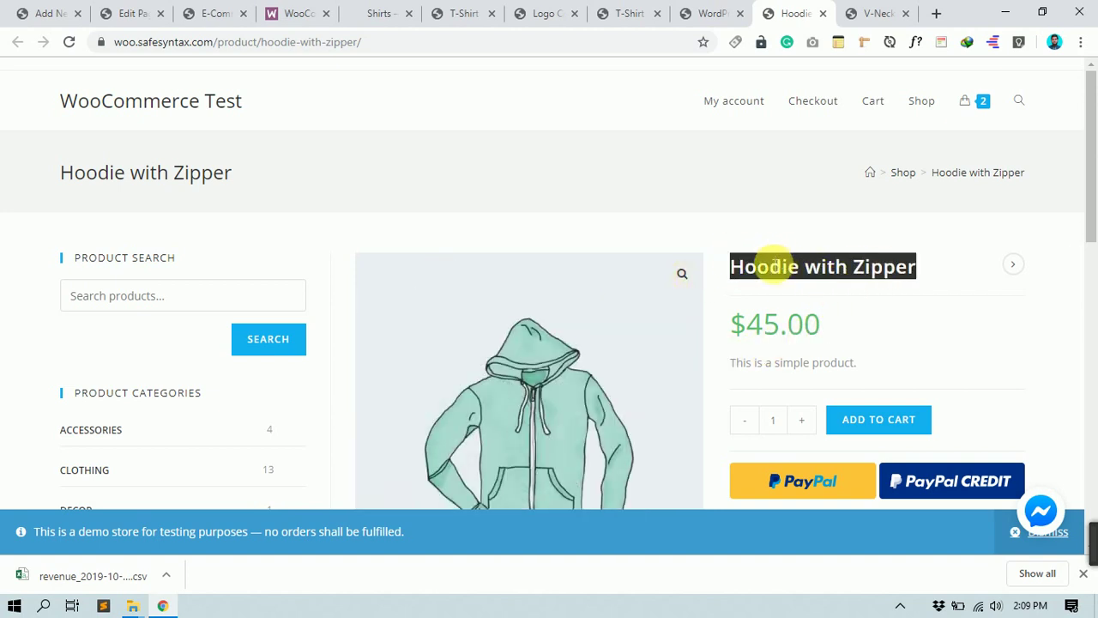
left_click(846, 259)
triple_click(846, 261)
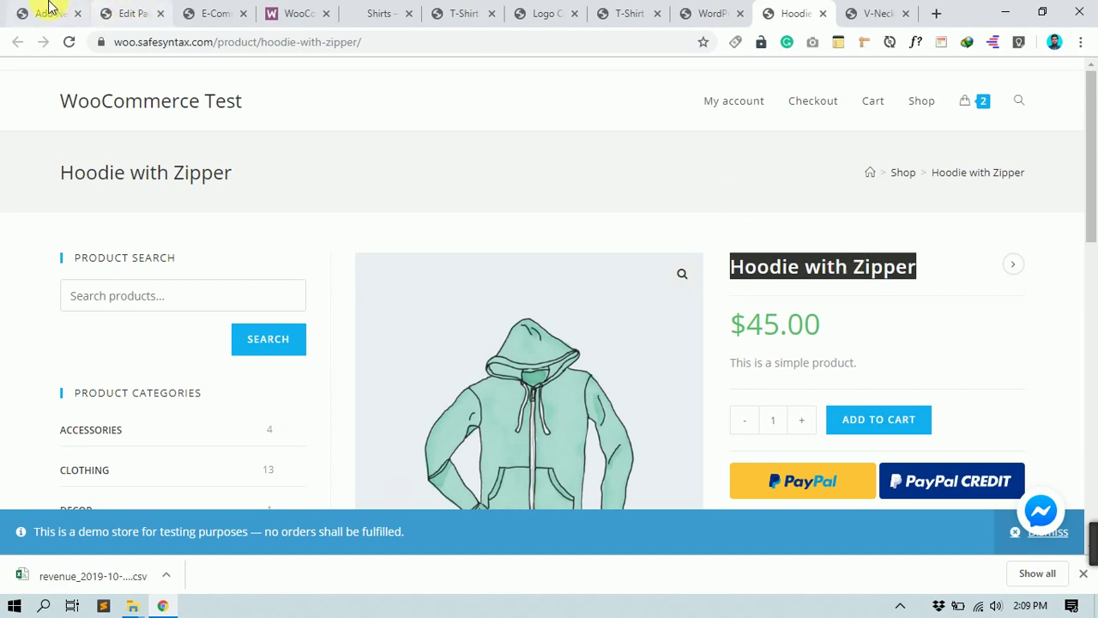
- Return to the new product form and enter Shirt as the product name
left_click(17, 10)
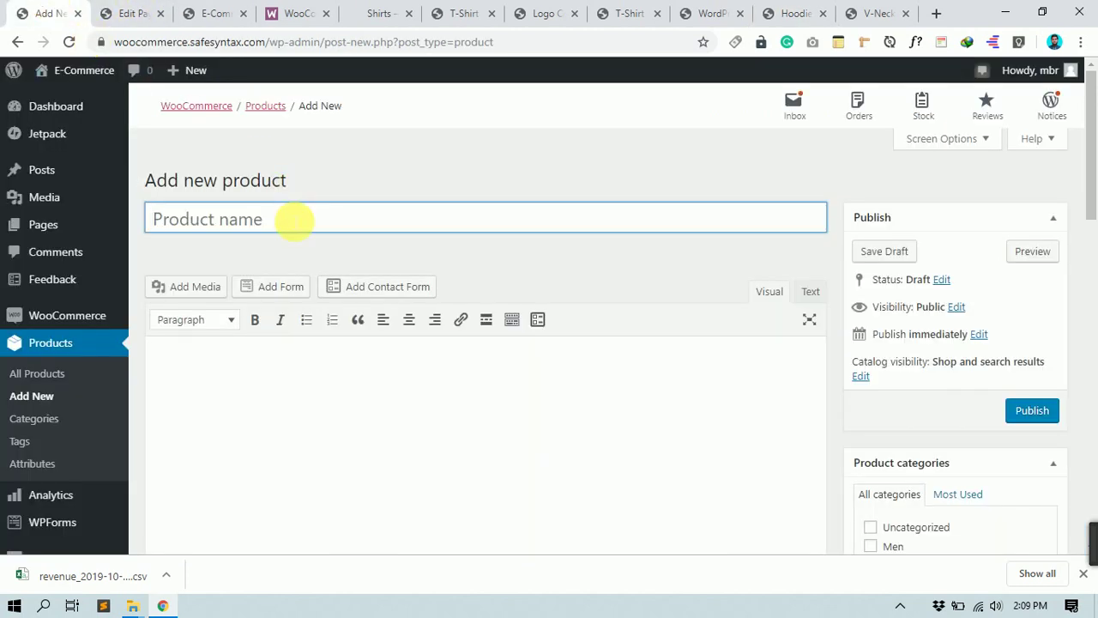
type("Shirt")
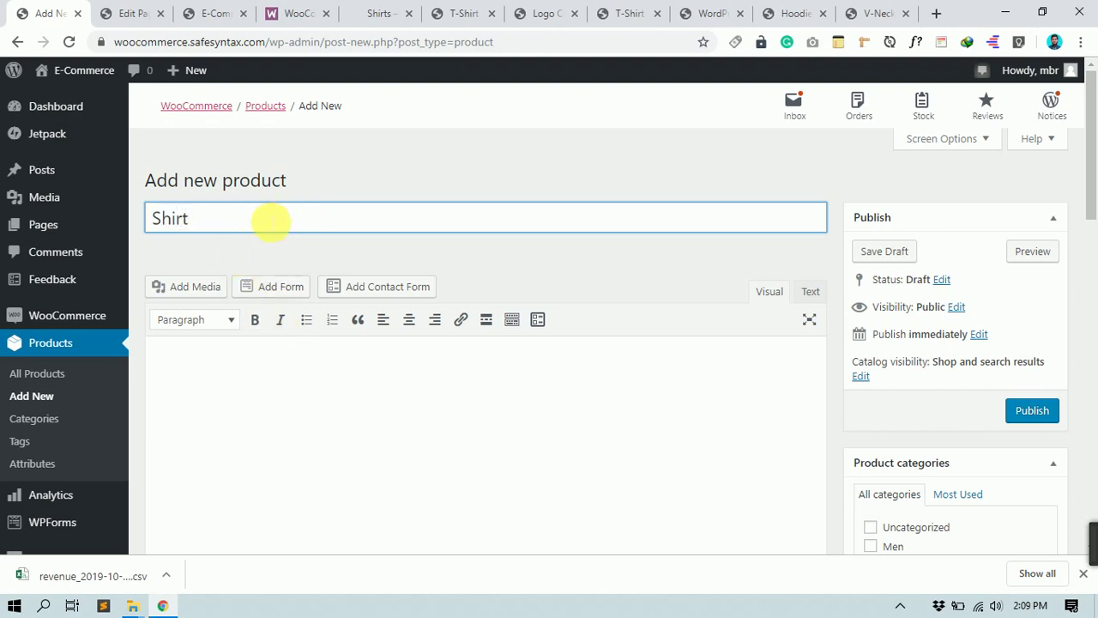
left_click_drag(272, 218, 151, 218)
left_click(465, 452)
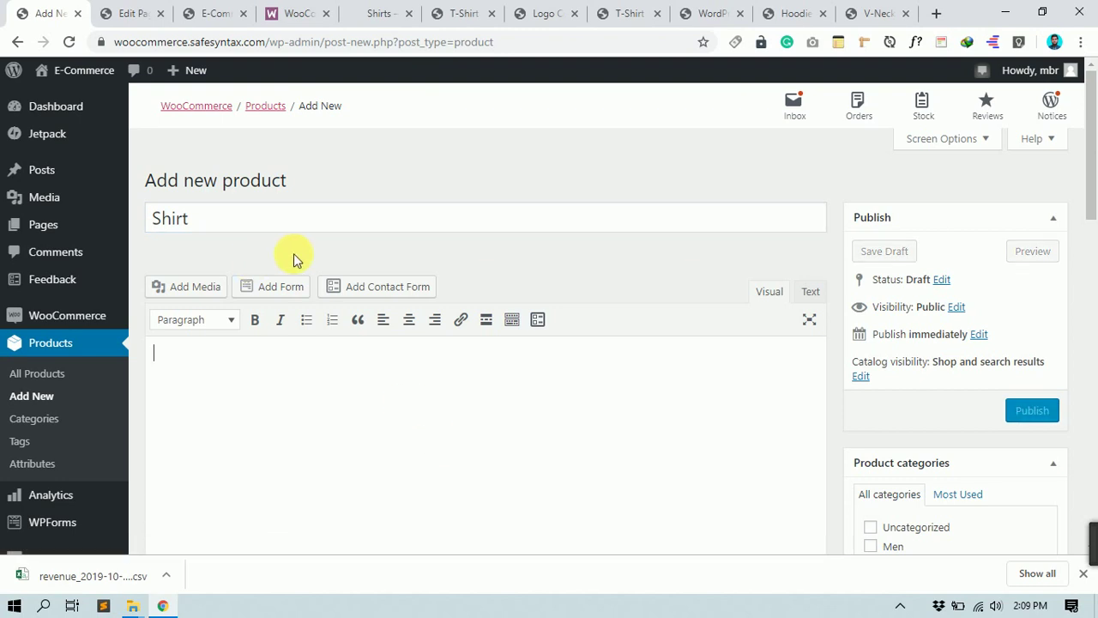
left_click(253, 220)
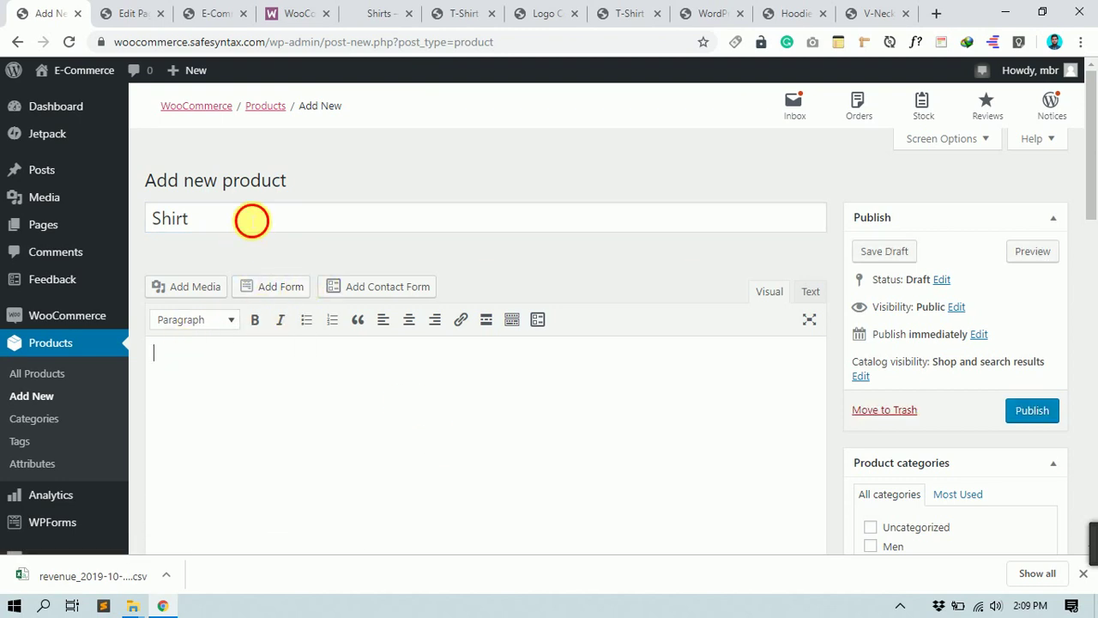
- Examine the new product form's description, OceanWP settings, product data, categories and tags sections
scroll(371, 285, "down", 2)
scroll(378, 300, "down", 1)
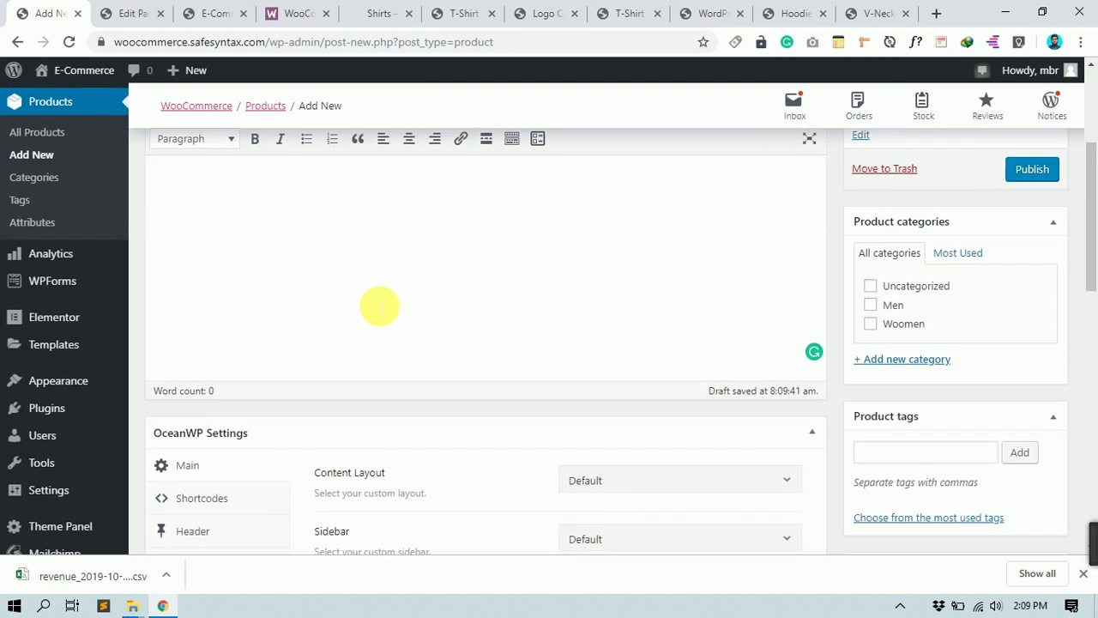
scroll(378, 300, "down", 3)
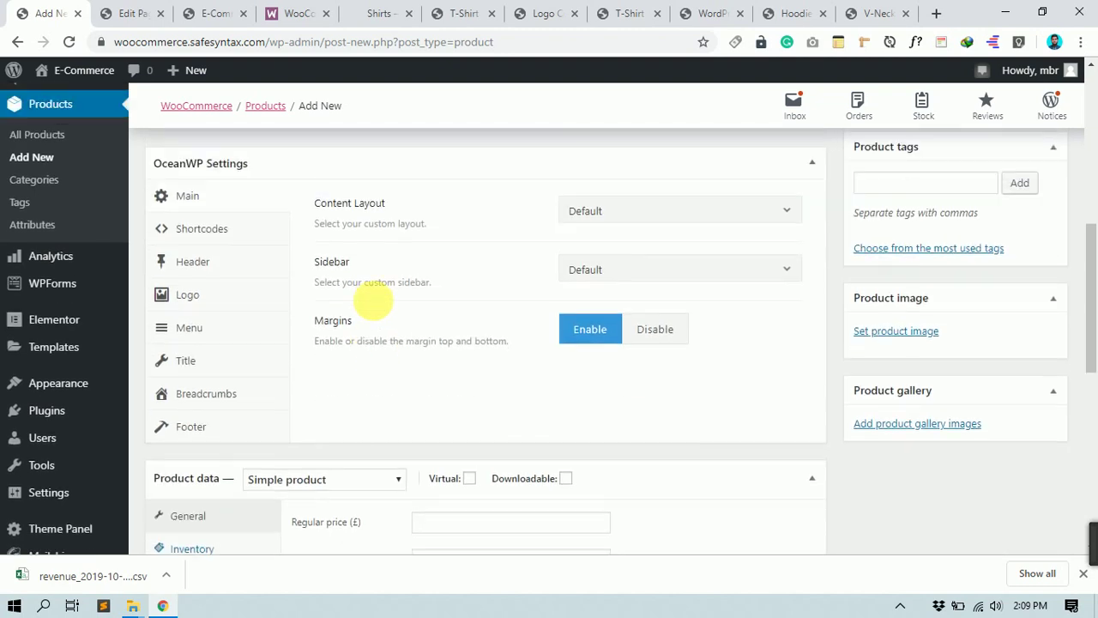
scroll(718, 375, "up", 2)
scroll(717, 375, "up", 1)
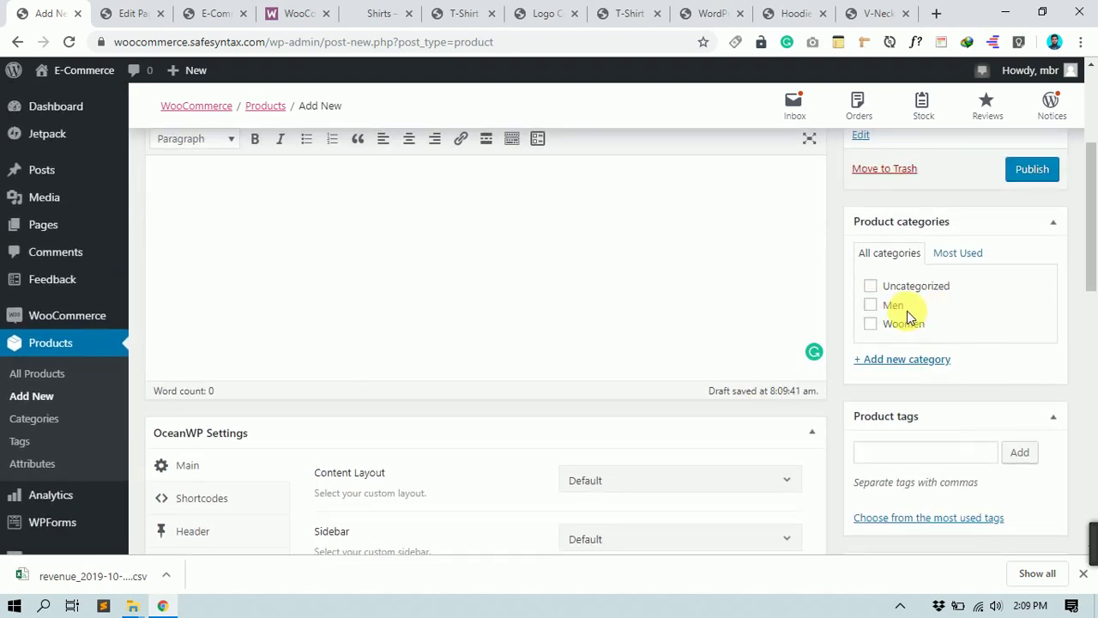
scroll(548, 303, "up", 2)
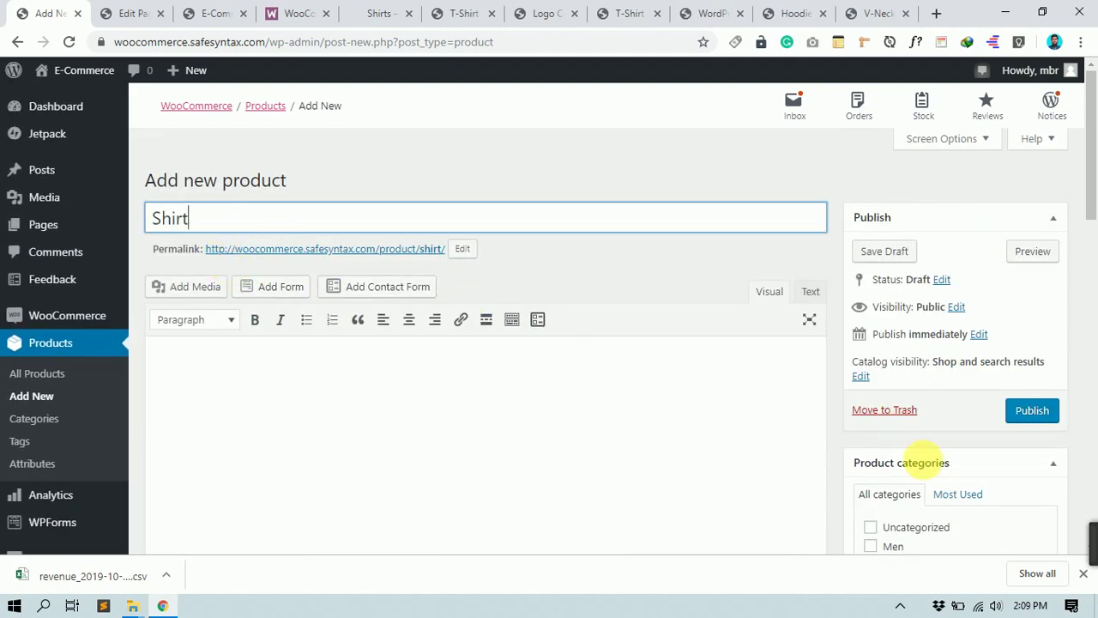
scroll(956, 478, "down", 1)
scroll(956, 478, "down", 2)
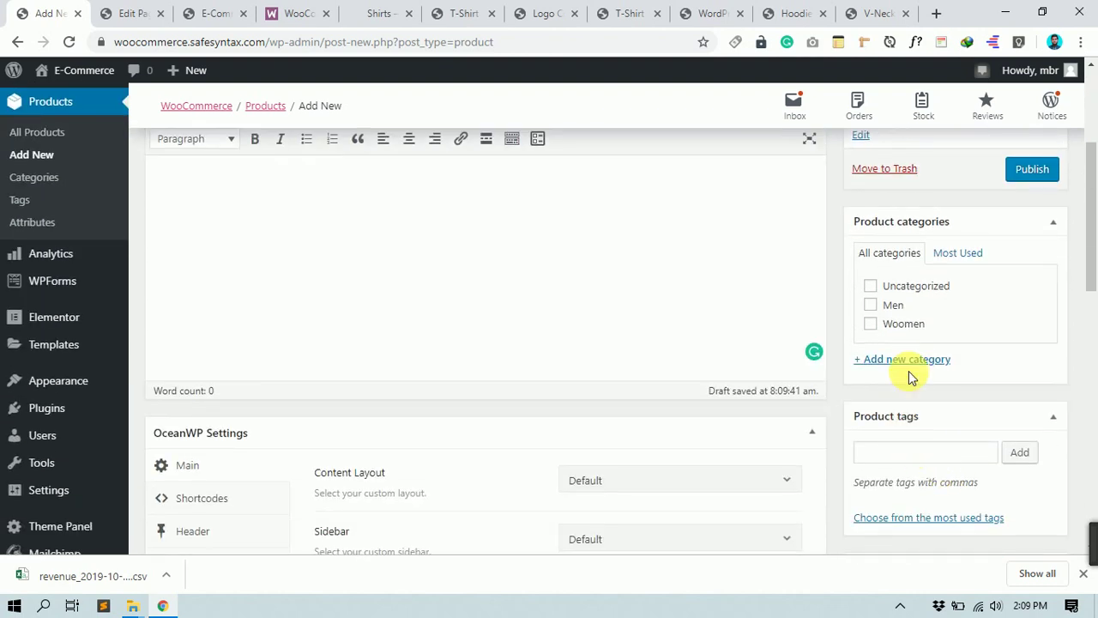
- Assign the product to the Woomen category and show the most used product tags
left_click(892, 322)
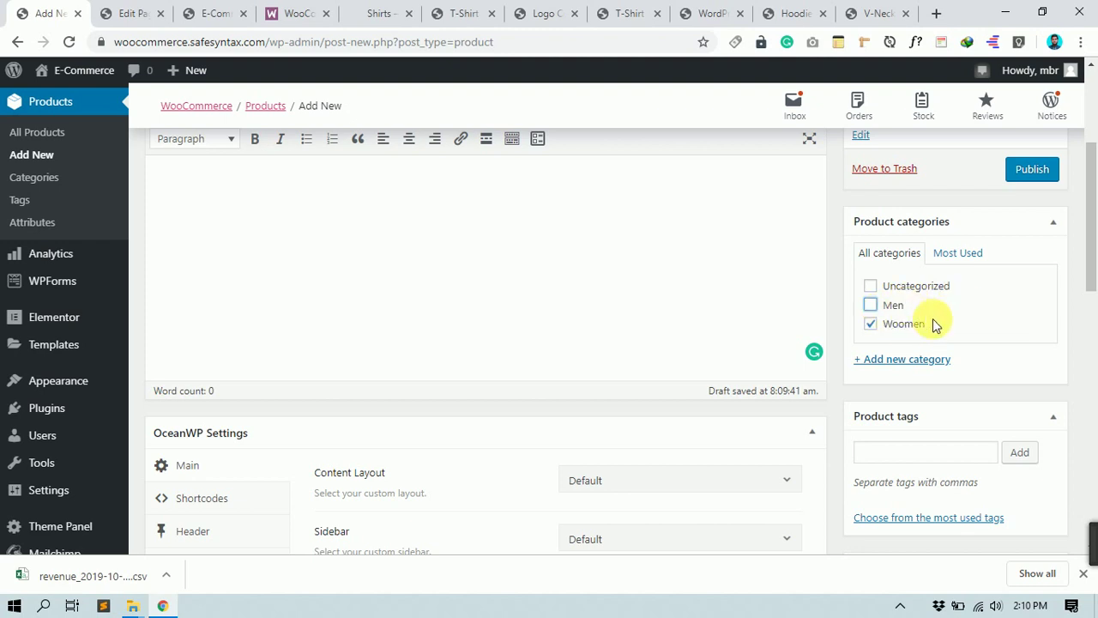
scroll(792, 331, "down", 3)
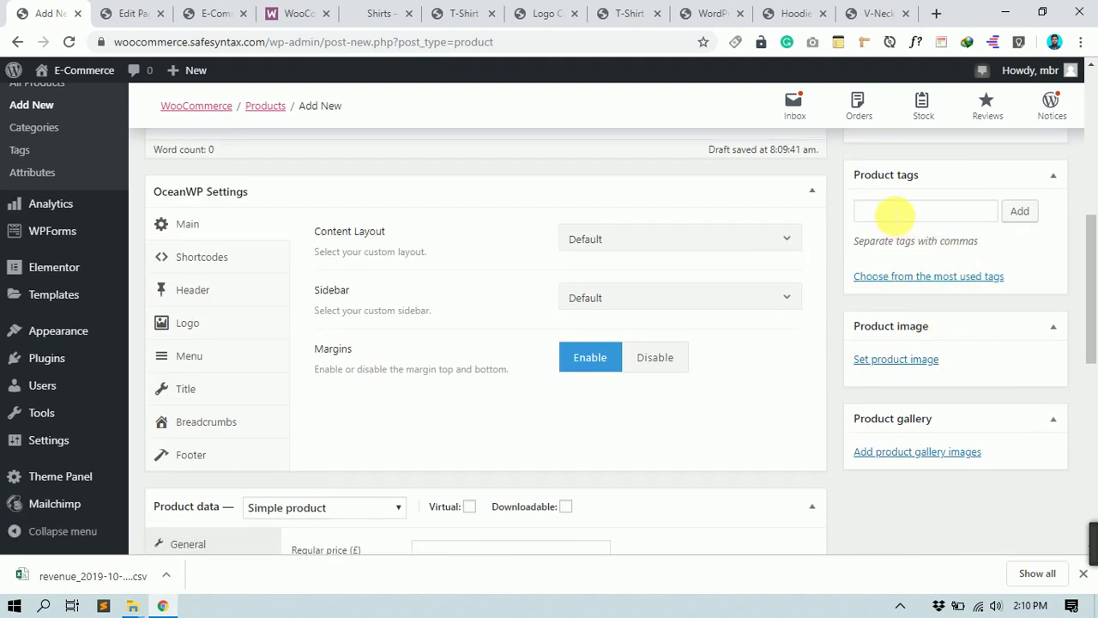
left_click(889, 213)
left_click(915, 277)
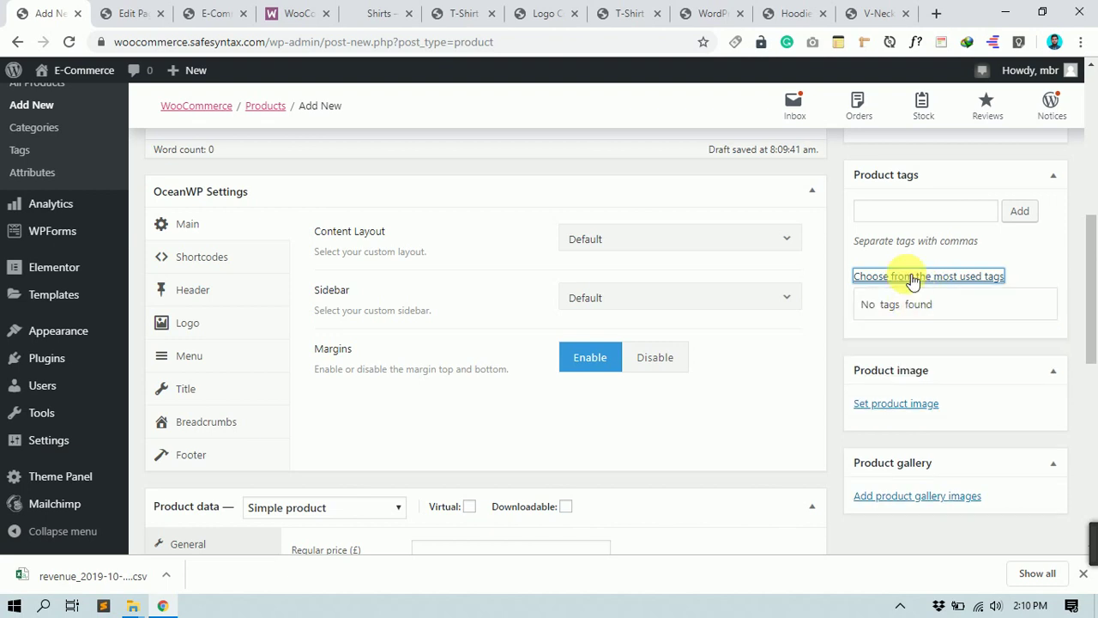
scroll(914, 280, "up", 1)
- Add the tags Shirt and Woomen to the product
left_click(909, 289)
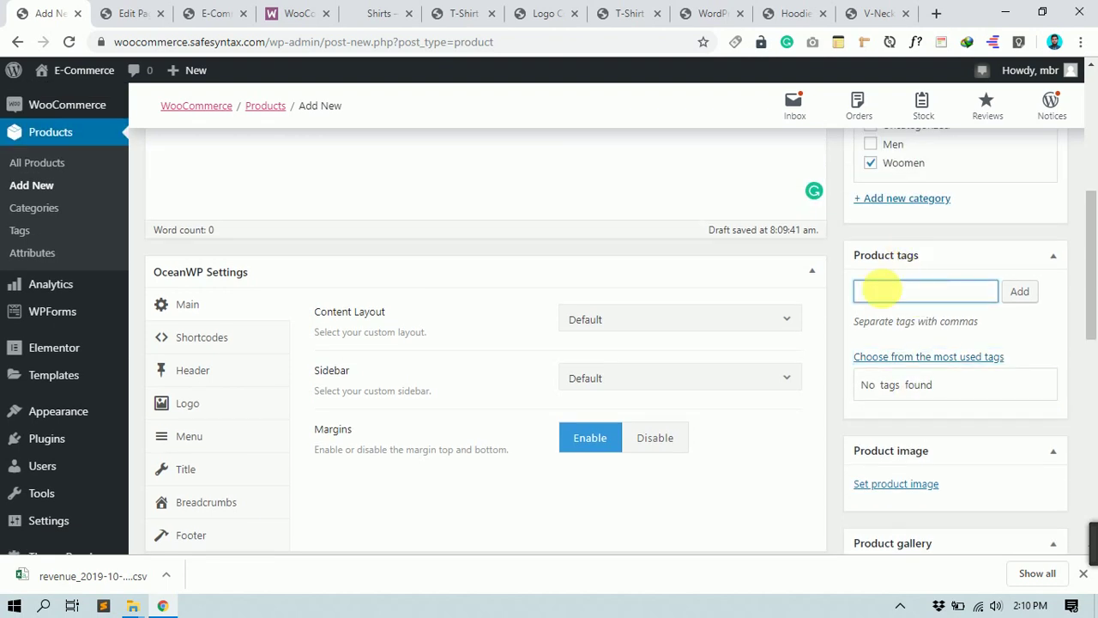
left_click(1025, 295)
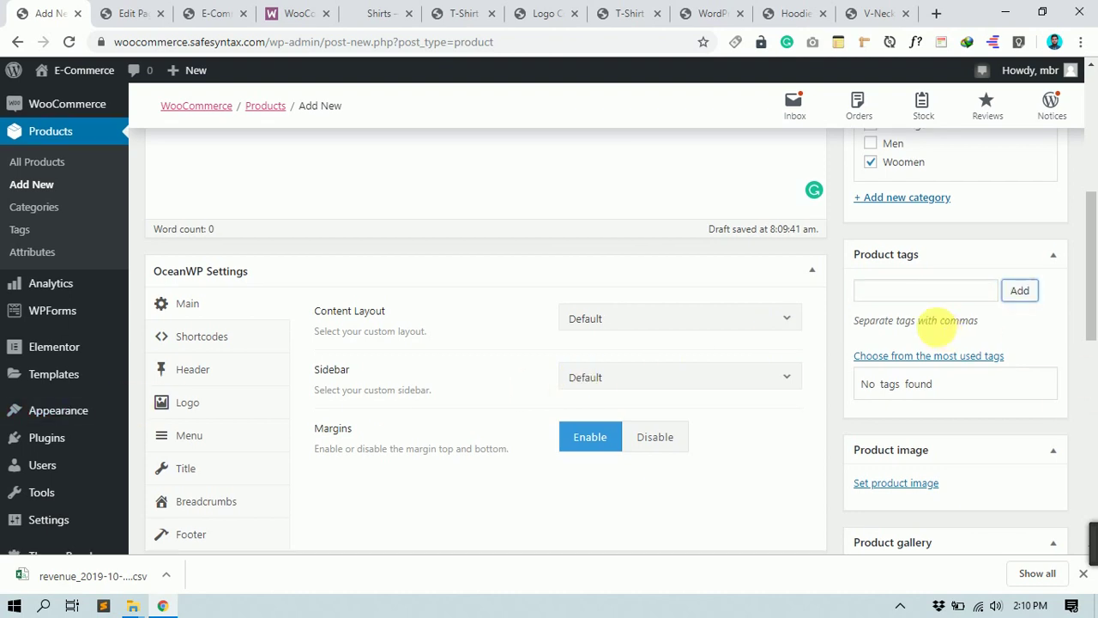
scroll(944, 334, "down", 2)
scroll(944, 330, "up", 3)
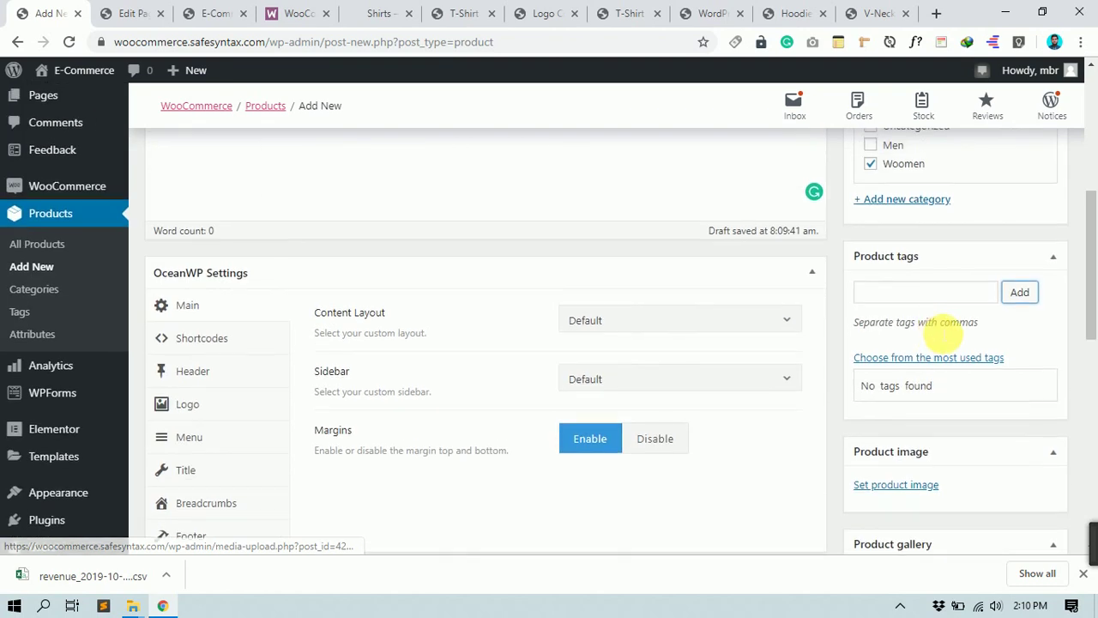
left_click(946, 374)
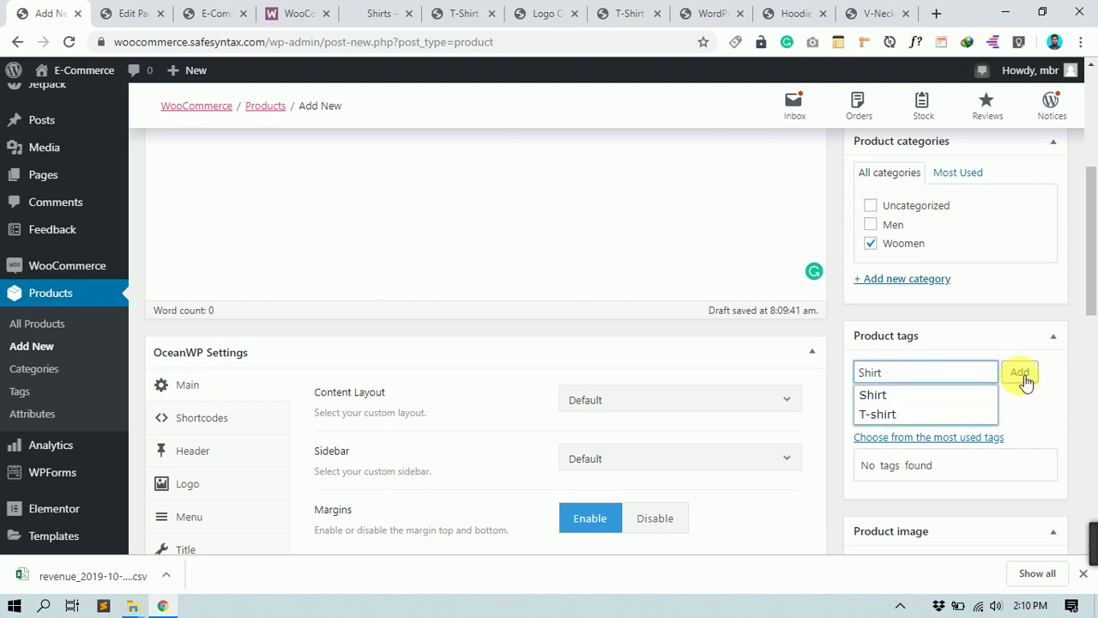
left_click(927, 393)
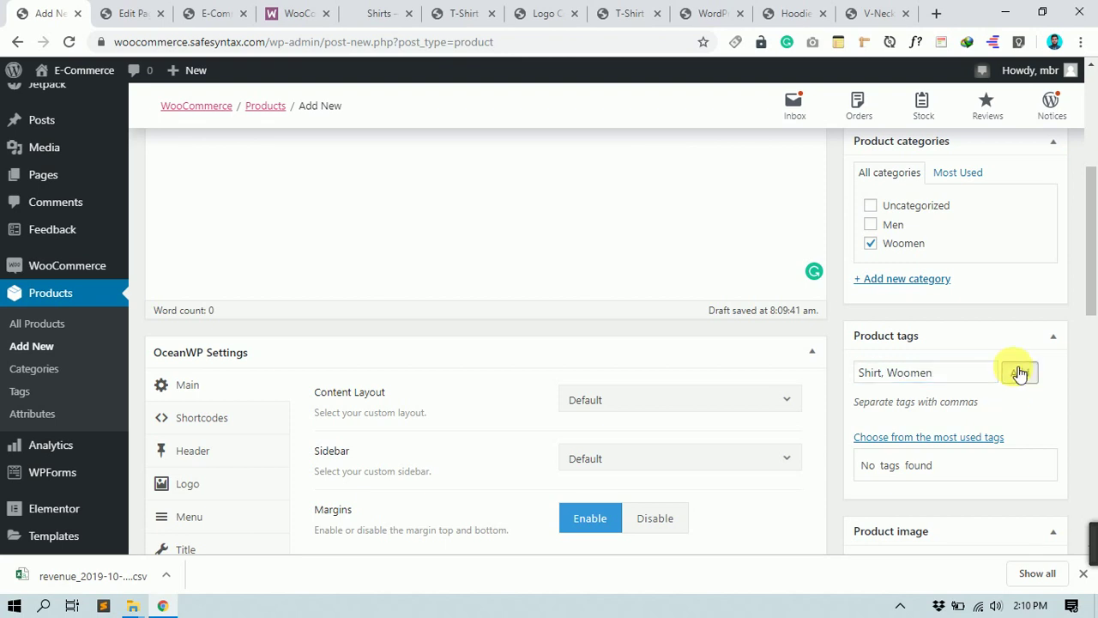
left_click(1017, 373)
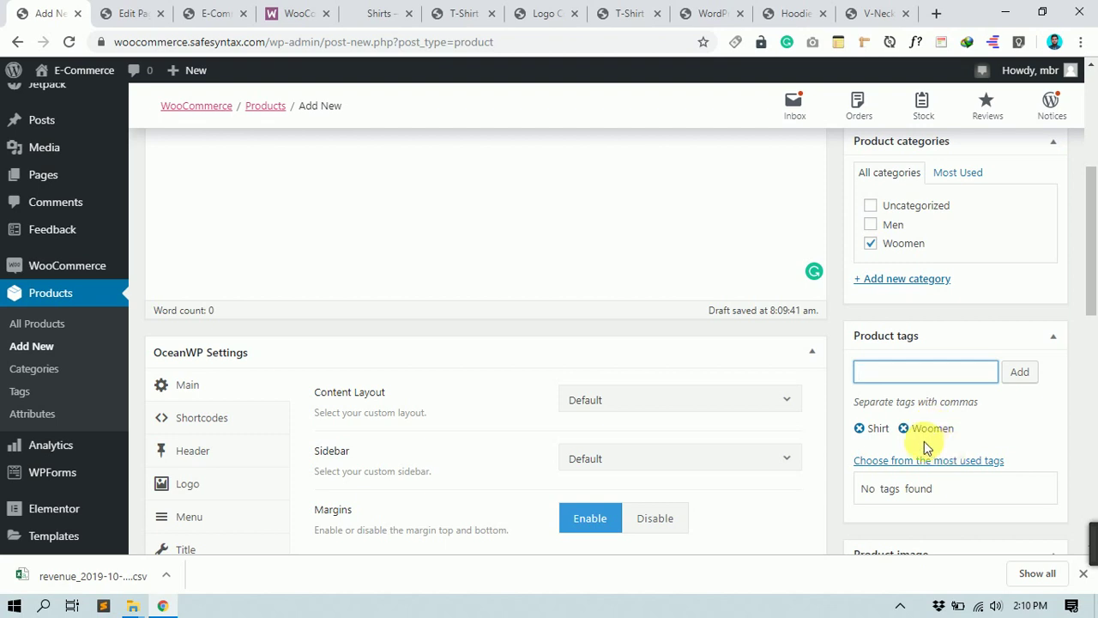
- Examine the description text on the demo store's Hoodie with Zipper page
scroll(920, 446, "down", 1)
scroll(552, 447, "up", 5)
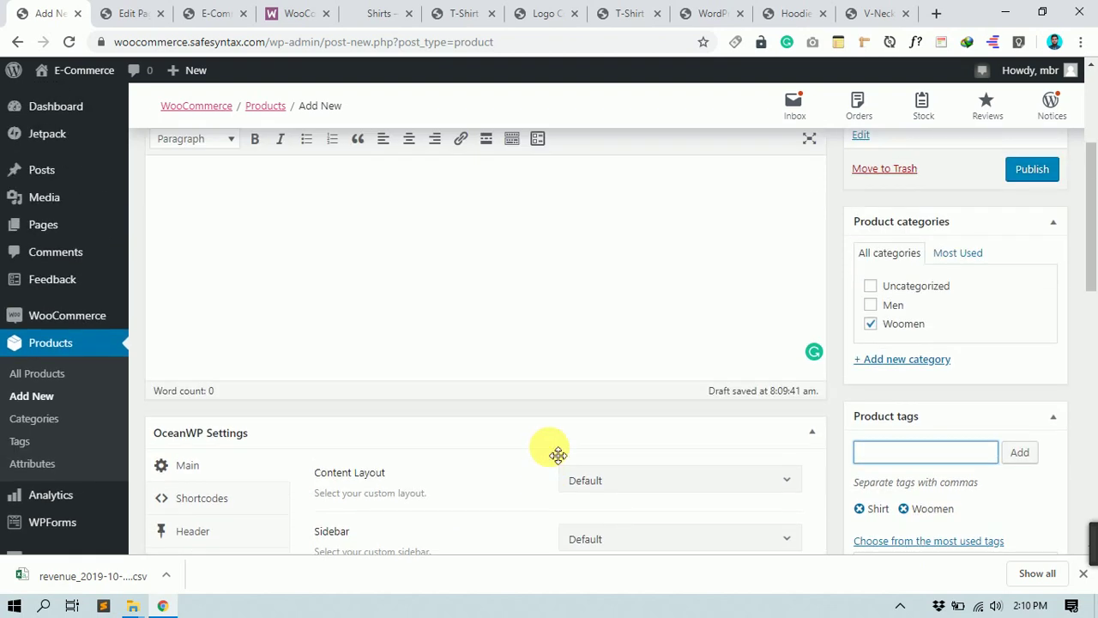
scroll(553, 449, "down", 5)
scroll(549, 446, "up", 5)
left_click(183, 417)
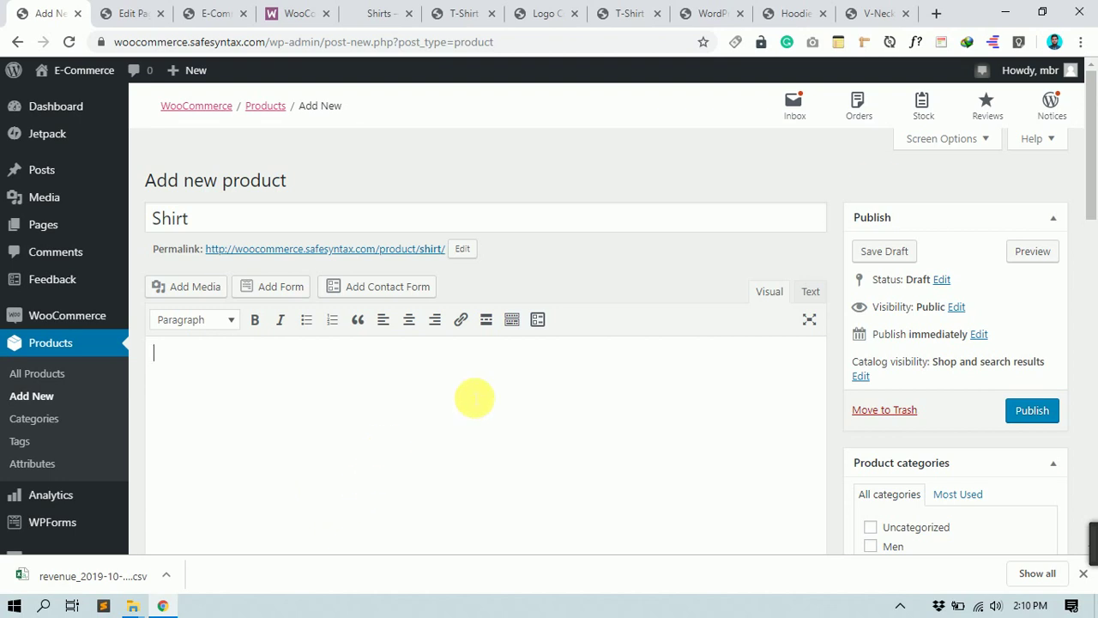
left_click(794, 12)
scroll(592, 180, "down", 5)
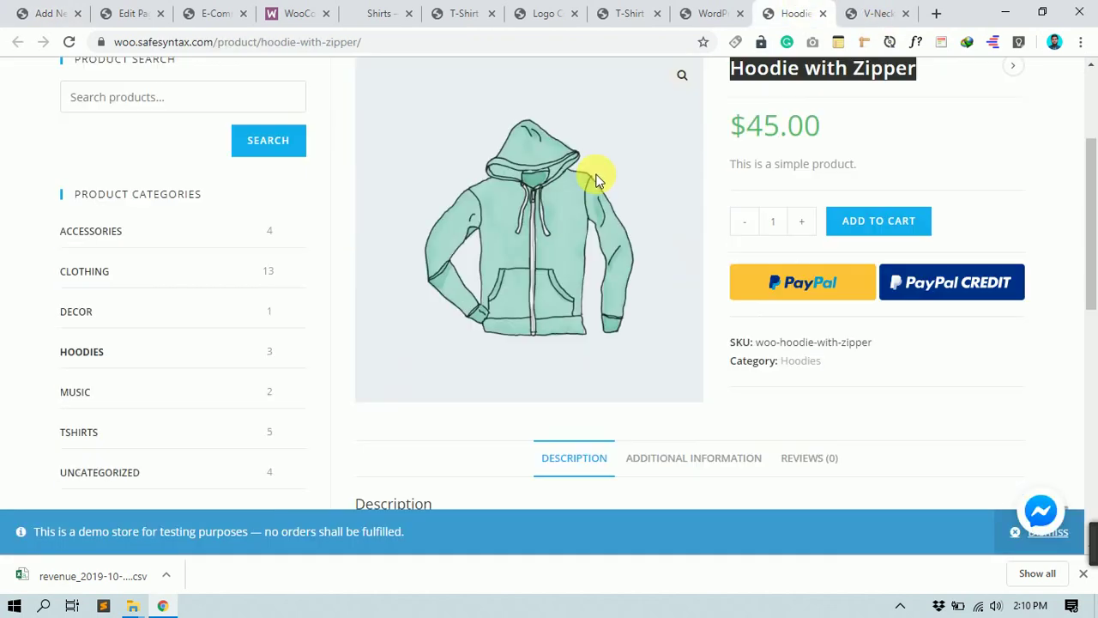
left_click_drag(353, 275, 792, 362)
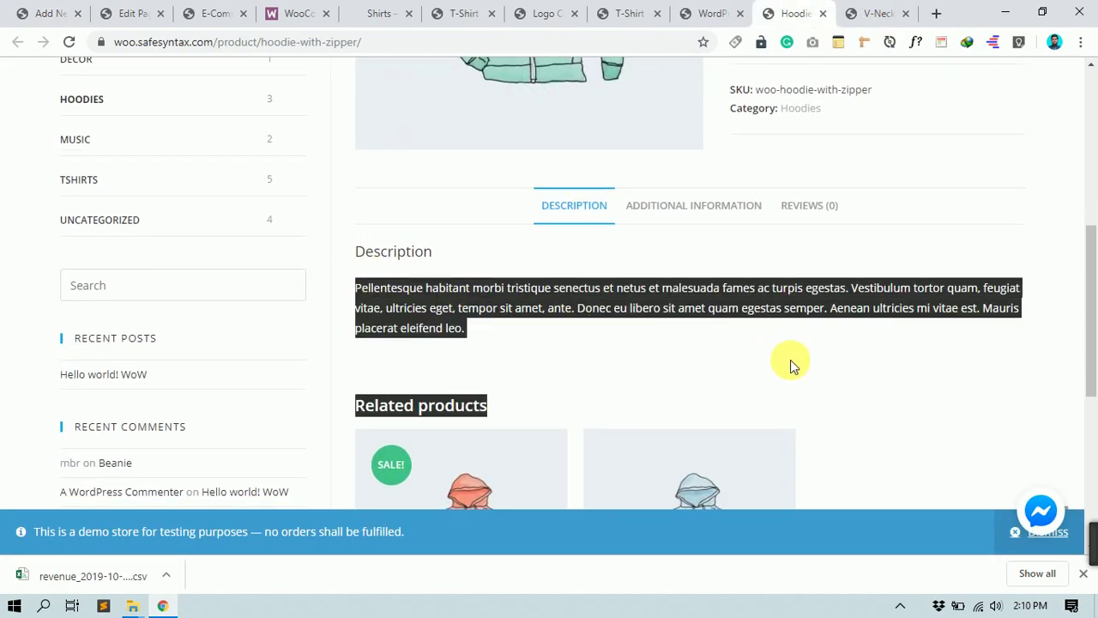
left_click(669, 317)
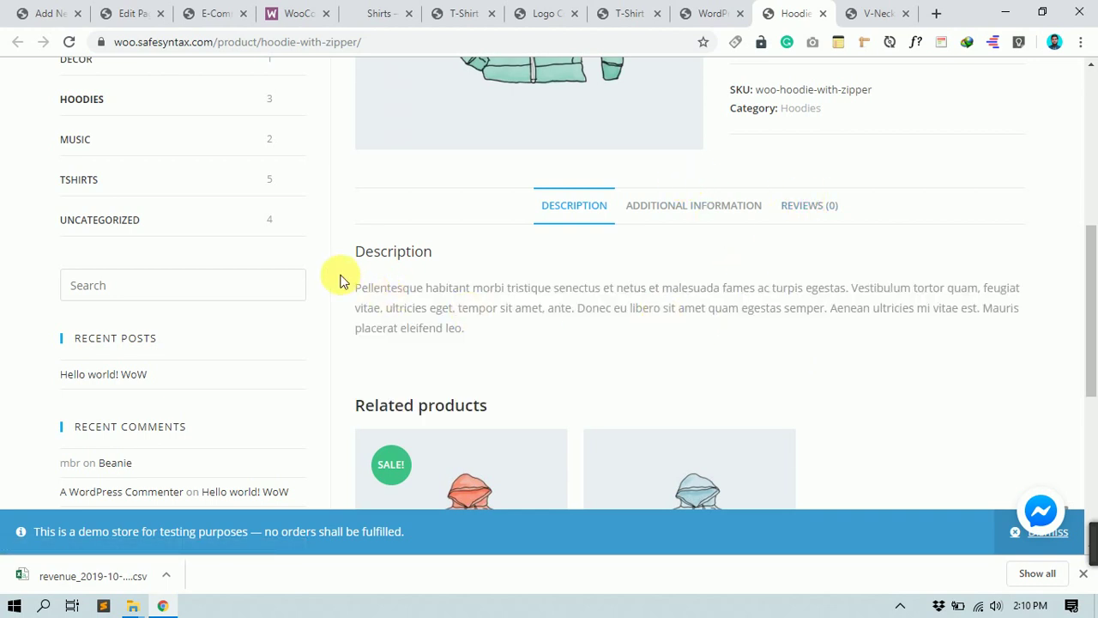
left_click_drag(491, 350, 350, 287)
left_click(349, 287)
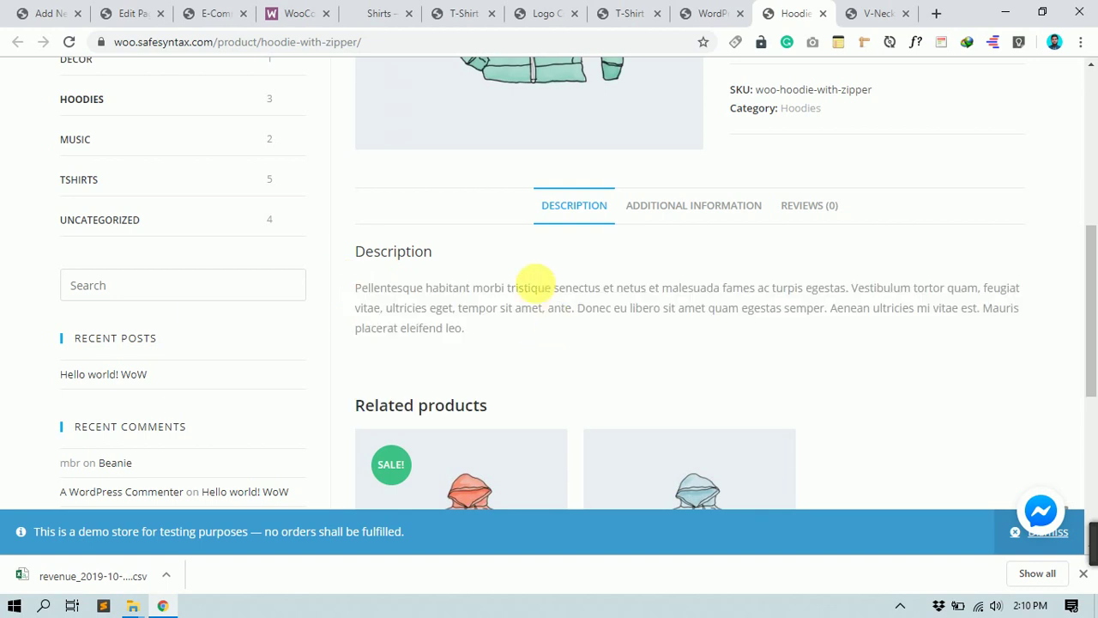
left_click(316, 11)
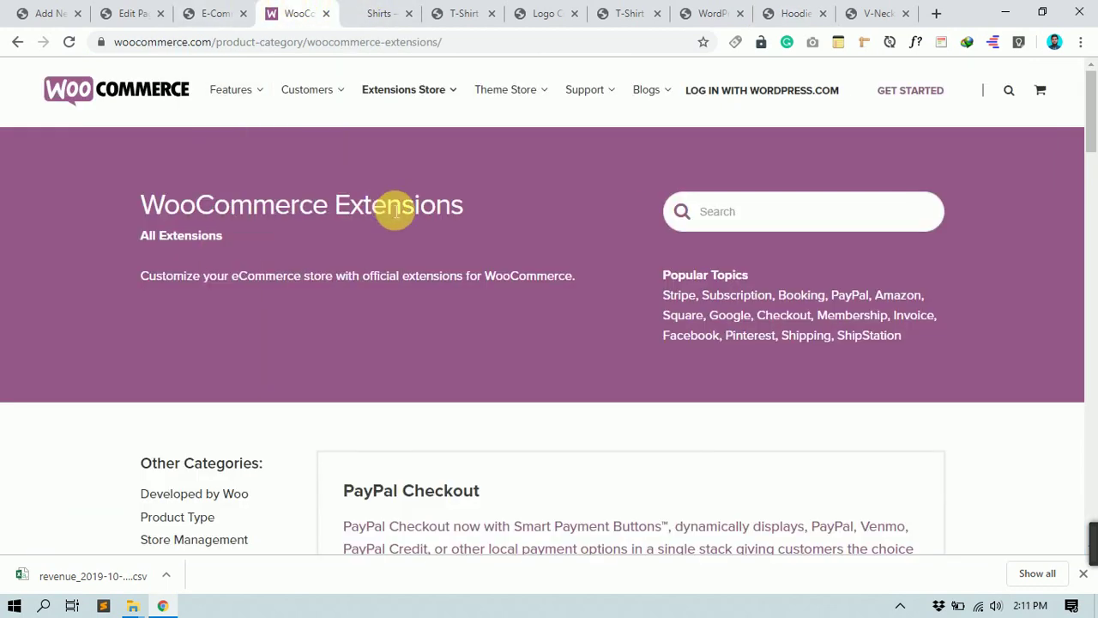
- Try bold formatting on the sample text sdfjsdhf in the new product's description and clear that text again
left_click(26, 10)
scroll(284, 374, "down", 3)
scroll(284, 374, "up", 1)
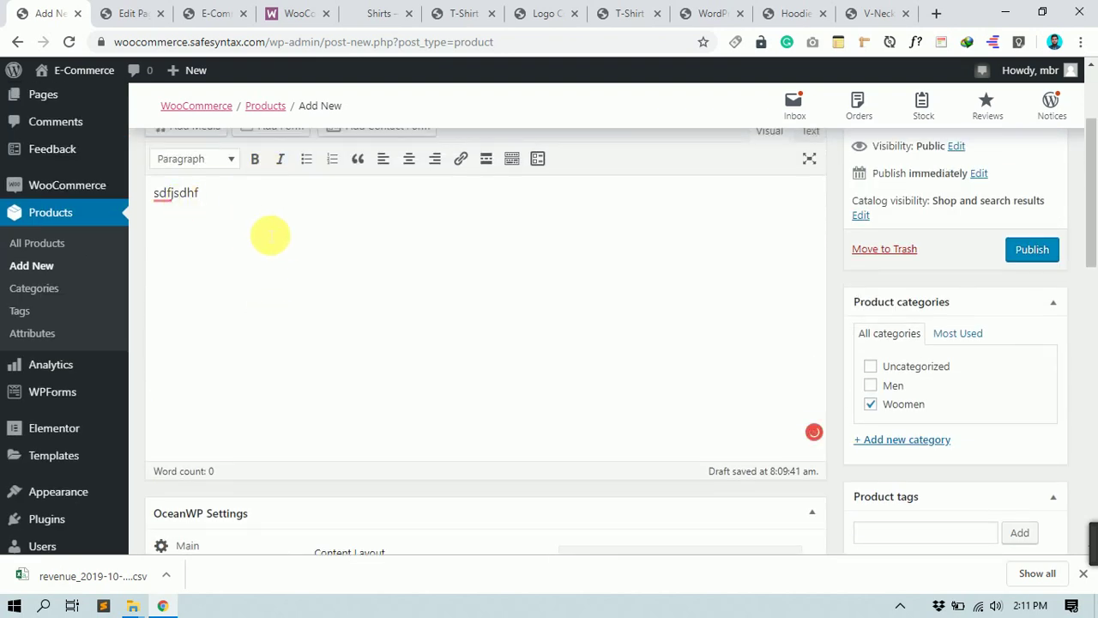
double_click(162, 196)
left_click(252, 160)
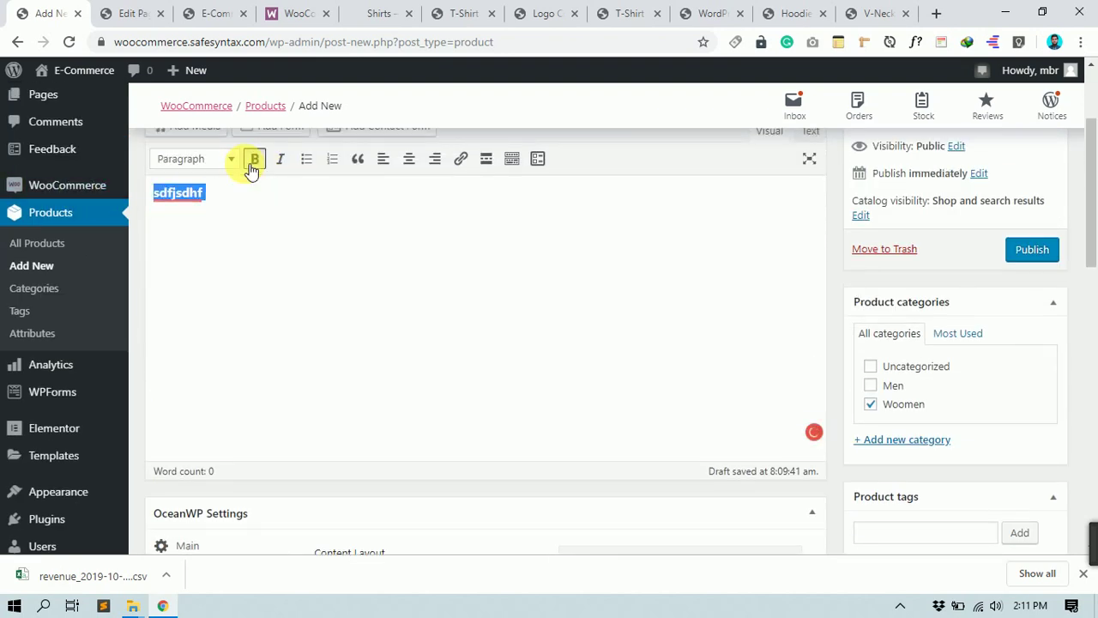
left_click(532, 277)
scroll(360, 257, "up", 2)
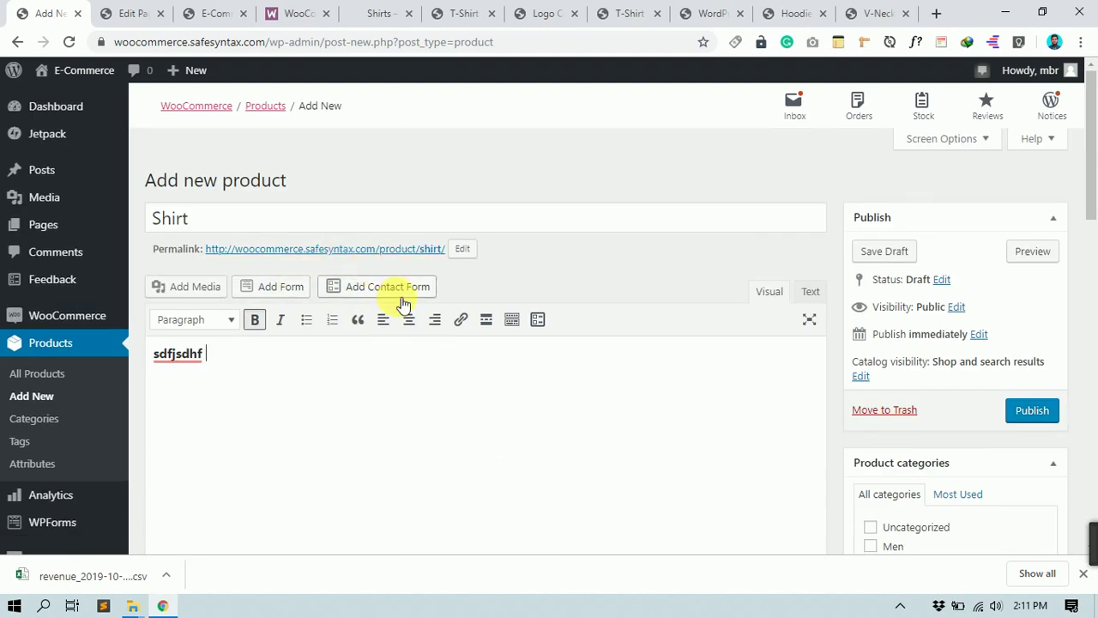
left_click_drag(210, 353, 161, 354)
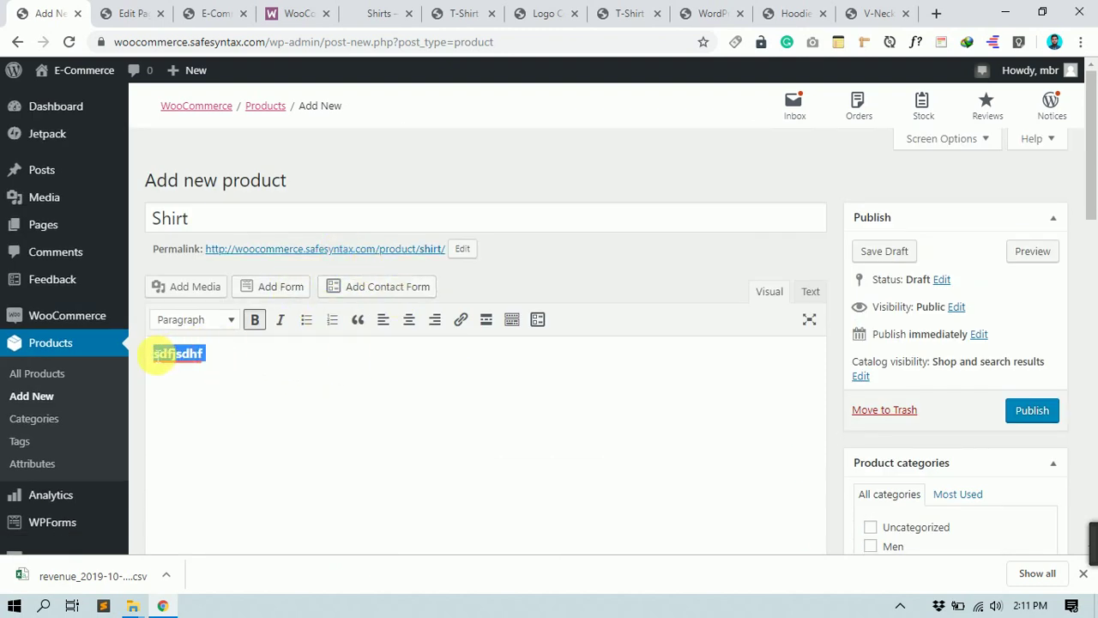
key("BackSpace")
scroll(252, 429, "down", 2)
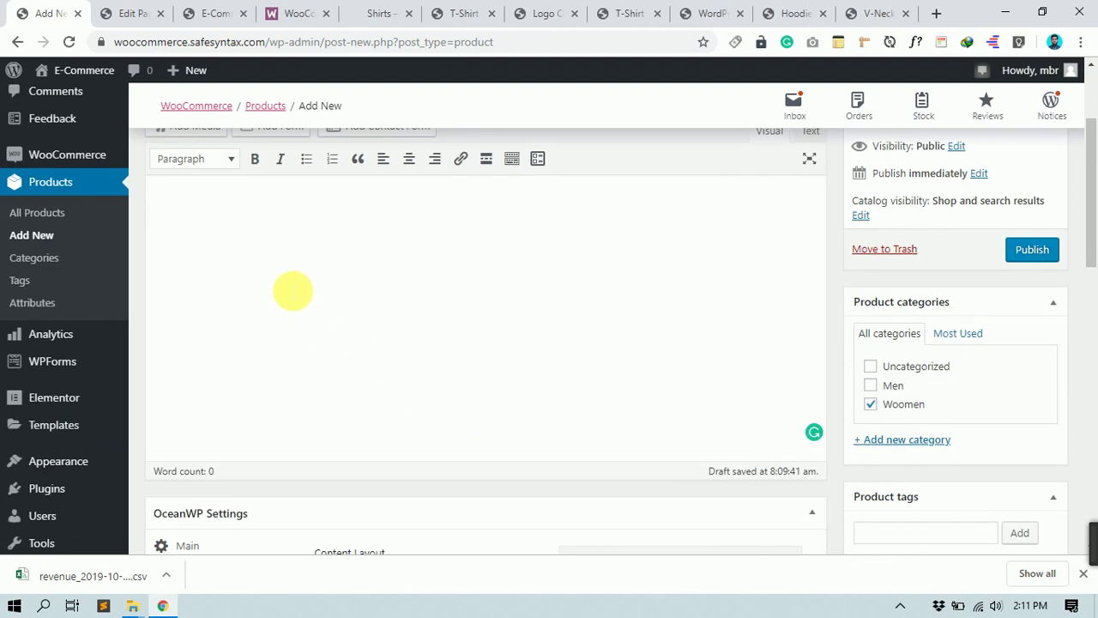
scroll(224, 422, "up", 2)
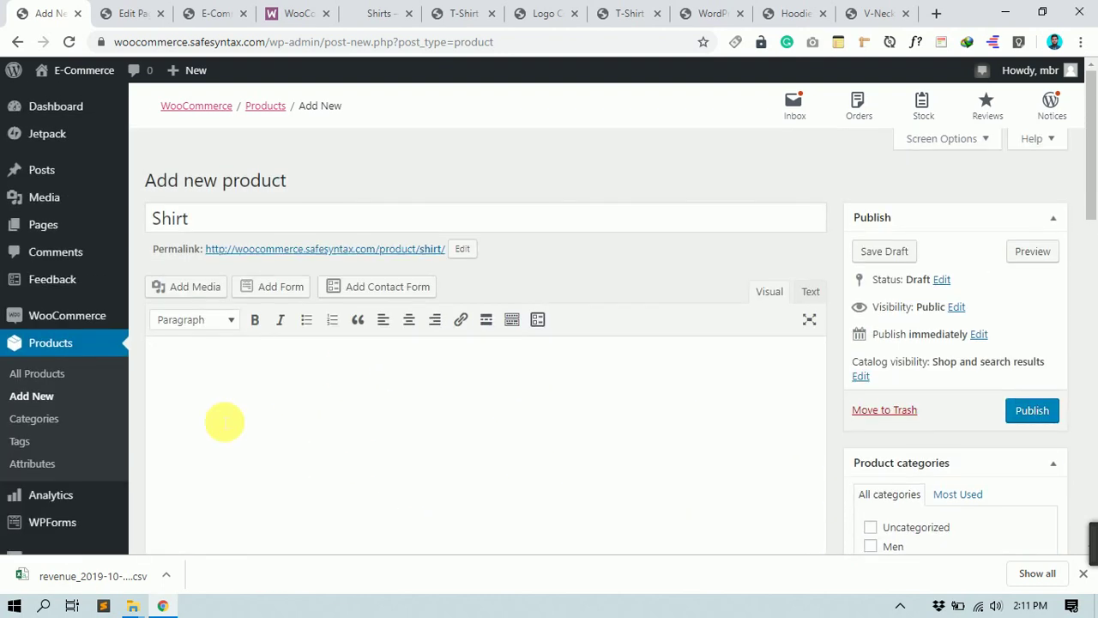
- Copy the description paragraph from the demo store's V-Neck T-Shirt page
left_click(882, 8)
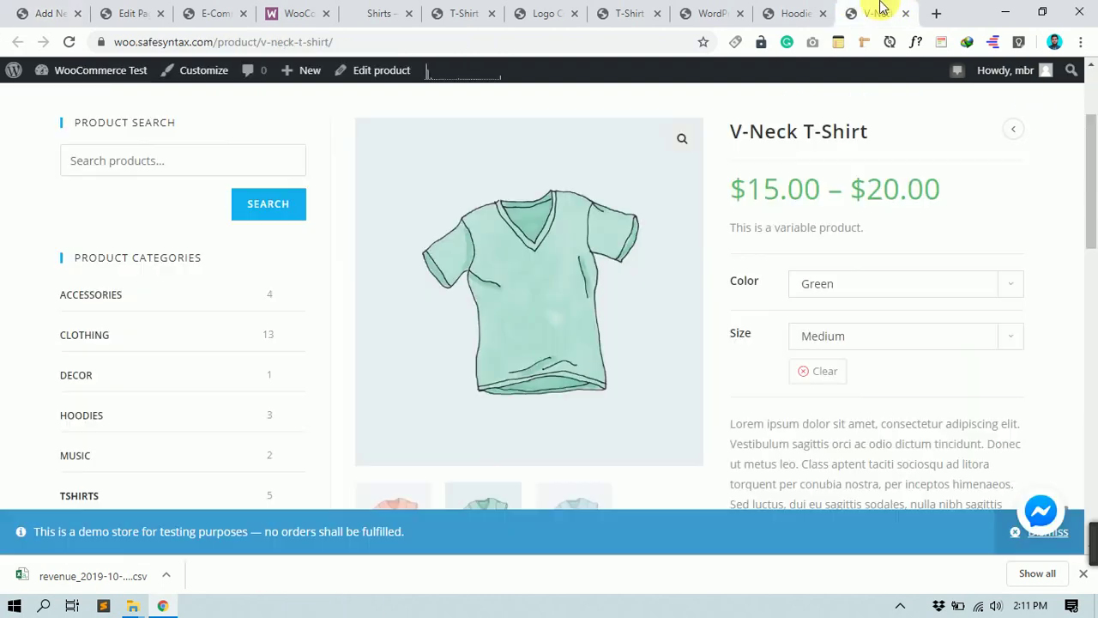
scroll(801, 326, "down", 10)
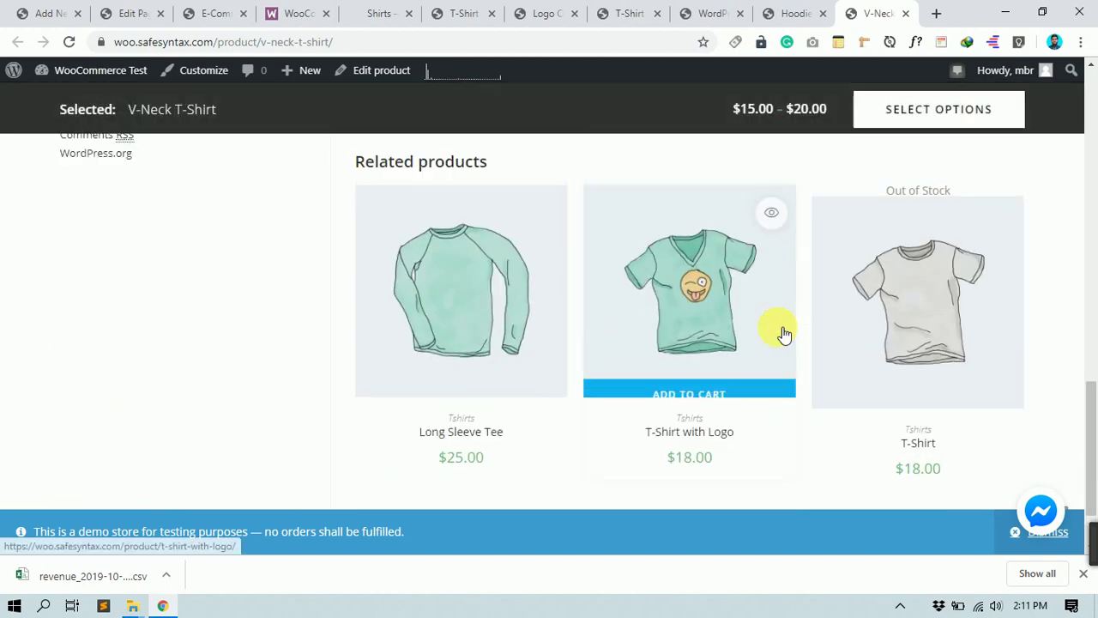
scroll(777, 330, "up", 3)
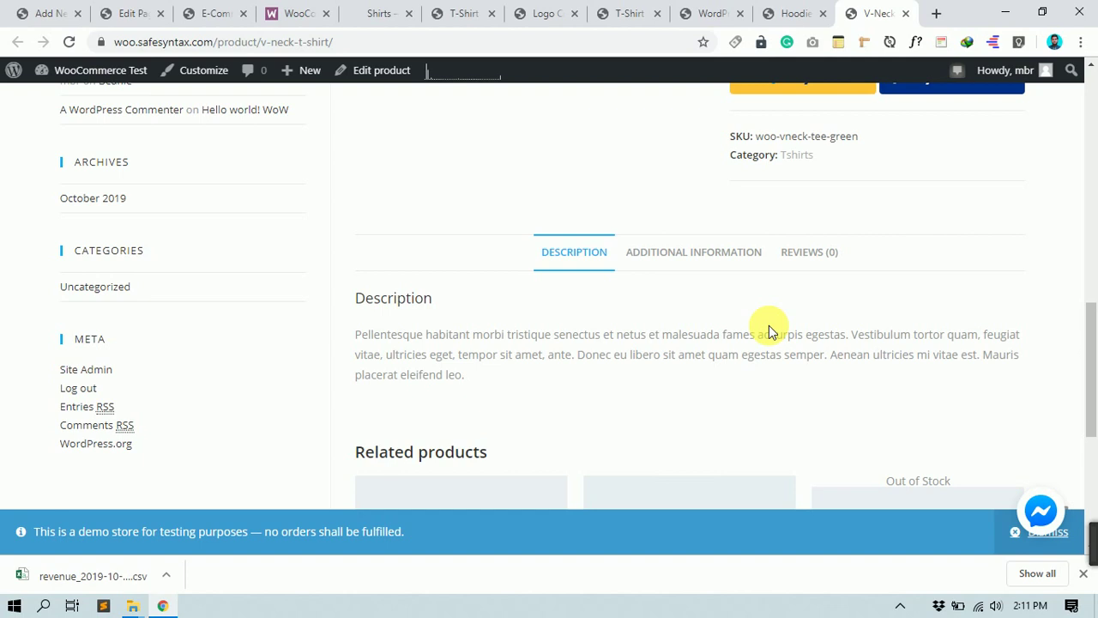
scroll(768, 326, "up", 3)
scroll(769, 326, "down", 3)
left_click_drag(356, 341, 503, 387)
right_click(461, 358)
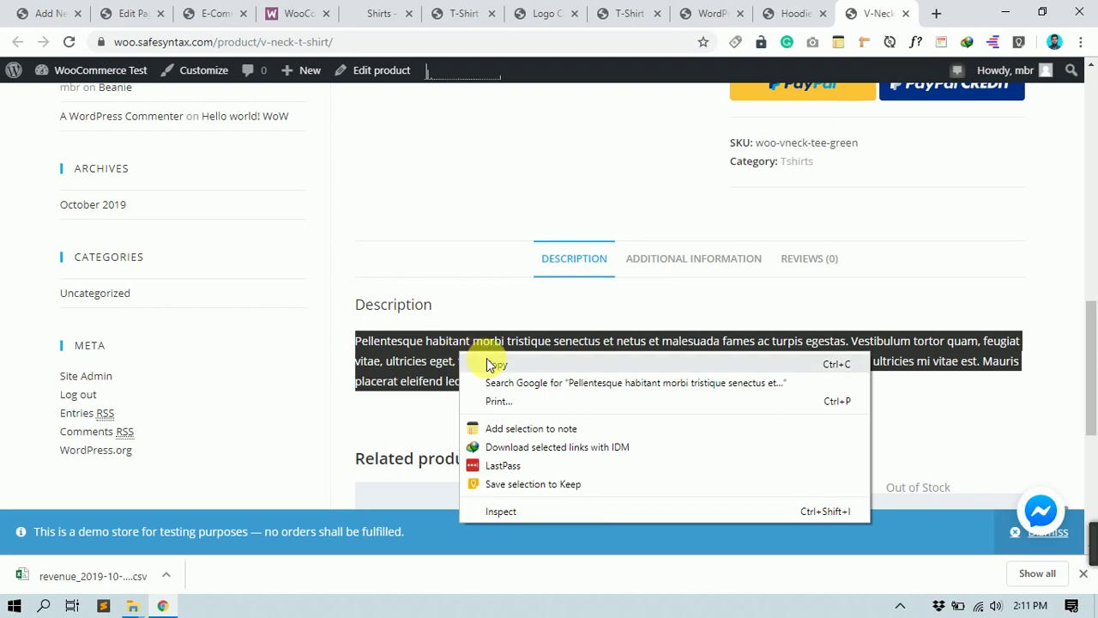
left_click(495, 364)
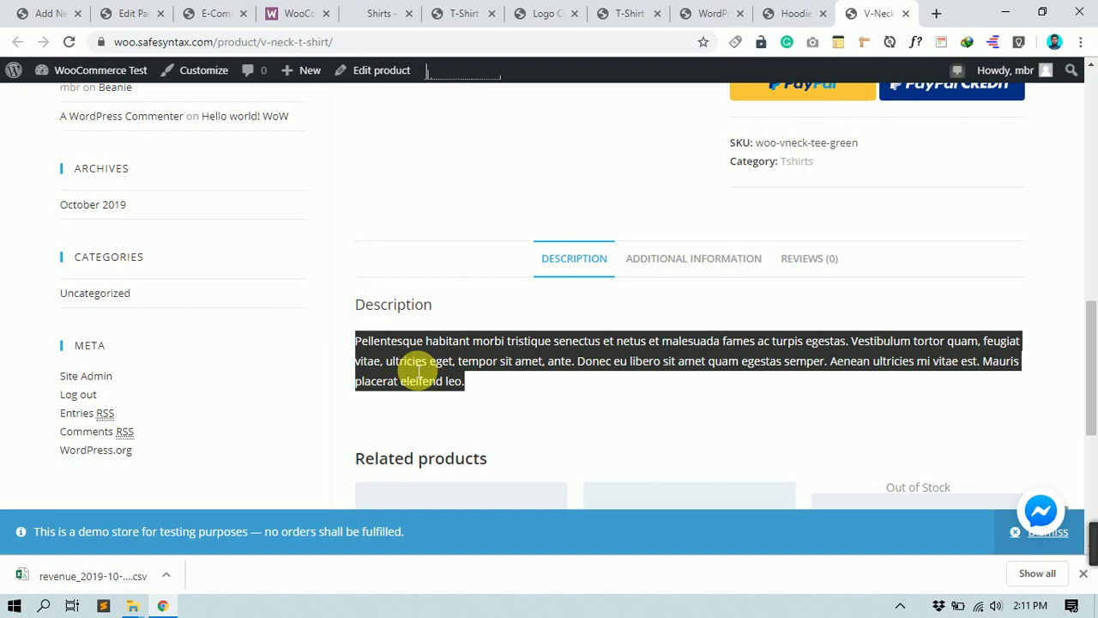
- Return to the new product form, paste the copied paragraph twice into the description and remove the blank line between the two copies
scroll(537, 363, "up", 6)
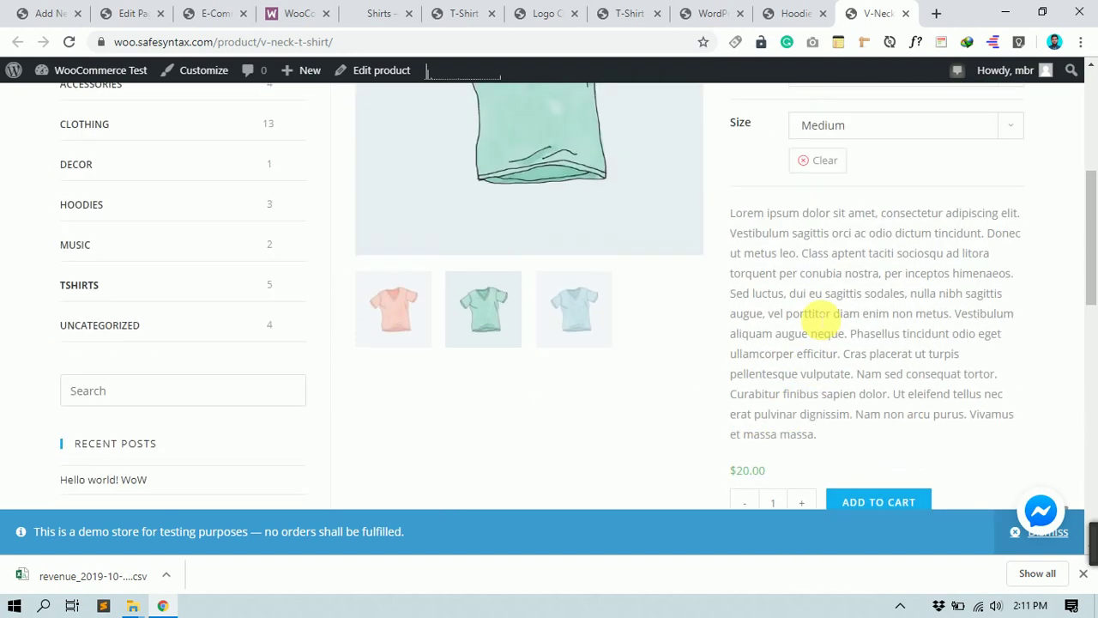
scroll(820, 316, "up", 1)
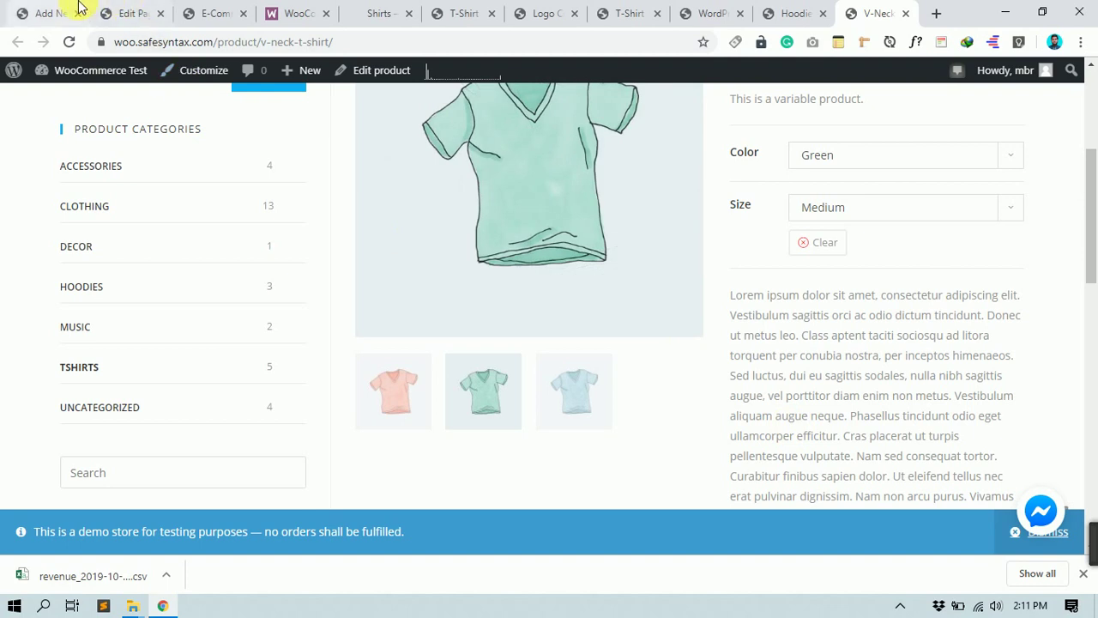
left_click(34, 13)
left_click(347, 387)
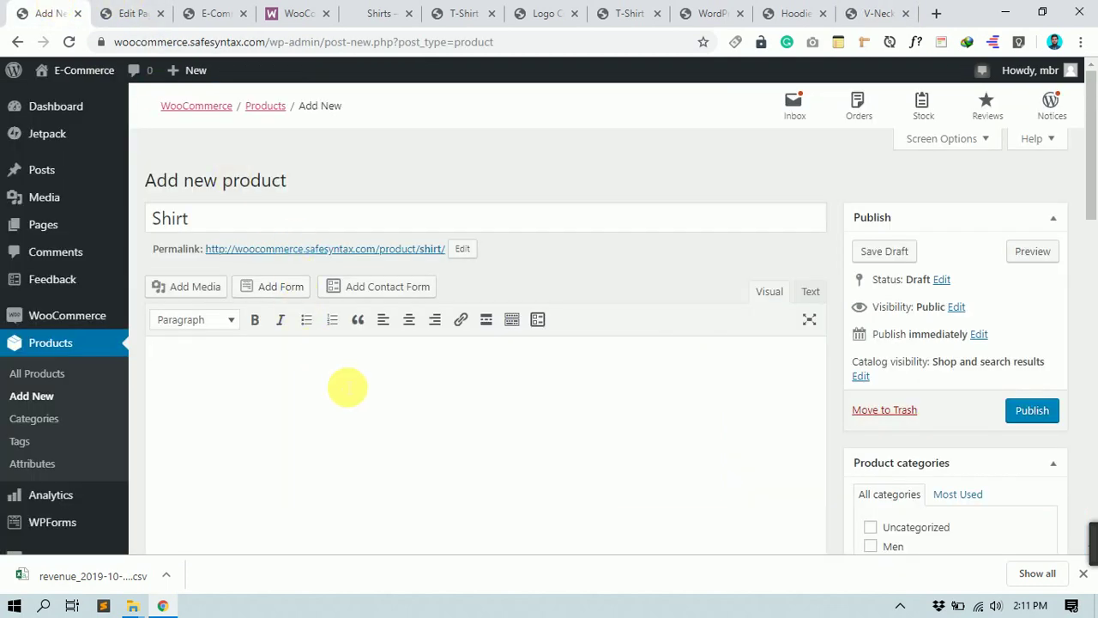
key("ctrl+v")
key("ctrl+v")
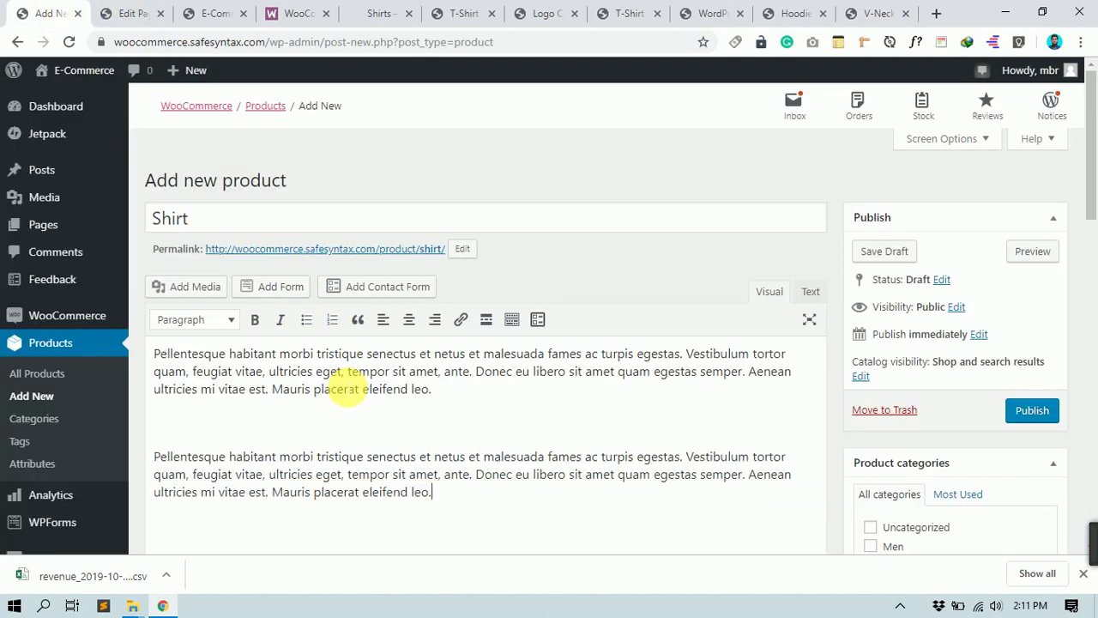
left_click(314, 424)
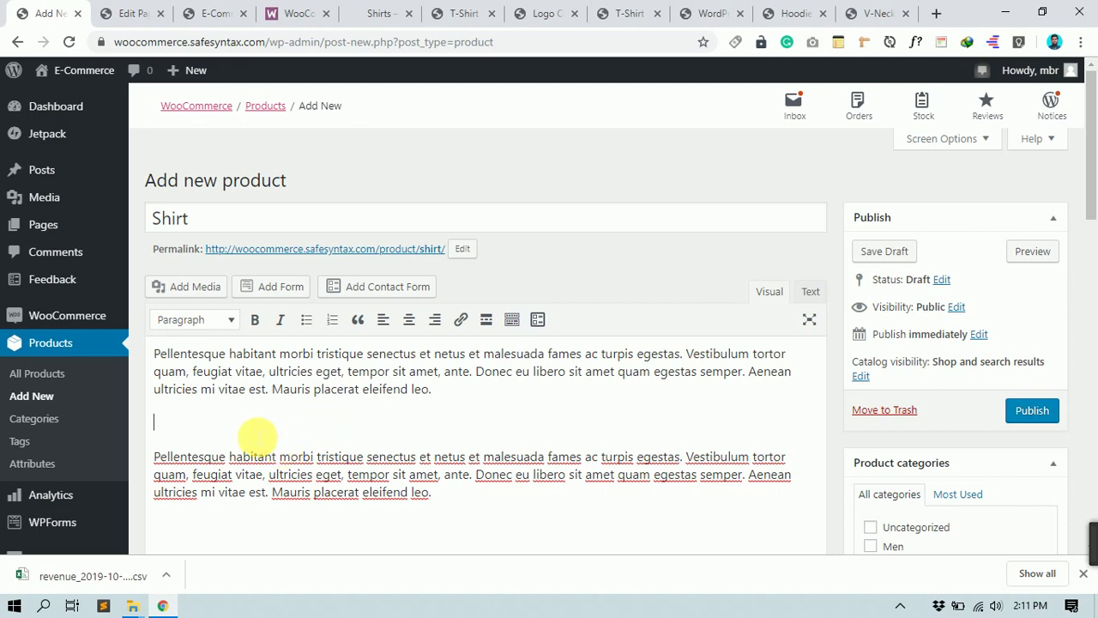
key("BackSpace")
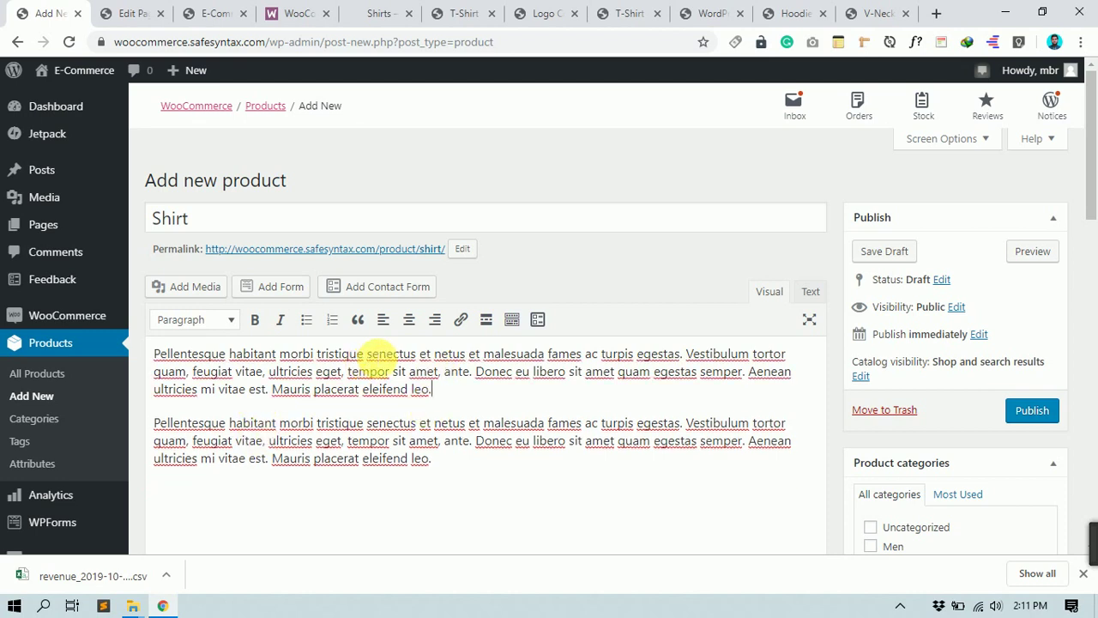
- Make the words "habitant morbi tristique" in the description's first paragraph bold
left_click_drag(375, 353, 227, 367)
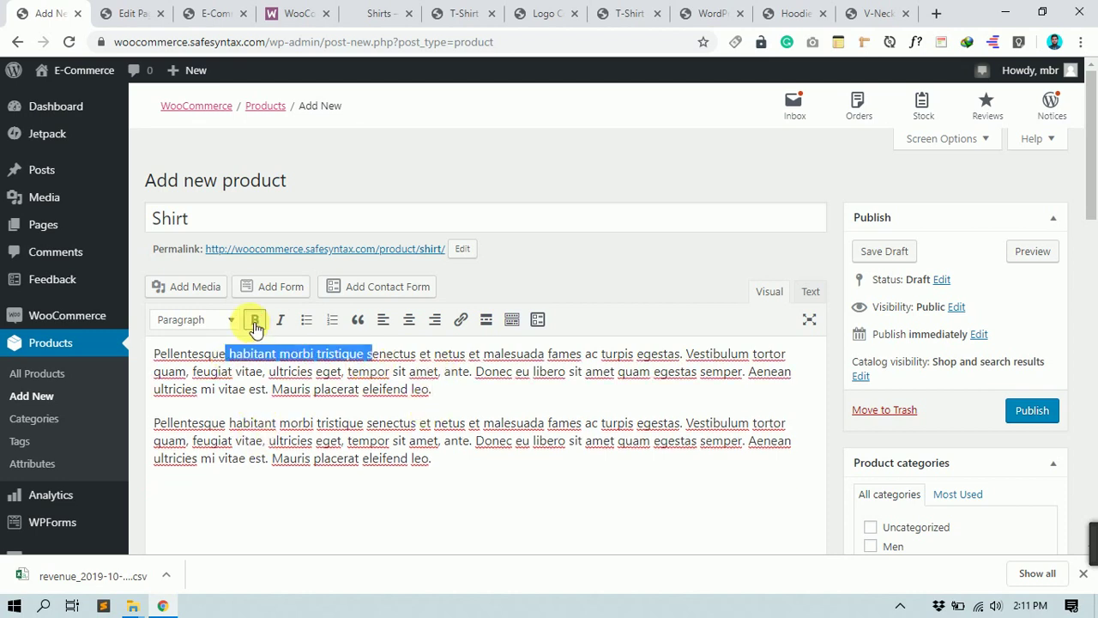
left_click(254, 319)
scroll(597, 321, "down", 4)
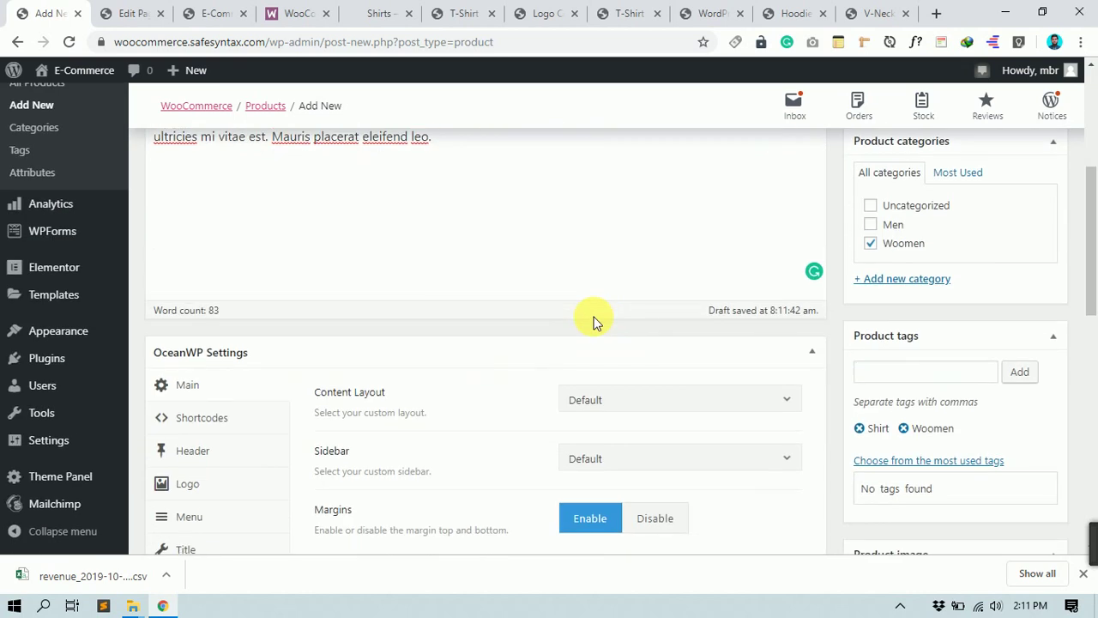
- Examine the OceanWP Settings section and the Product data section of the new product form
scroll(566, 319, "down", 2)
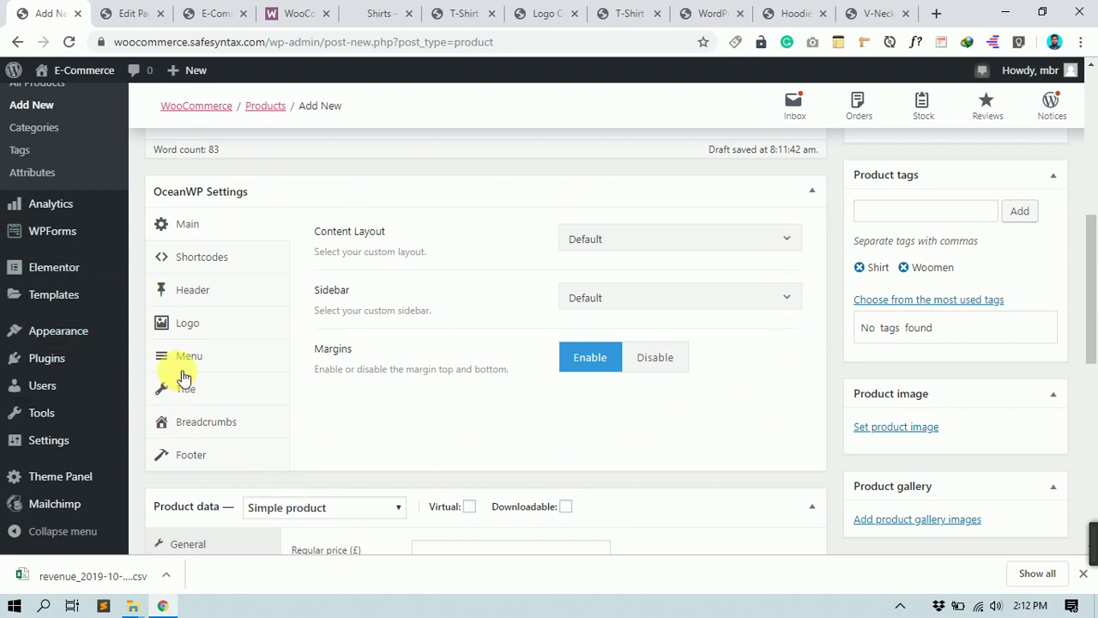
scroll(621, 325, "down", 3)
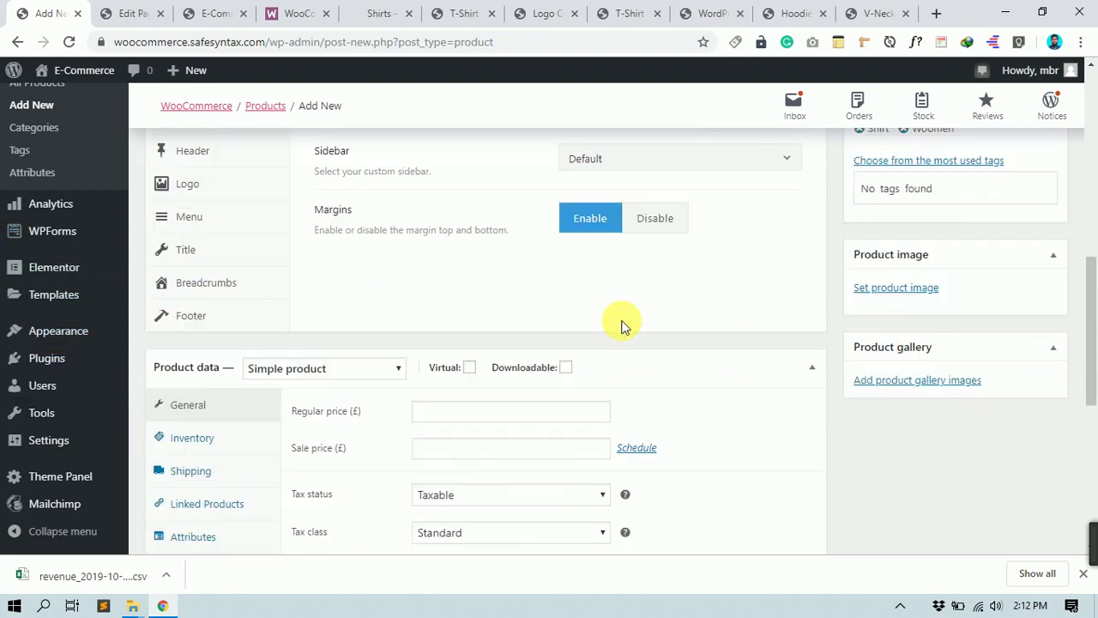
scroll(621, 325, "up", 2)
scroll(621, 326, "down", 1)
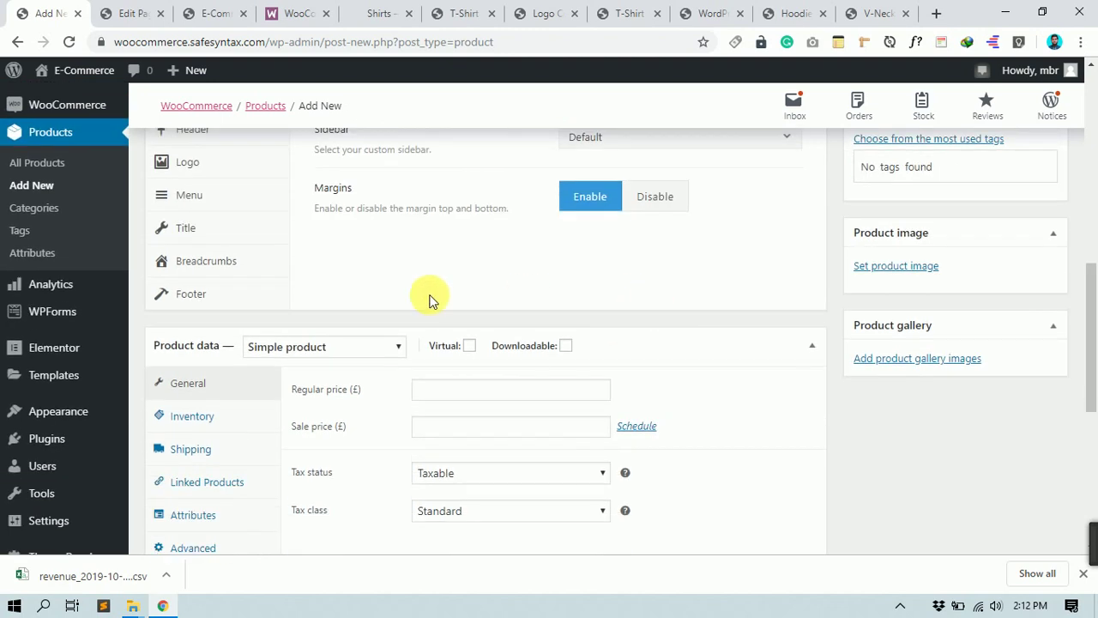
scroll(198, 317, "down", 2)
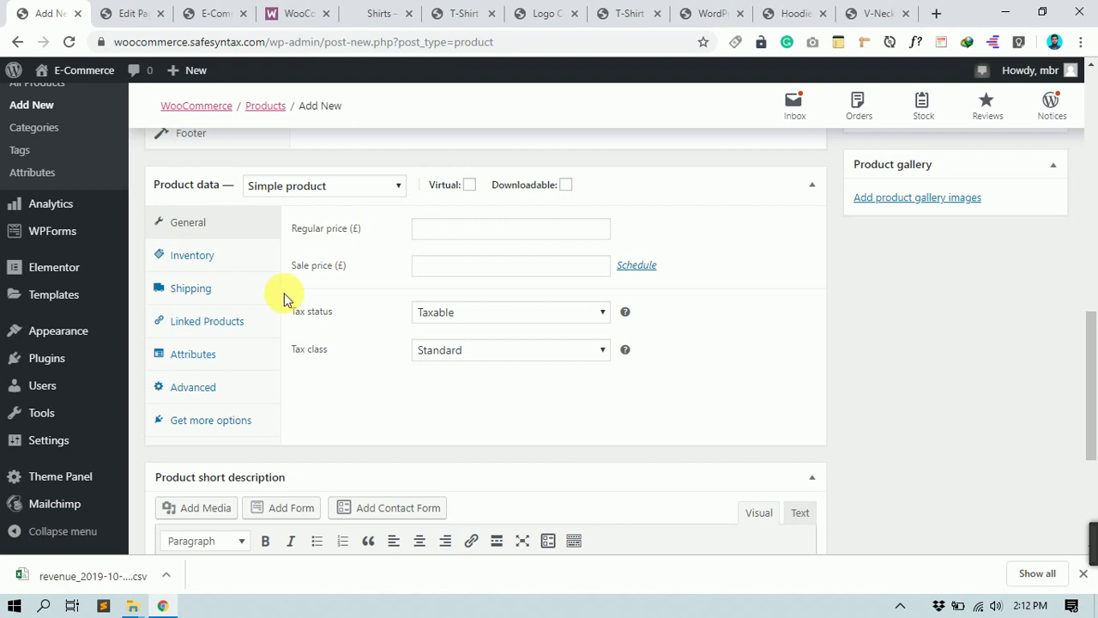
scroll(284, 292, "up", 5)
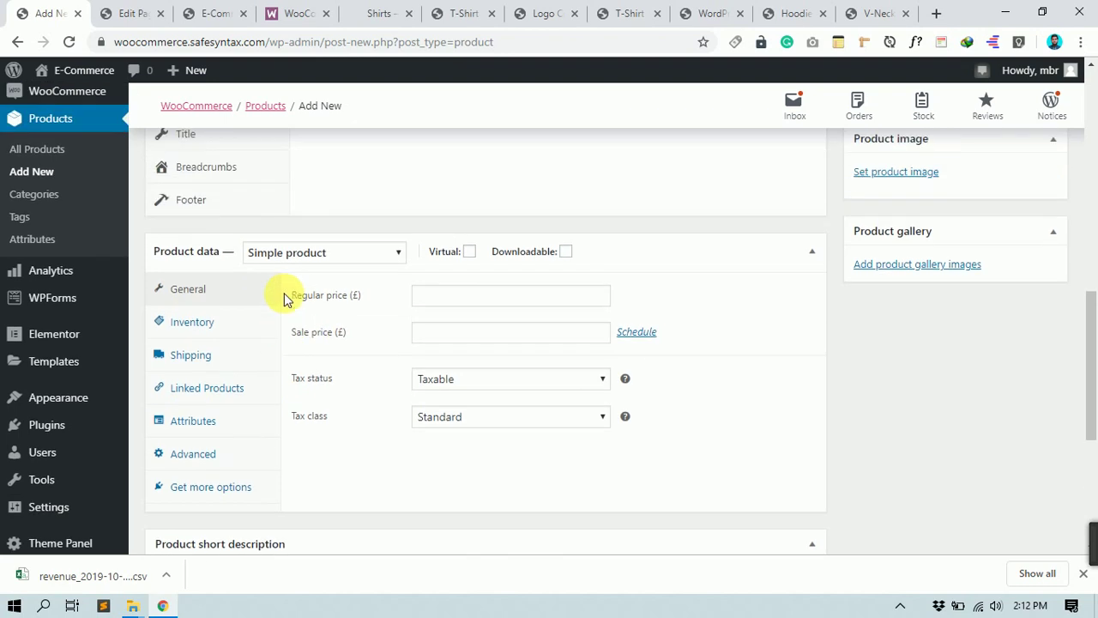
scroll(352, 360, "down", 1)
scroll(340, 388, "down", 2)
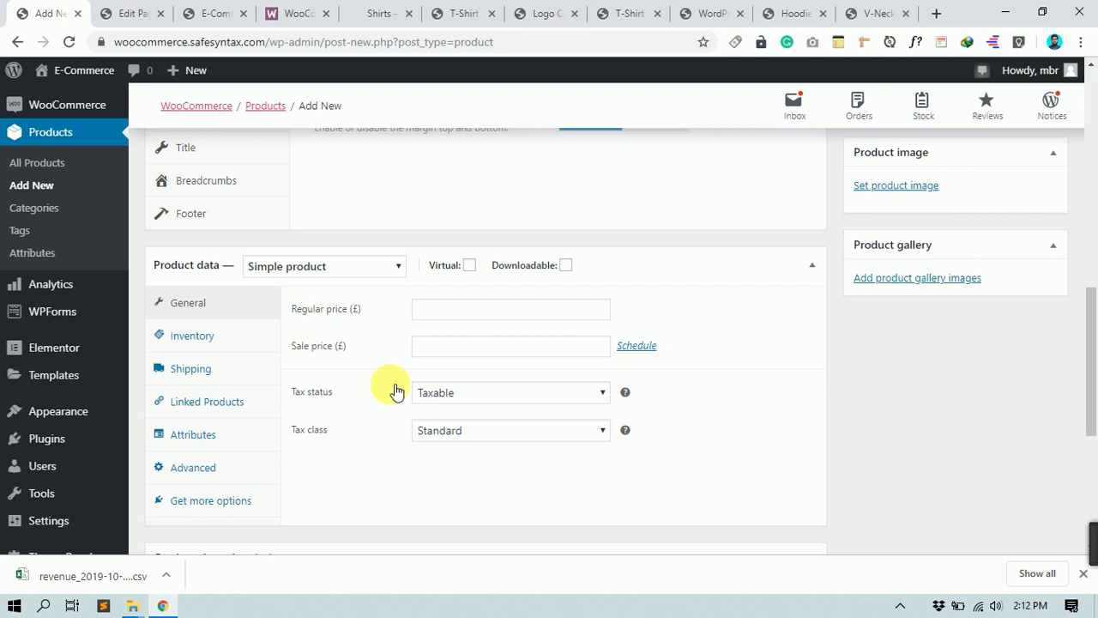
- Compare how the demo store presents its Hoodie with Zipper, WordPress Pennant, T-Shirt, Logo Collection and T-Shirt with Logo products
scroll(712, 322, "up", 4)
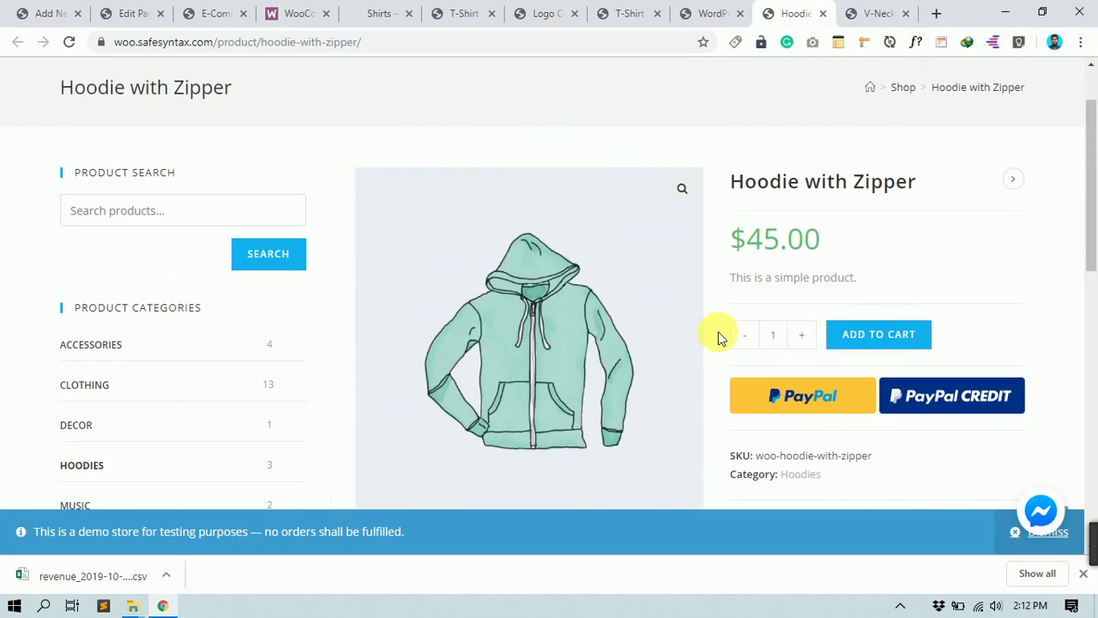
scroll(748, 318, "down", 1)
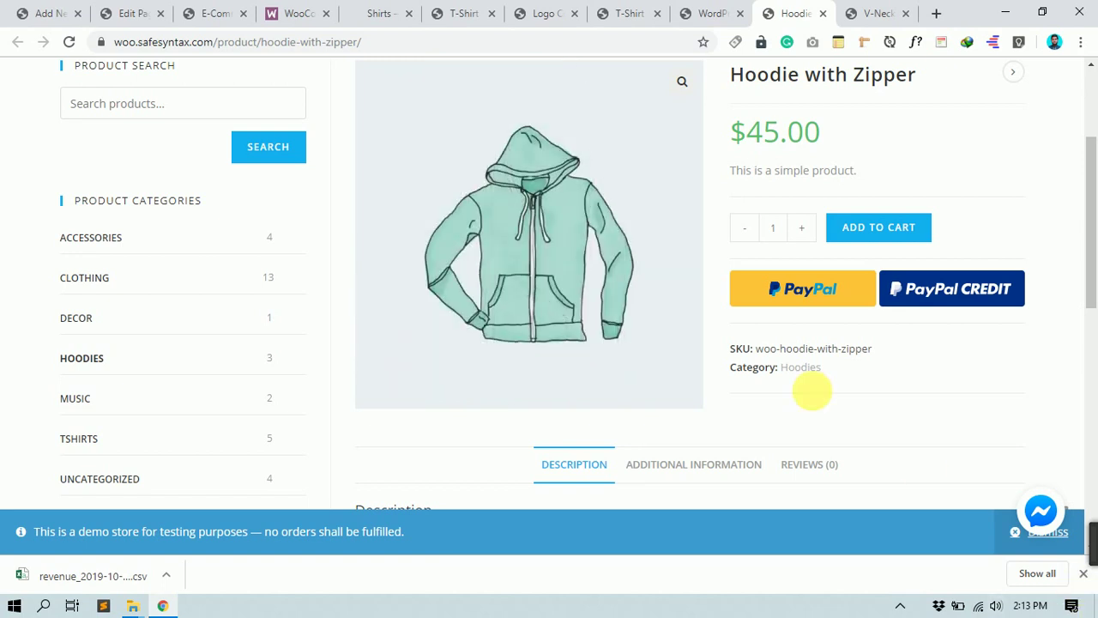
left_click(43, 12)
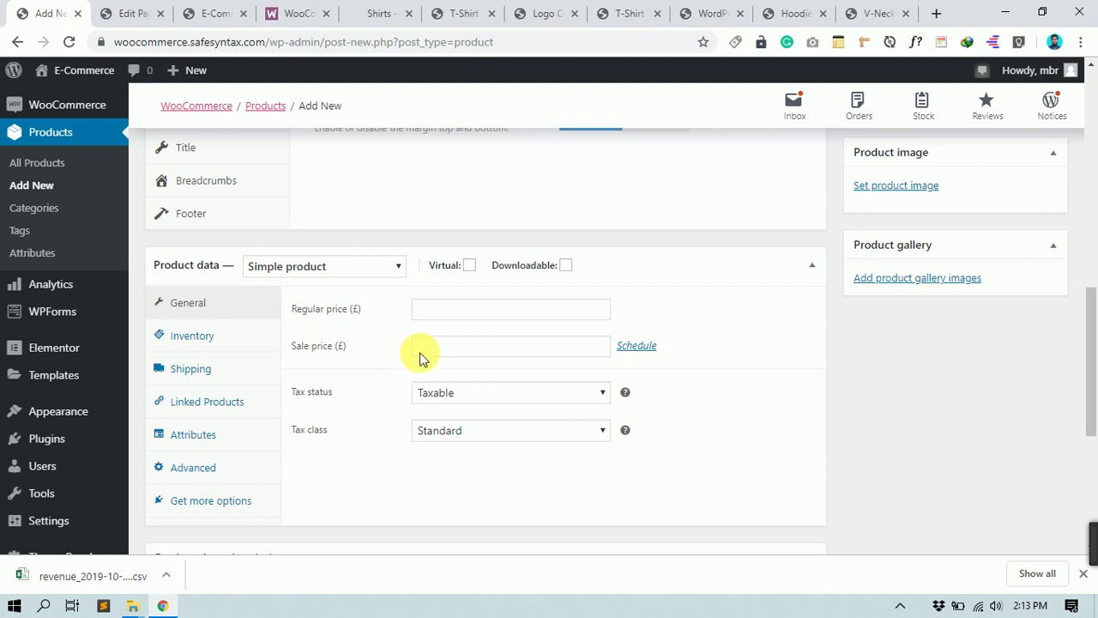
left_click(711, 13)
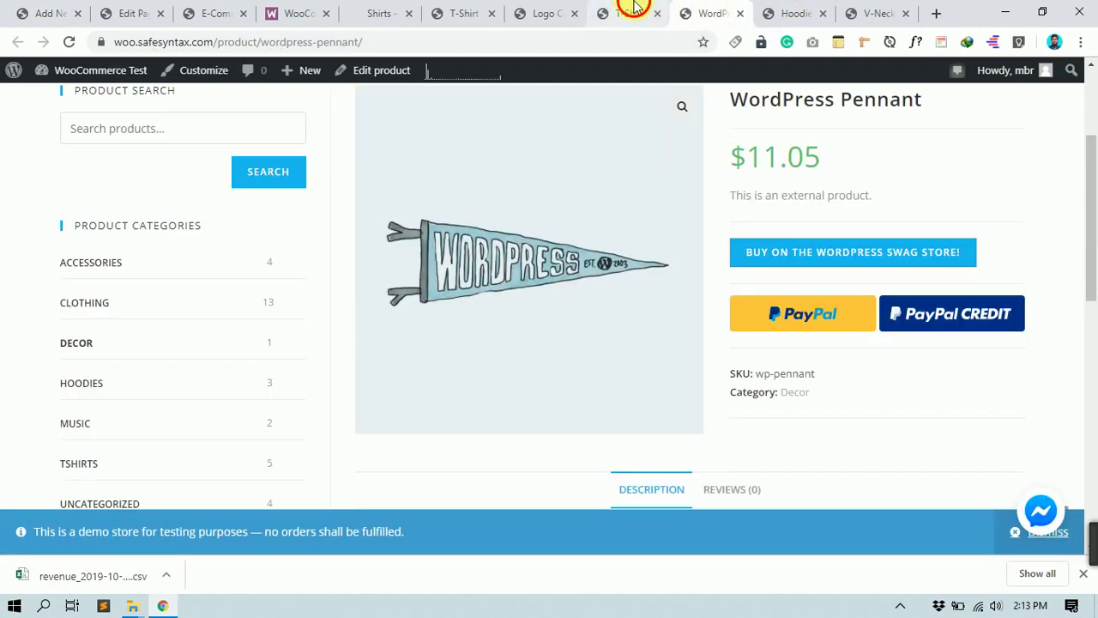
left_click(629, 10)
left_click(558, 8)
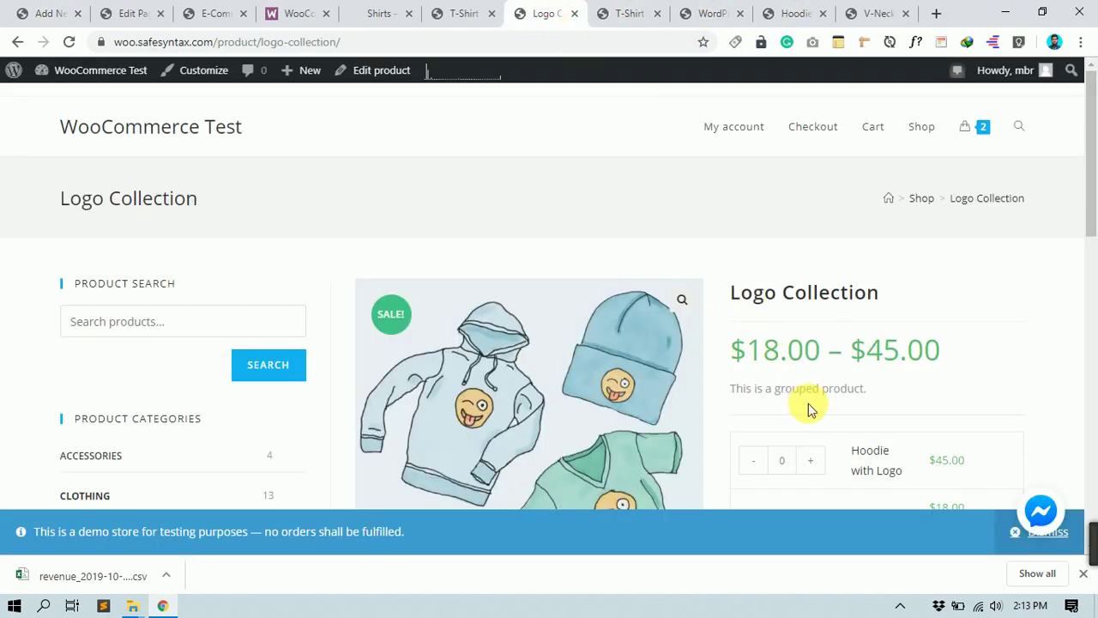
scroll(809, 404, "down", 4)
left_click(470, 10)
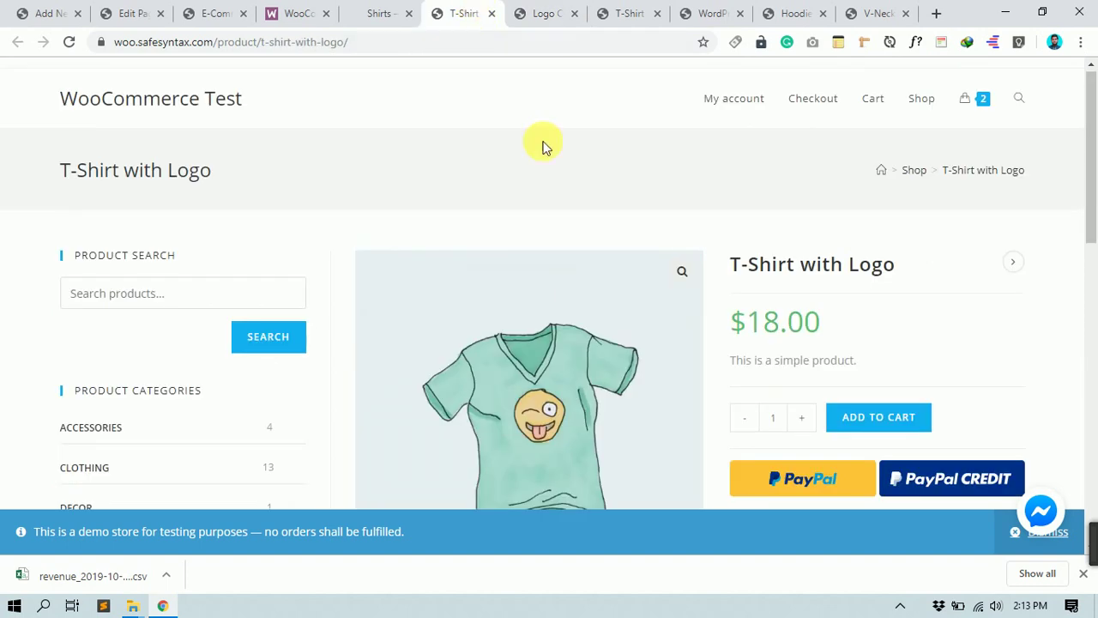
scroll(810, 400, "down", 1)
- On the demo store's V-Neck T-Shirt page, preview the Blue and Red color variations
left_click(871, 12)
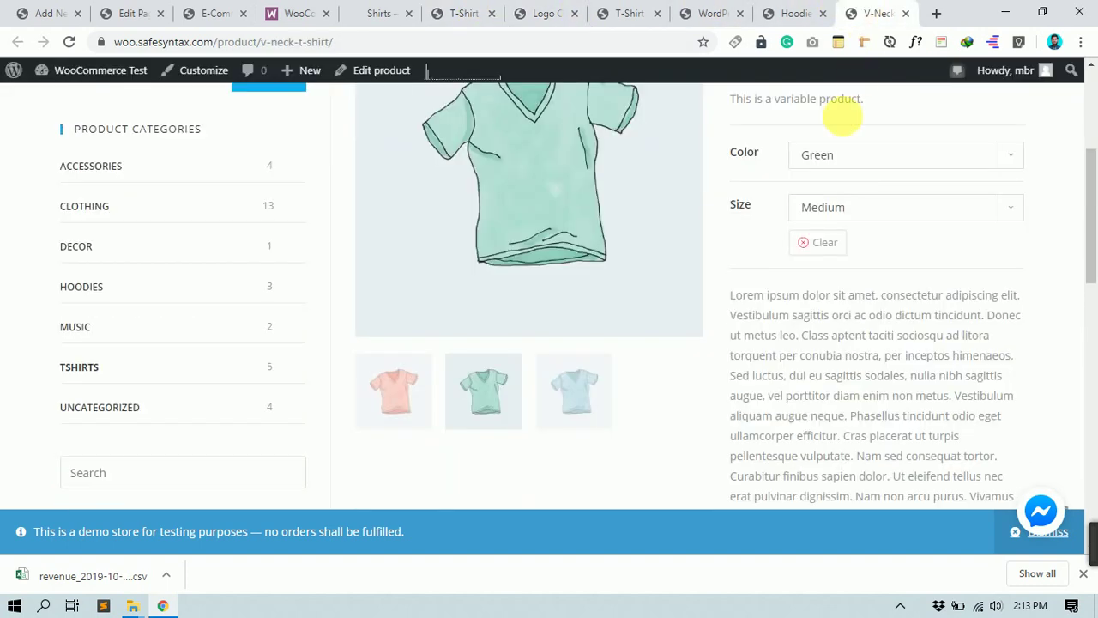
scroll(867, 188, "up", 1)
left_click(920, 235)
left_click(906, 279)
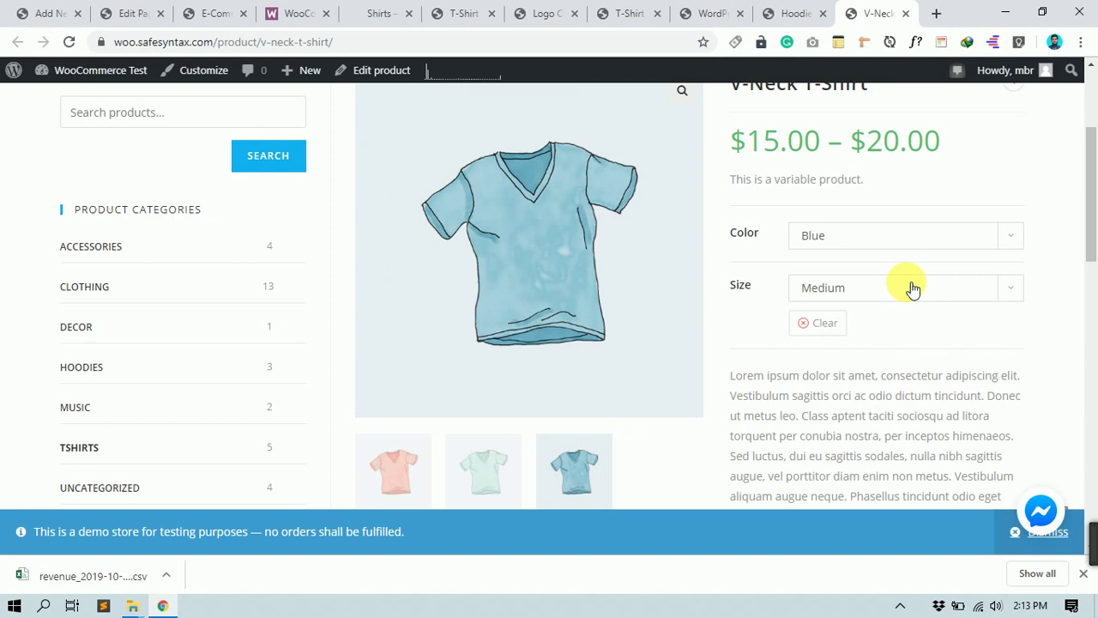
left_click(881, 238)
left_click(863, 310)
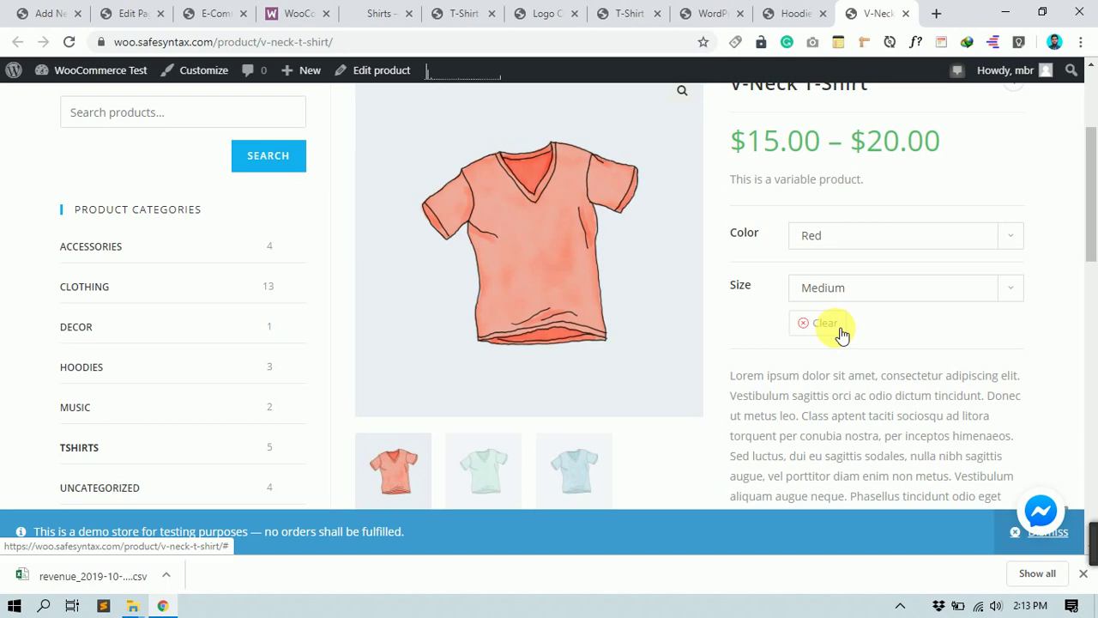
- Go back through the open demo product pages and examine the items grouped in Logo Collection
left_click(768, 10)
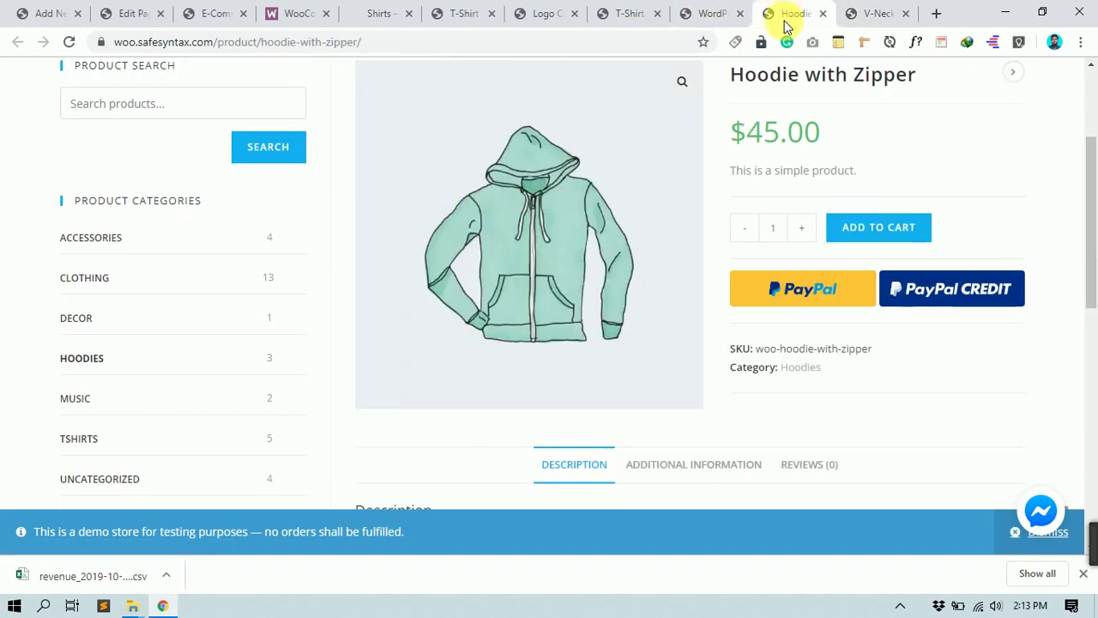
left_click(714, 10)
left_click(636, 10)
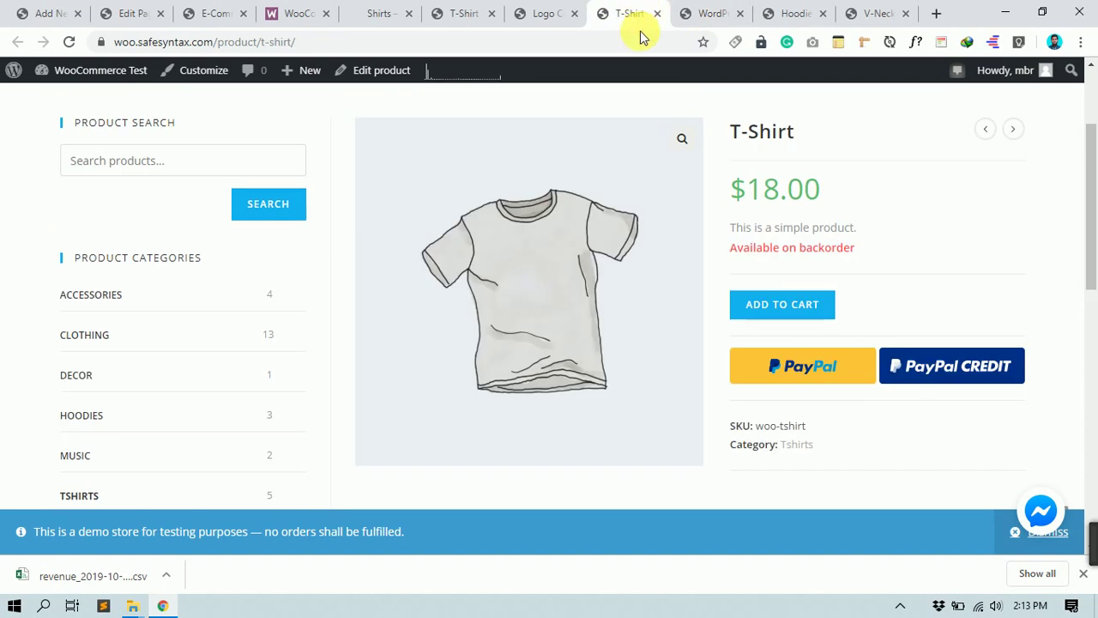
left_click(573, 7)
scroll(630, 314, "down", 3)
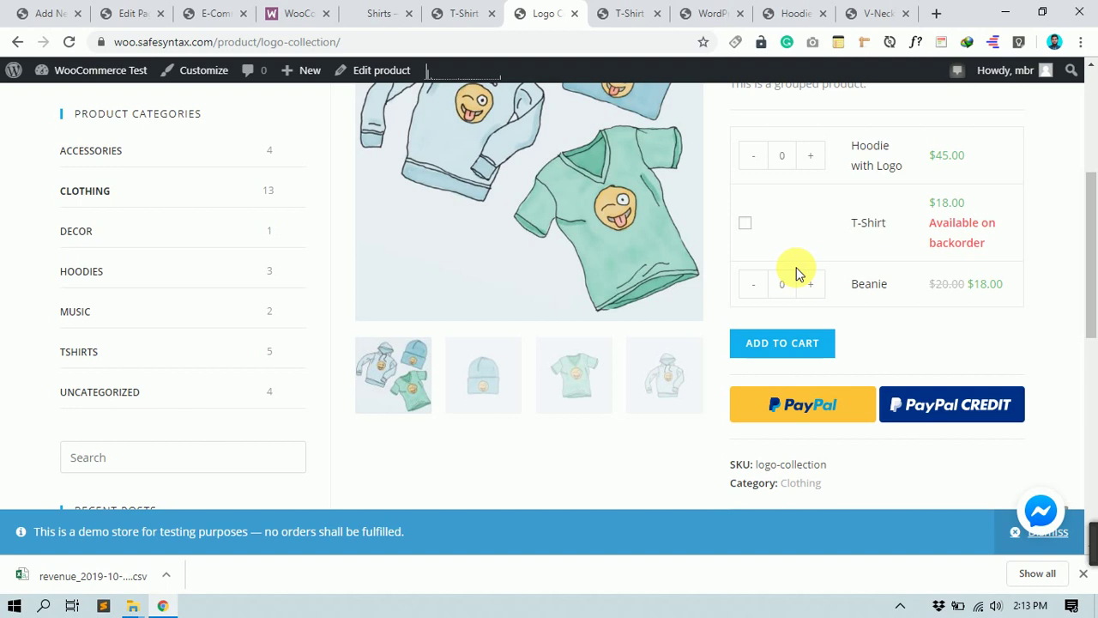
scroll(783, 267, "up", 1)
scroll(783, 268, "up", 2)
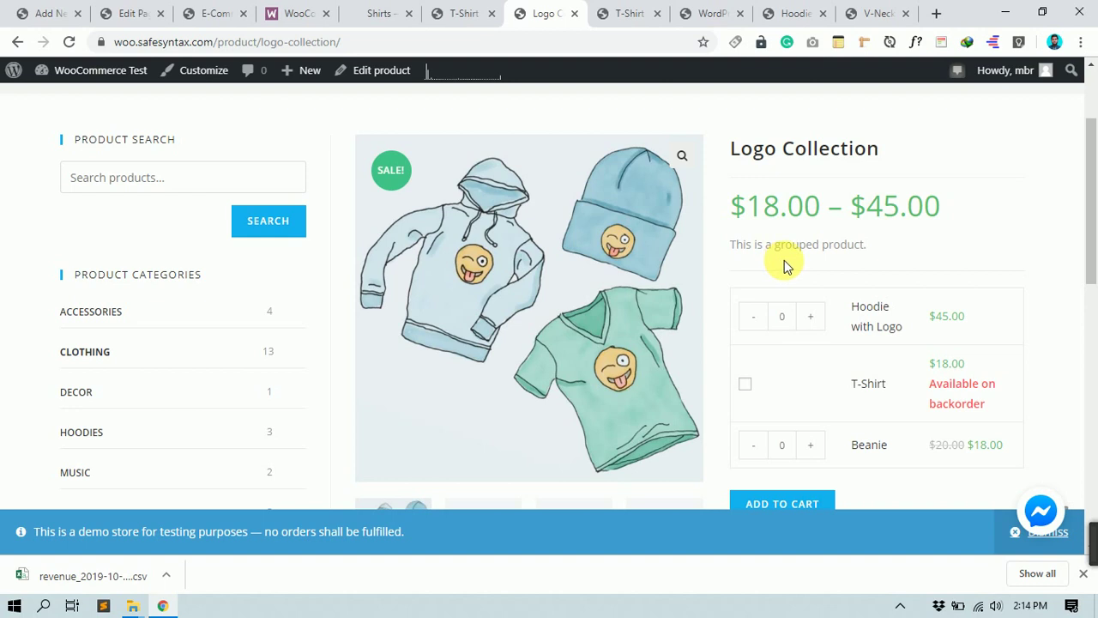
scroll(828, 257, "down", 1)
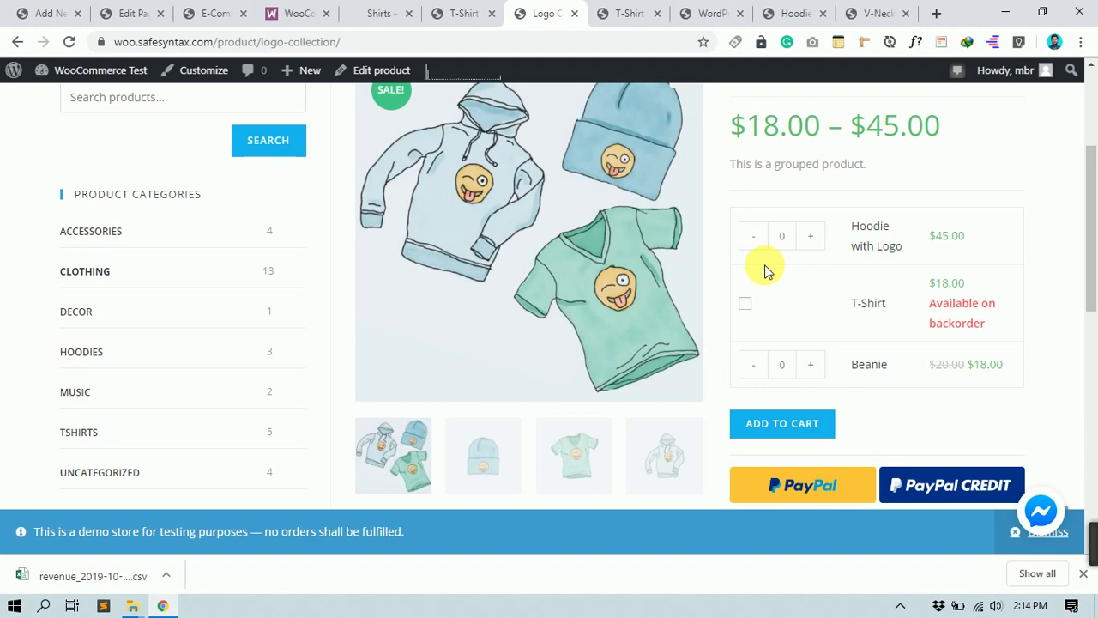
- In the Logo Collection group, set Hoodie with Logo to 1, select T-Shirt and set Beanie to 1
left_click(817, 242)
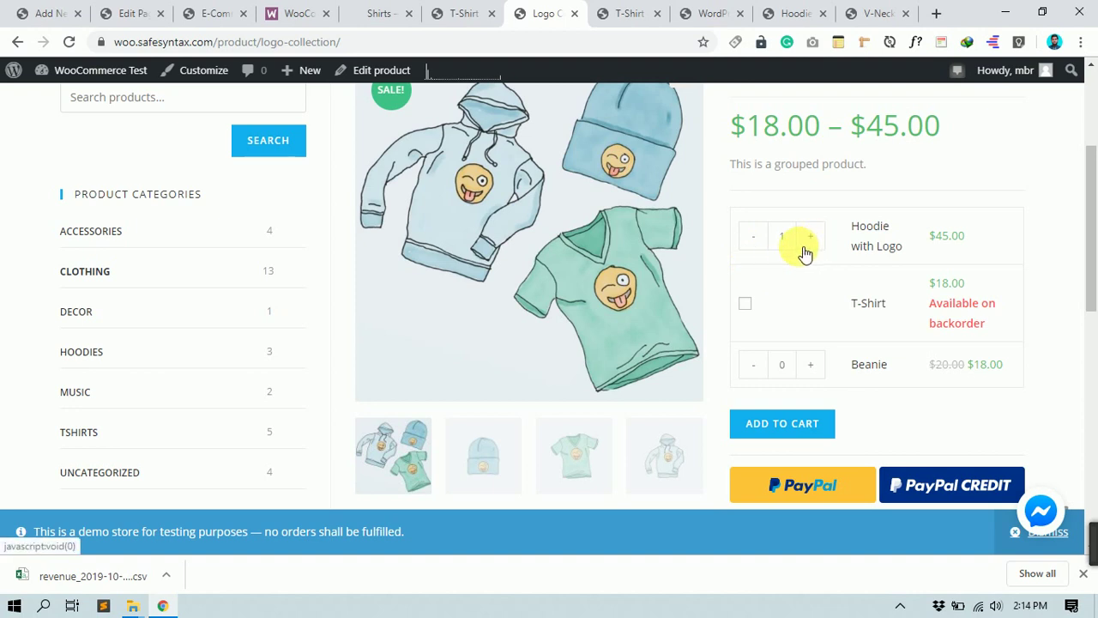
left_click(745, 308)
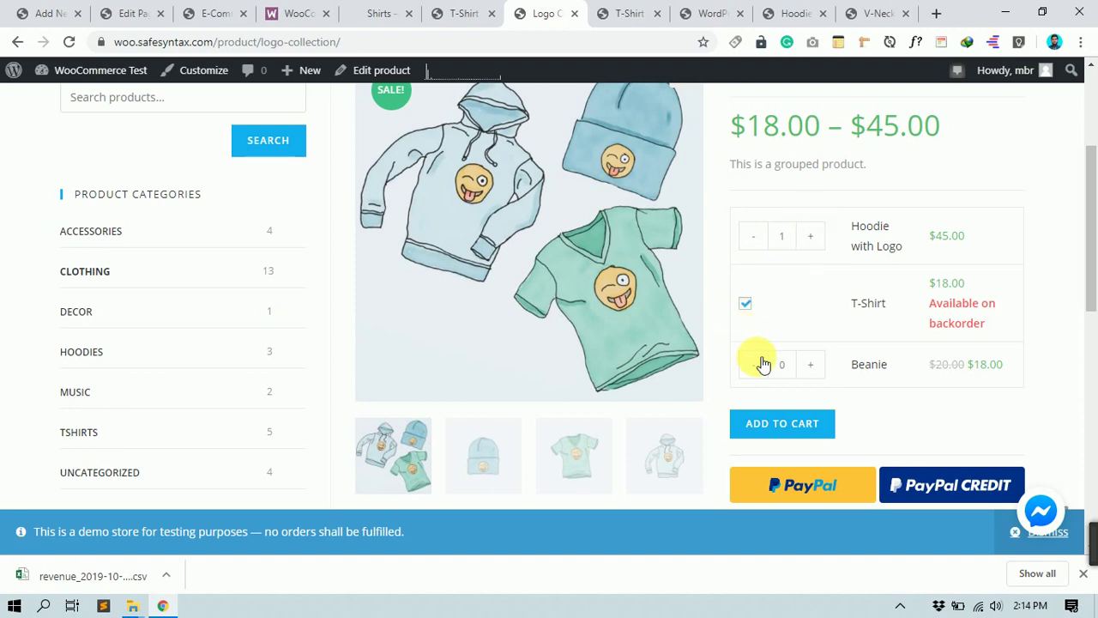
left_click(810, 364)
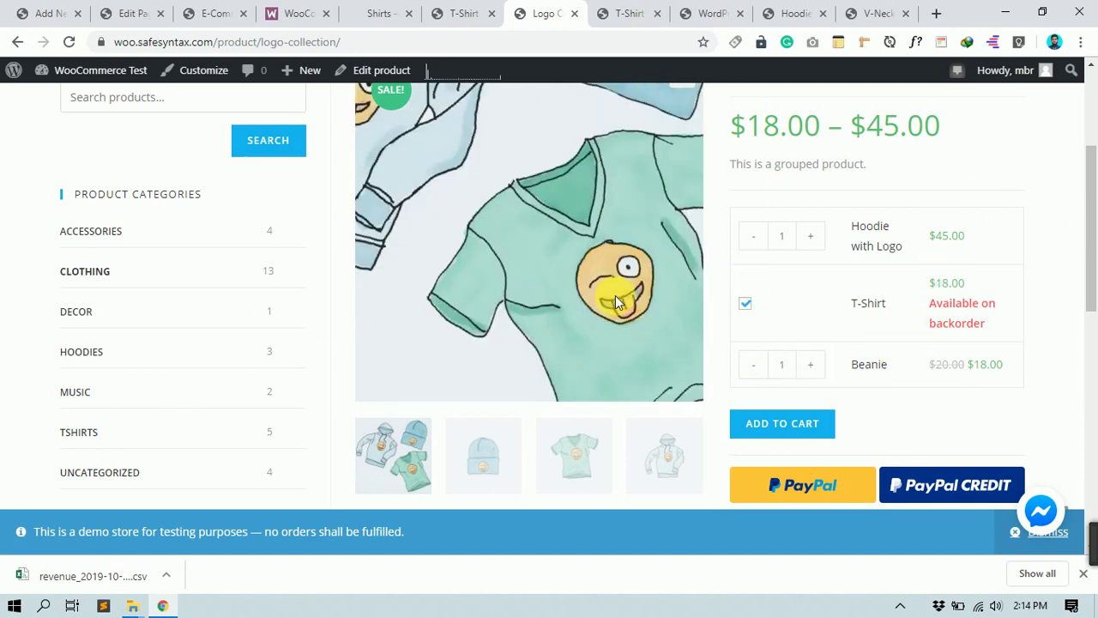
- Follow the external WordPress Pennant's buy link to the WordPress Swag Store, inspect that product page, and return to the new product form
left_click(59, 8)
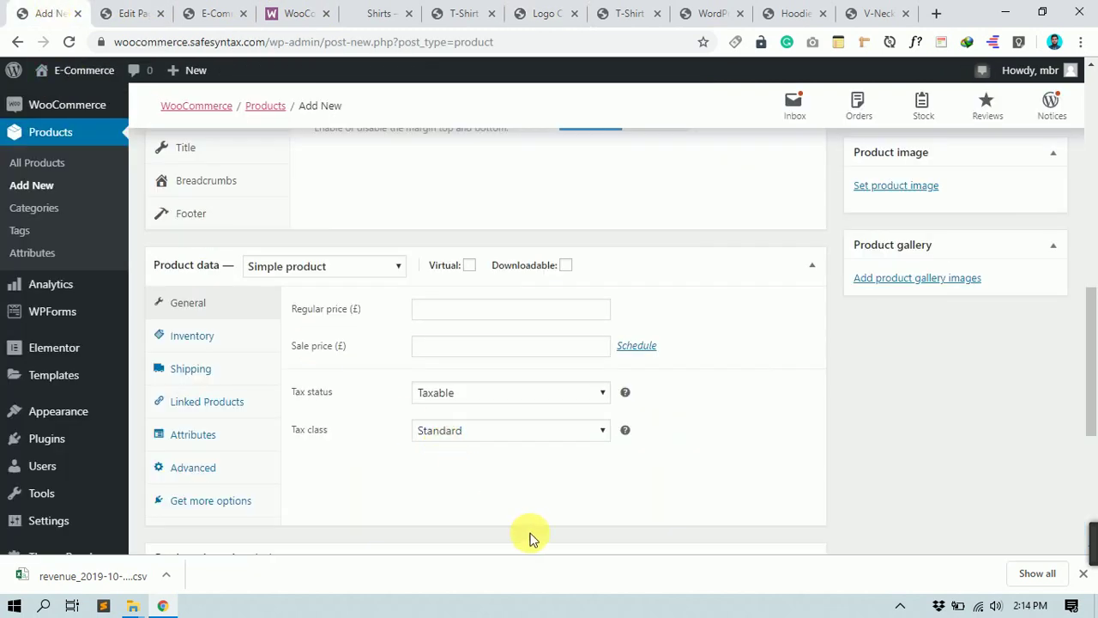
left_click(708, 10)
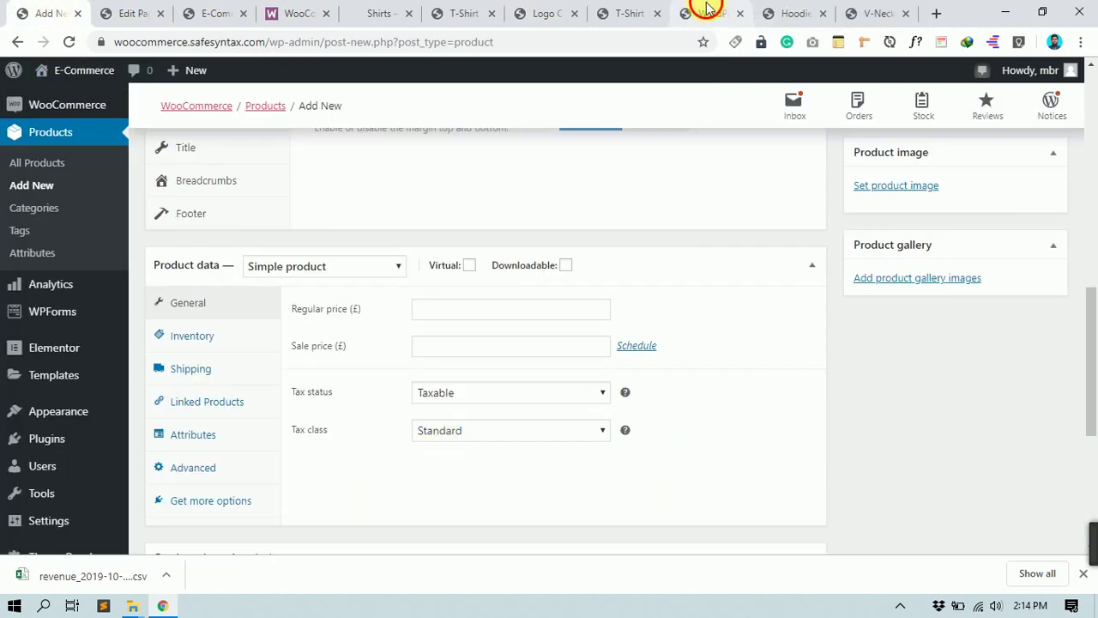
scroll(669, 255, "up", 2)
scroll(765, 294, "down", 2)
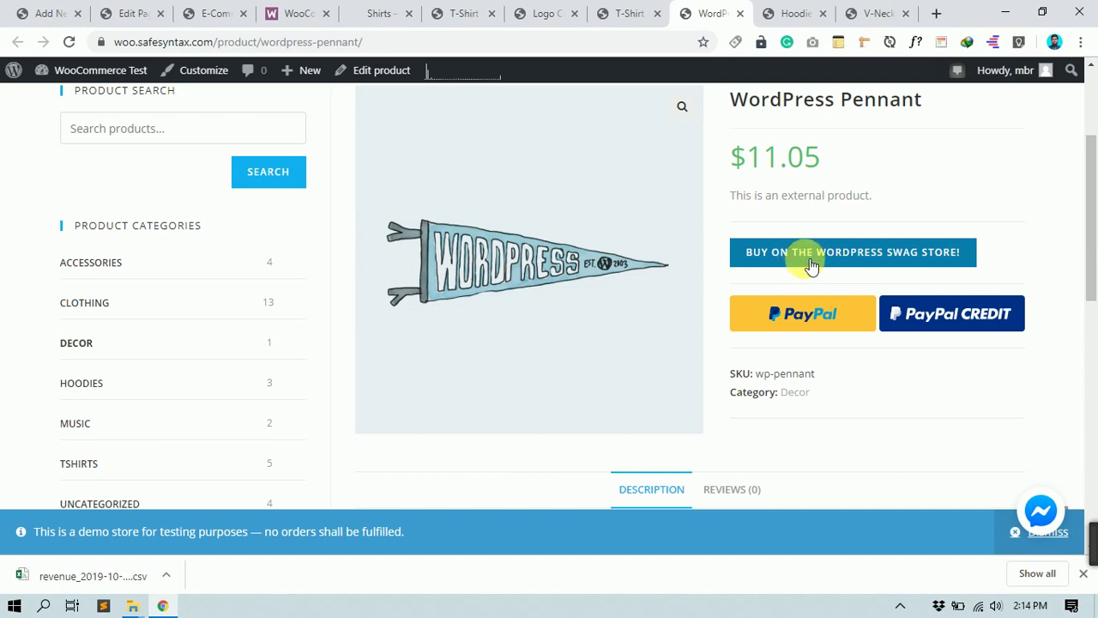
left_click(811, 266)
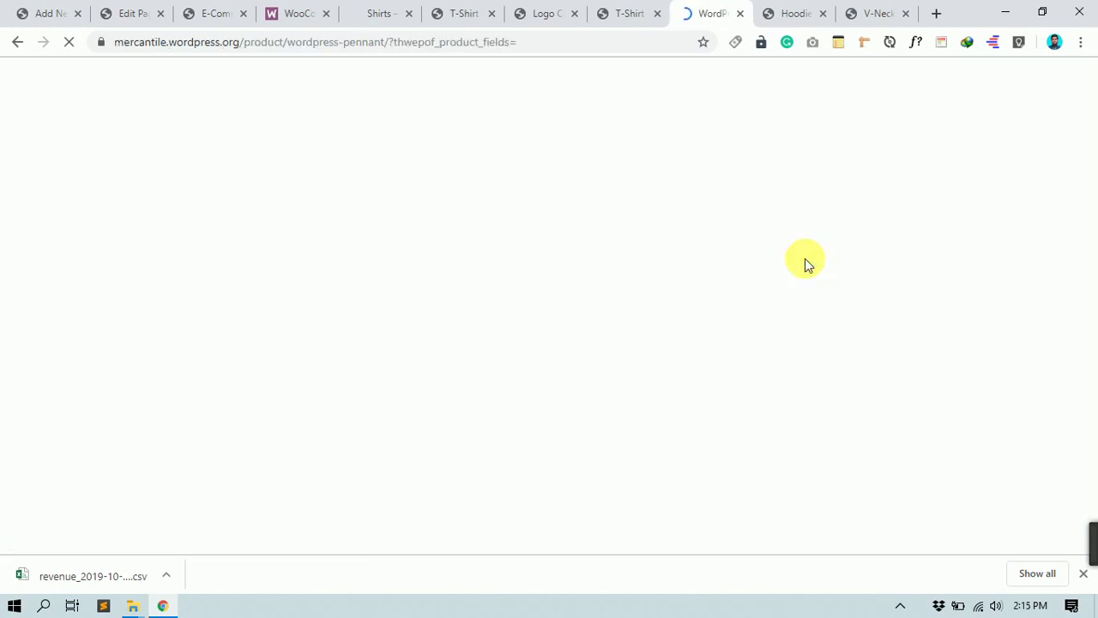
scroll(515, 441, "down", 4)
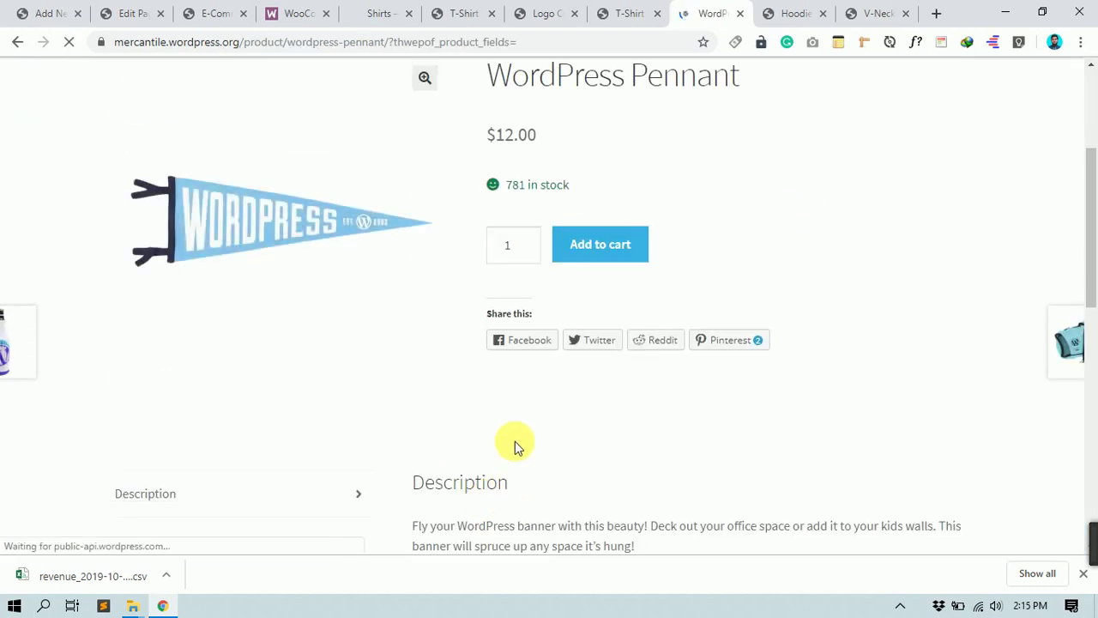
scroll(483, 471, "up", 4)
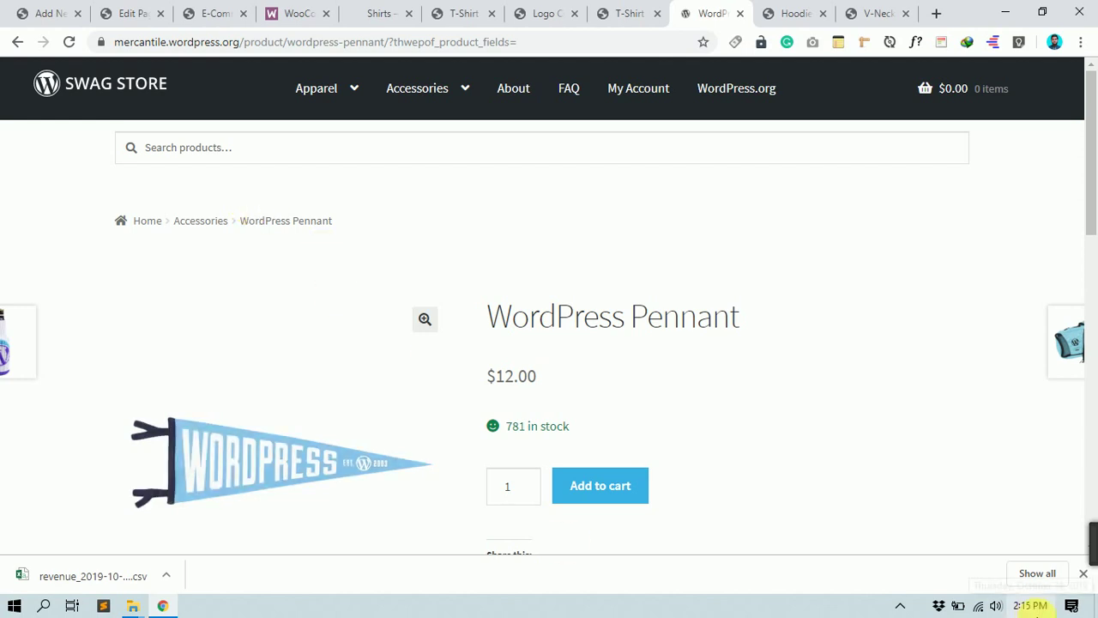
mouse_move(1029, 611)
left_click(37, 10)
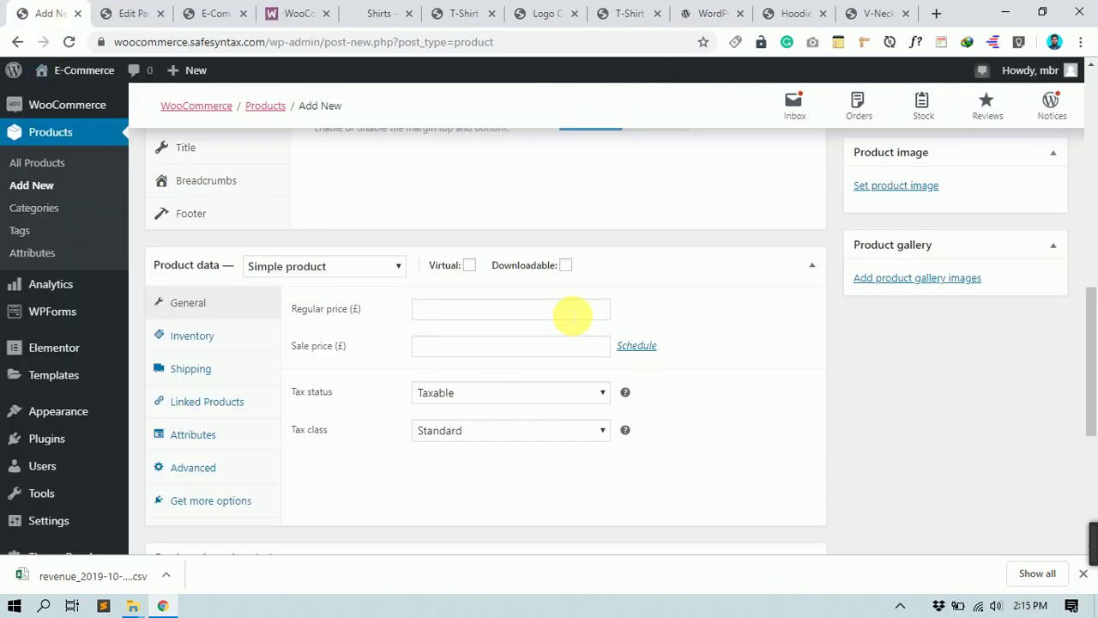
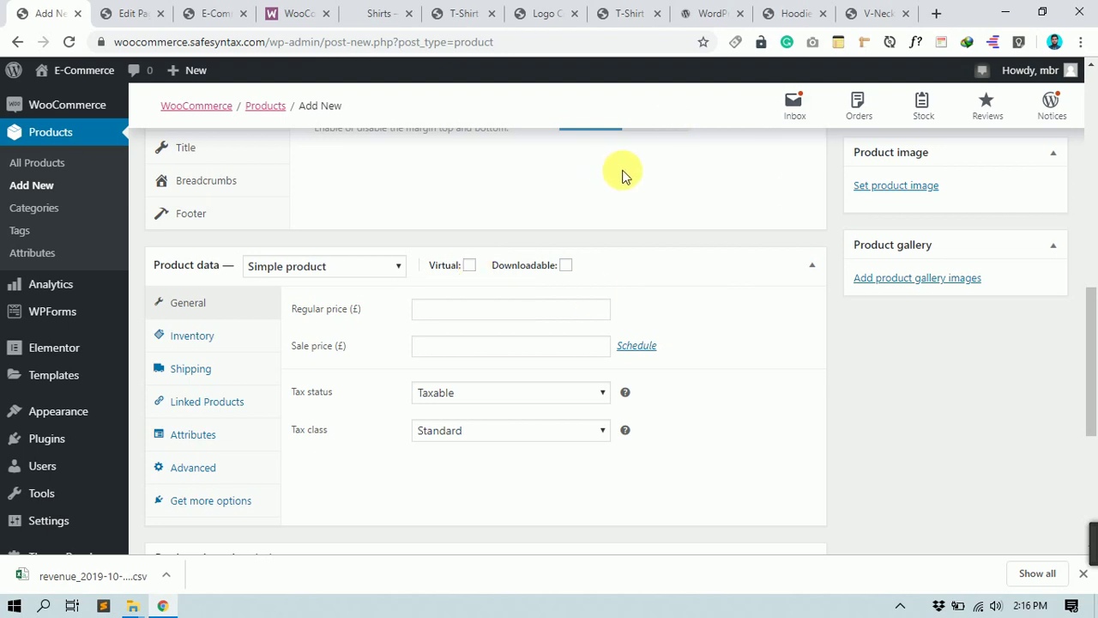
- Mark the new product as Virtual, and try the Downloadable option before turning it off again
left_click(469, 266)
left_click(469, 266)
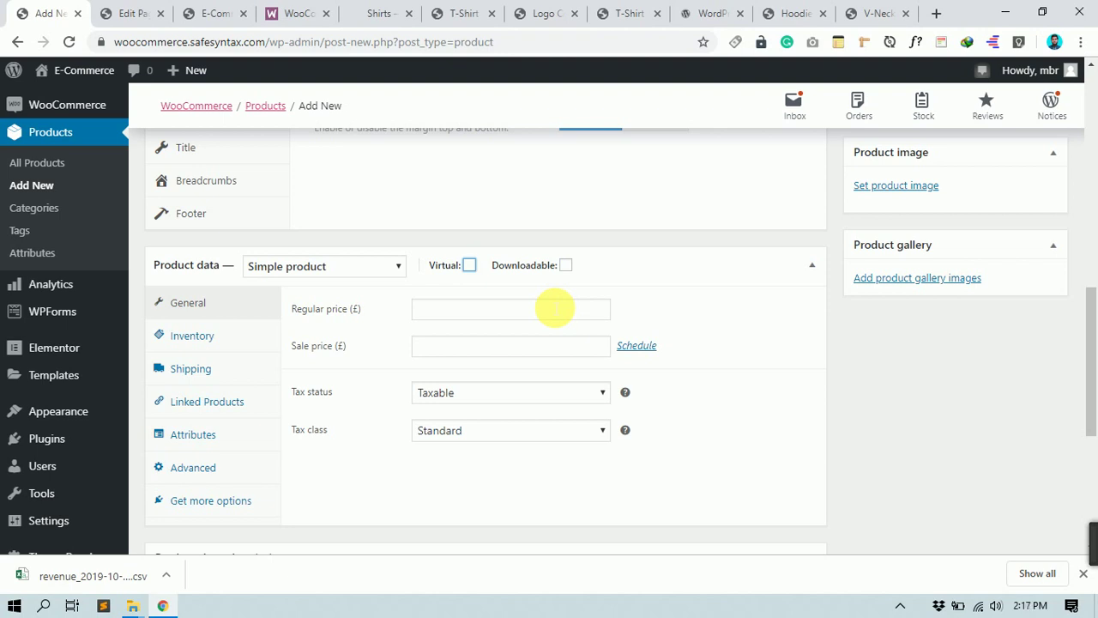
left_click(470, 267)
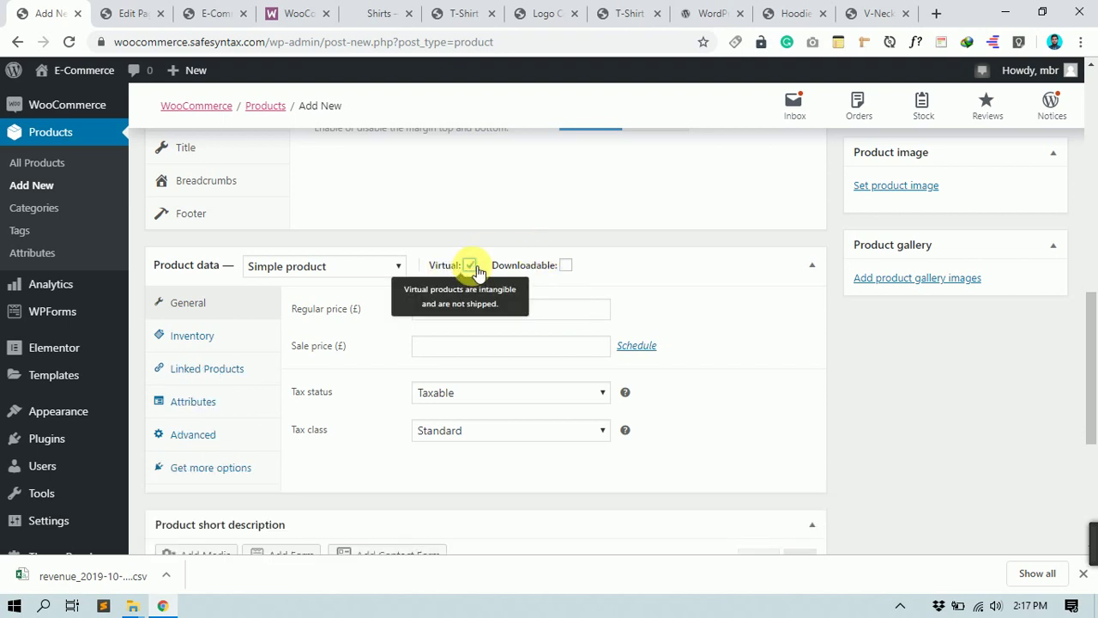
left_click(573, 266)
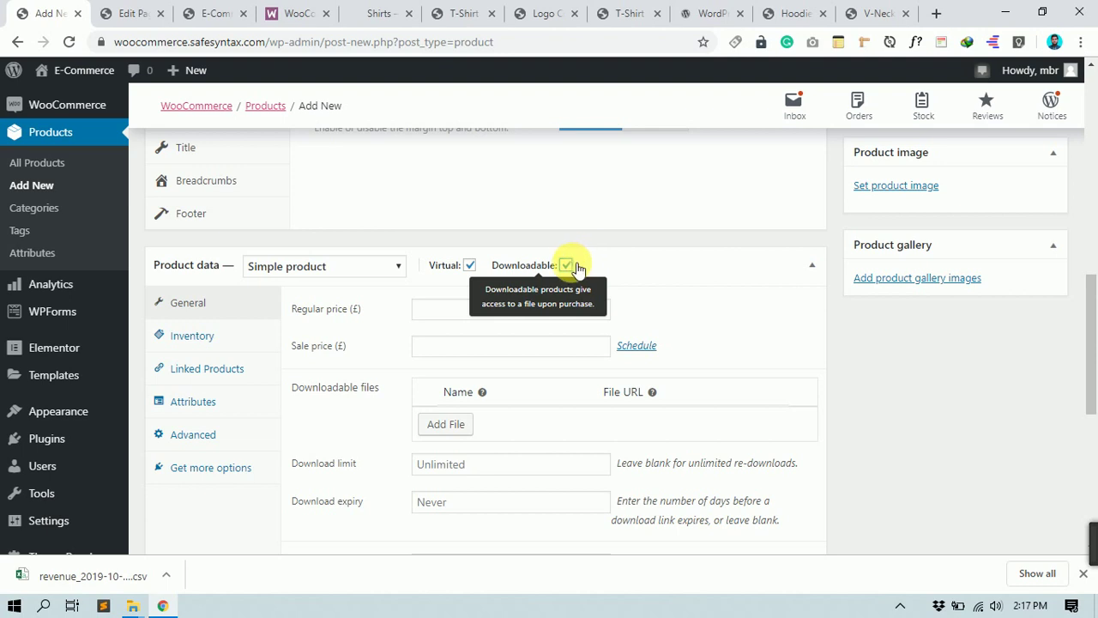
left_click(568, 265)
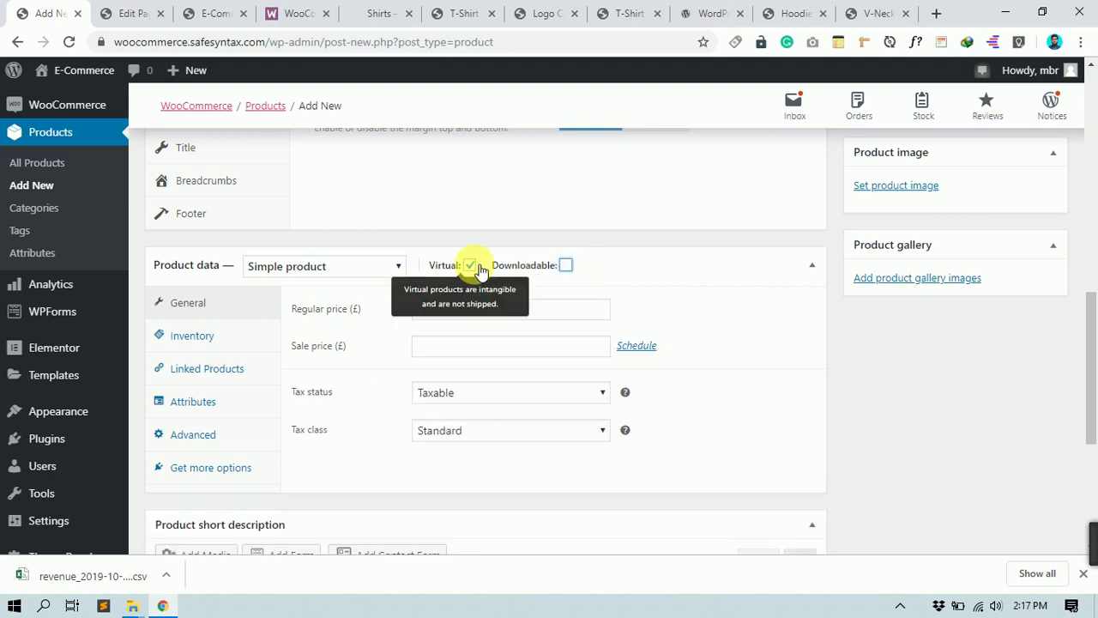
- Turn on Downloadable briefly to show its file options, and leave both Virtual and Downloadable unchecked for the simple product
left_click(566, 266)
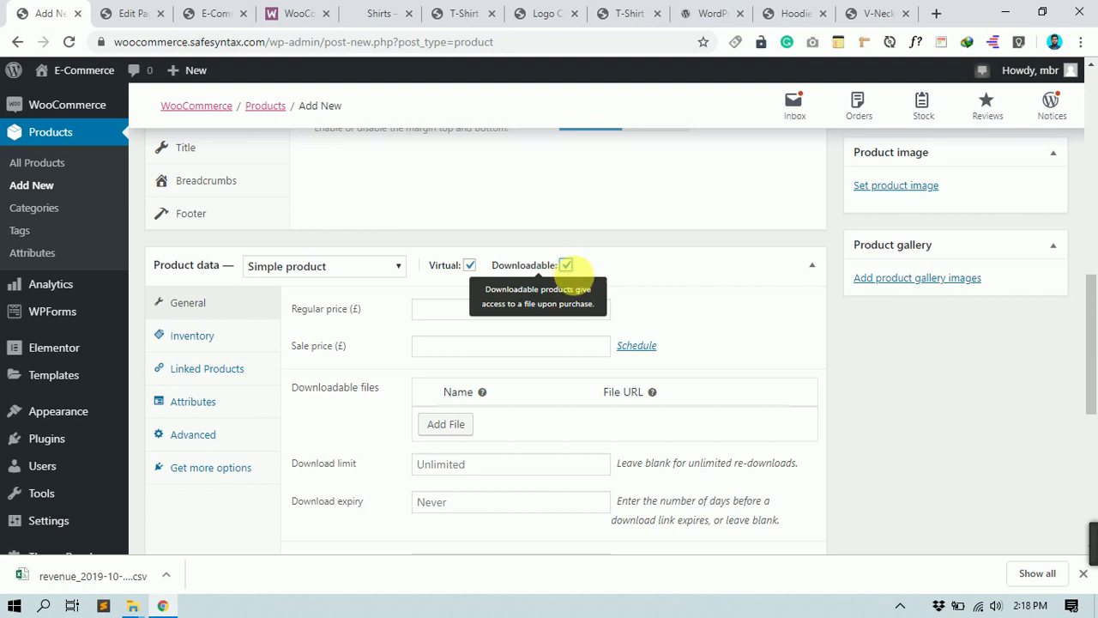
left_click(470, 267)
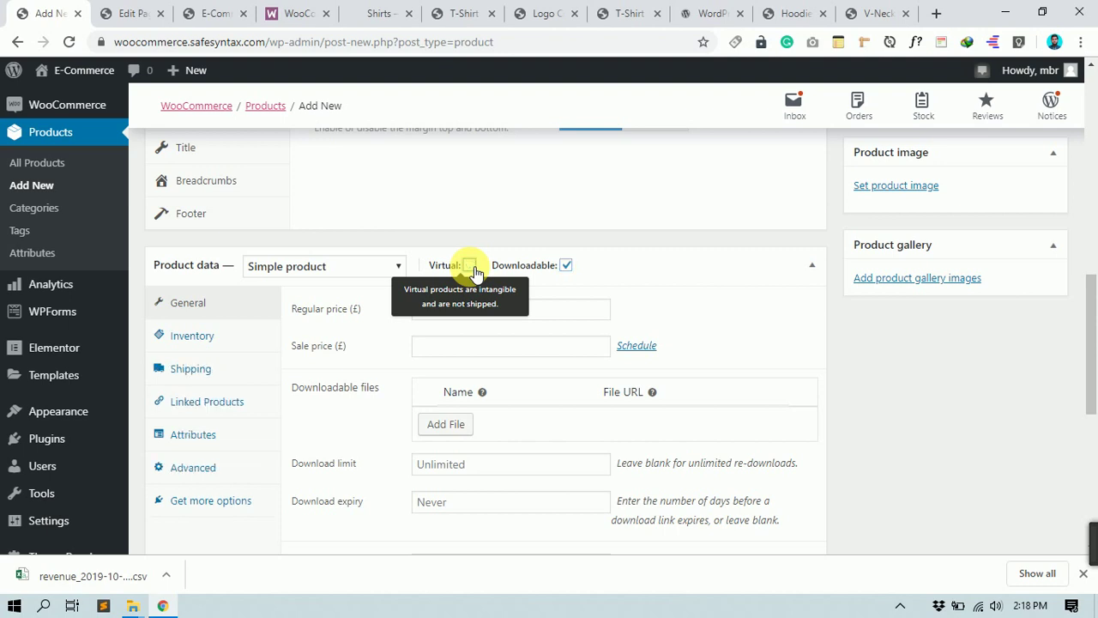
left_click(566, 266)
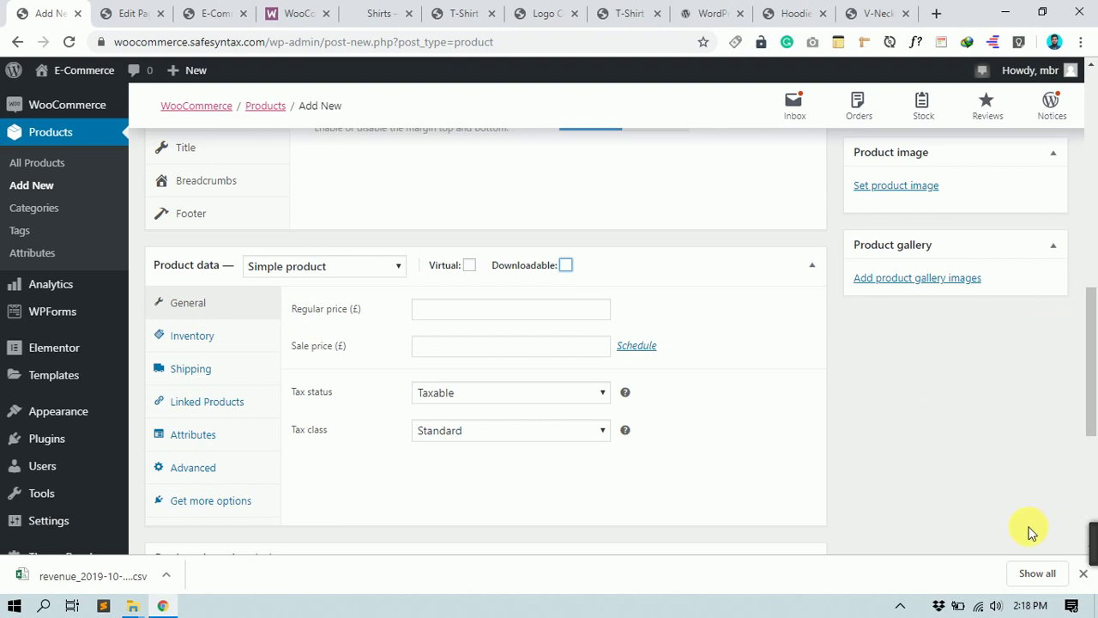
scroll(81, 332, "up", 2)
mouse_move(110, 279)
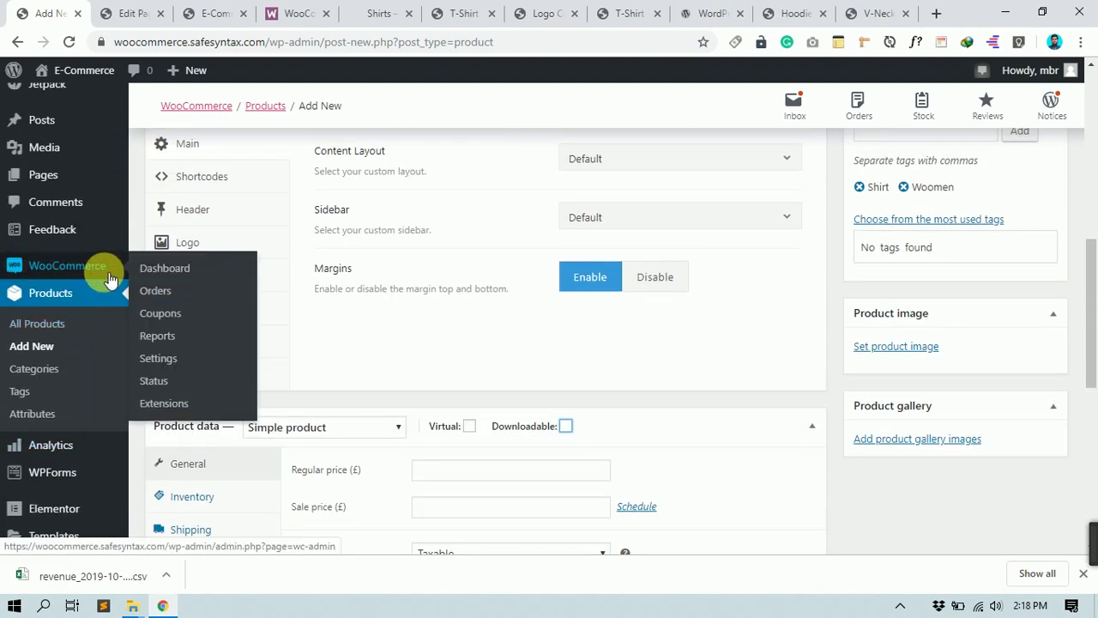
scroll(110, 279, "down", 2)
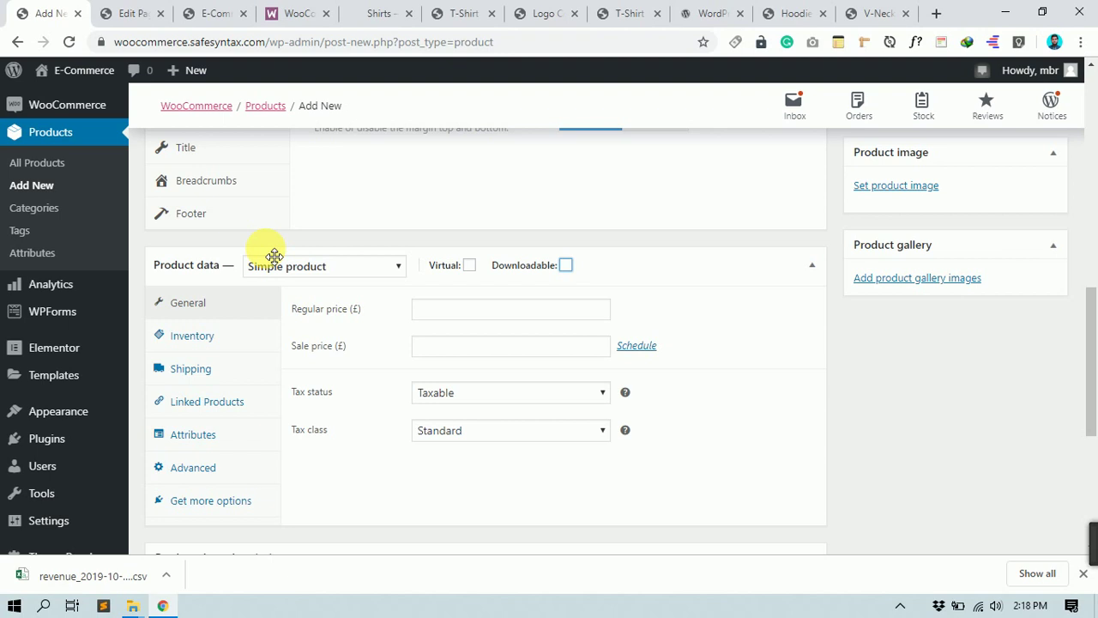
scroll(111, 206, "up", 2)
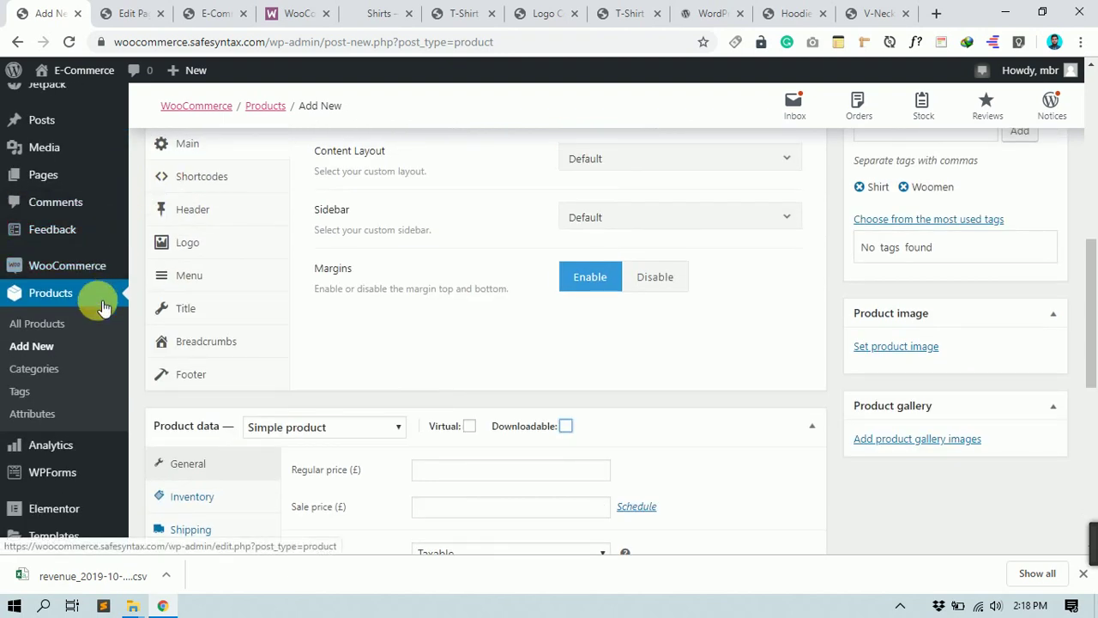
scroll(417, 311, "down", 3)
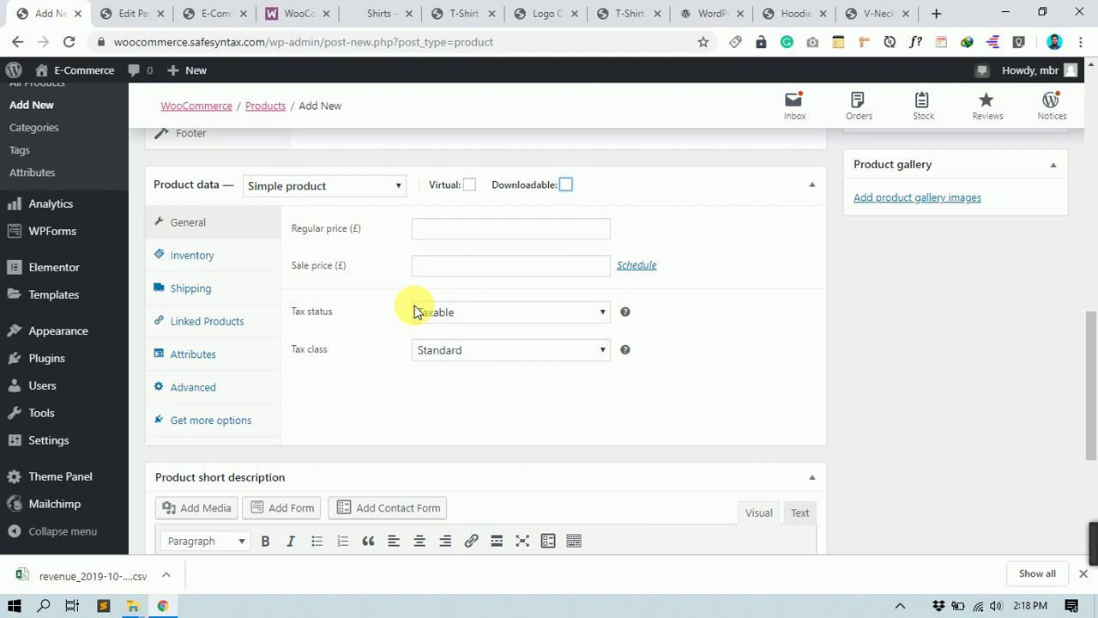
scroll(417, 311, "up", 2)
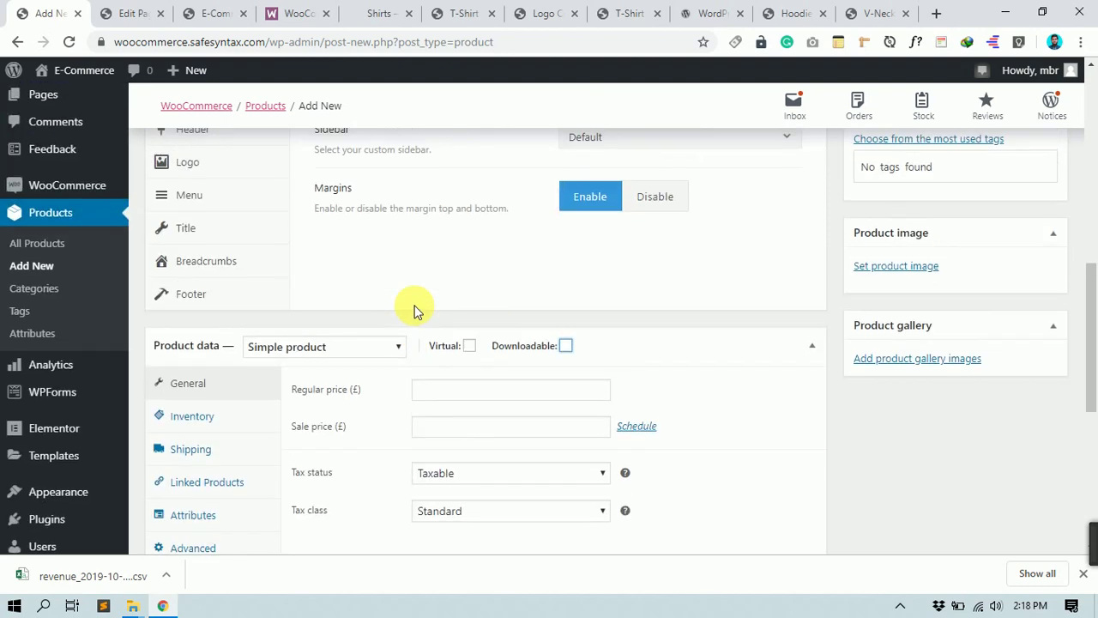
scroll(415, 311, "down", 2)
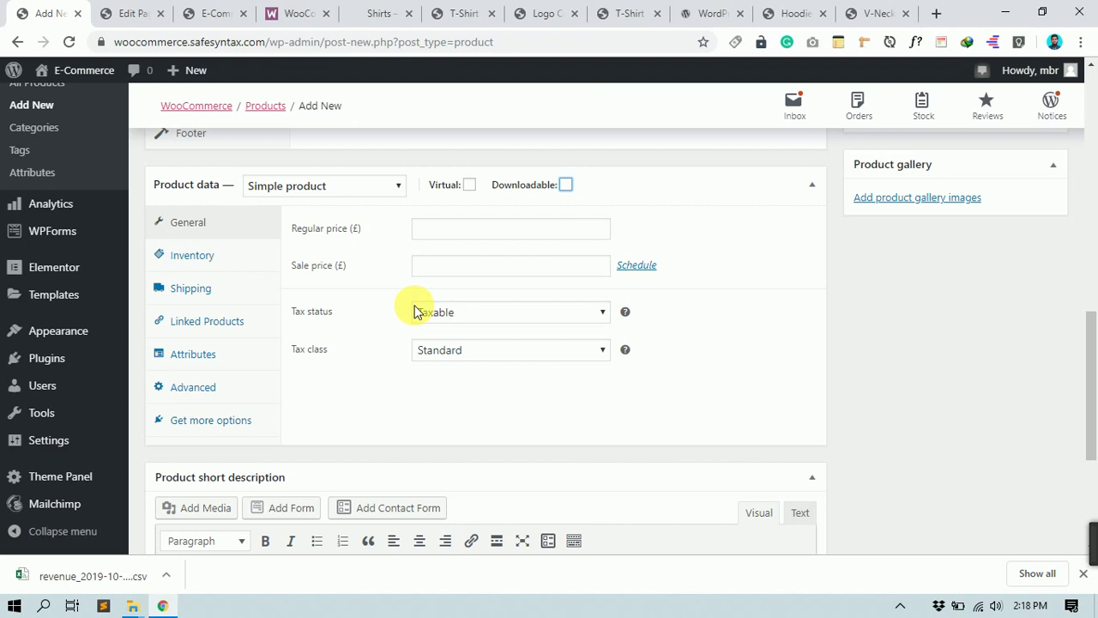
scroll(415, 311, "up", 3)
scroll(419, 310, "down", 2)
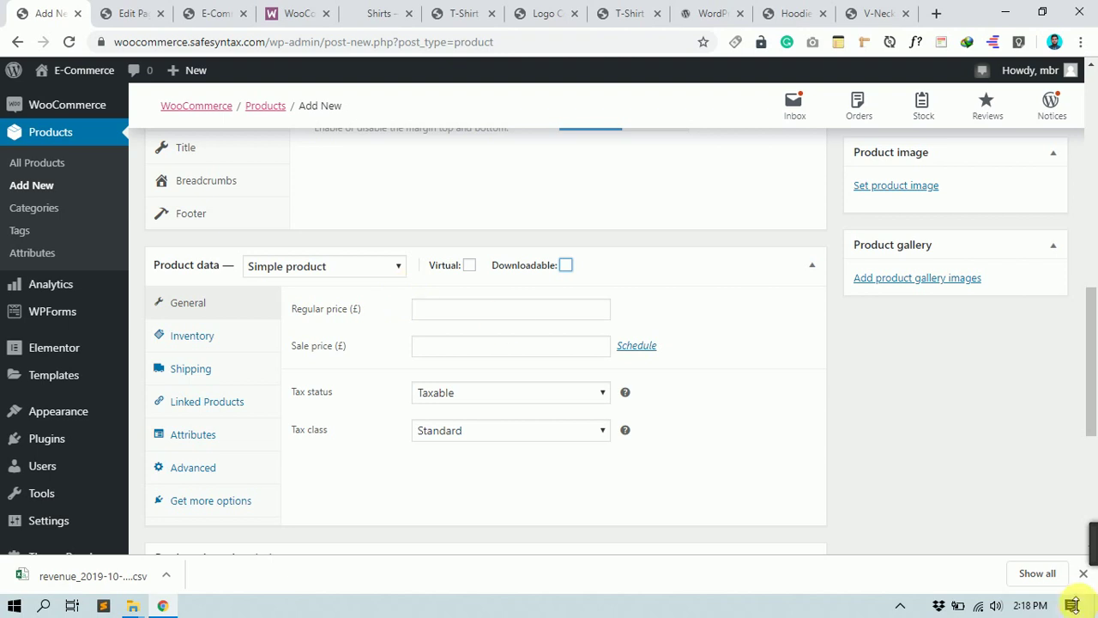
mouse_move(906, 538)
left_click_drag(906, 538, 385, 503)
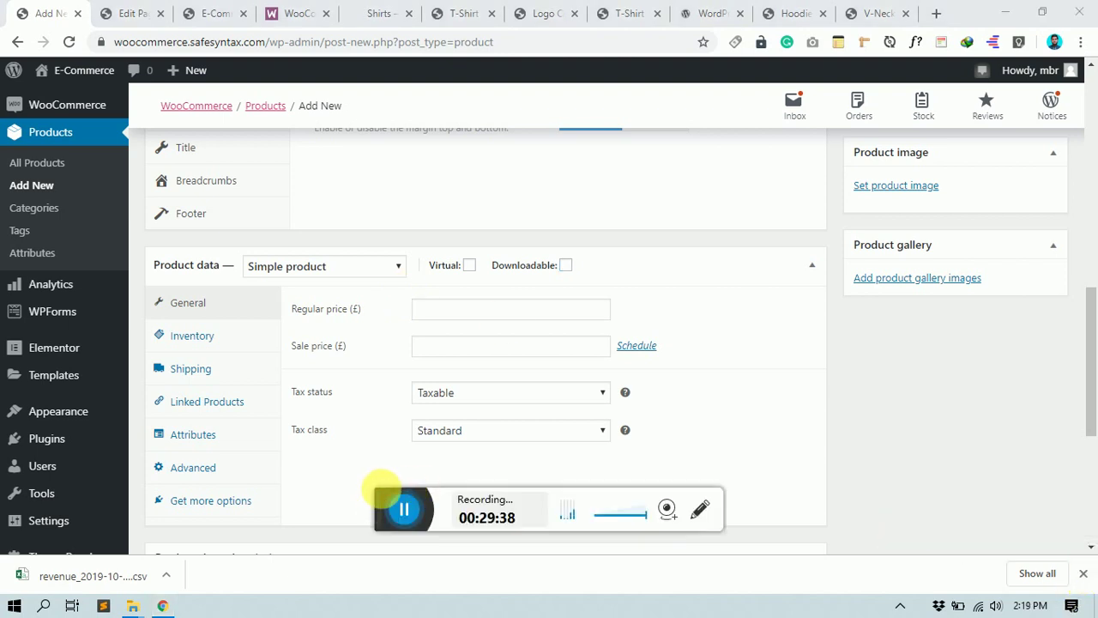
scroll(51, 257, "up", 2)
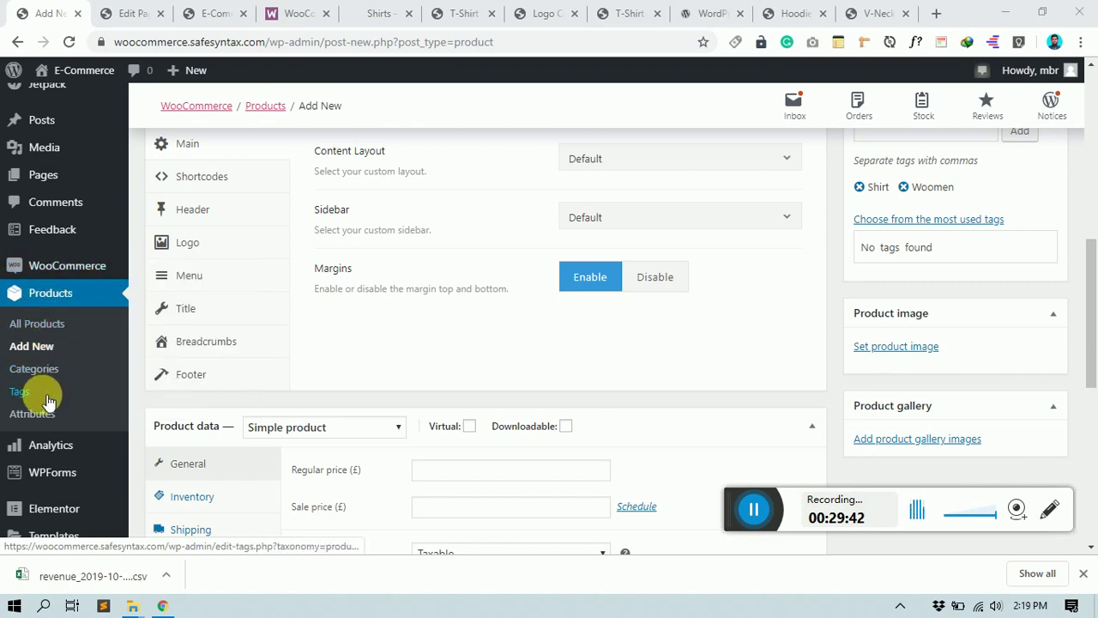
scroll(42, 386, "down", 1)
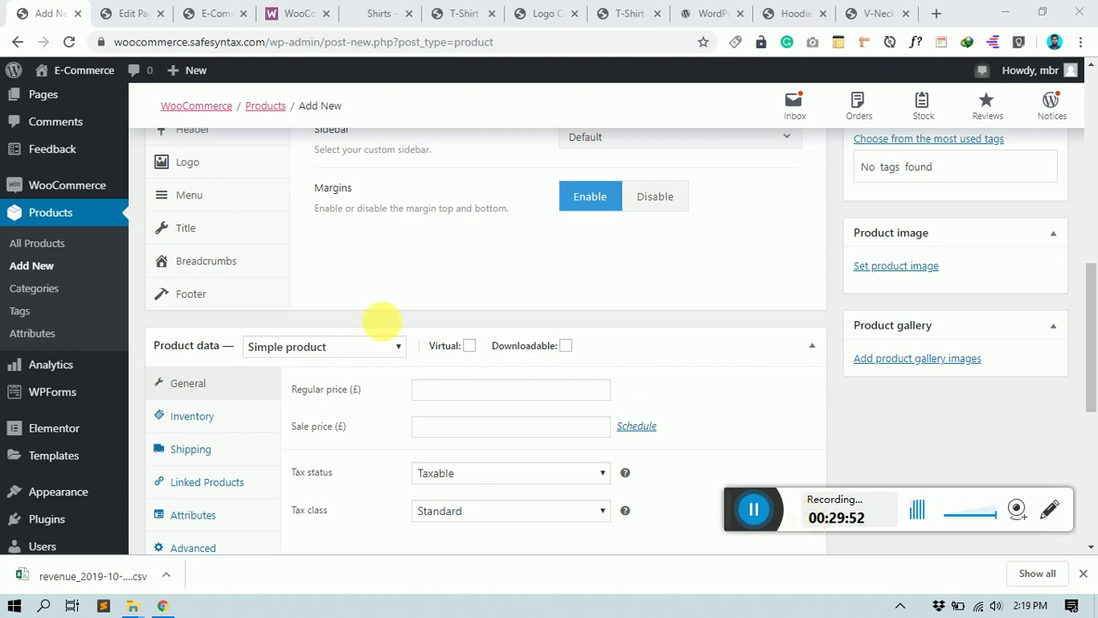
scroll(192, 277, "up", 1)
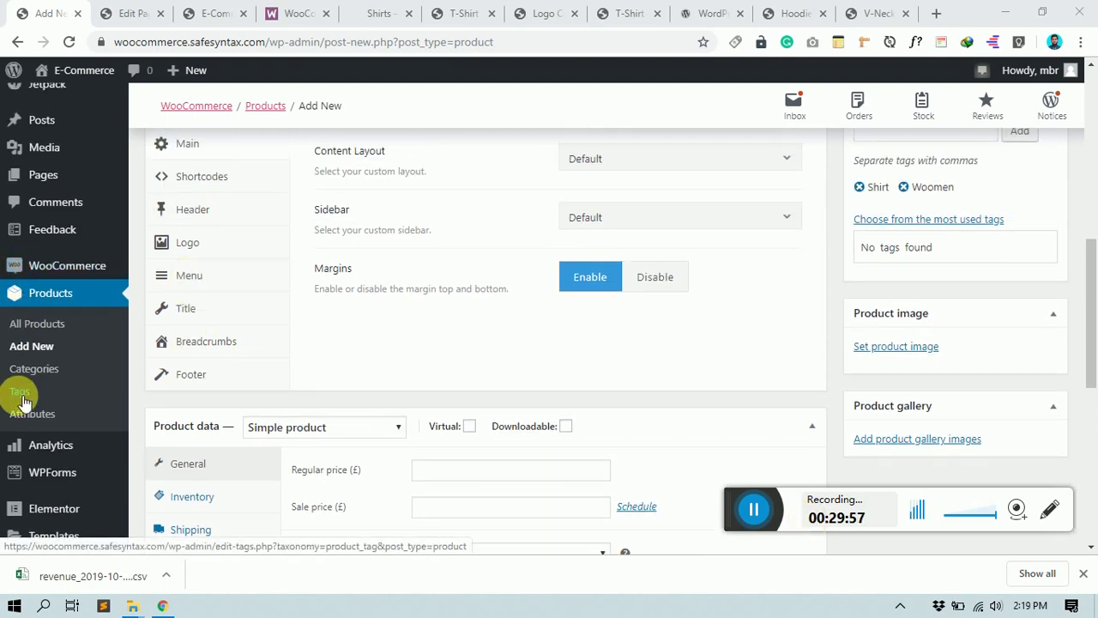
scroll(562, 321, "down", 1)
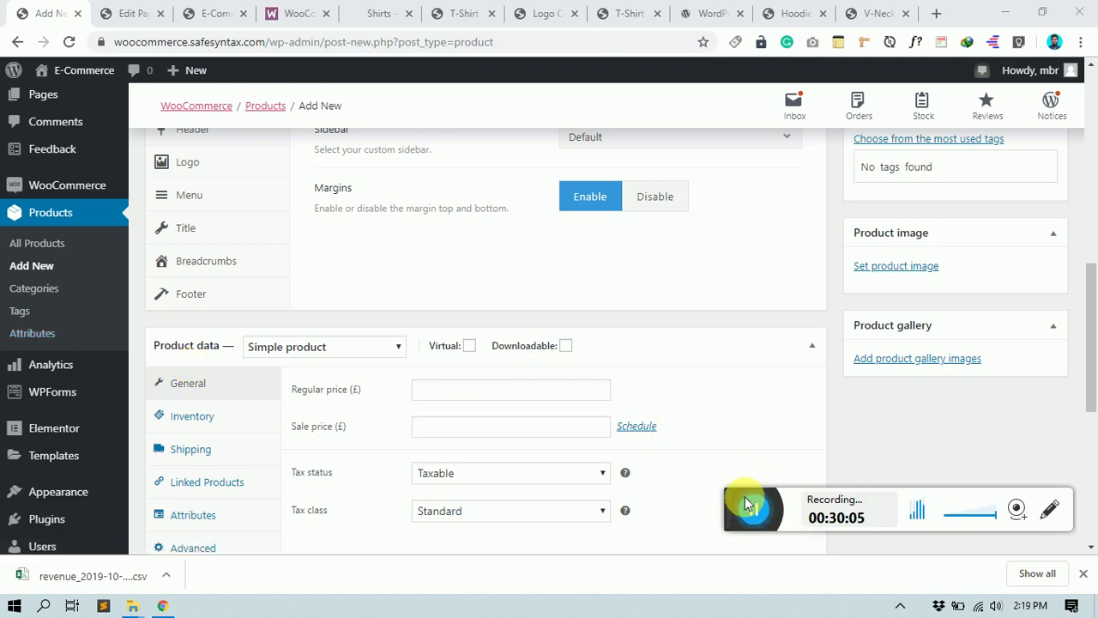
left_click_drag(739, 511, 847, 521)
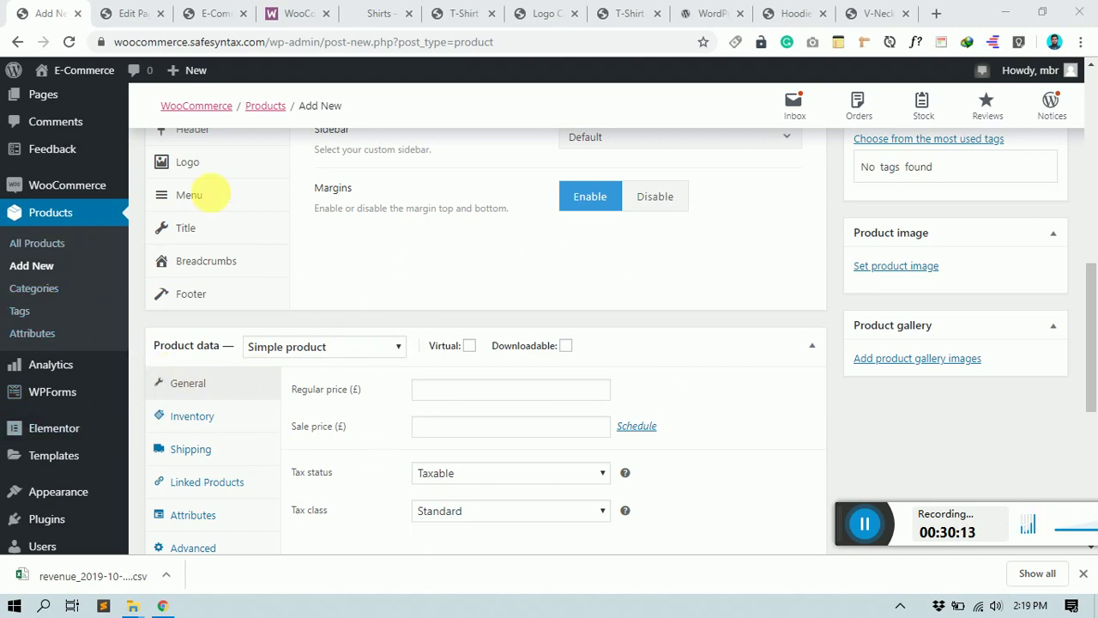
scroll(438, 270, "up", 3)
scroll(446, 271, "up", 3)
scroll(434, 377, "down", 3)
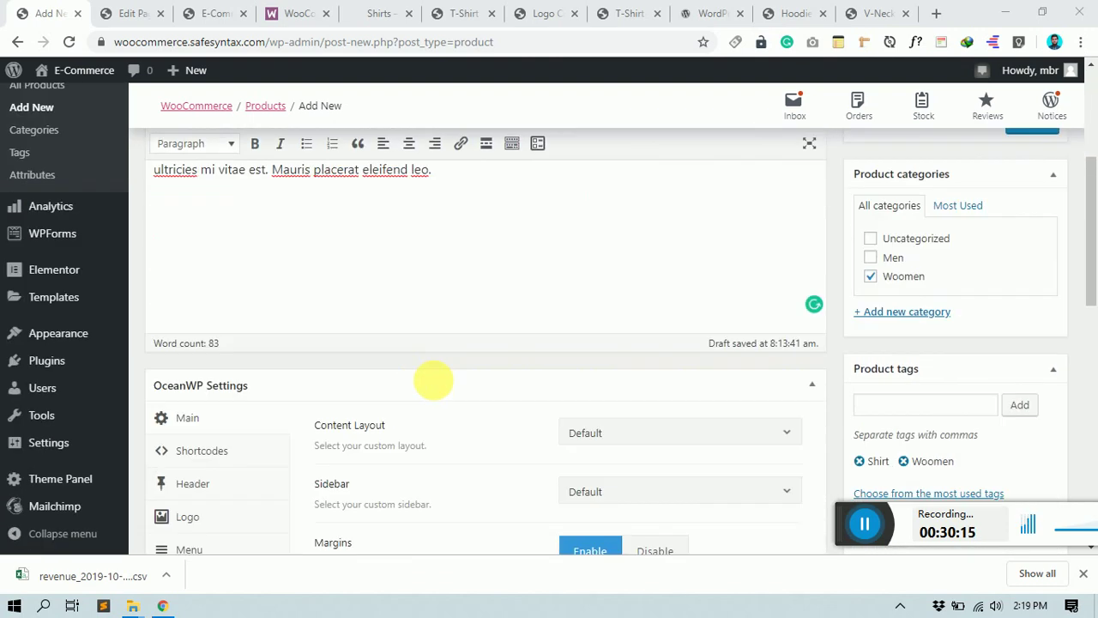